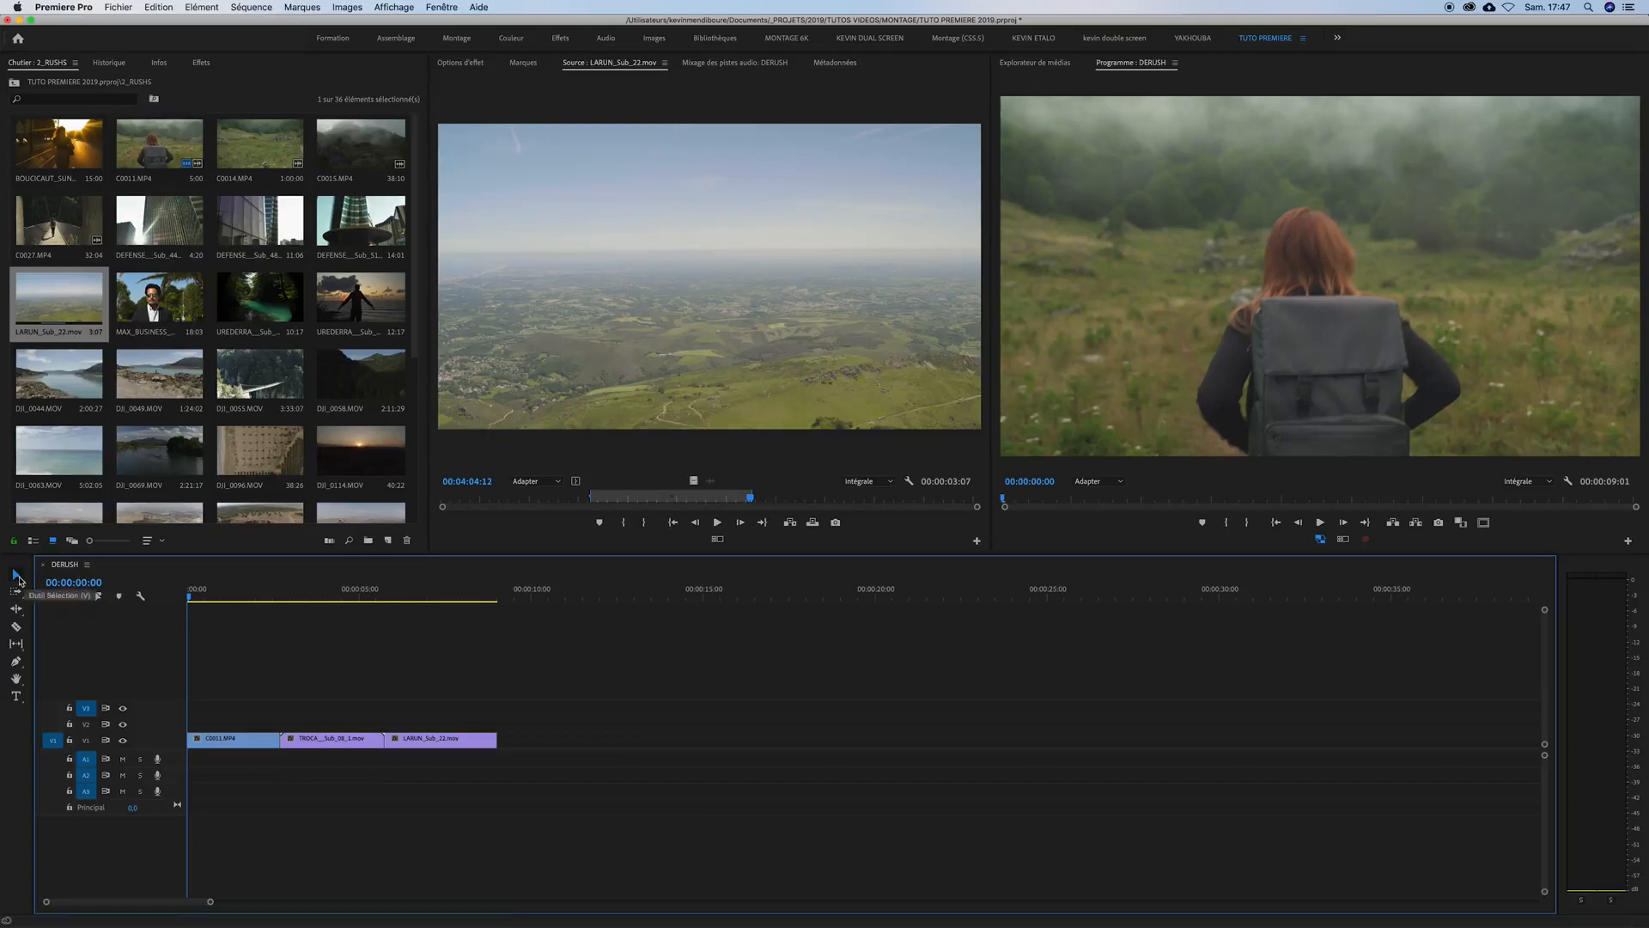
- Select all three clips in the sequence with a selection marquee, and clear the selection
{"action": "left_click_drag", "start_coordinate": [245, 677], "coordinate": [848, 789]}
{"action": "left_click_drag", "start_coordinate": [552, 665], "coordinate": [221, 767]}
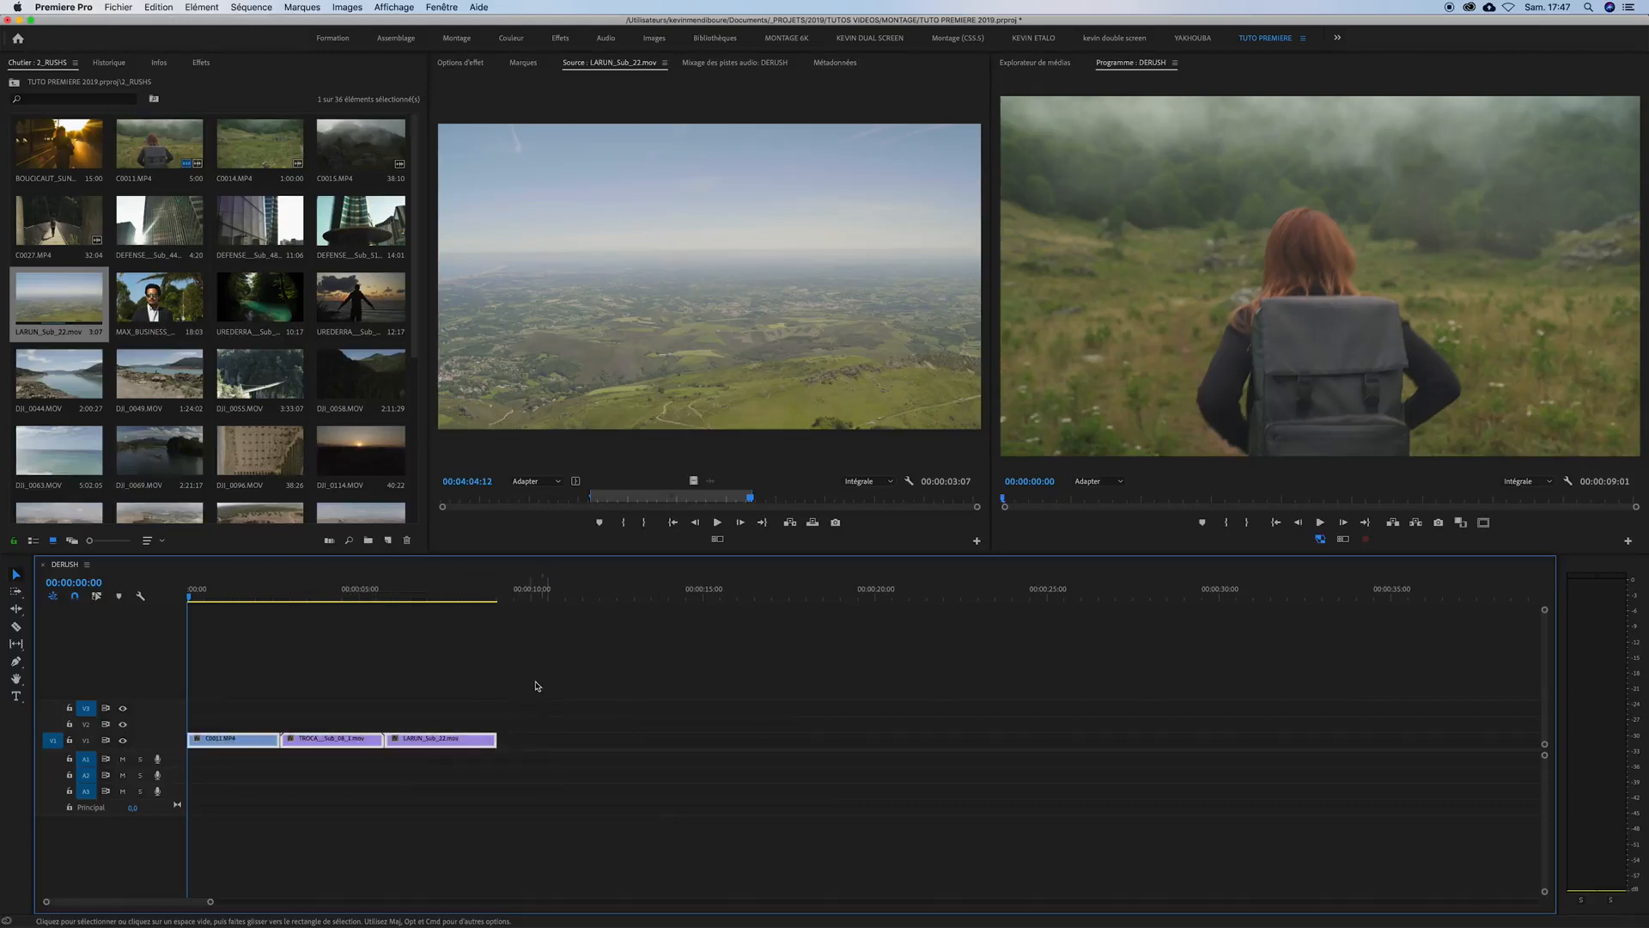
{"action": "left_click", "coordinate": [511, 697]}
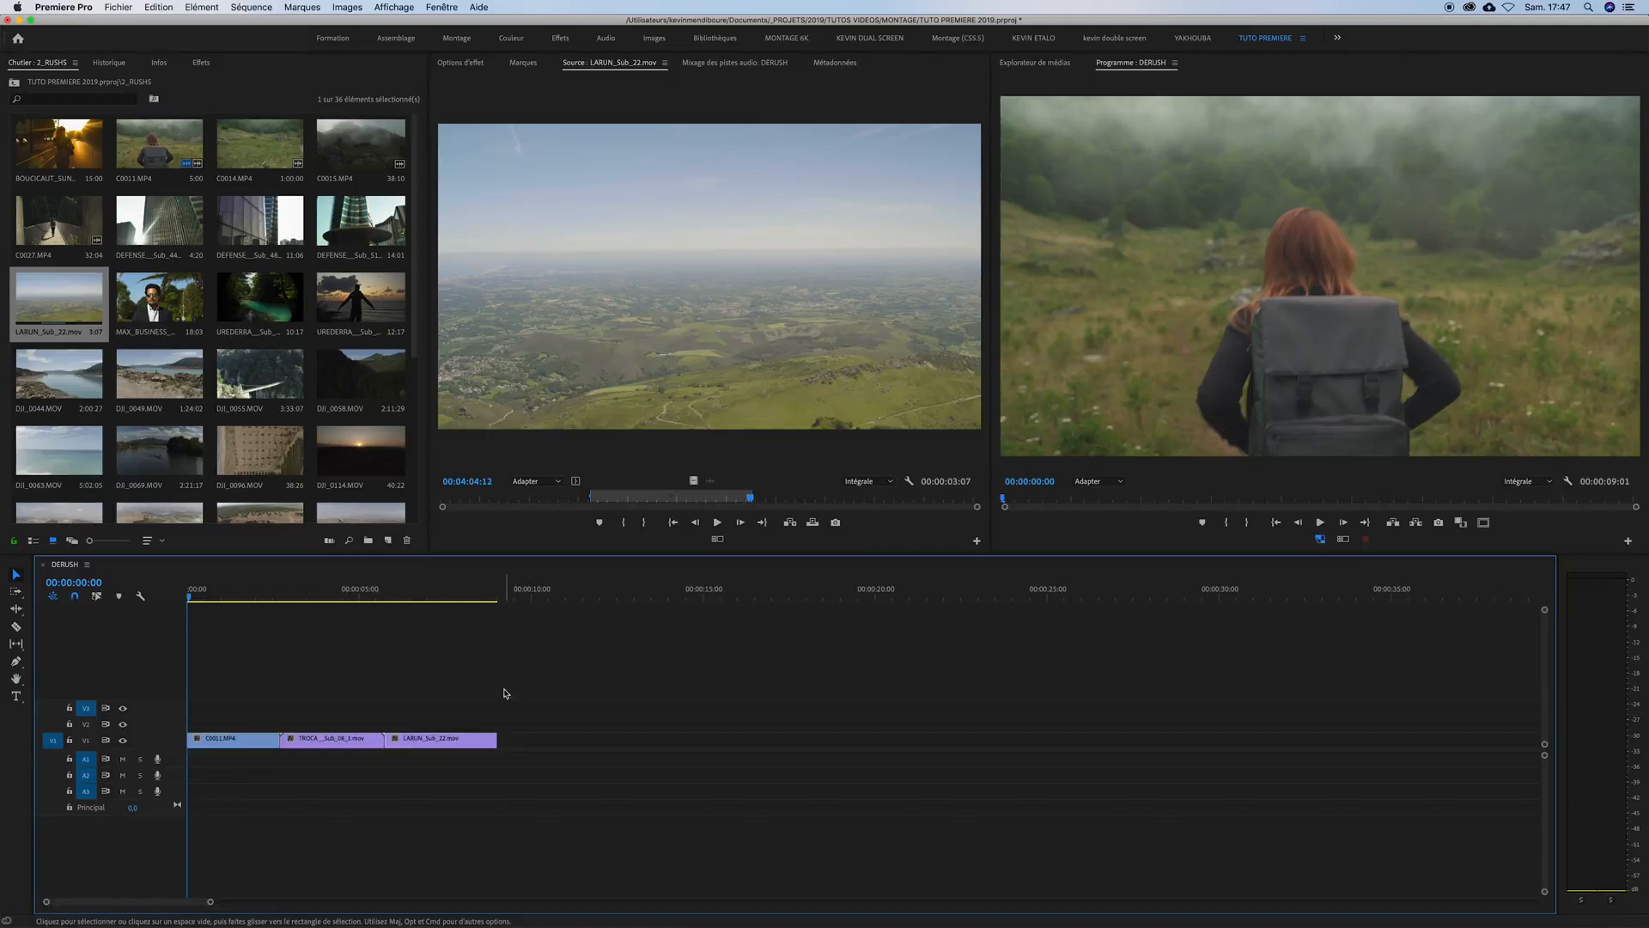
- Select each clip individually, select the first and third clips together, and deselect everything
{"action": "left_click", "coordinate": [433, 746]}
{"action": "left_click", "coordinate": [361, 744]}
{"action": "left_click", "coordinate": [238, 744]}
{"action": "left_click", "coordinate": [445, 746]}
{"action": "left_click", "coordinate": [237, 744], "text": "shift"}
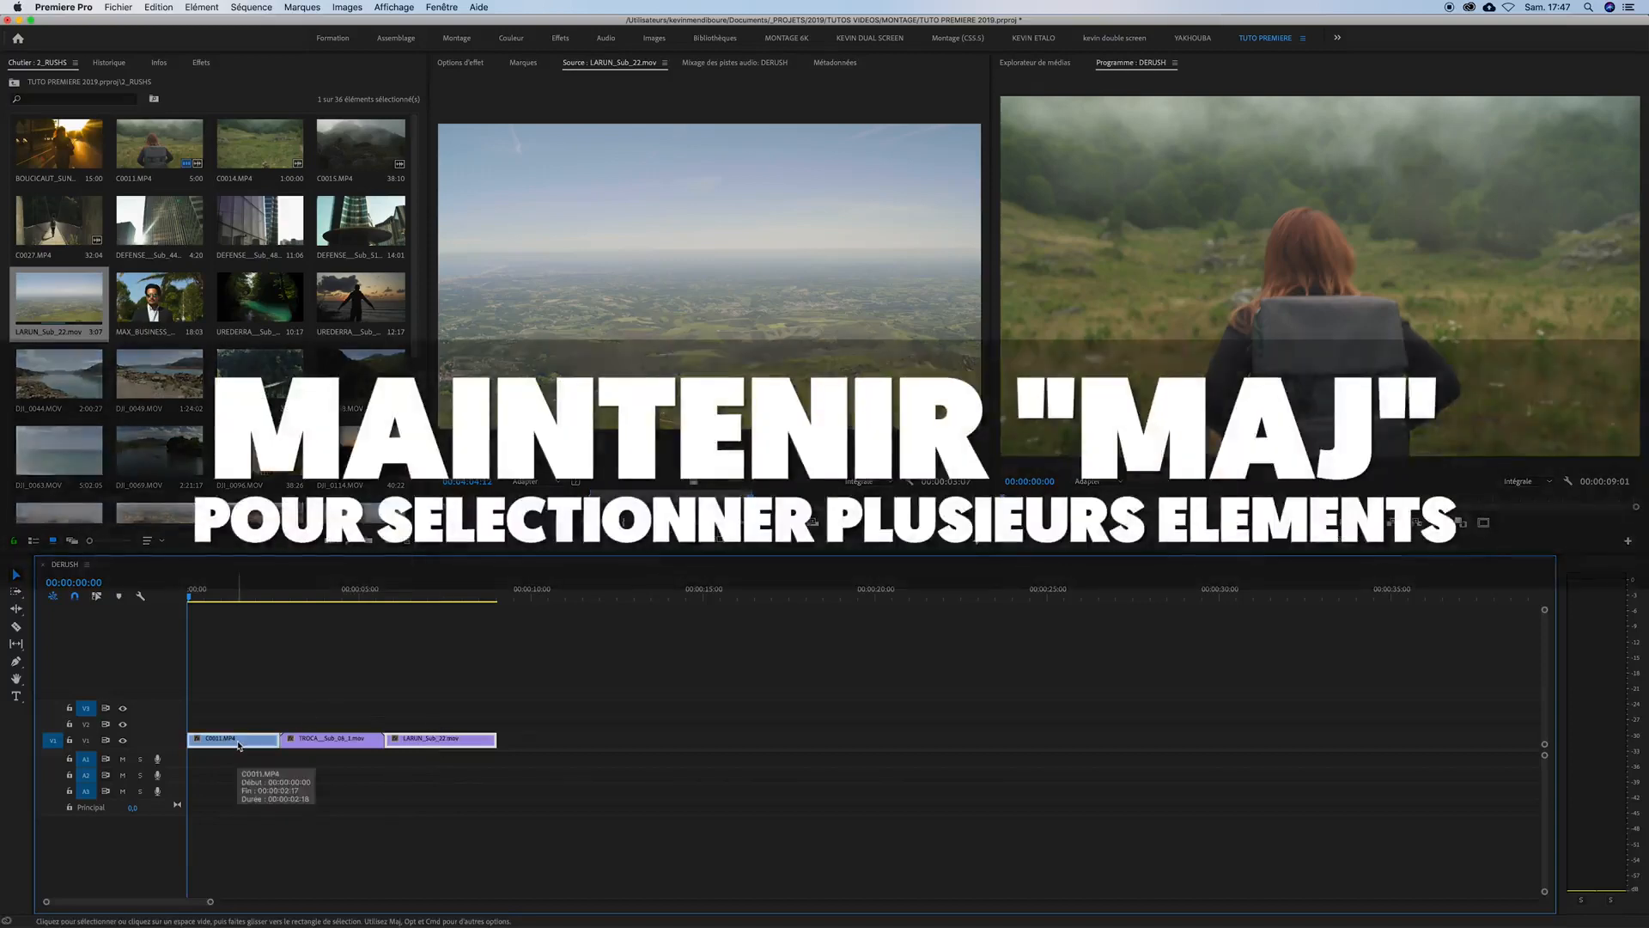
{"action": "left_click", "coordinate": [368, 707]}
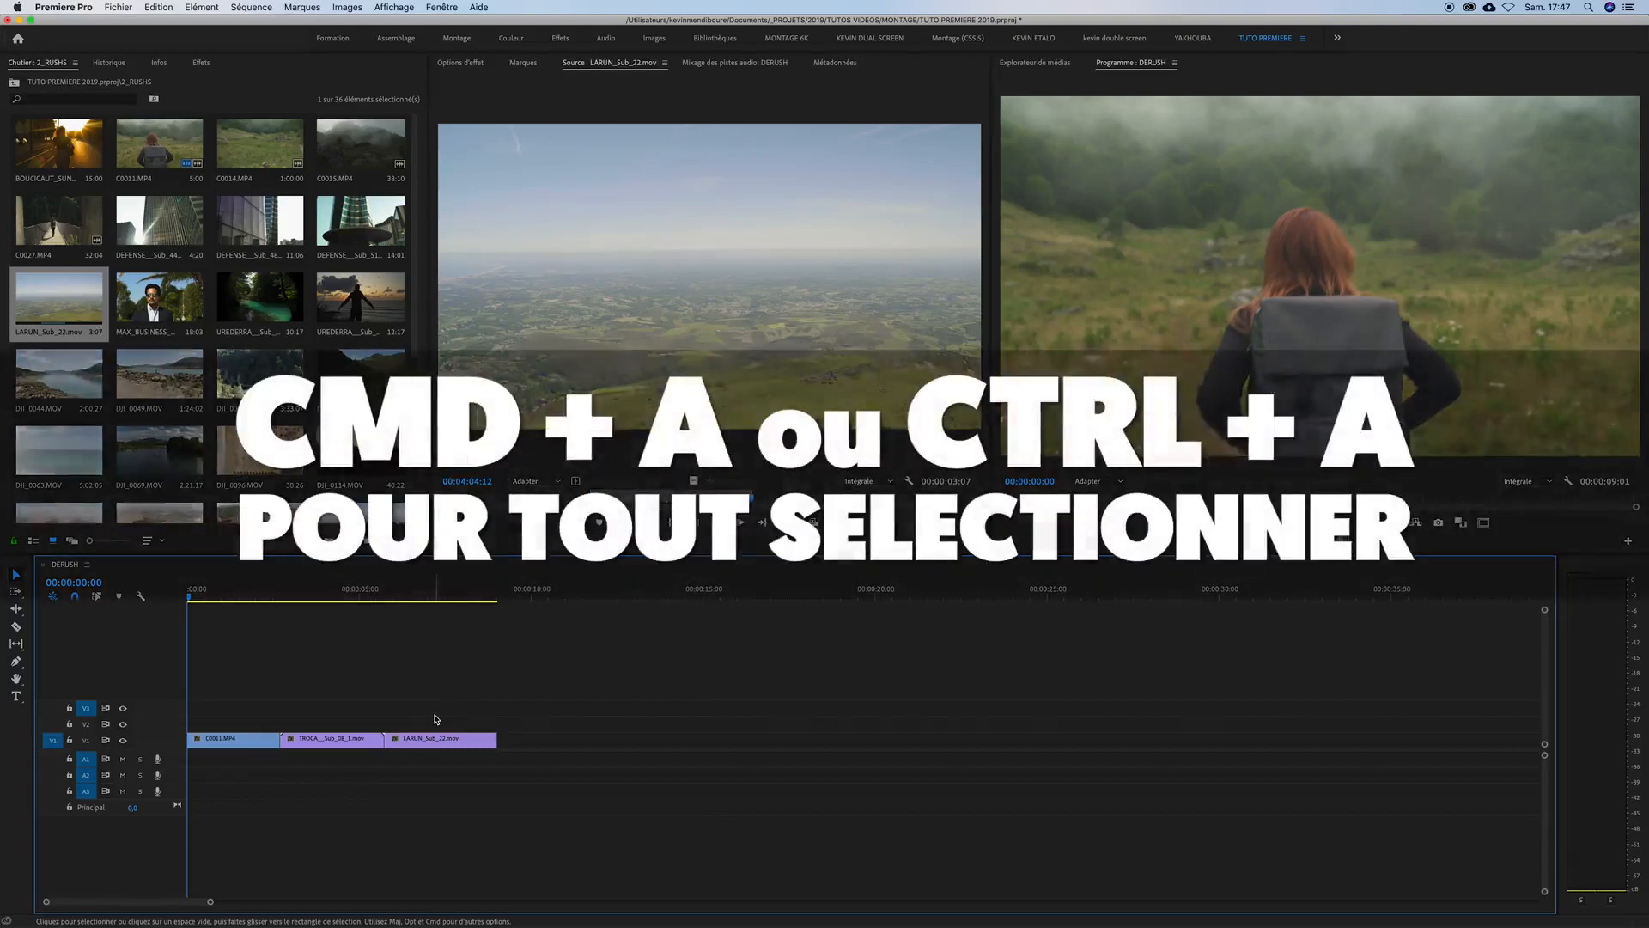
- Assign the Mangue label colour to the first clip in the sequence, the woman with the backpack
{"action": "left_click_drag", "start_coordinate": [190, 592], "coordinate": [226, 595]}
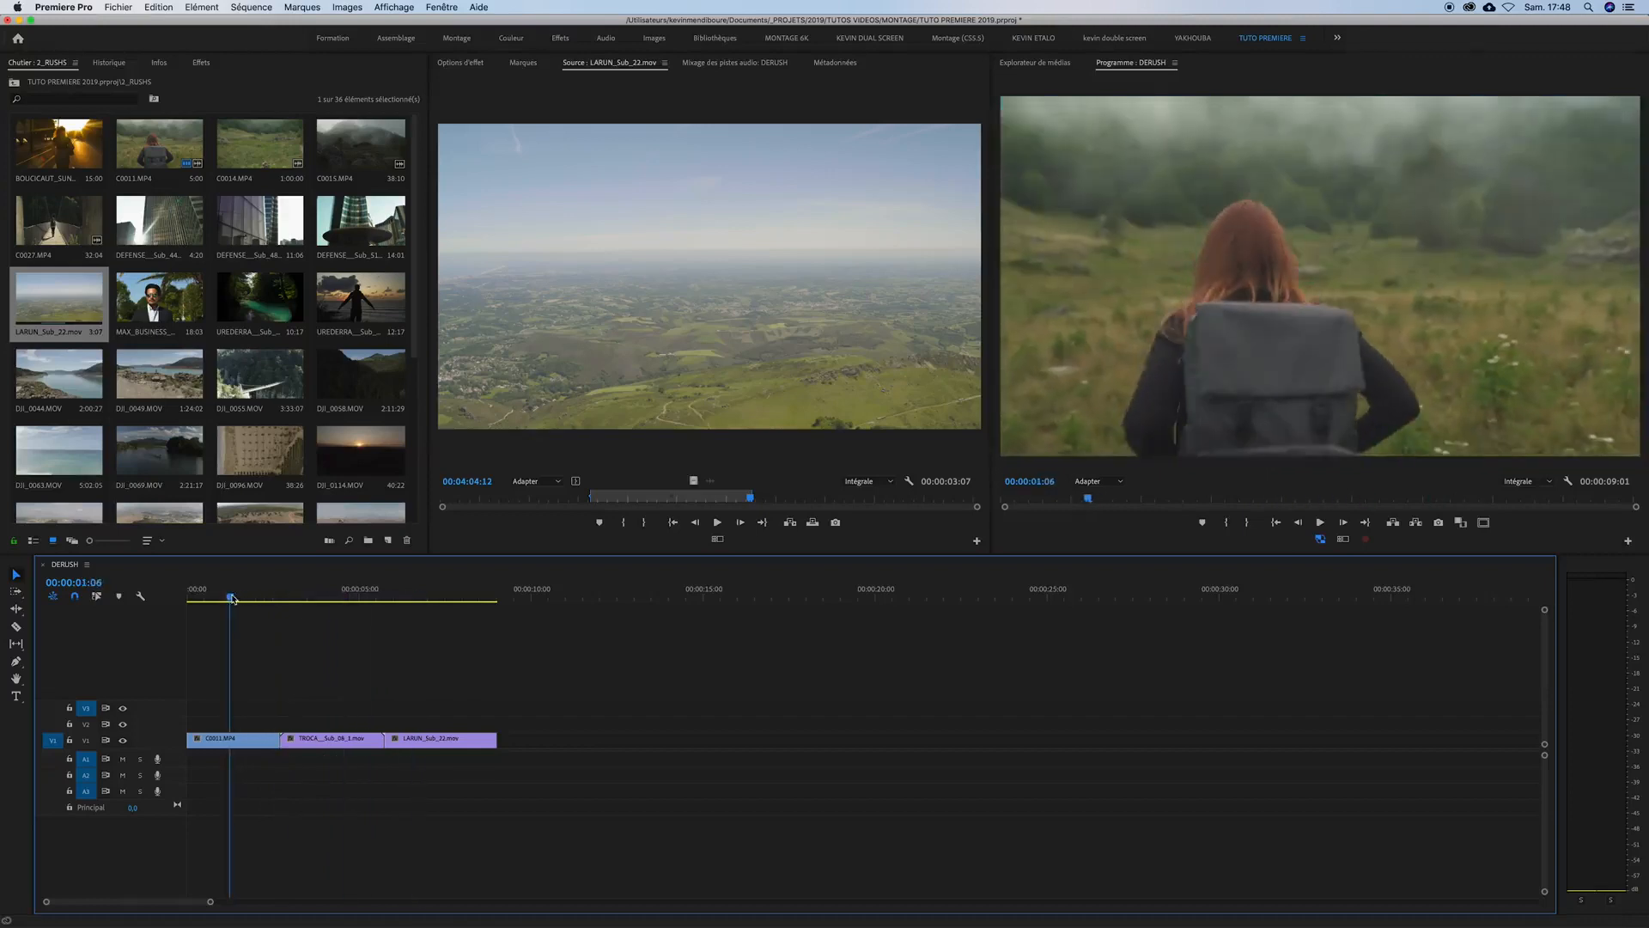
{"action": "right_click", "coordinate": [228, 740]}
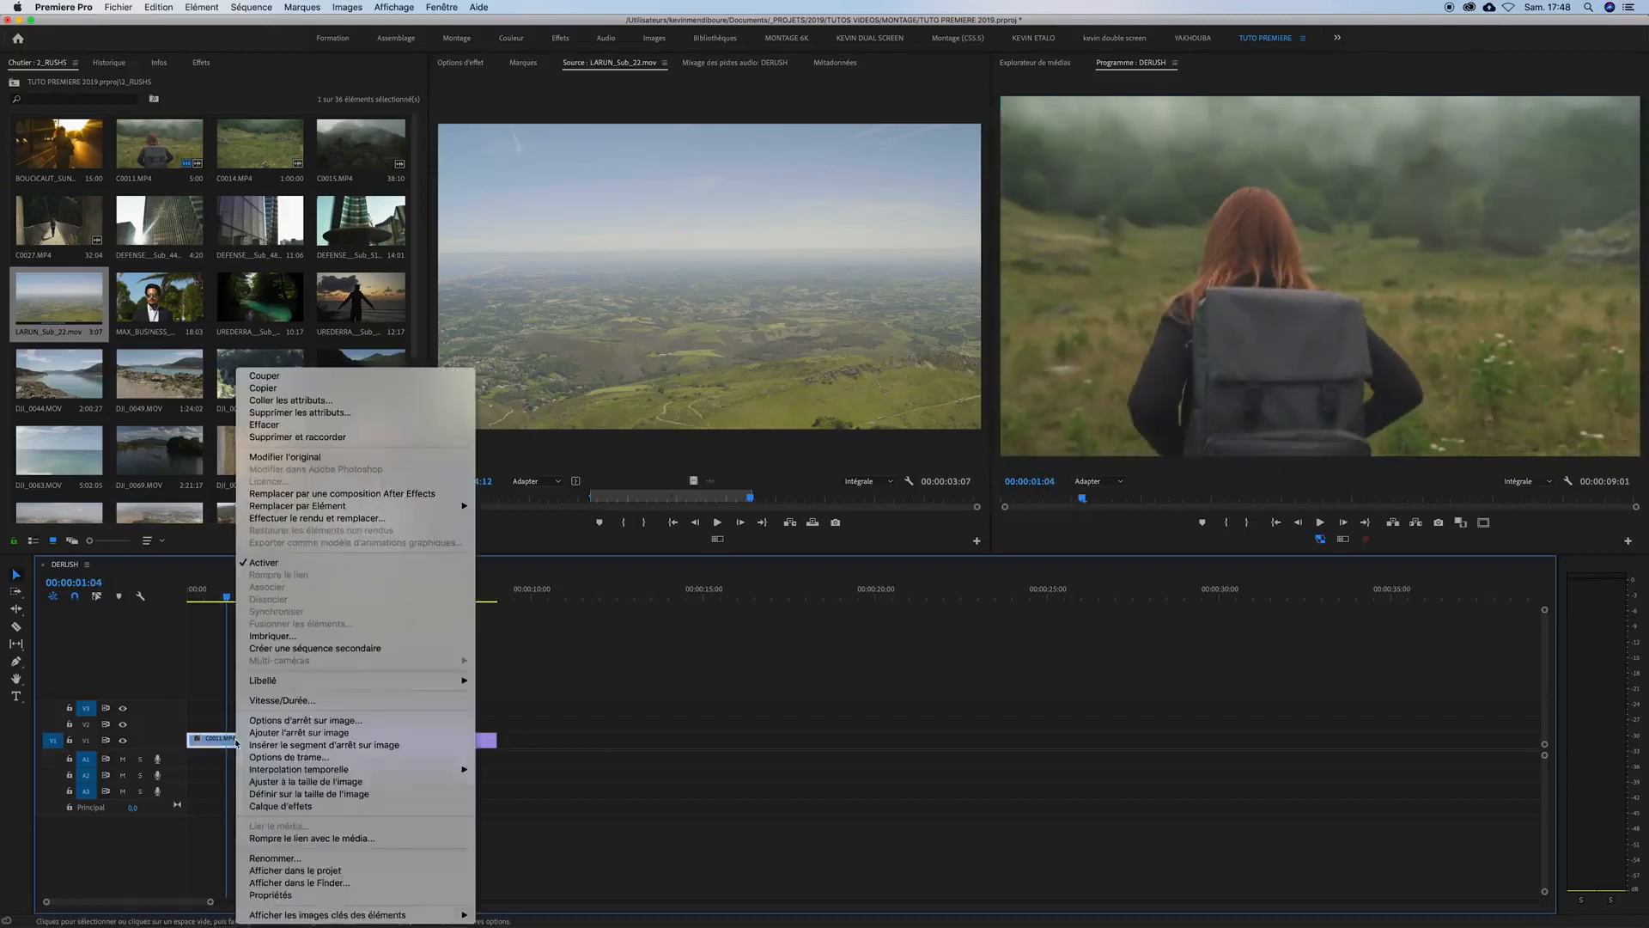
{"action": "mouse_move", "coordinate": [300, 682]}
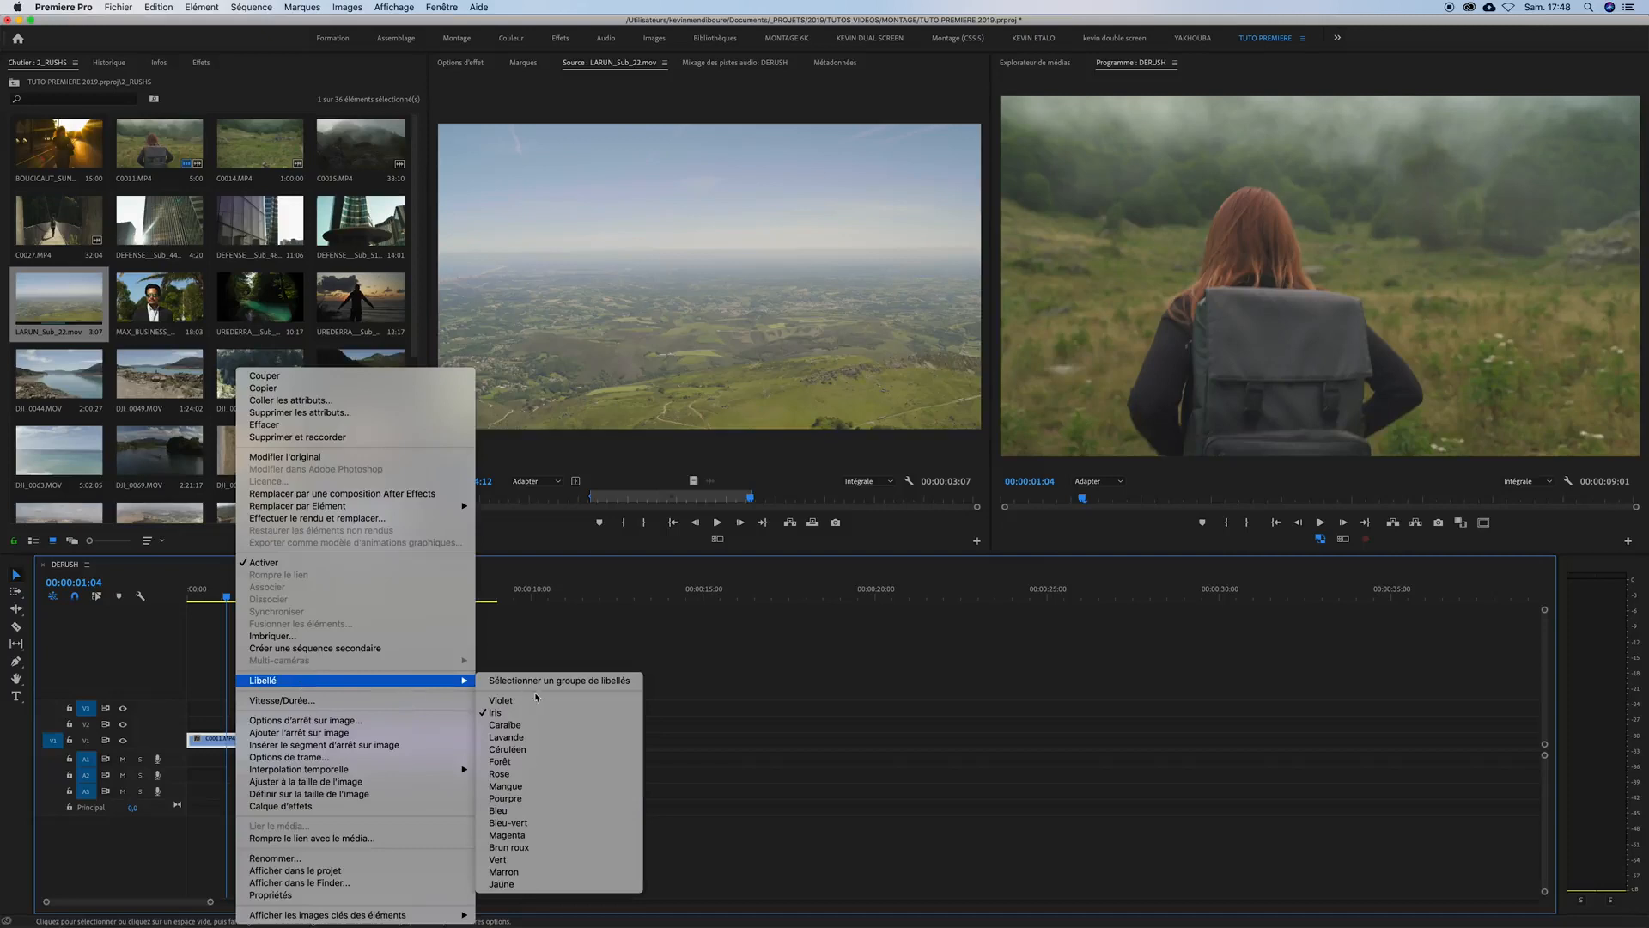
{"action": "left_click", "coordinate": [507, 786]}
- Assign the Bleu label colour to the second clip, the Eiffel Tower shot
{"action": "left_click_drag", "start_coordinate": [290, 591], "coordinate": [316, 595]}
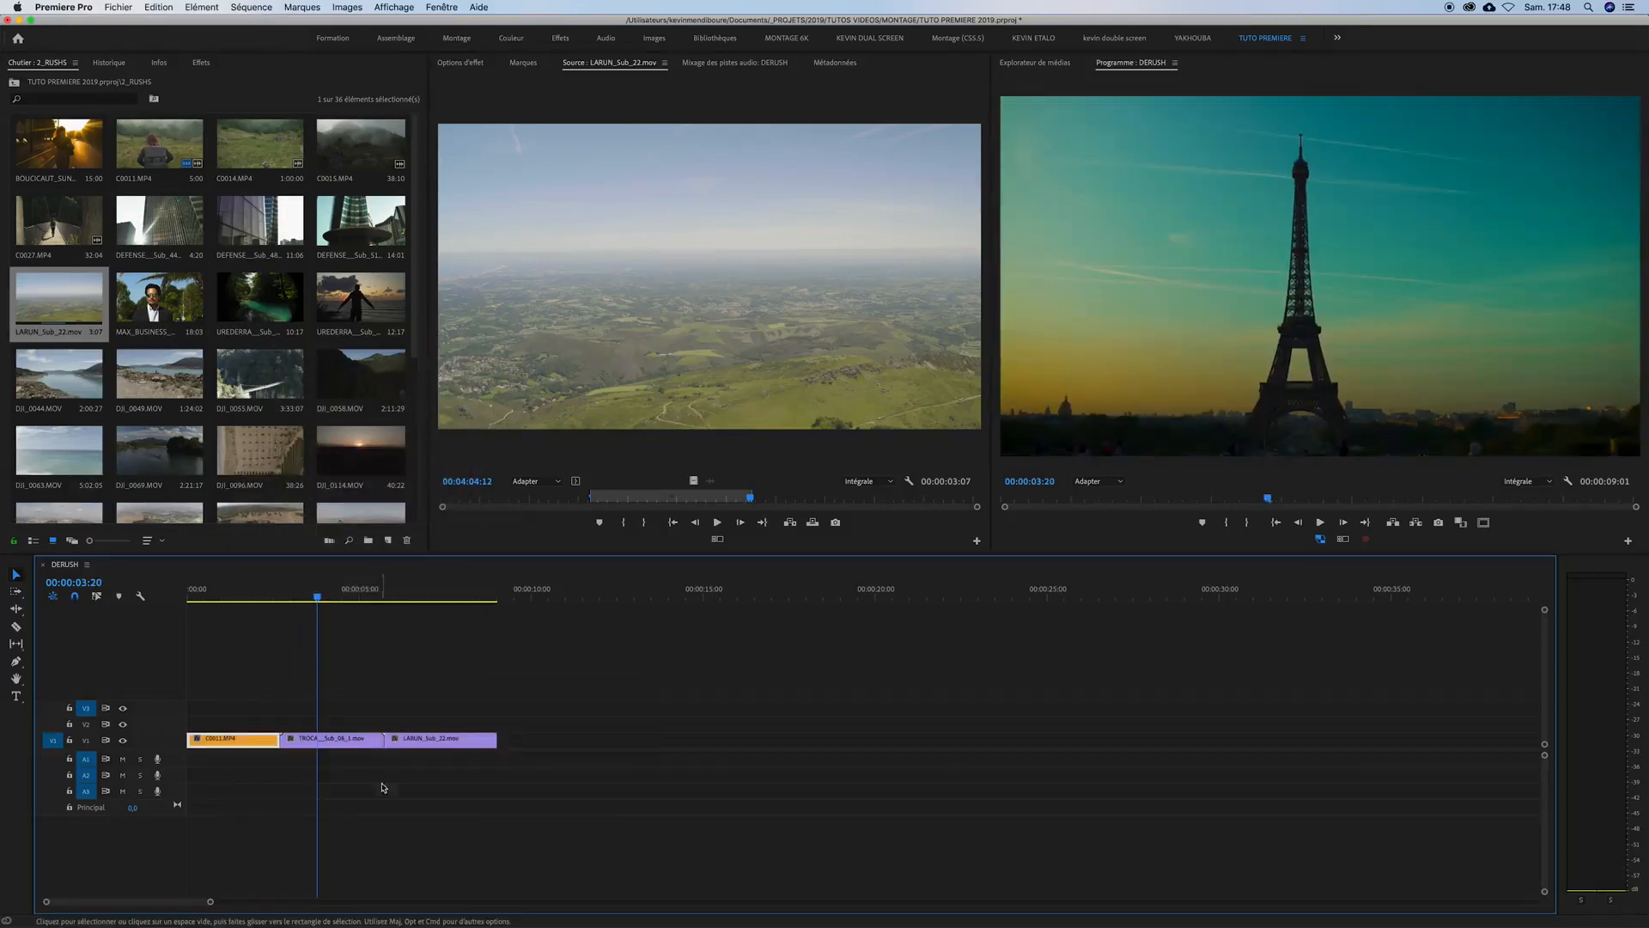
{"action": "right_click", "coordinate": [347, 743]}
{"action": "mouse_move", "coordinate": [427, 683]}
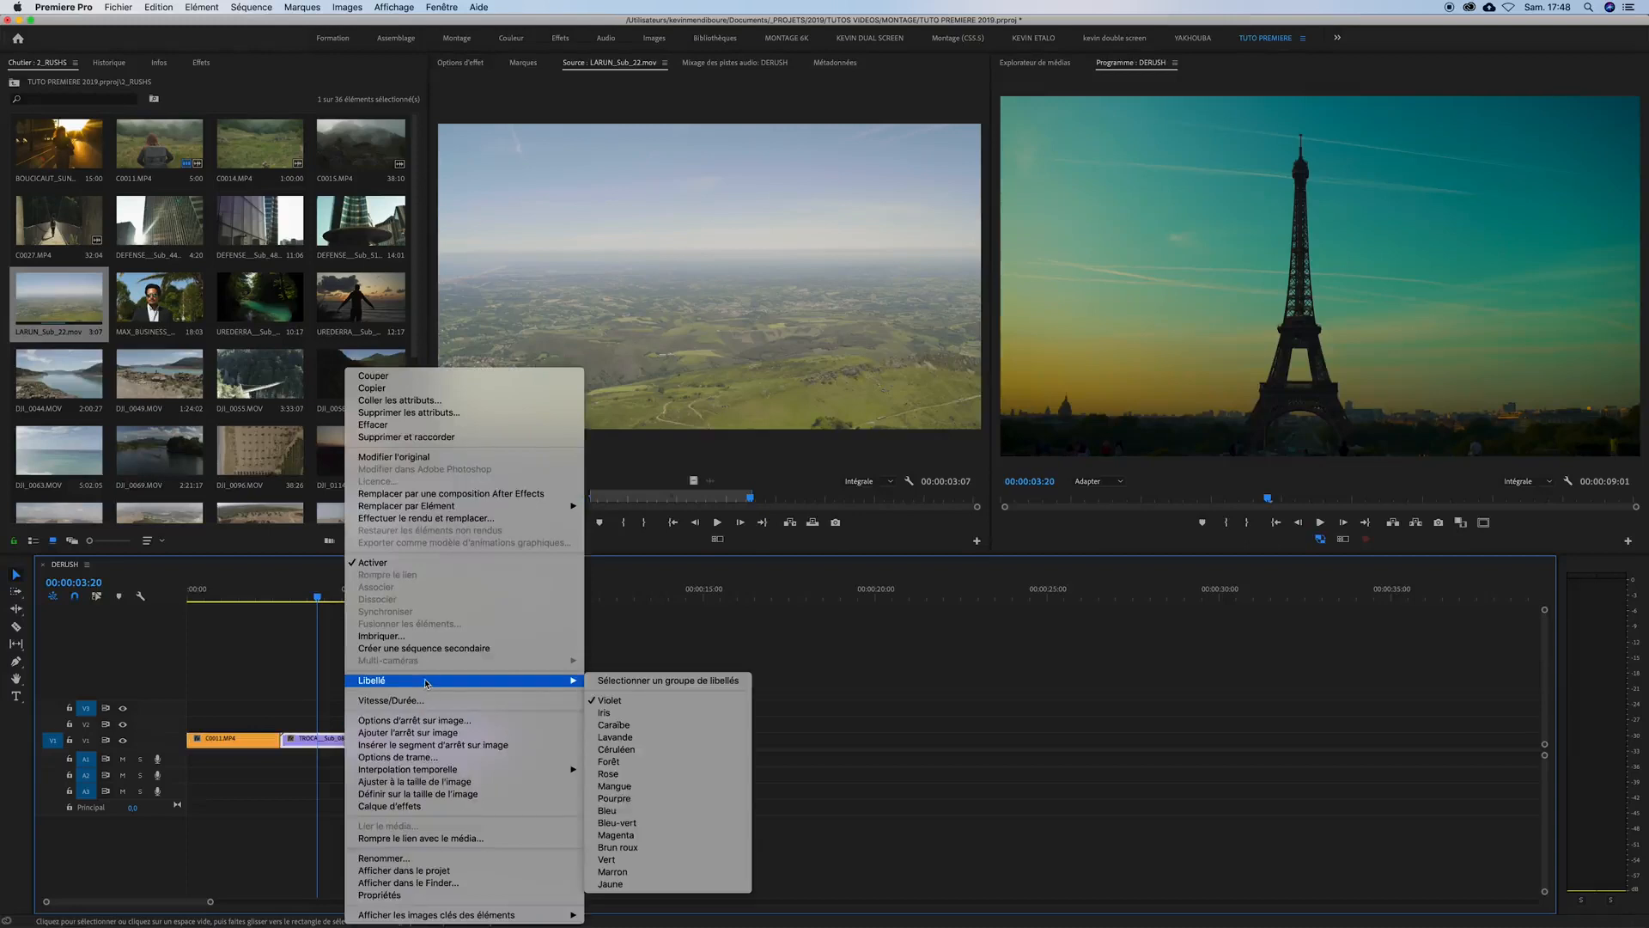
{"action": "left_click", "coordinate": [607, 810]}
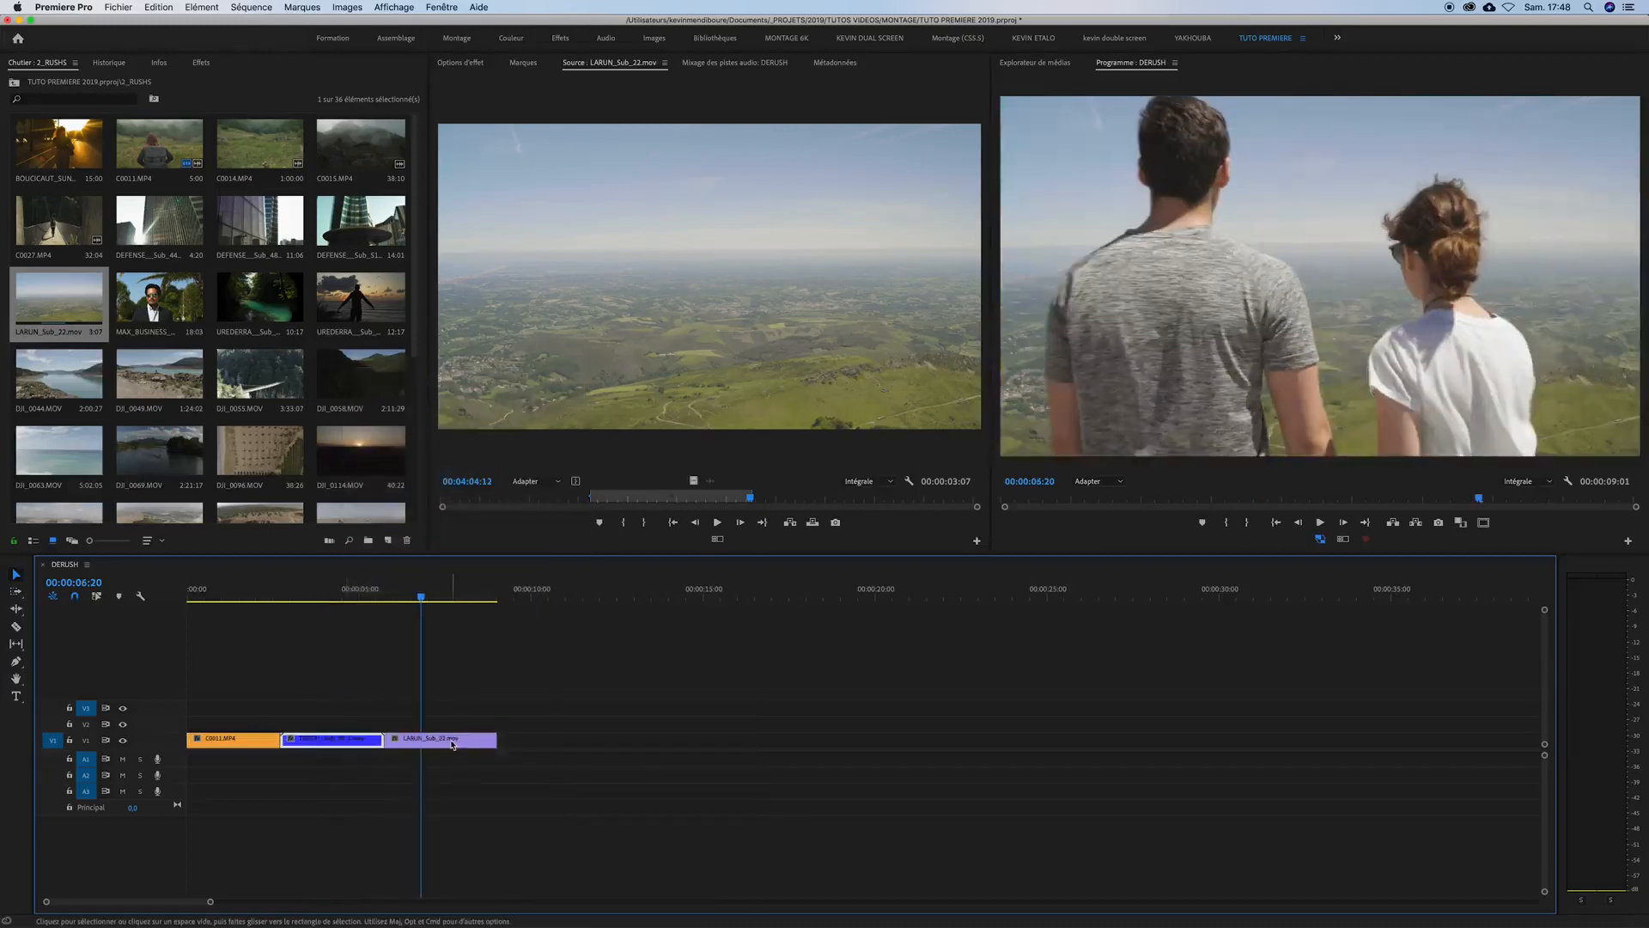
- Assign the Vert label colour to the third clip, LARUN_Sub_22.mov, and park the playhead over the Eiffel Tower clip
{"action": "right_click", "coordinate": [452, 745]}
{"action": "mouse_move", "coordinate": [545, 683]}
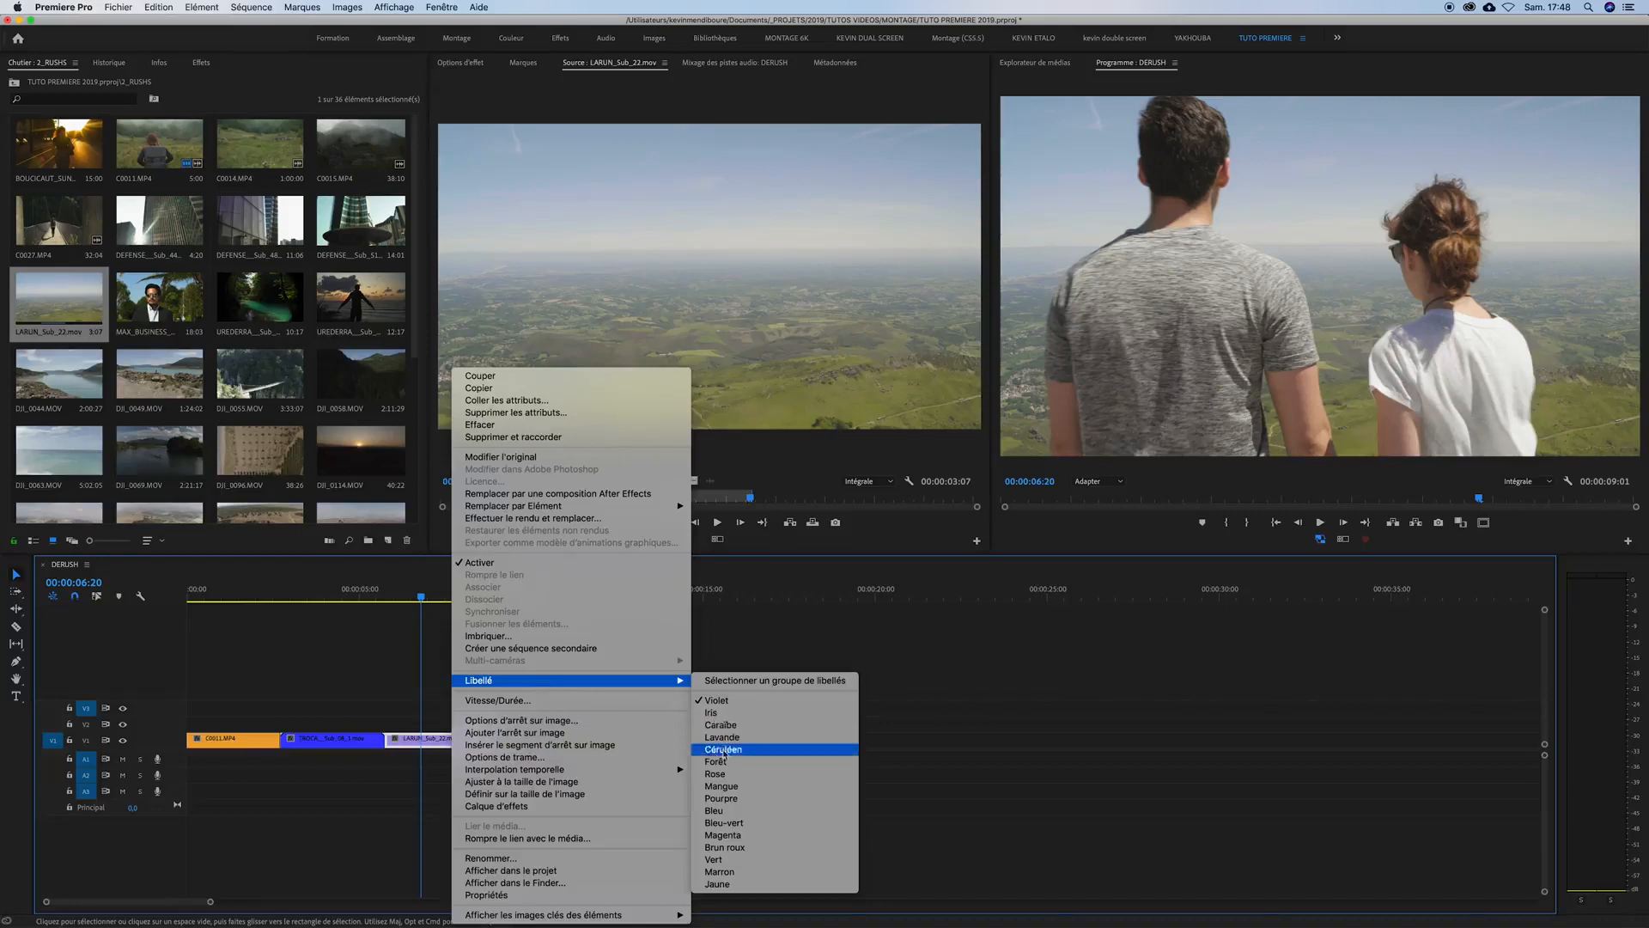
{"action": "left_click", "coordinate": [743, 861]}
{"action": "left_click_drag", "start_coordinate": [420, 594], "coordinate": [303, 596]}
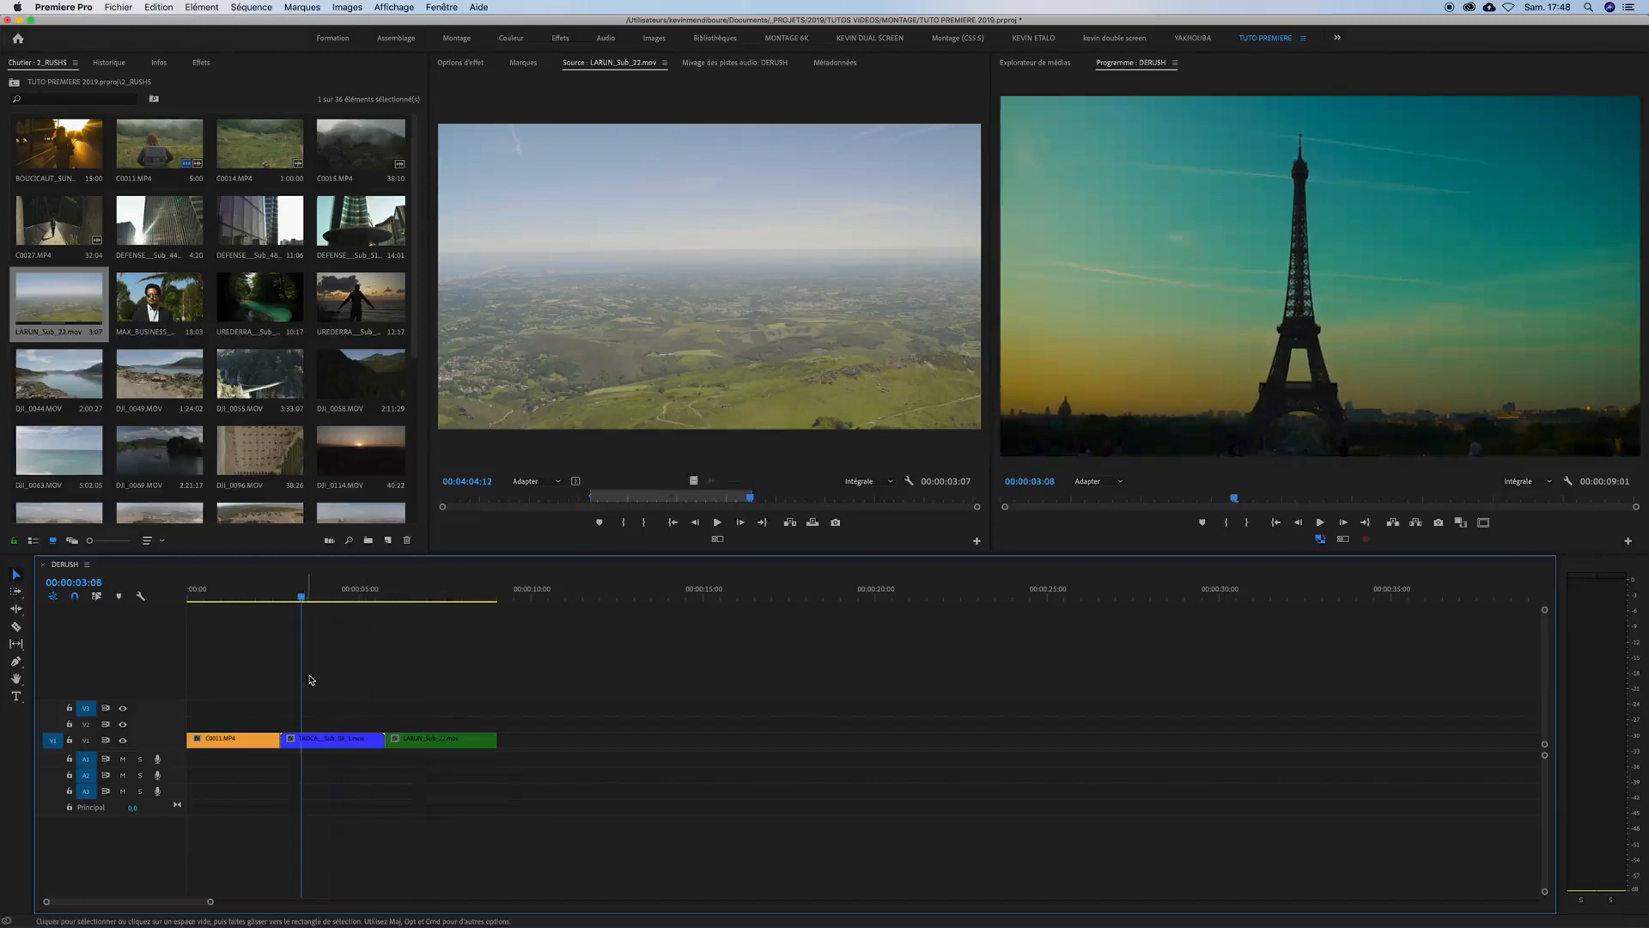
- Load DJI_0069.MOV as the source and mark its In point at 00:00:39:17 and its Out point at 00:00:43:11
{"action": "scroll", "coordinate": [182, 309], "scroll_direction": "down", "scroll_amount": 5}
{"action": "left_click_drag", "start_coordinate": [391, 591], "coordinate": [410, 593]}
{"action": "scroll", "coordinate": [264, 350], "scroll_direction": "up", "scroll_amount": 5}
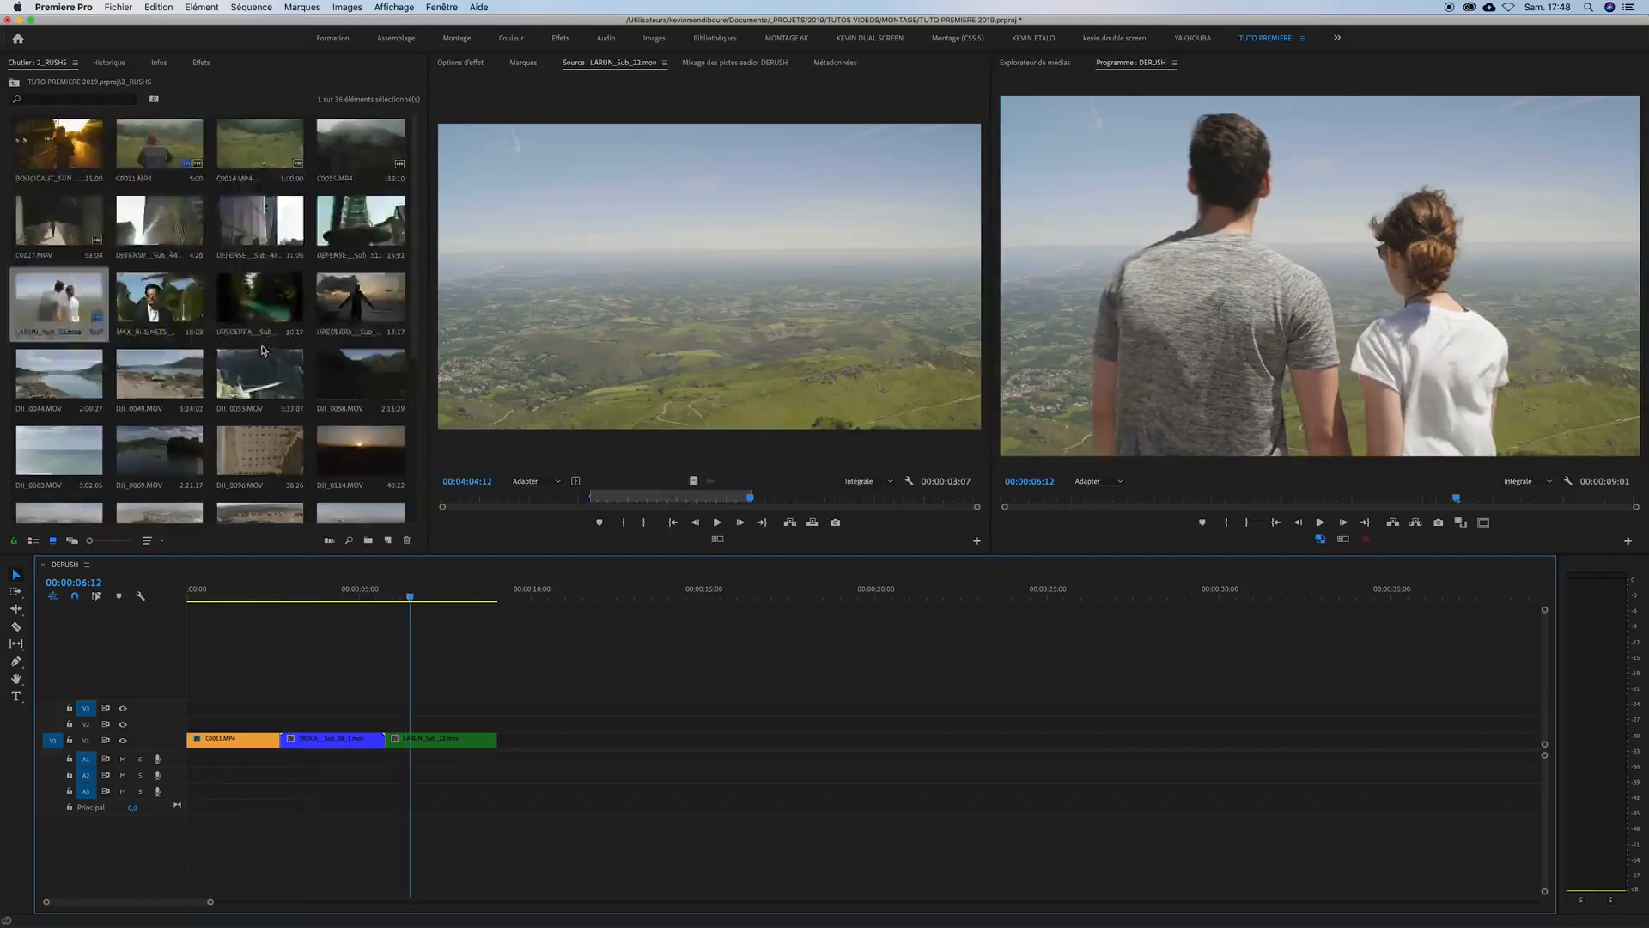
{"action": "scroll", "coordinate": [264, 349], "scroll_direction": "down", "scroll_amount": 4}
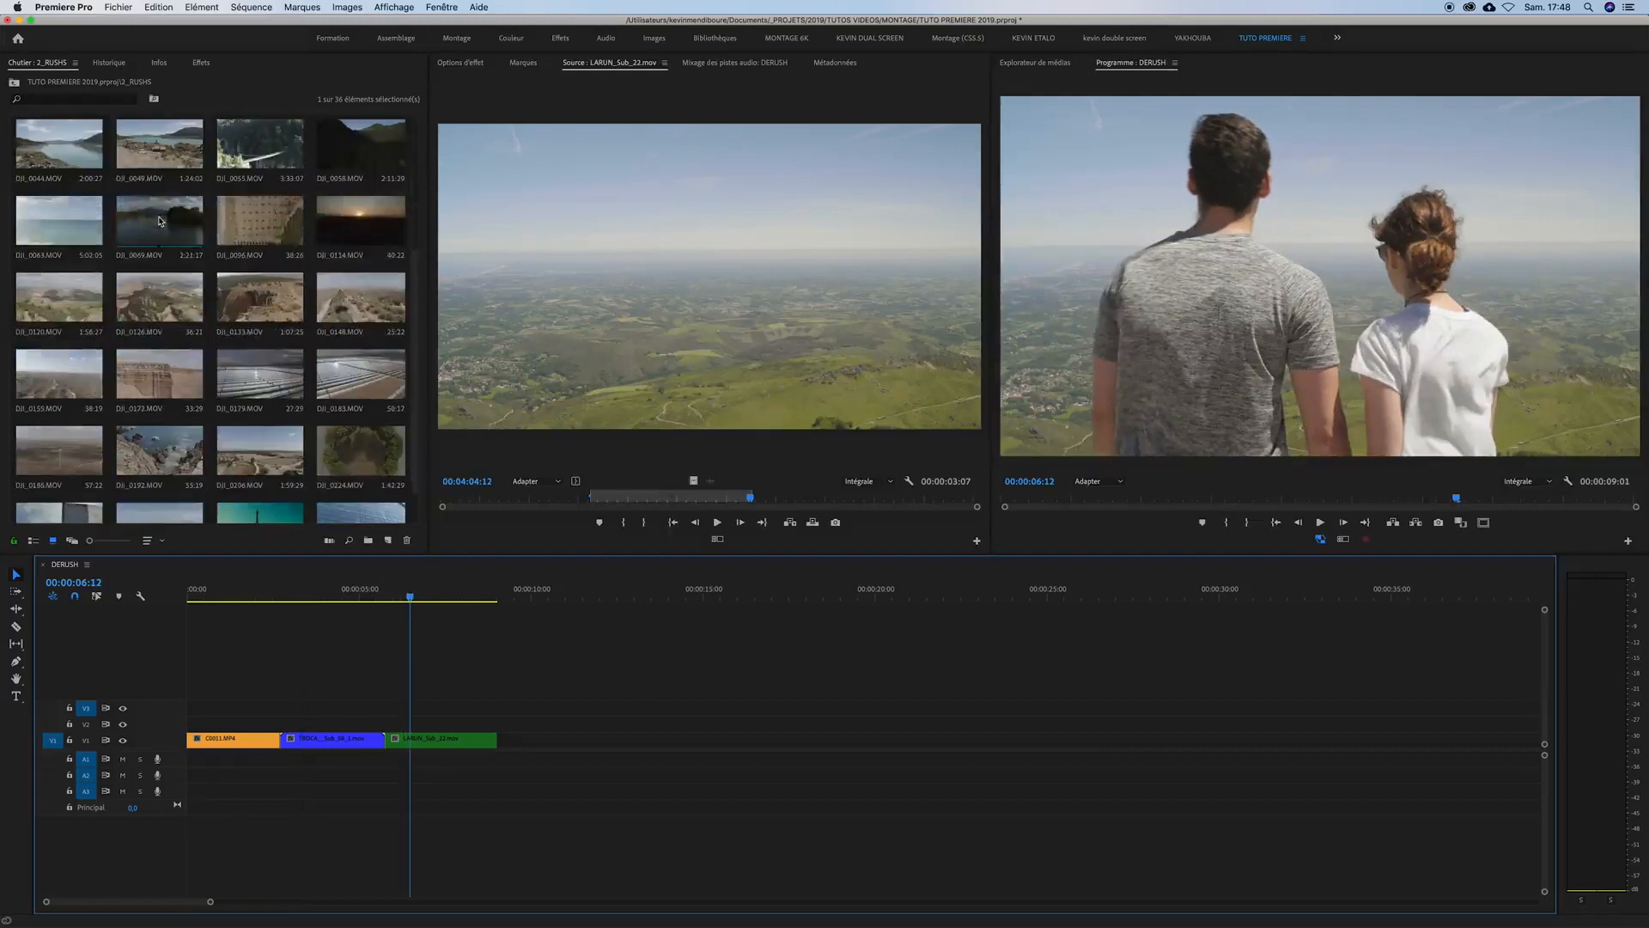
{"action": "double_click", "coordinate": [159, 220]}
{"action": "left_click_drag", "start_coordinate": [675, 499], "coordinate": [590, 508]}
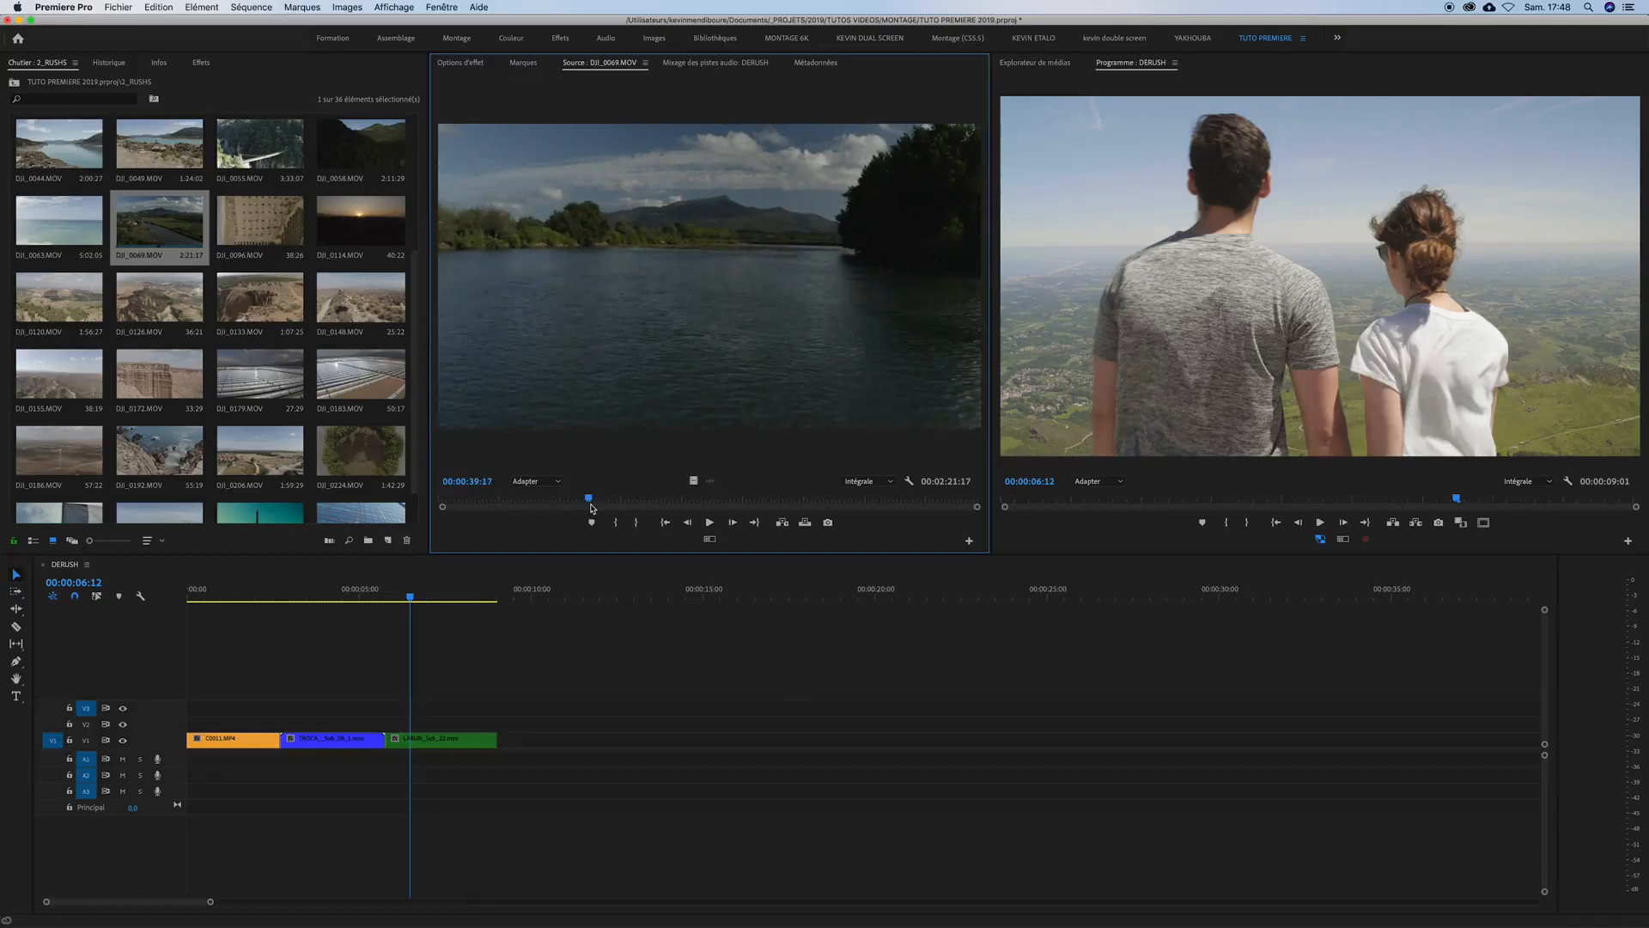
{"action": "key", "text": "i"}
{"action": "key", "text": "space"}
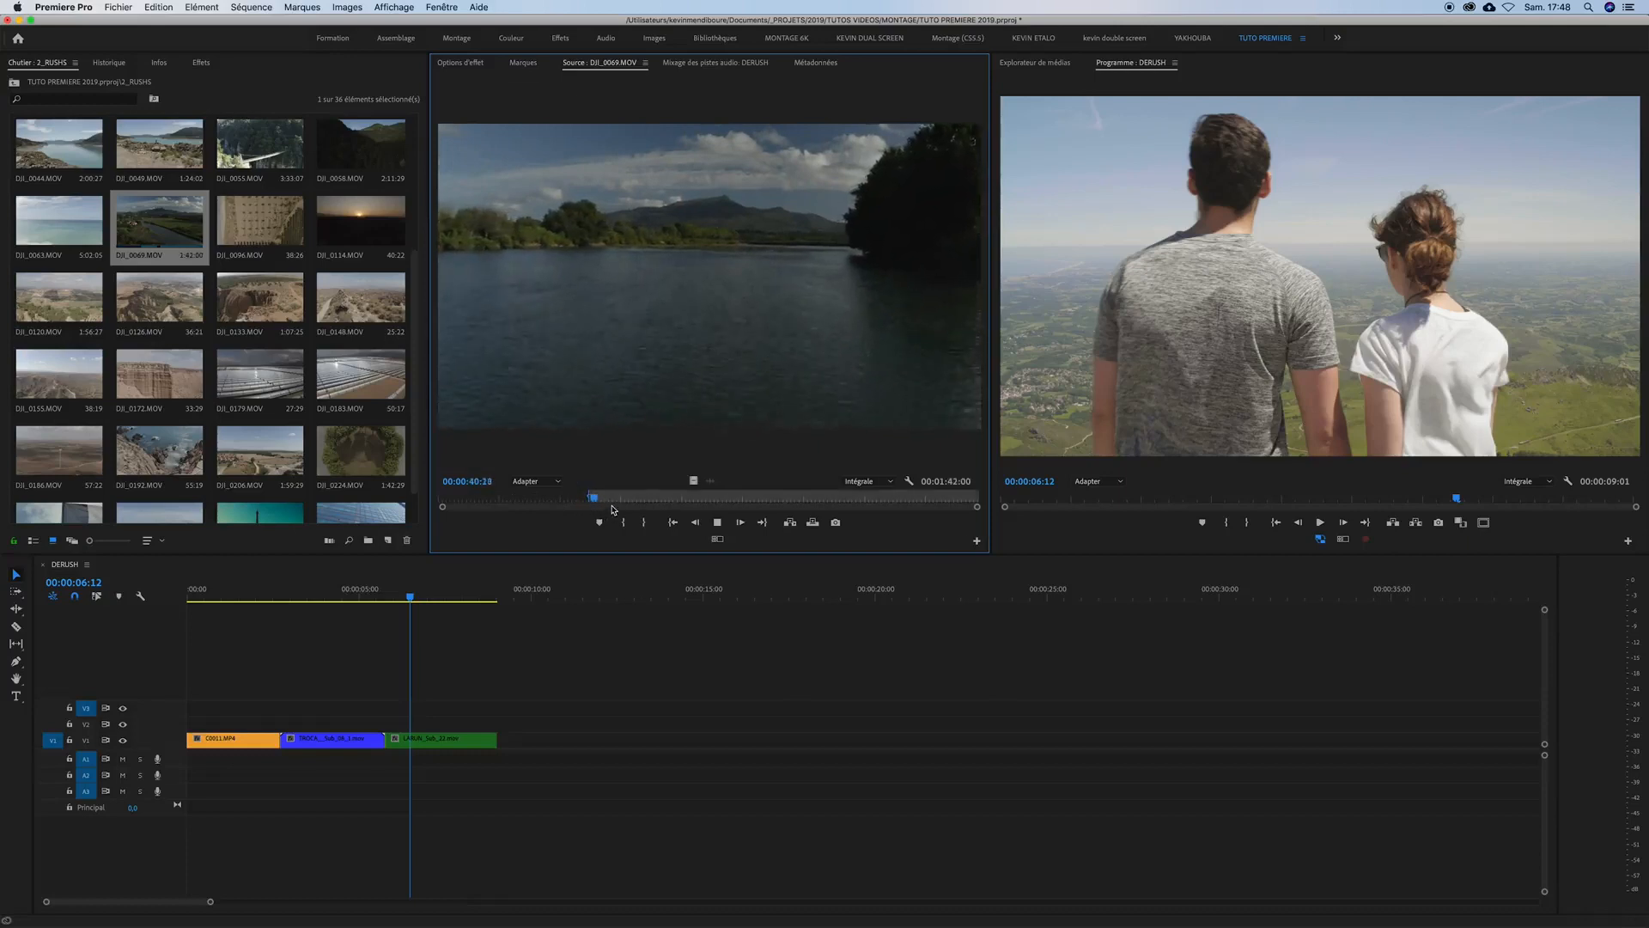
{"action": "key", "text": "space"}
{"action": "key", "text": "o"}
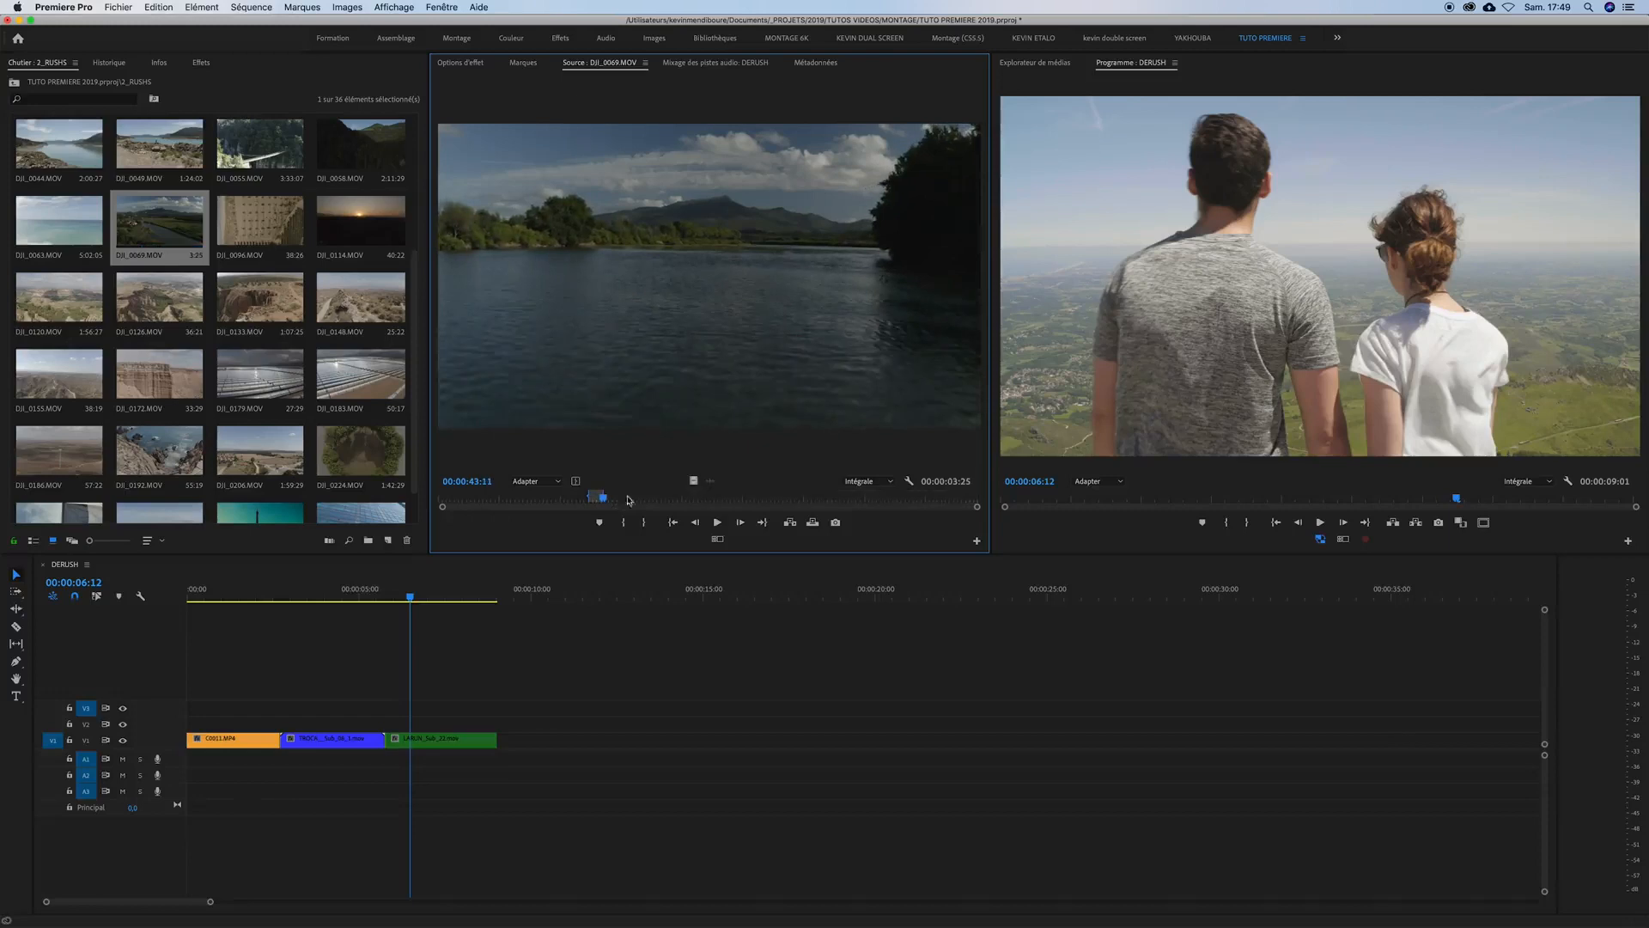
- Add the marked DJI_0069.MOV excerpt after the last clip on V1 and assign it the Vert label colour
{"action": "left_click_drag", "start_coordinate": [713, 559], "coordinate": [550, 742]}
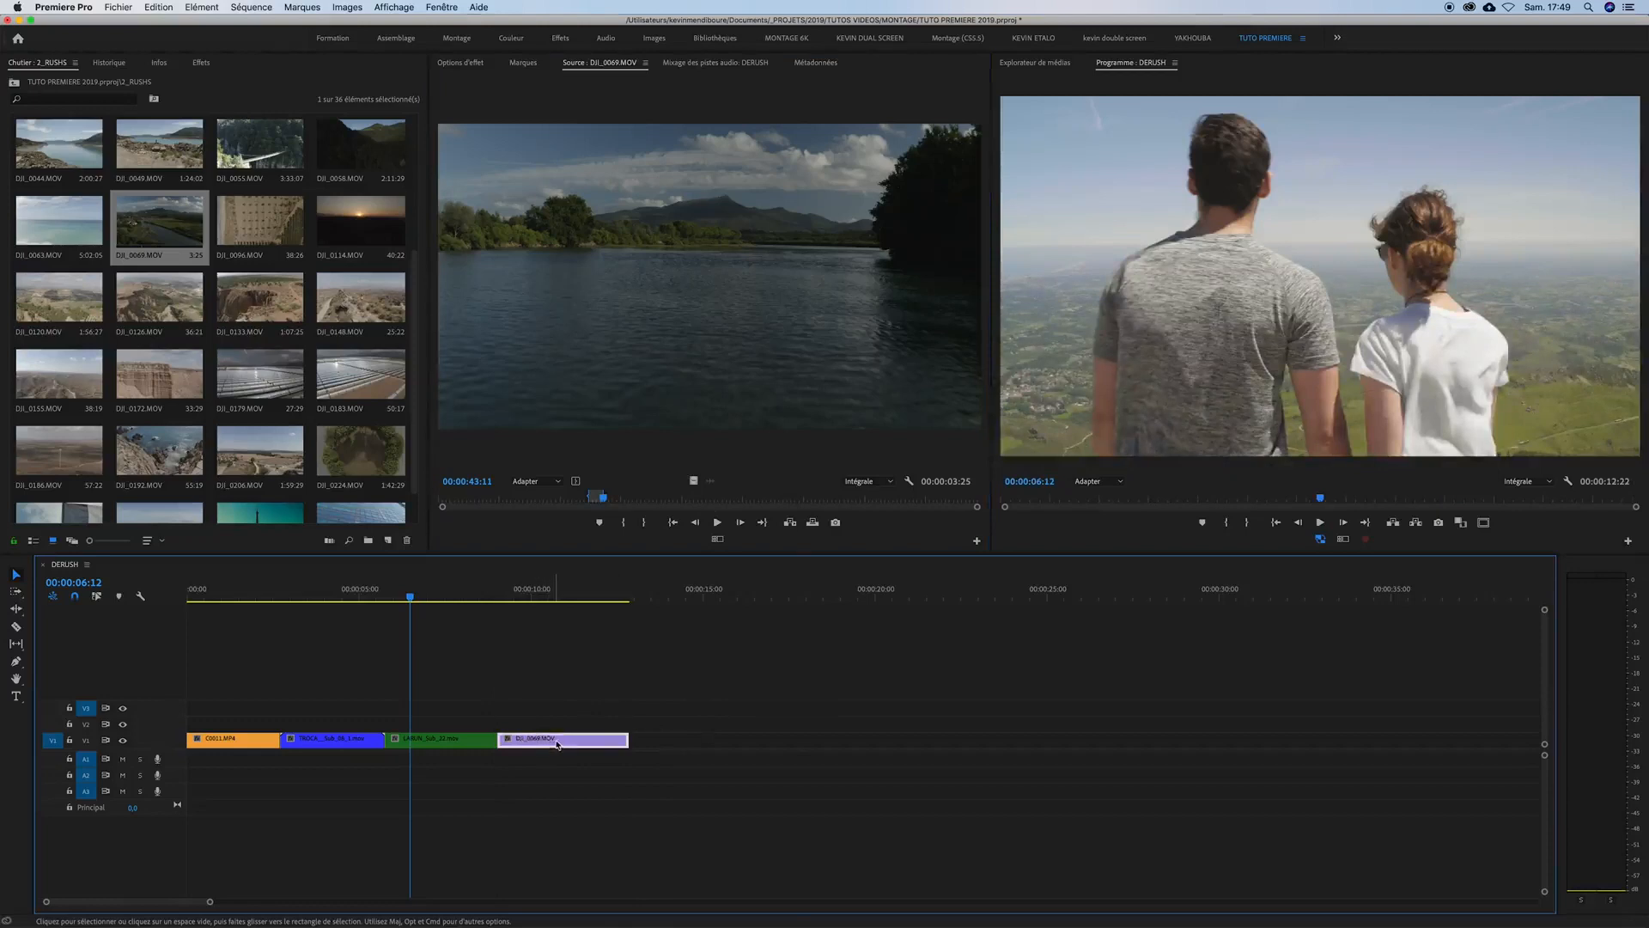
{"action": "right_click", "coordinate": [550, 742]}
{"action": "mouse_move", "coordinate": [594, 683]}
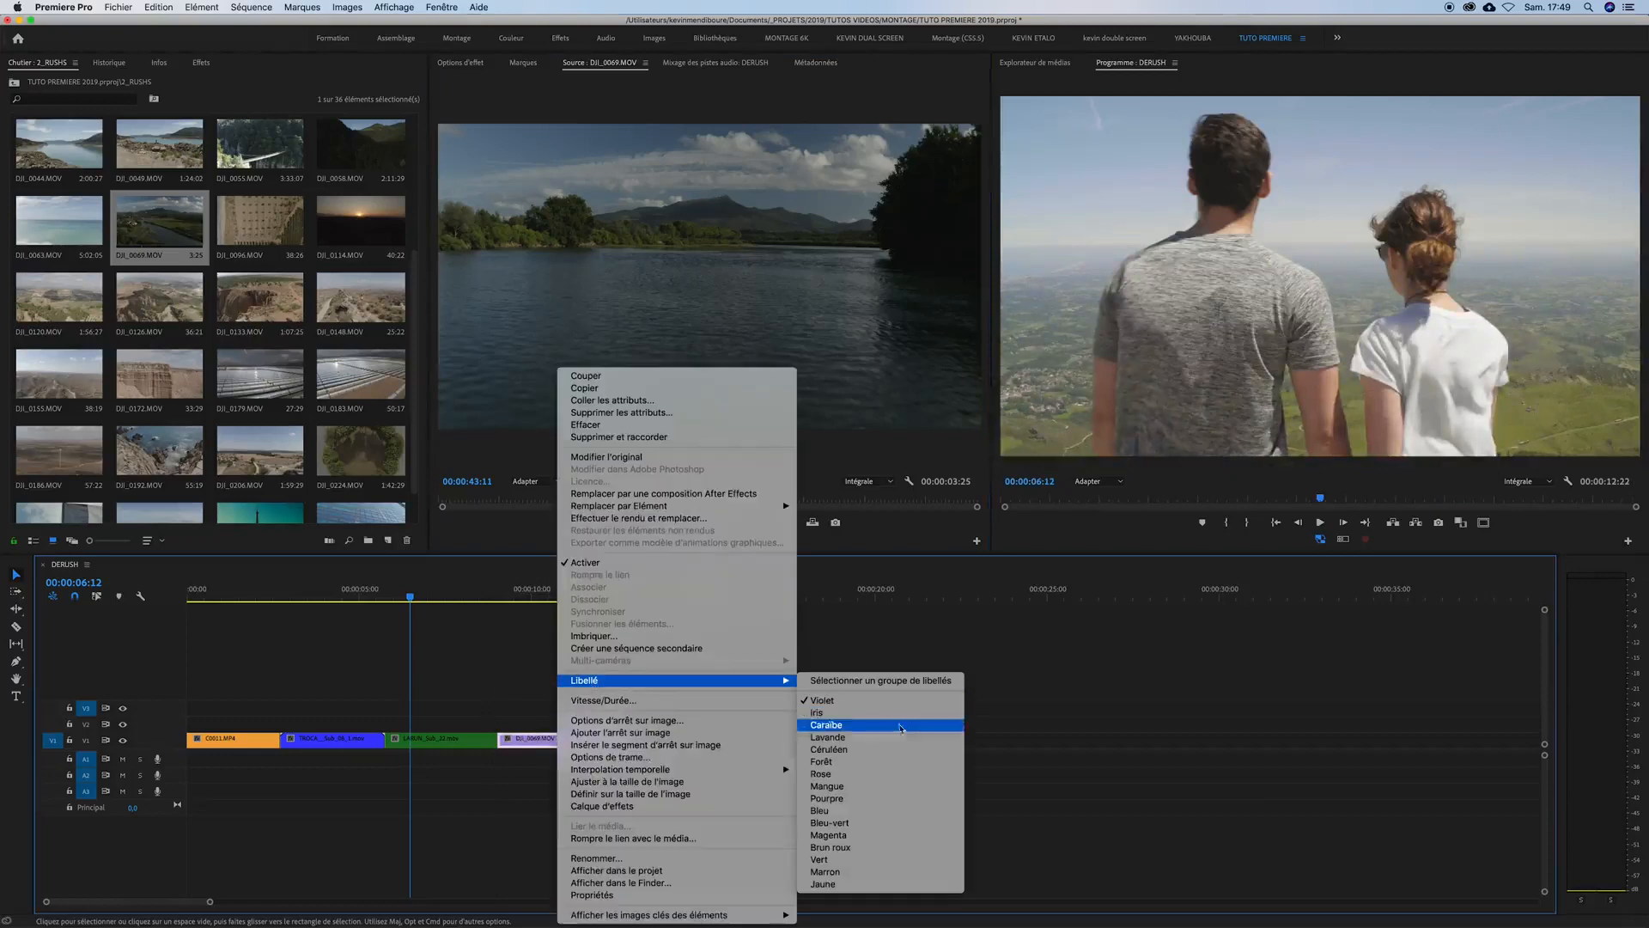
{"action": "left_click", "coordinate": [829, 859]}
{"action": "left_click_drag", "start_coordinate": [528, 599], "coordinate": [251, 595]}
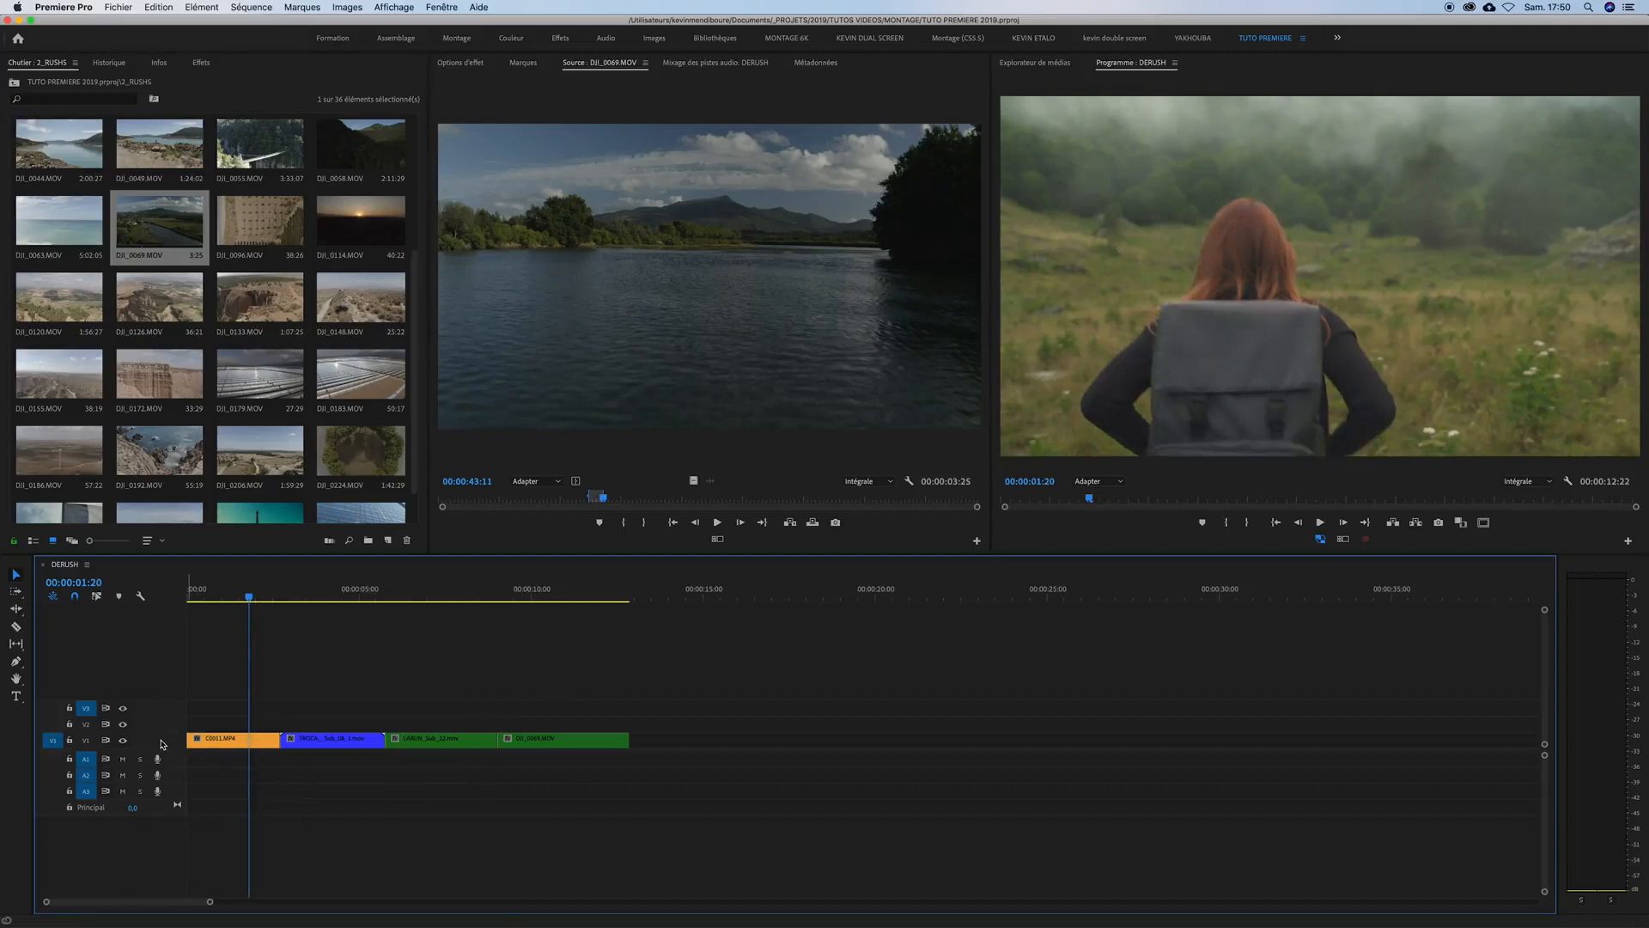
- Enlarge video track V1 to show clip thumbnails, collapse it to minimum height, and expand it again
{"action": "scroll", "coordinate": [160, 743], "scroll_direction": "up", "scroll_amount": 5, "text": "alt"}
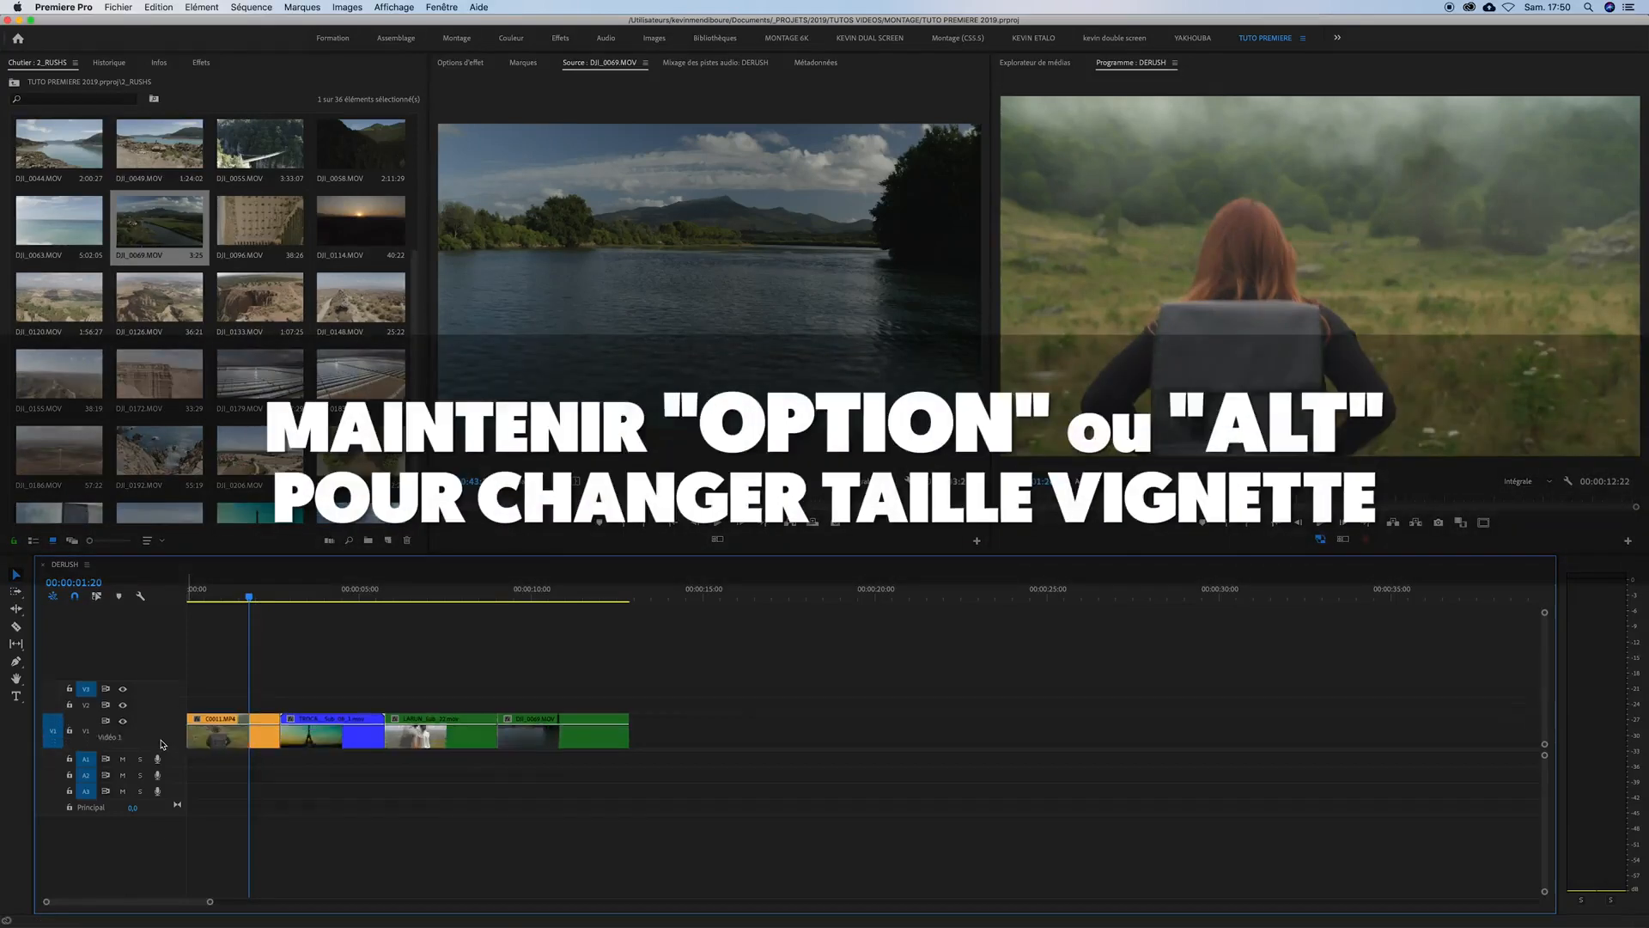
{"action": "scroll", "coordinate": [161, 744], "scroll_direction": "up", "scroll_amount": 3, "text": "alt"}
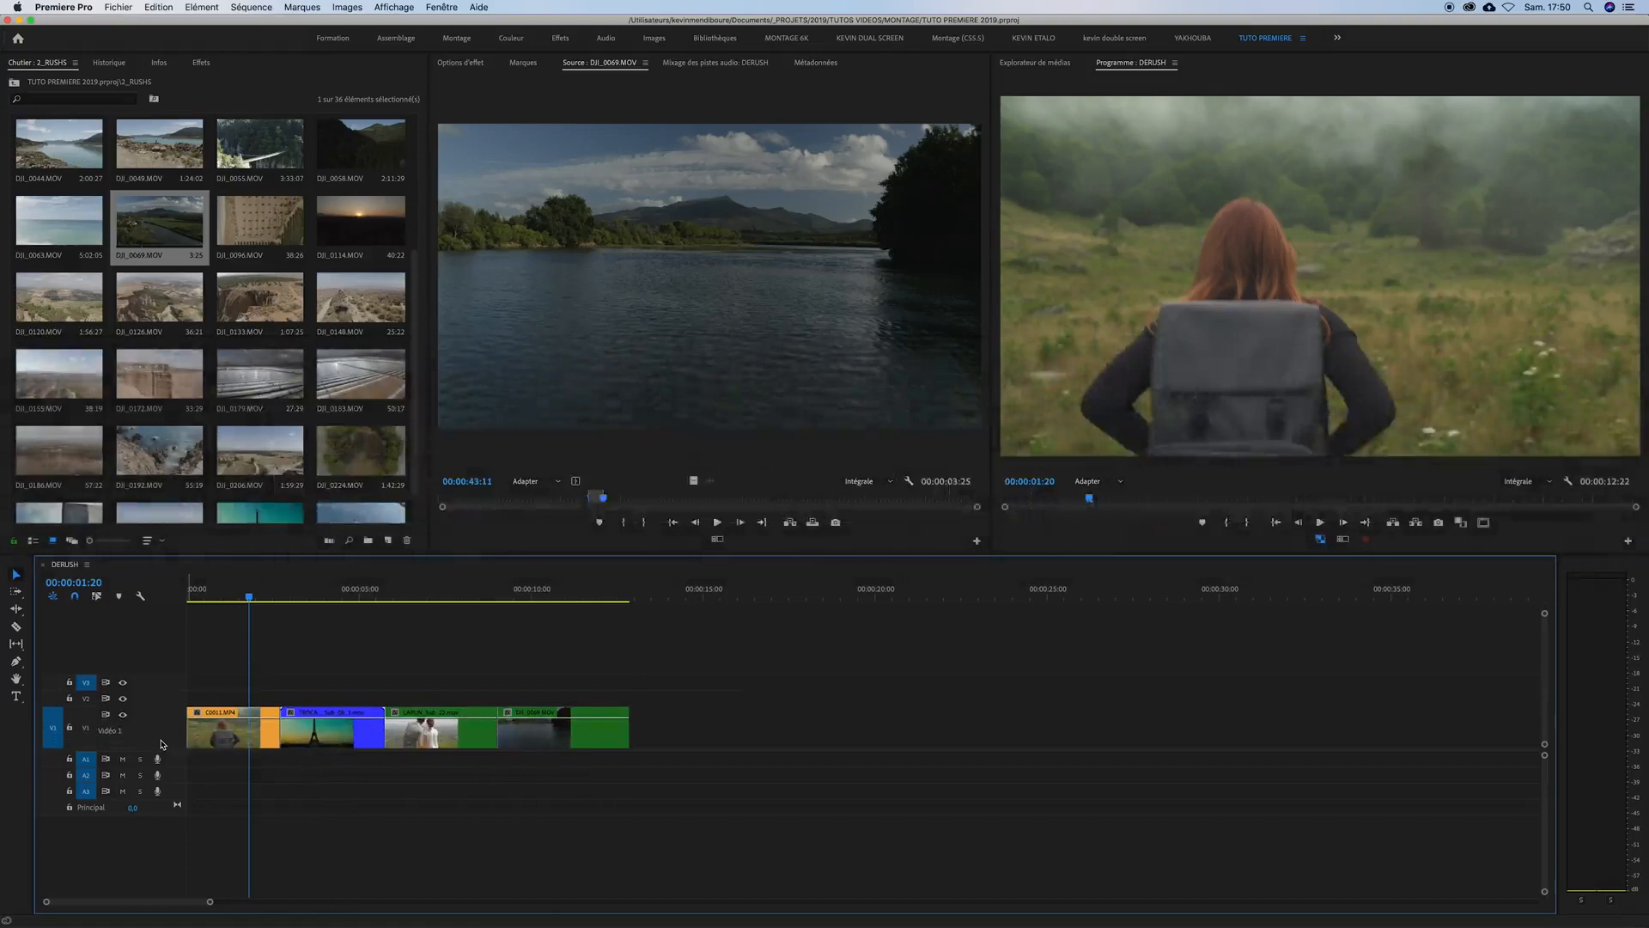
{"action": "scroll", "coordinate": [161, 743], "scroll_direction": "up", "scroll_amount": 1, "text": "alt"}
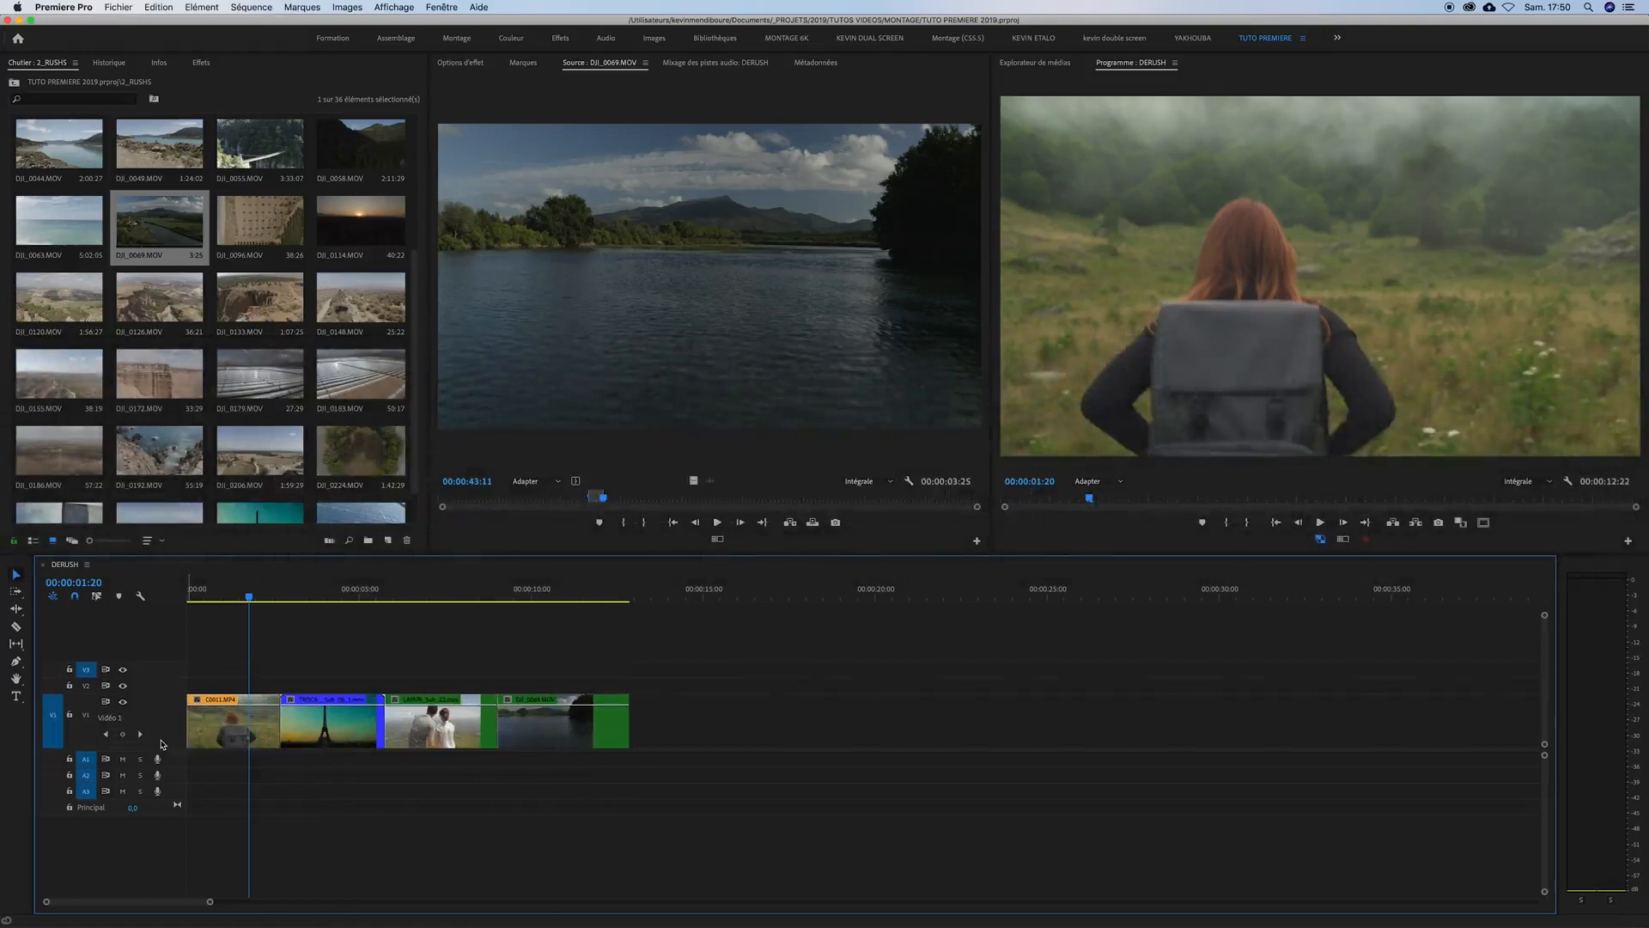
{"action": "scroll", "coordinate": [161, 744], "scroll_direction": "down", "scroll_amount": 1, "text": "alt"}
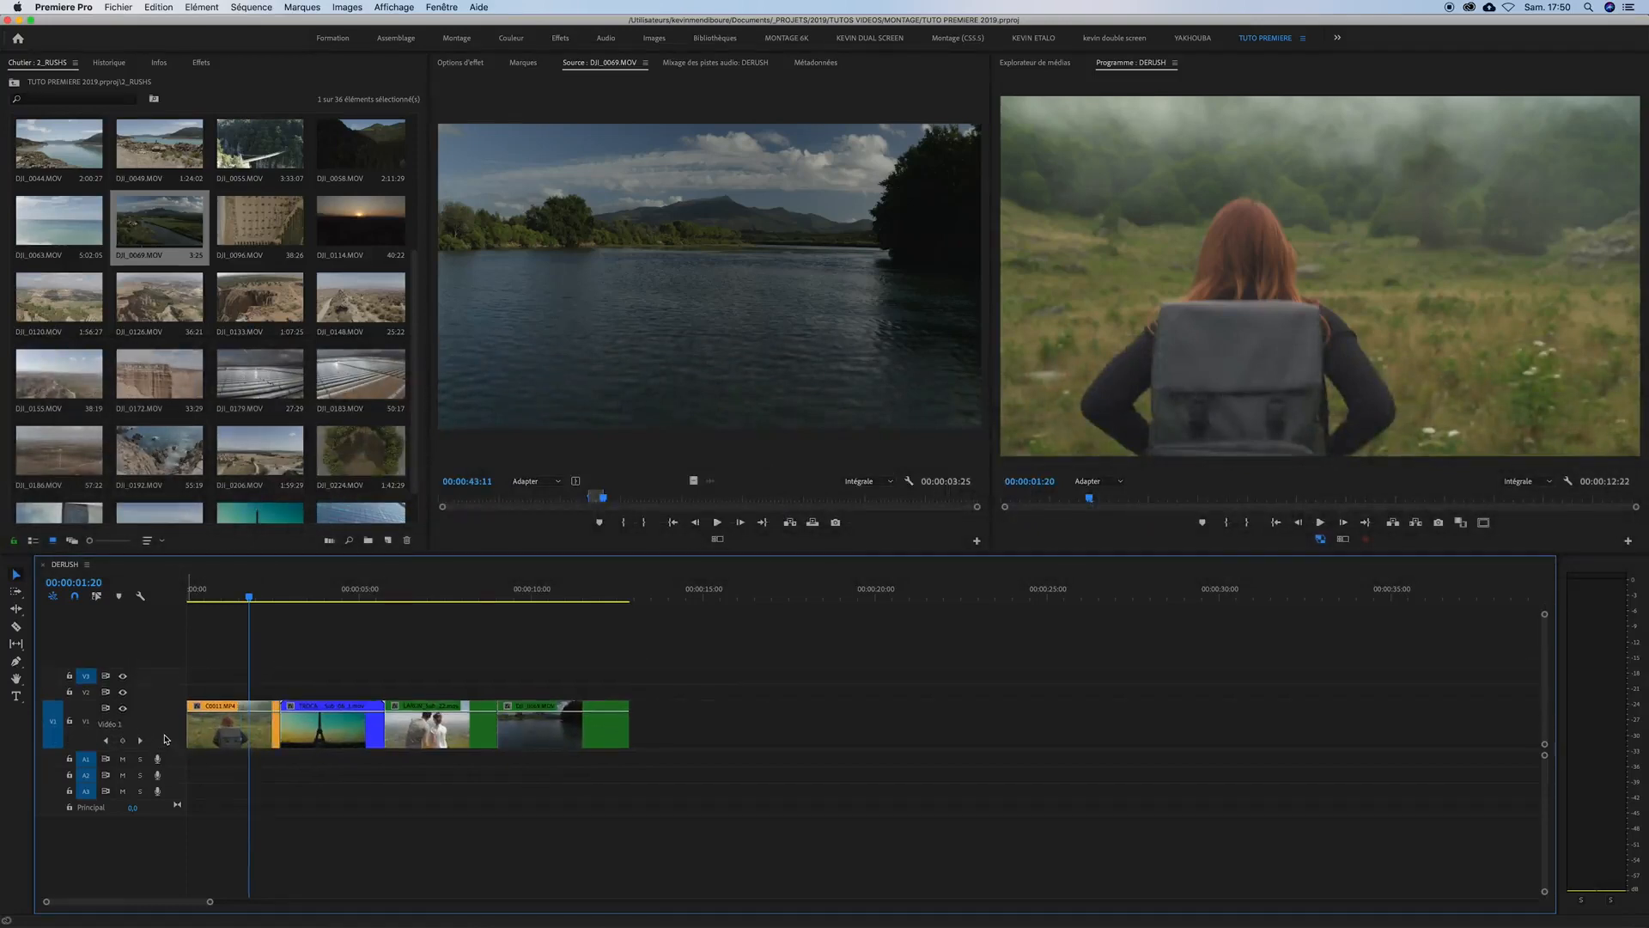
{"action": "left_click_drag", "start_coordinate": [276, 588], "coordinate": [236, 594]}
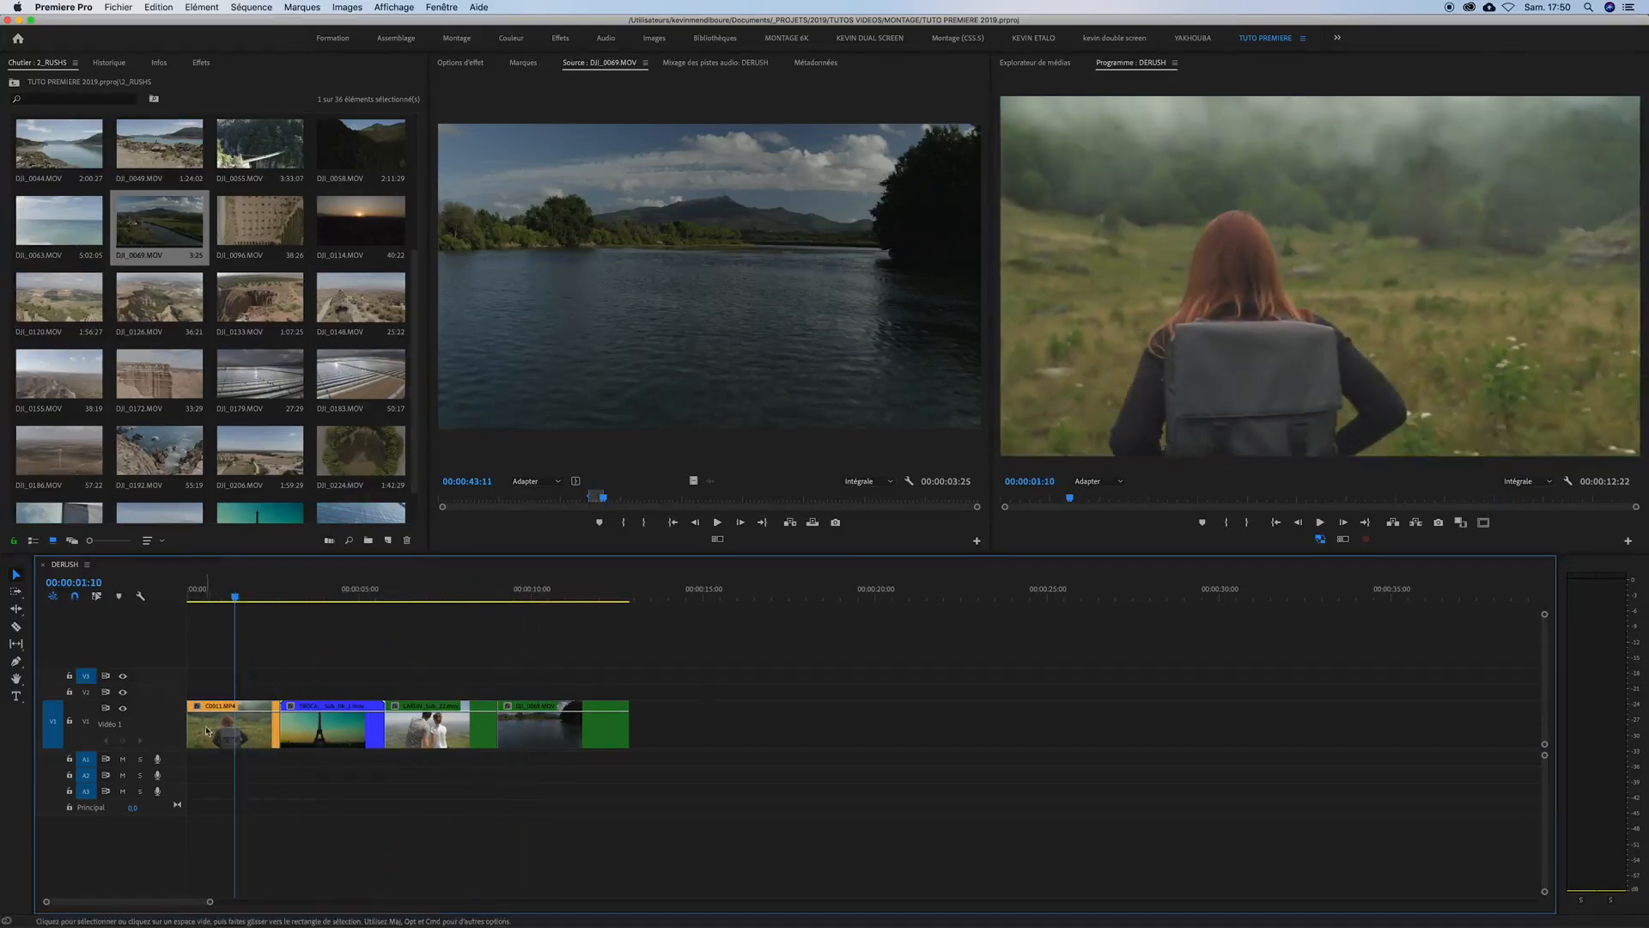
{"action": "double_click", "coordinate": [171, 731]}
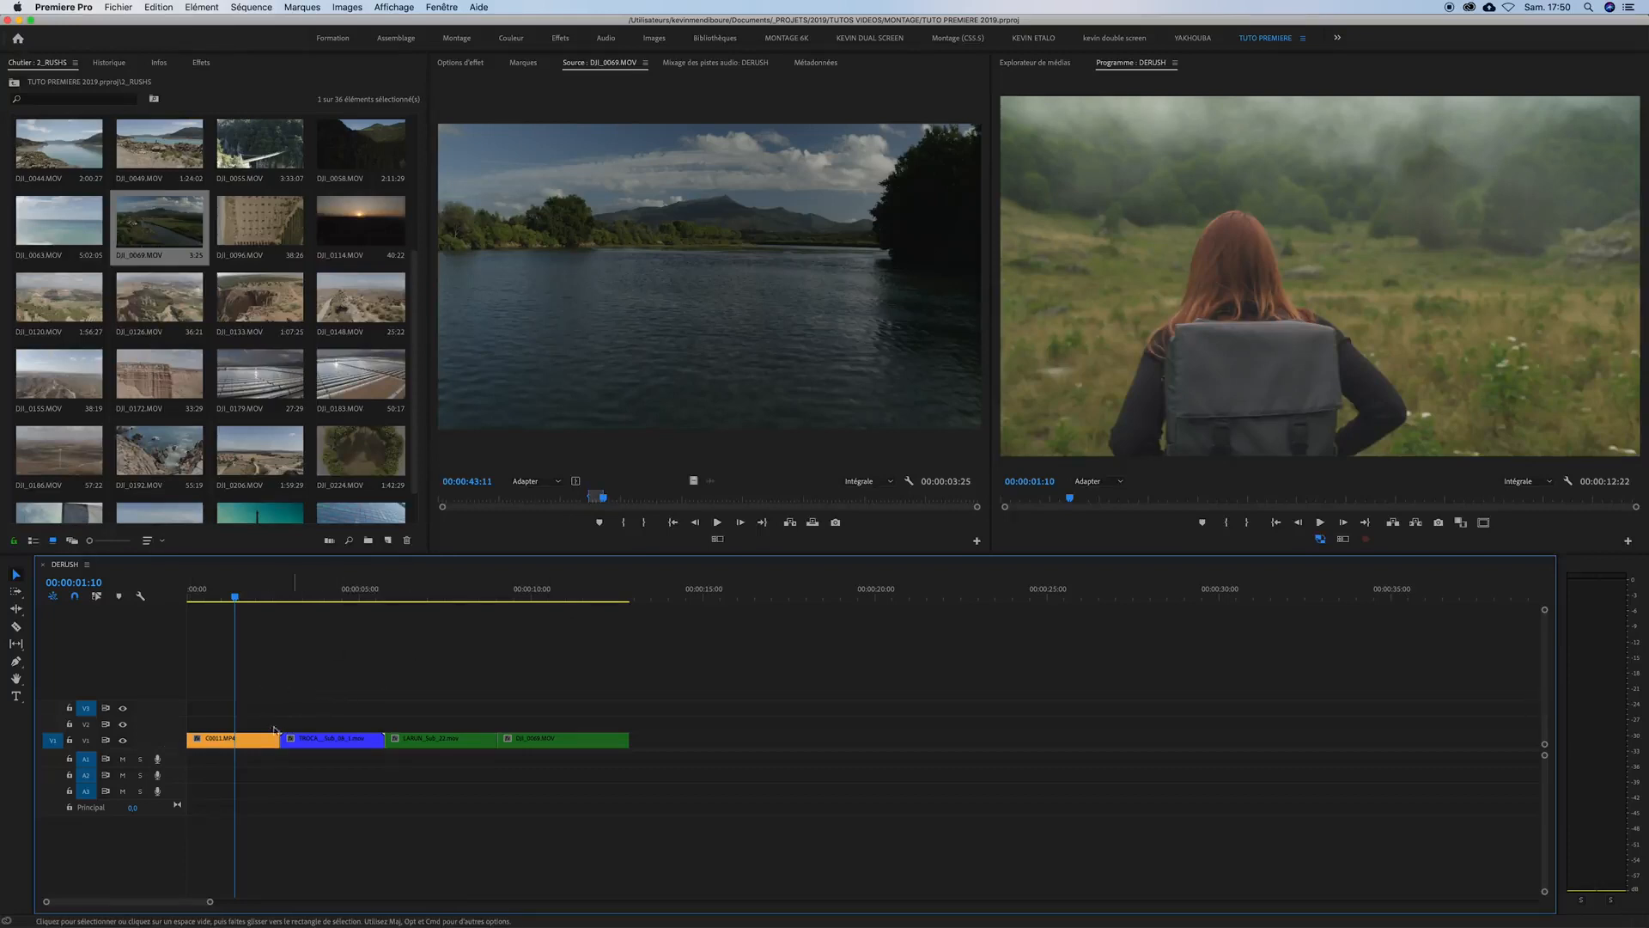
{"action": "double_click", "coordinate": [173, 742]}
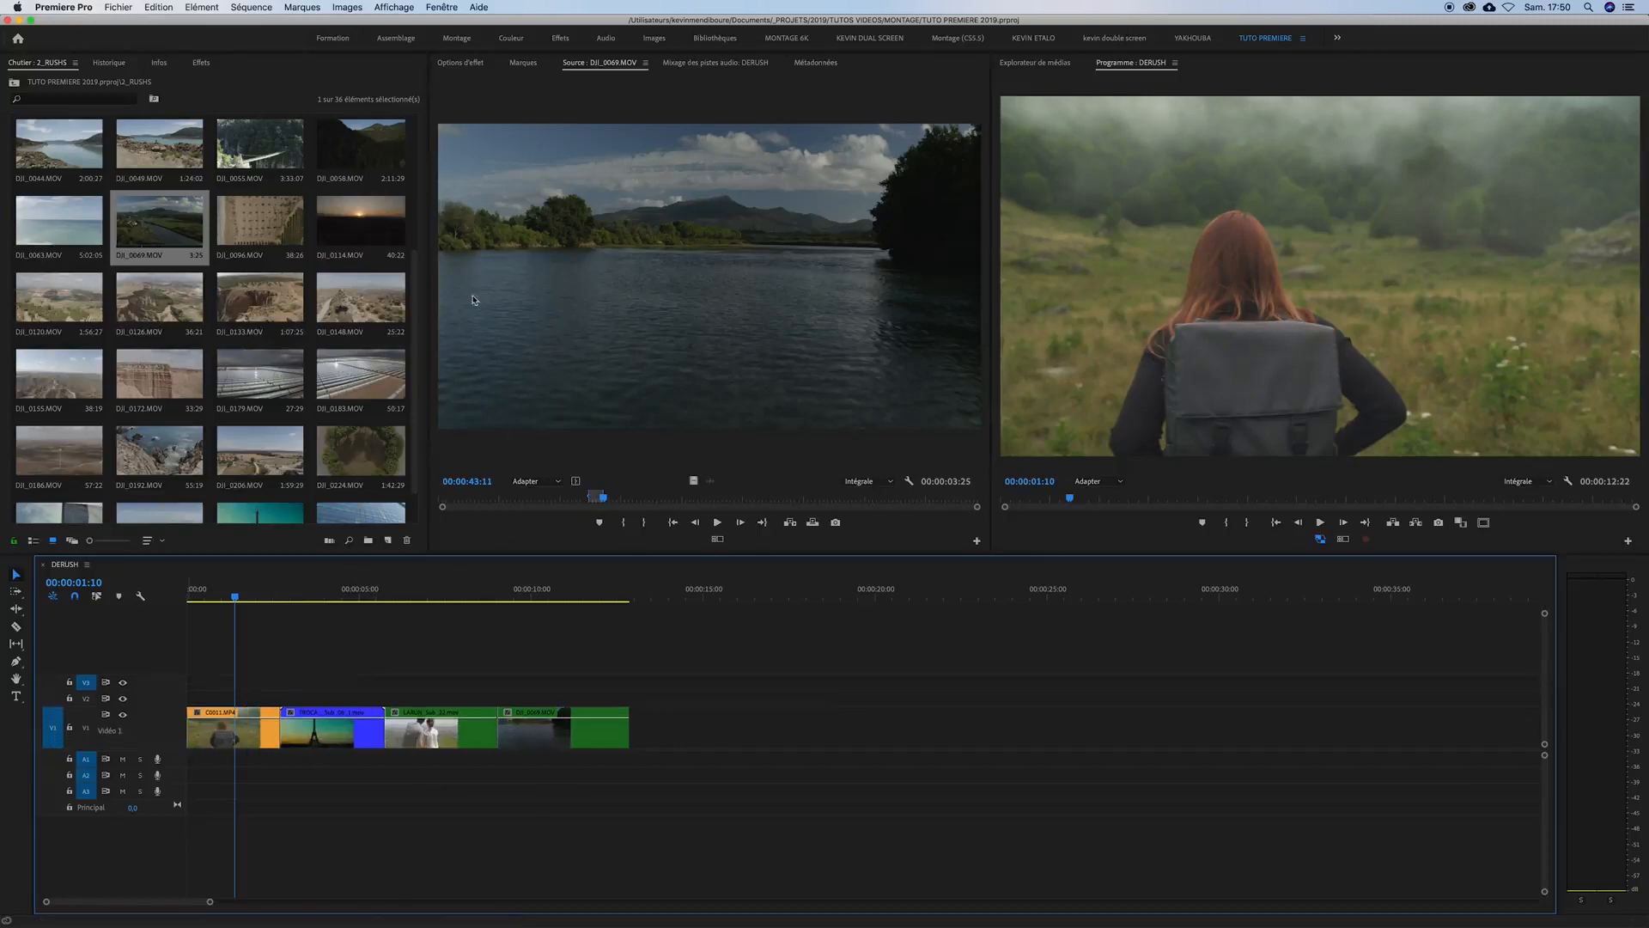
- Increase and decrease the height of all audio tracks, ending with them back at minimum height
{"action": "key", "text": "alt+equal"}
{"action": "key", "text": "alt+minus"}
{"action": "key", "text": "alt+minus"}
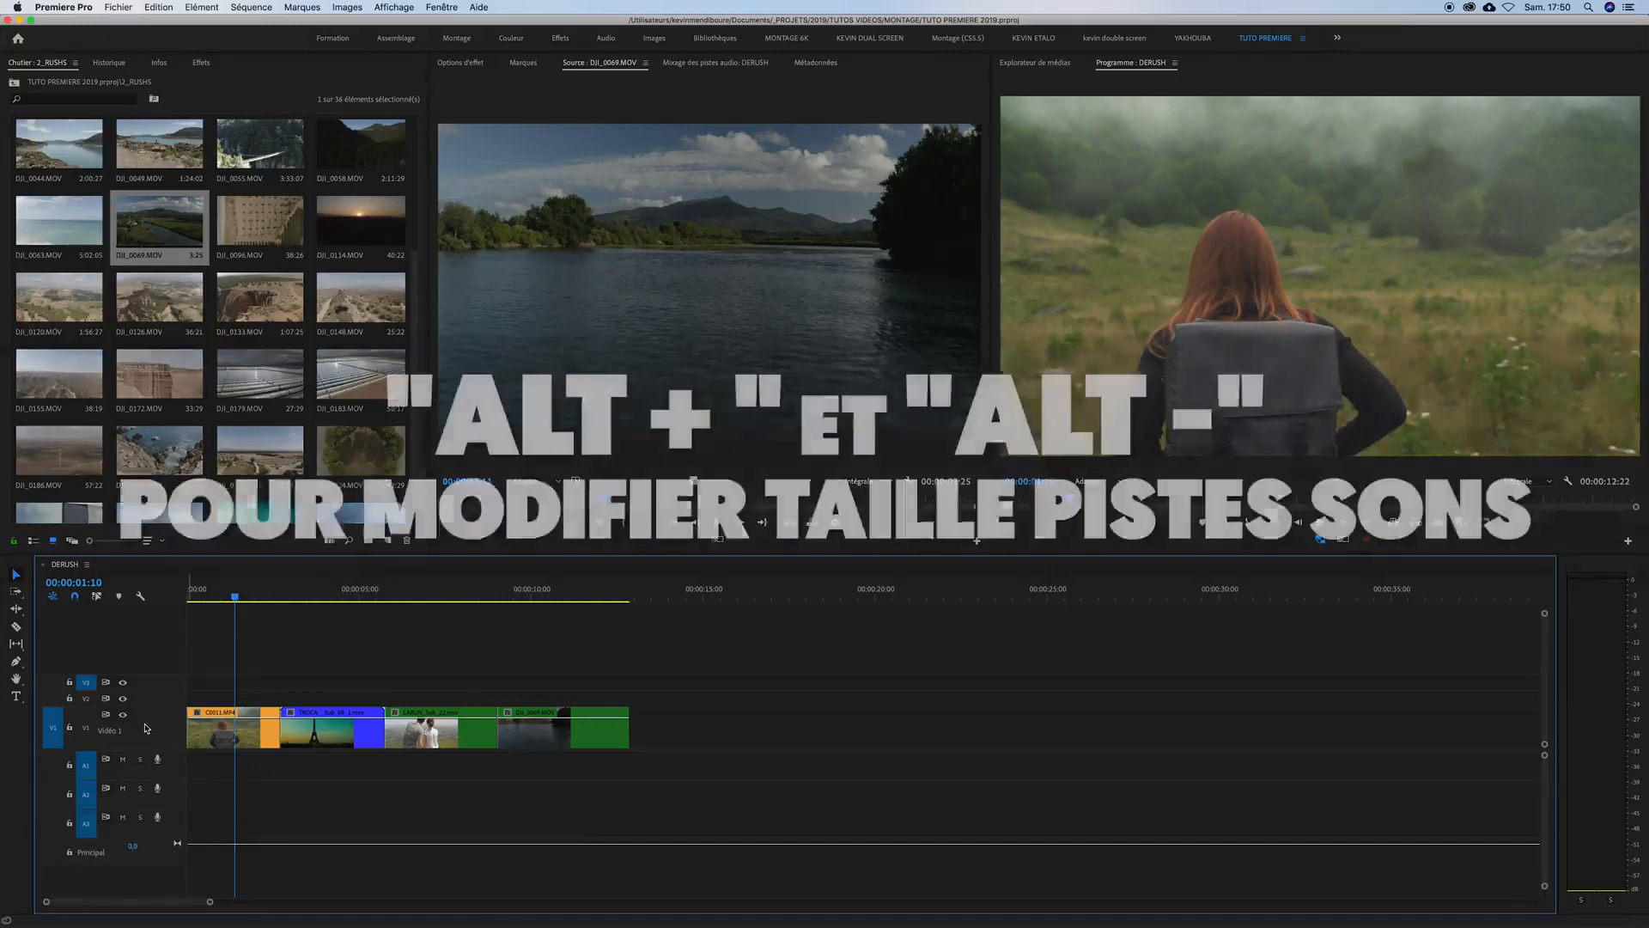
{"action": "key", "text": "alt+equal"}
{"action": "key", "text": "alt+equal"}
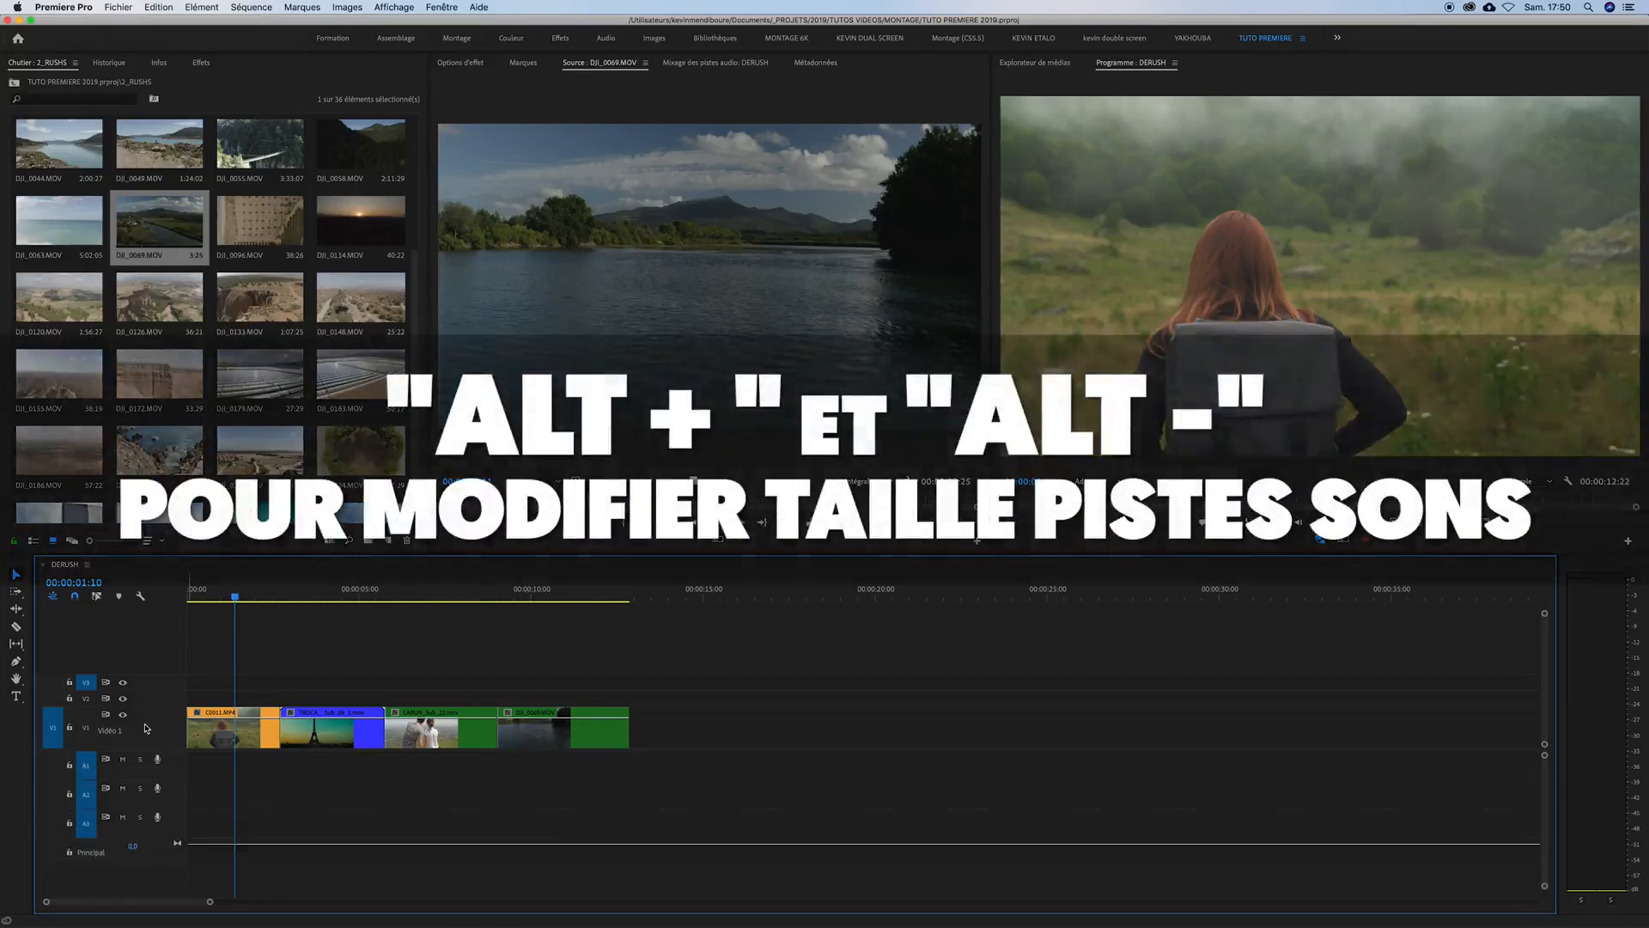
{"action": "key", "text": "alt+minus"}
{"action": "key", "text": "alt+minus"}
- Increase and decrease the height of all video tracks, ending with them slightly enlarged and thumbnails visible on V1
{"action": "key", "text": "super+equal"}
{"action": "key", "text": "super+equal"}
{"action": "key", "text": "super+equal"}
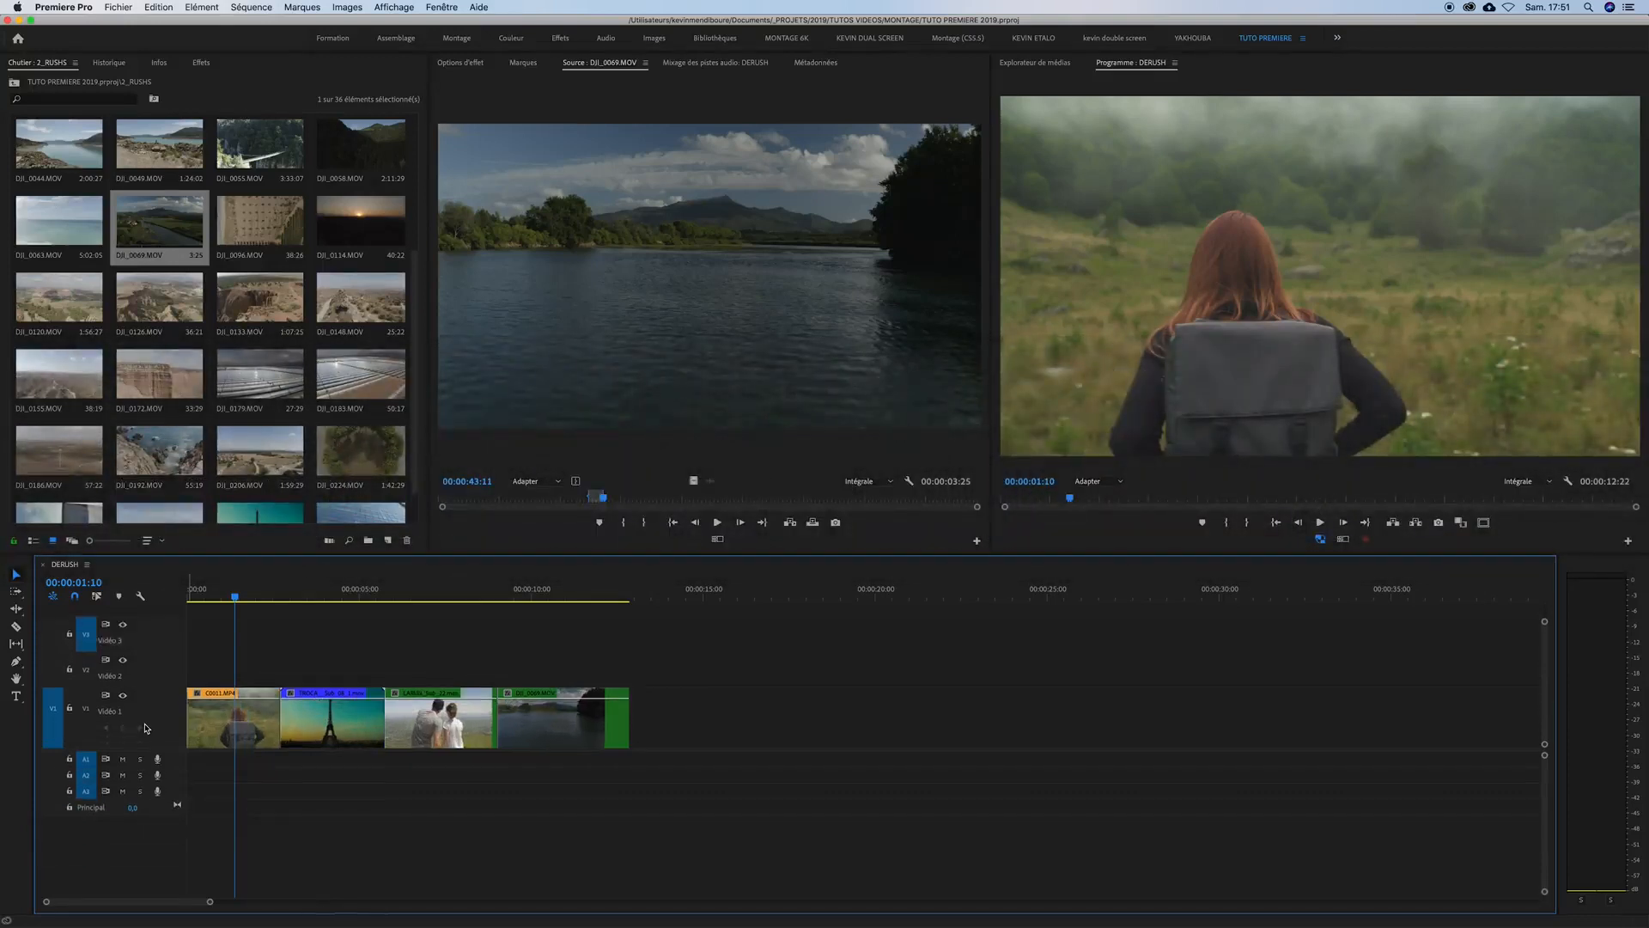
{"action": "key", "text": "super+equal"}
{"action": "key", "text": "super+minus"}
{"action": "key", "text": "super+minus"}
{"action": "key", "text": "super+minus"}
{"action": "key", "text": "super+equal"}
{"action": "key", "text": "super+equal"}
{"action": "key", "text": "super+equal"}
{"action": "key", "text": "super+minus"}
{"action": "key", "text": "super+minus"}
{"action": "key", "text": "super+minus"}
{"action": "key", "text": "super+equal"}
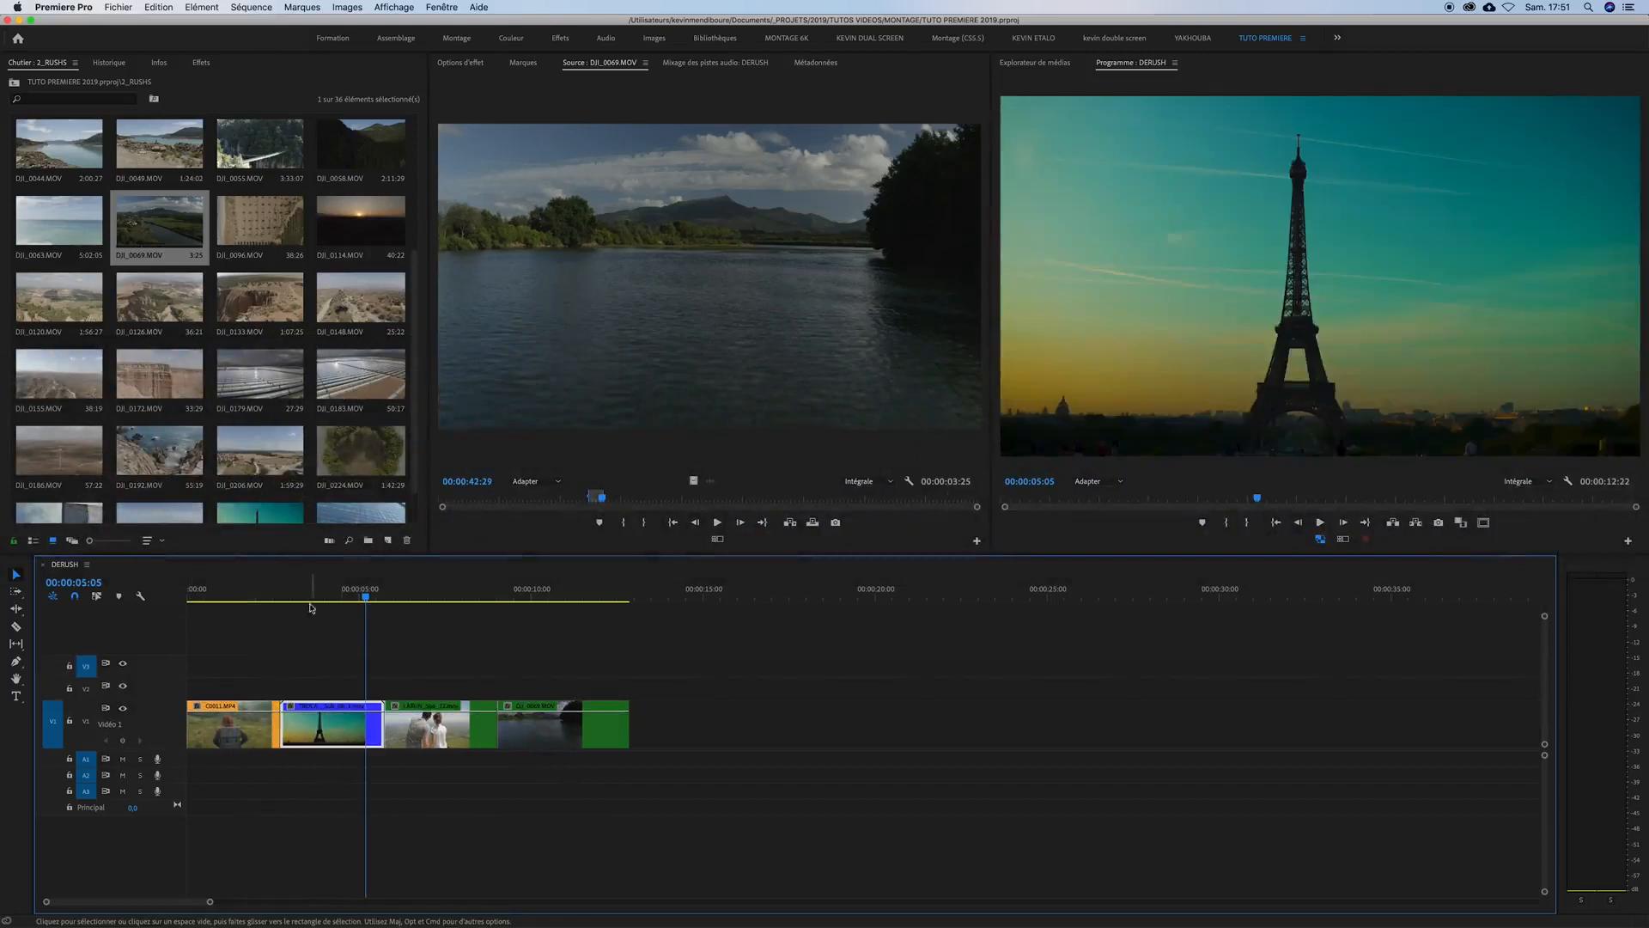
- Try lowering the opacity line on the Eiffel Tower clip, and undo the change
{"action": "left_click_drag", "start_coordinate": [340, 598], "coordinate": [313, 598]}
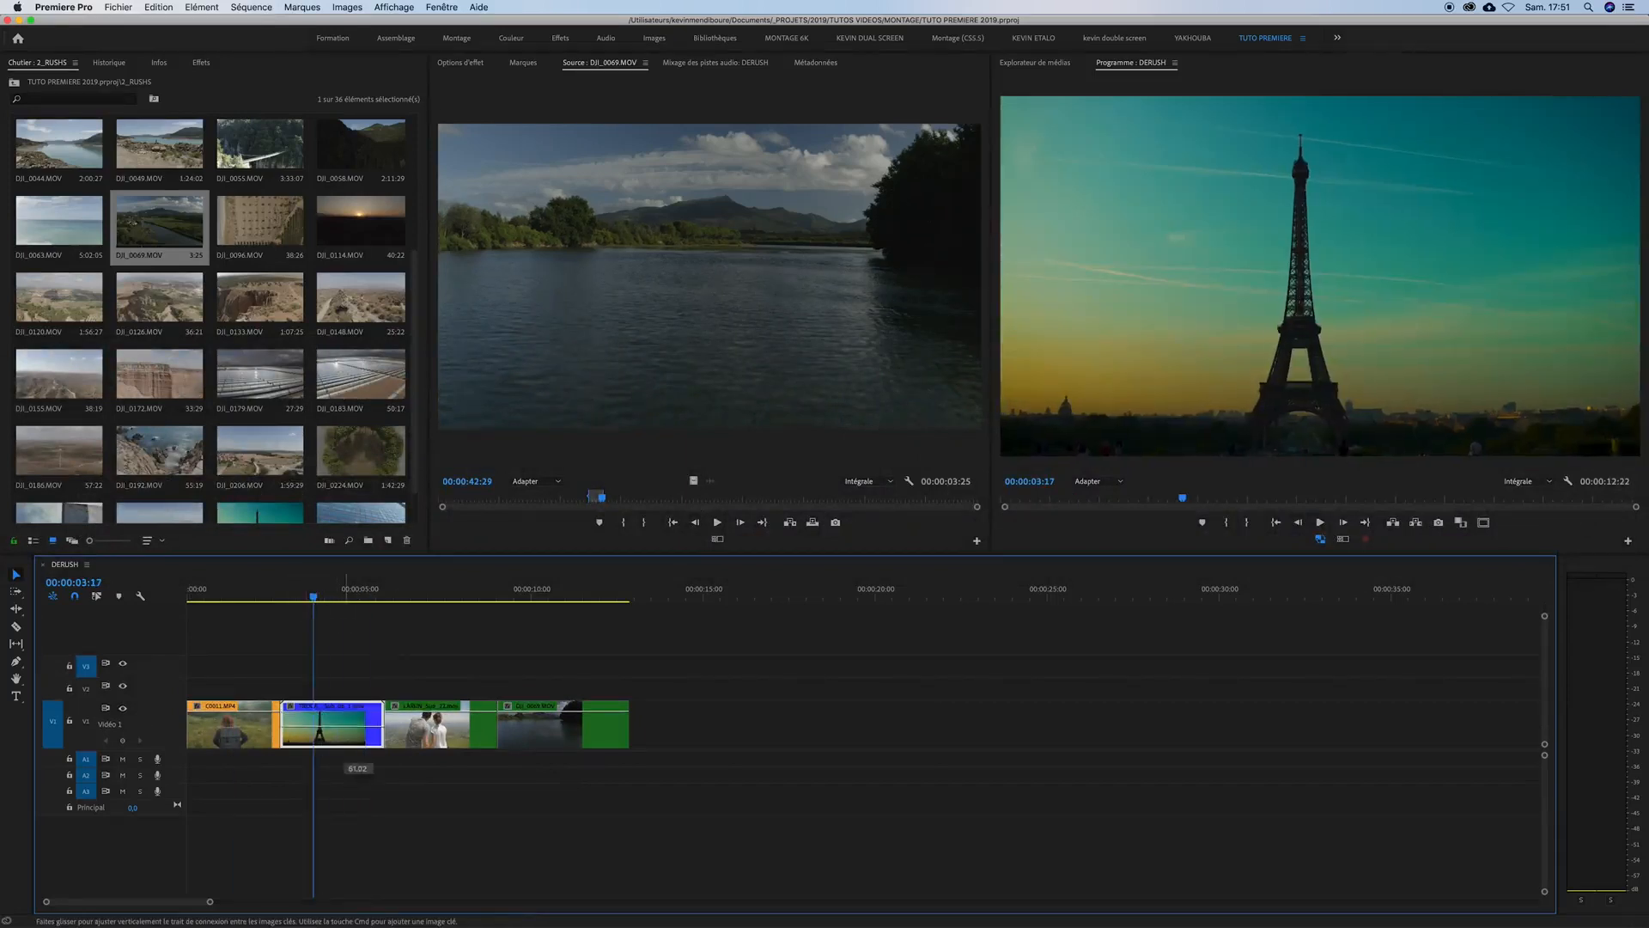
{"action": "left_click_drag", "start_coordinate": [346, 726], "coordinate": [359, 730]}
{"action": "key", "text": "super+z"}
{"action": "key", "text": "super+z"}
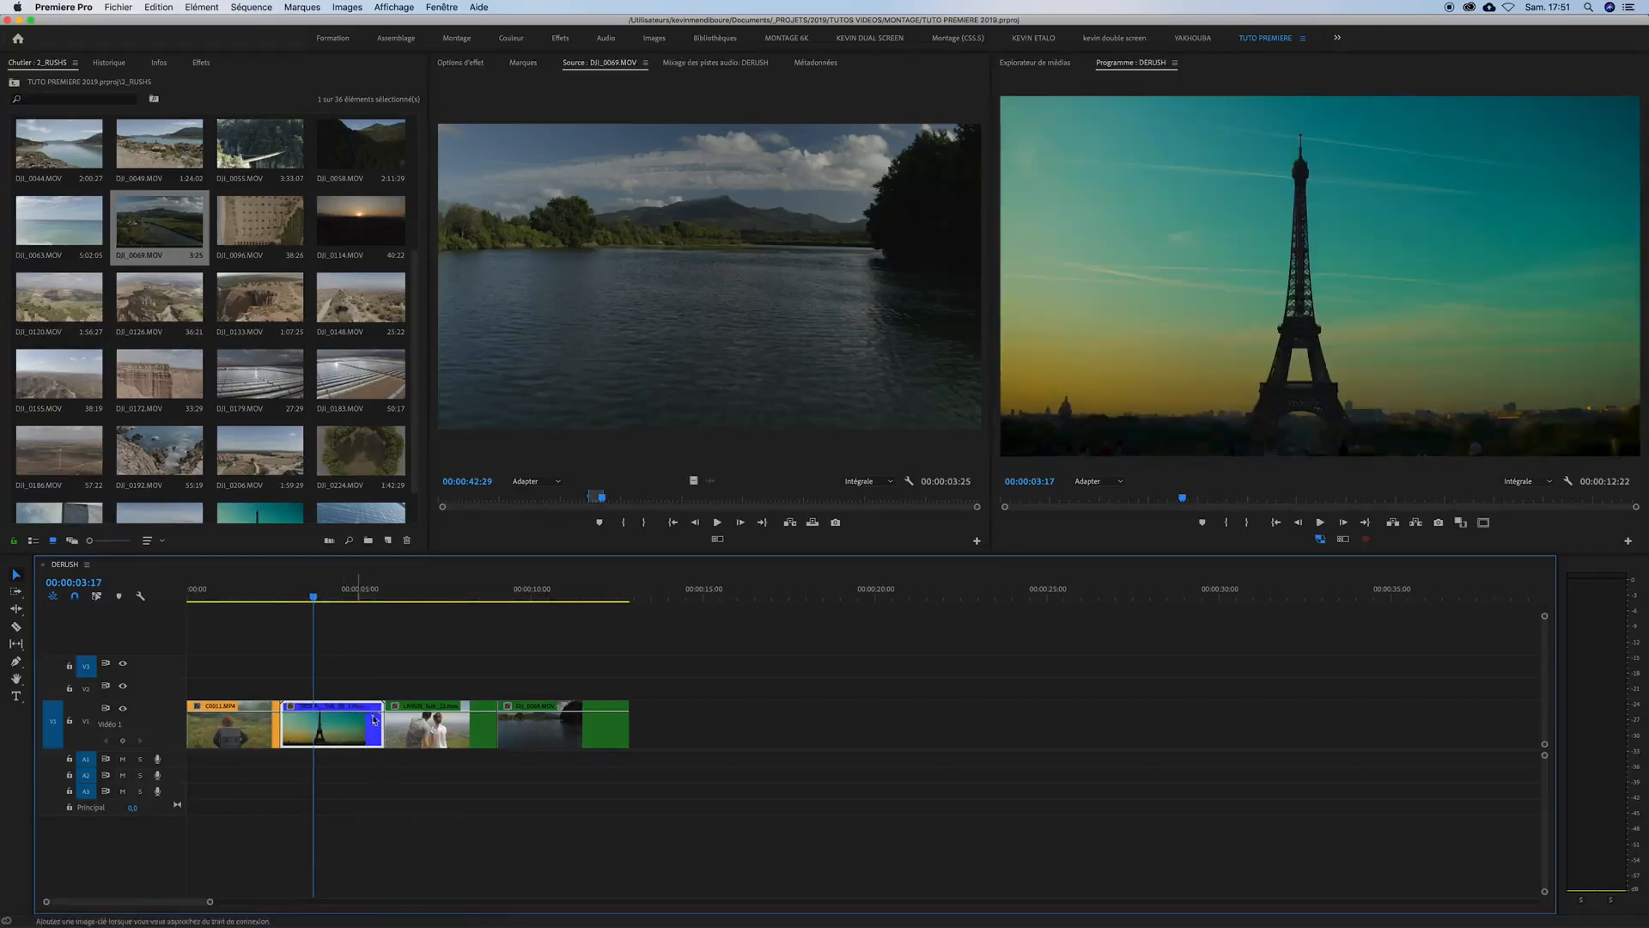
- Turn off the display of video keyframes on the timeline clips
{"action": "left_click_drag", "start_coordinate": [533, 588], "coordinate": [338, 591]}
{"action": "left_click", "coordinate": [315, 592]}
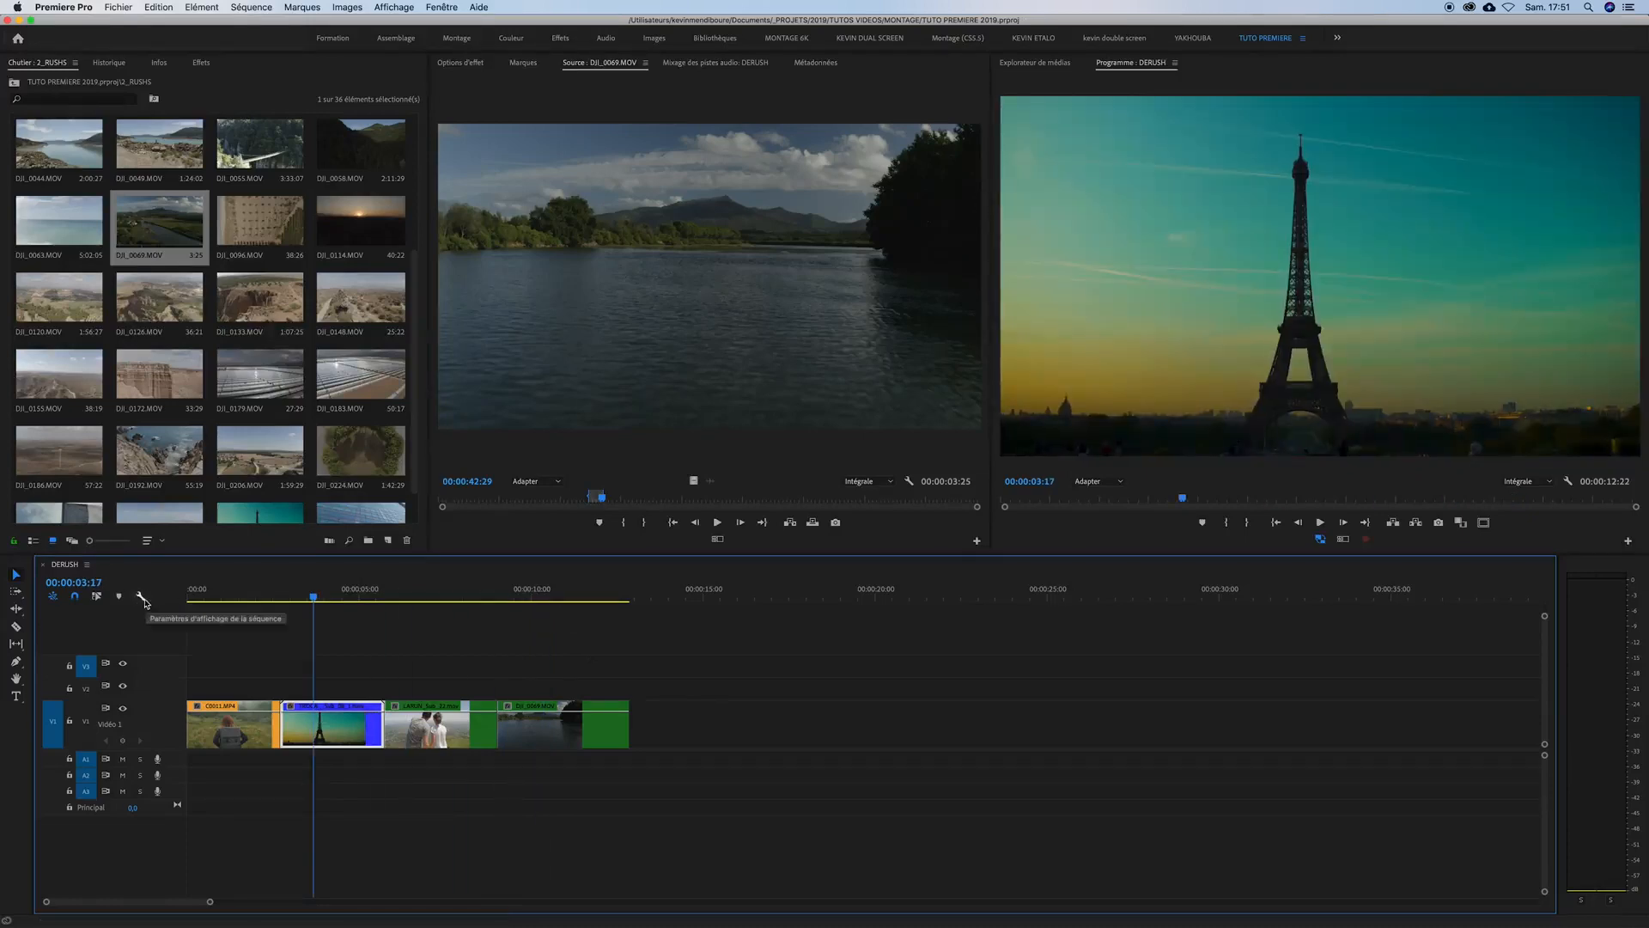
{"action": "left_click", "coordinate": [142, 597]}
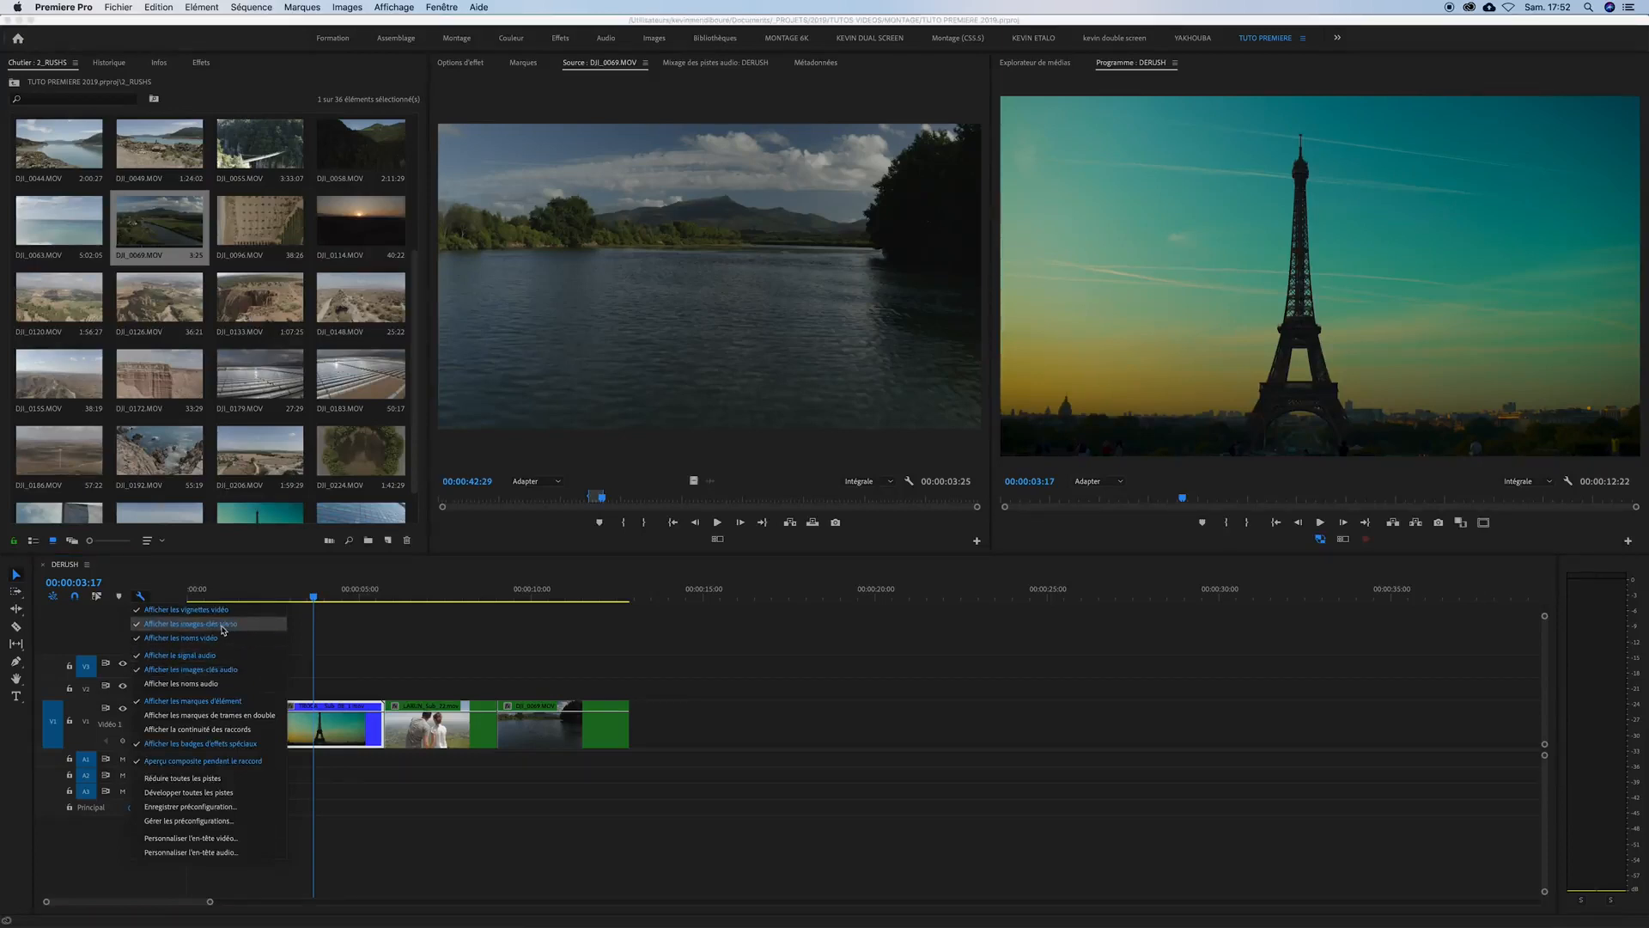
{"action": "left_click", "coordinate": [211, 625]}
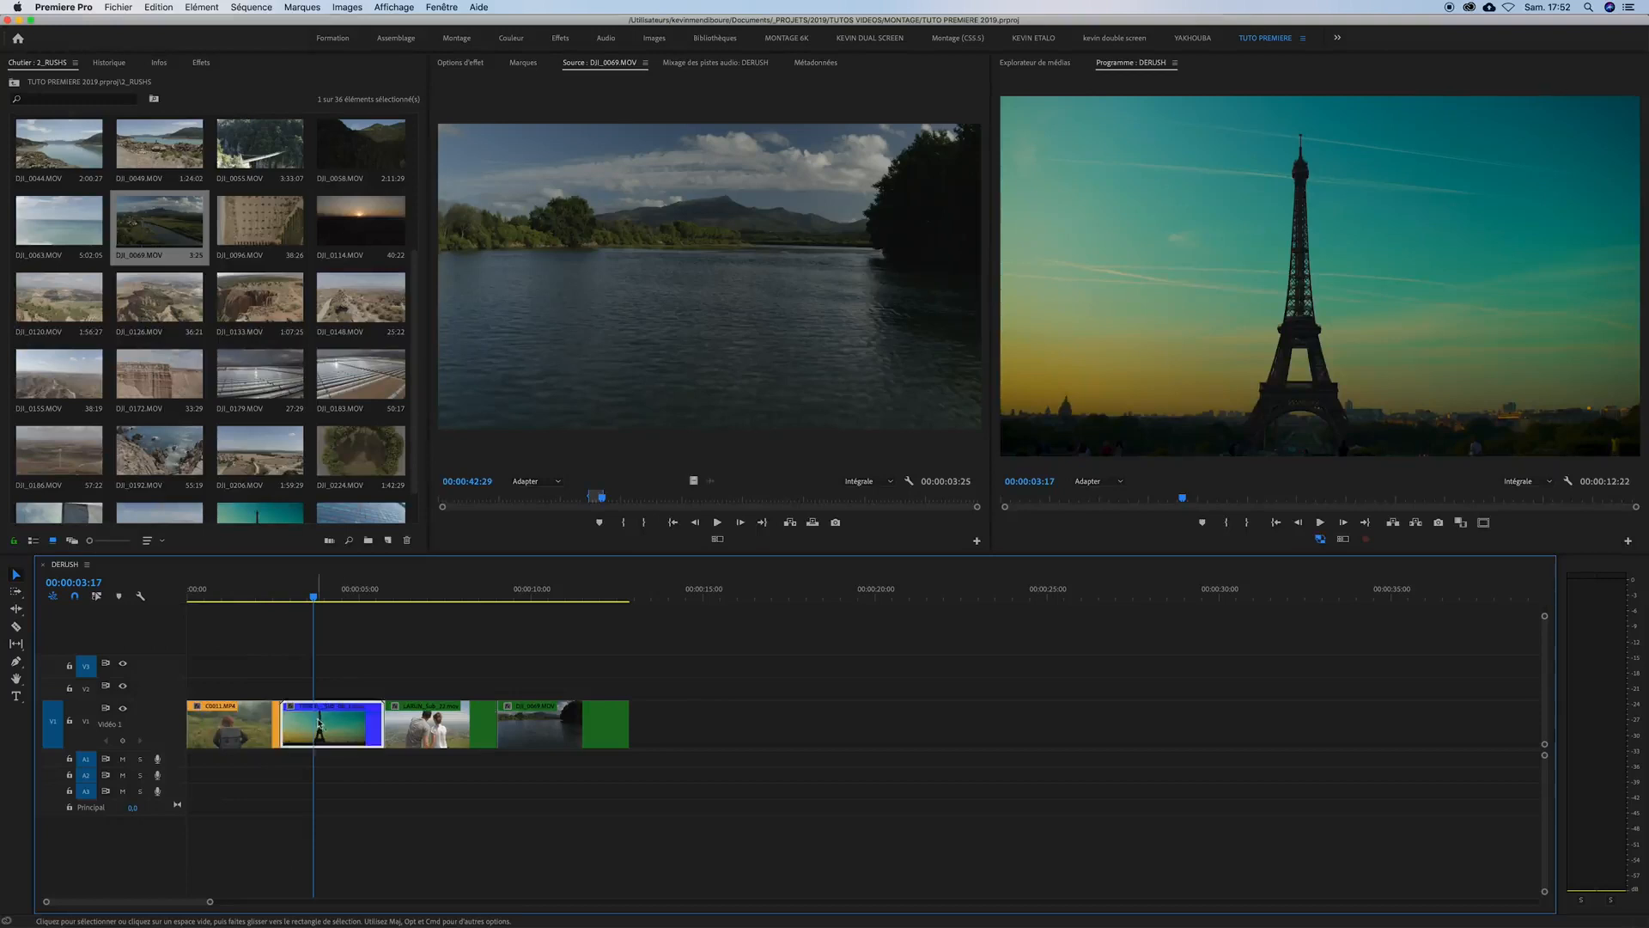
{"action": "left_click_drag", "start_coordinate": [399, 595], "coordinate": [365, 598]}
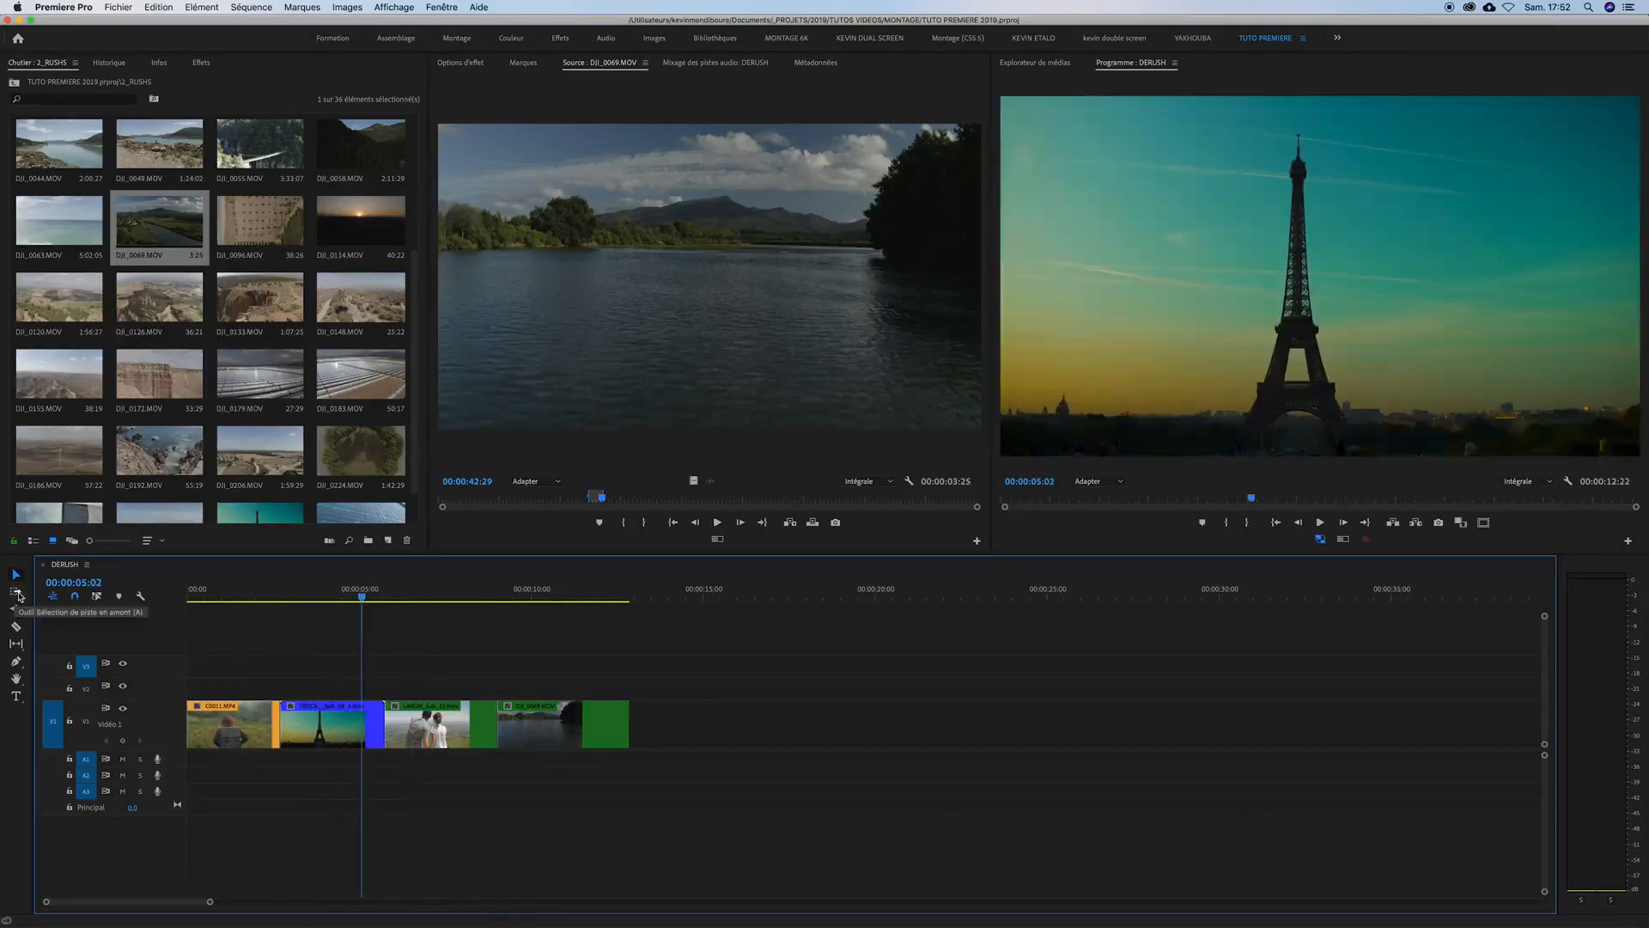
- Select all clips from the start of V1 with the Track Select Forward tool, and return to the Selection tool
{"action": "left_click", "coordinate": [15, 593]}
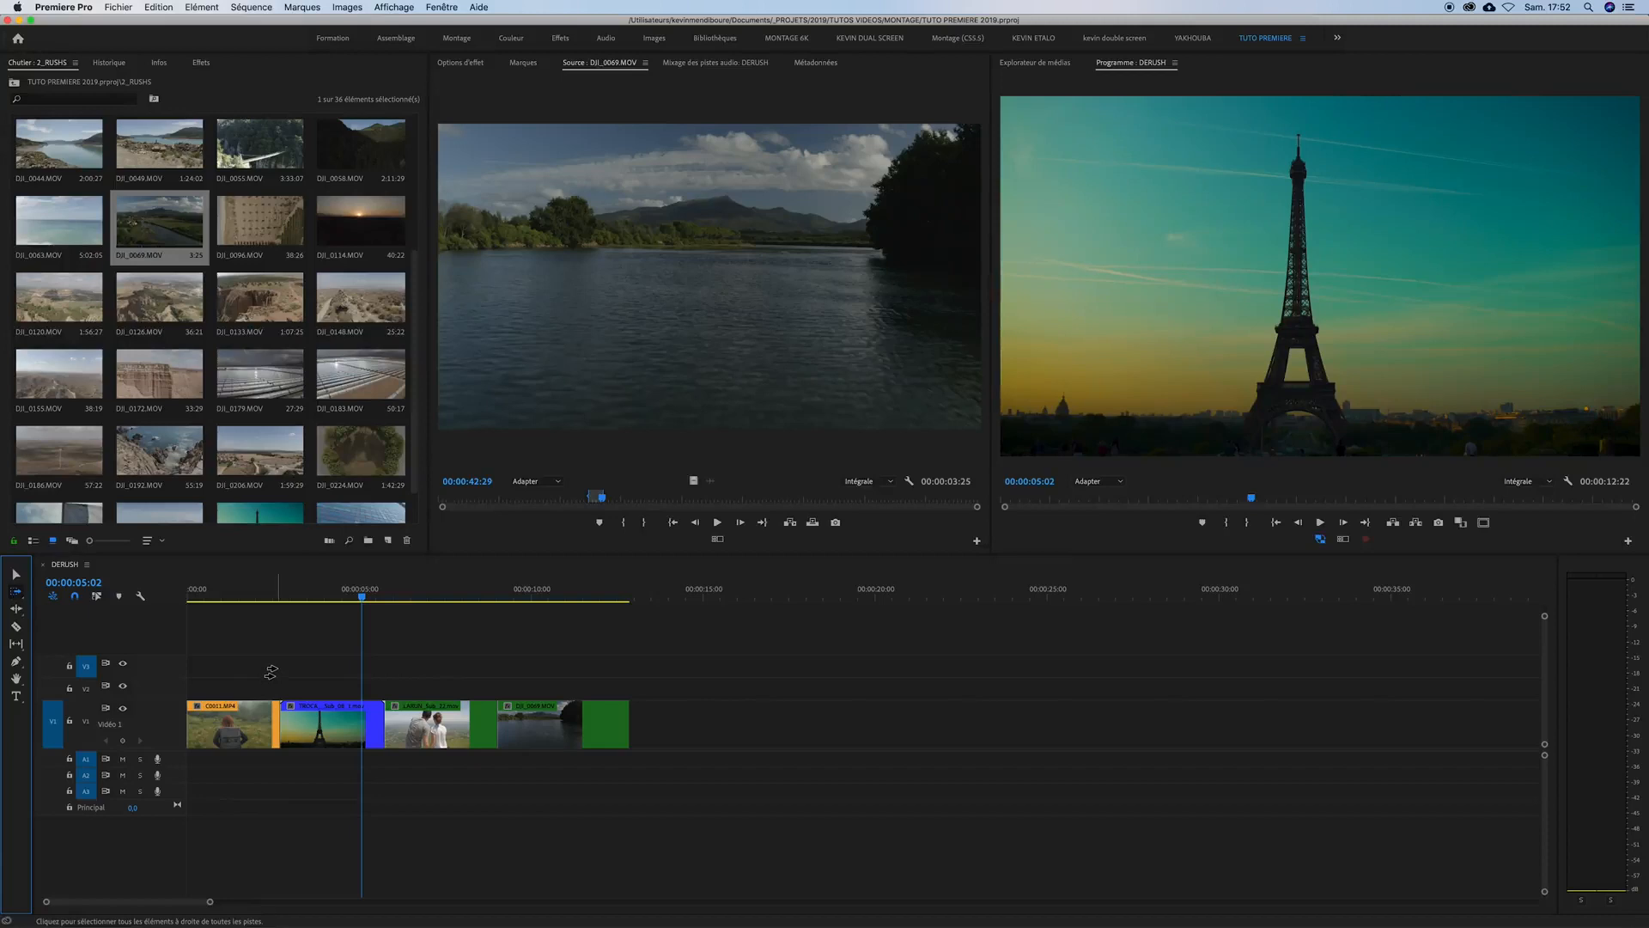
{"action": "key", "text": "v"}
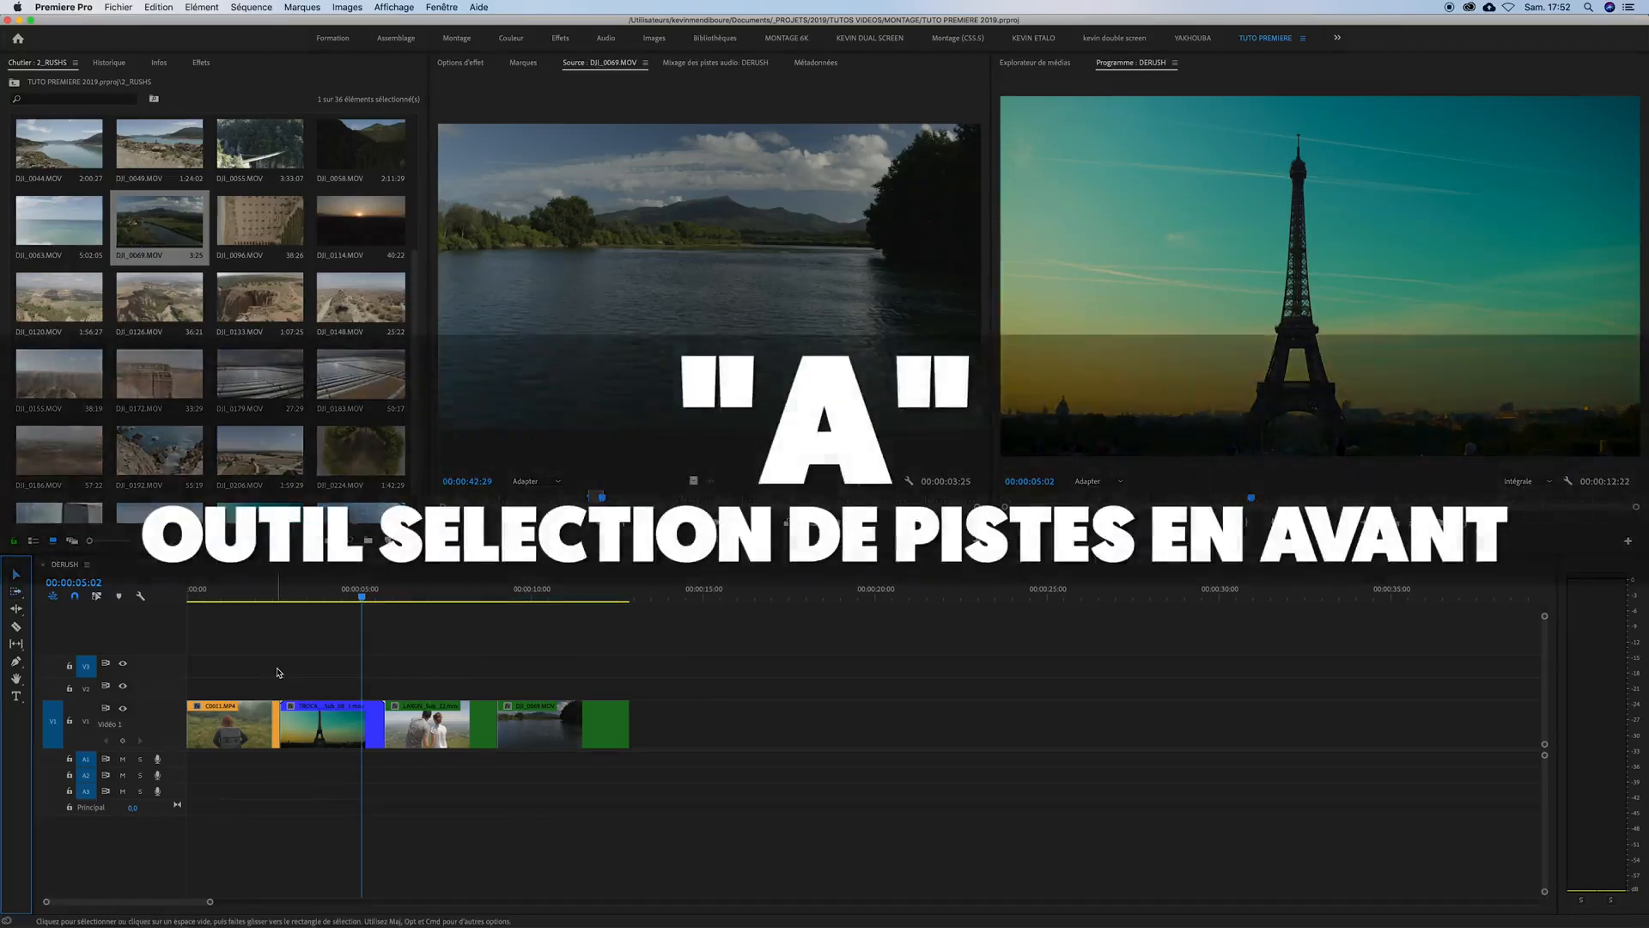
{"action": "key", "text": "a"}
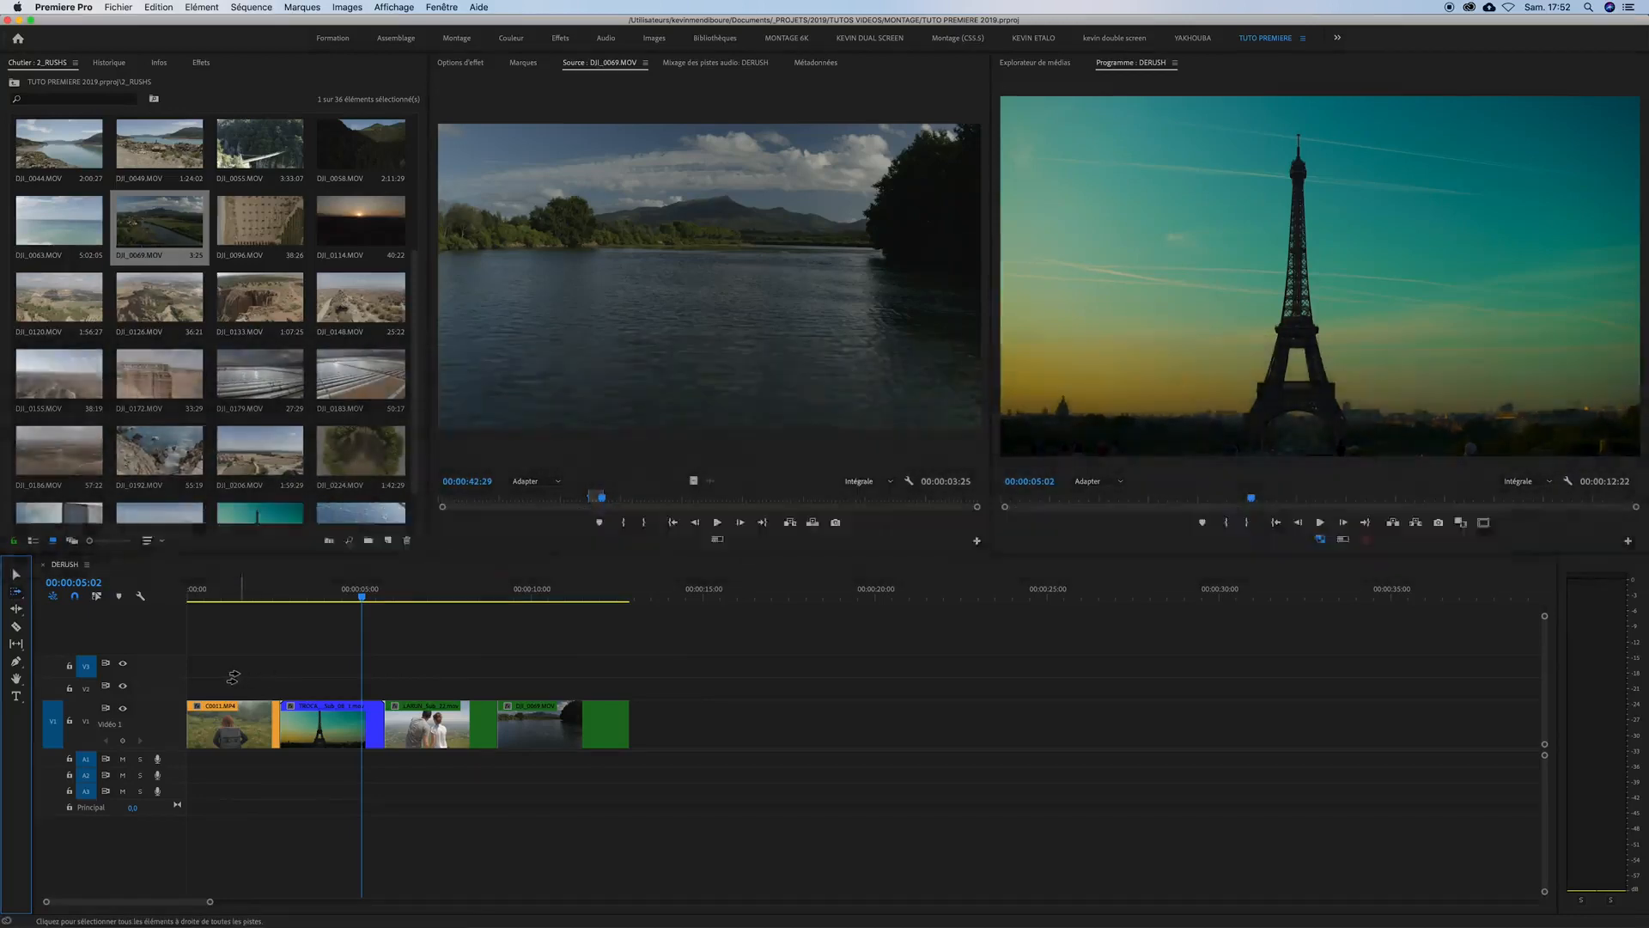
{"action": "left_click", "coordinate": [203, 717]}
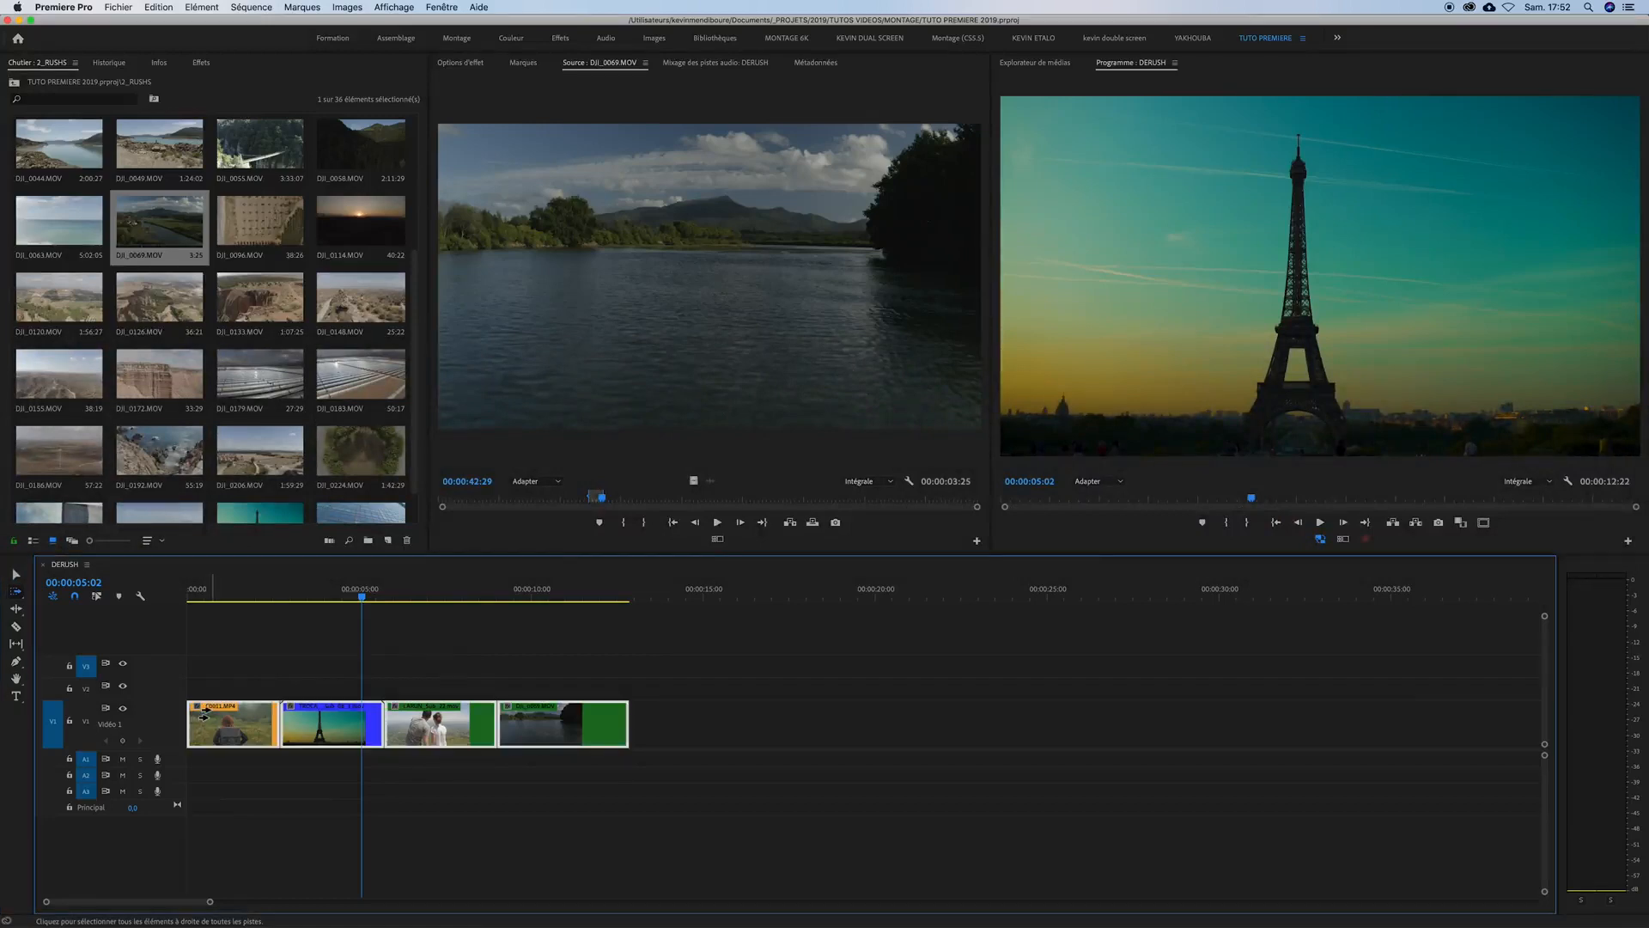
{"action": "key", "text": "v"}
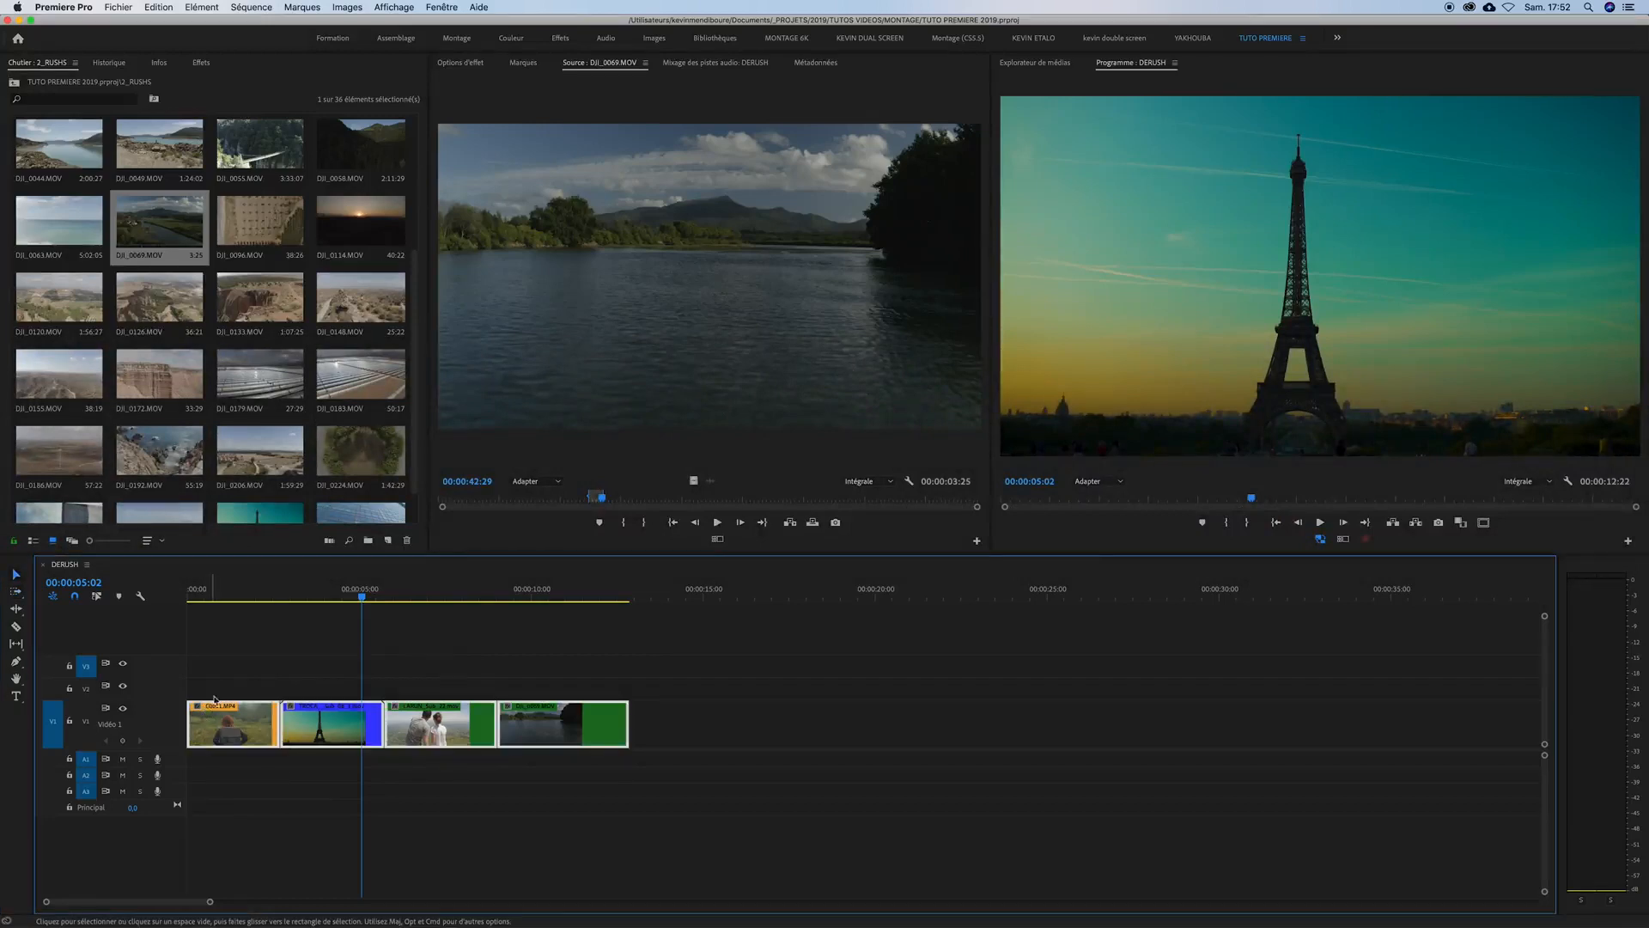
- Copy the four V1 clips and paste them five times in succession from the end of the sequence
{"action": "left_click", "coordinate": [455, 675]}
{"action": "left_click_drag", "start_coordinate": [574, 666], "coordinate": [242, 749]}
{"action": "left_click_drag", "start_coordinate": [606, 591], "coordinate": [634, 593]}
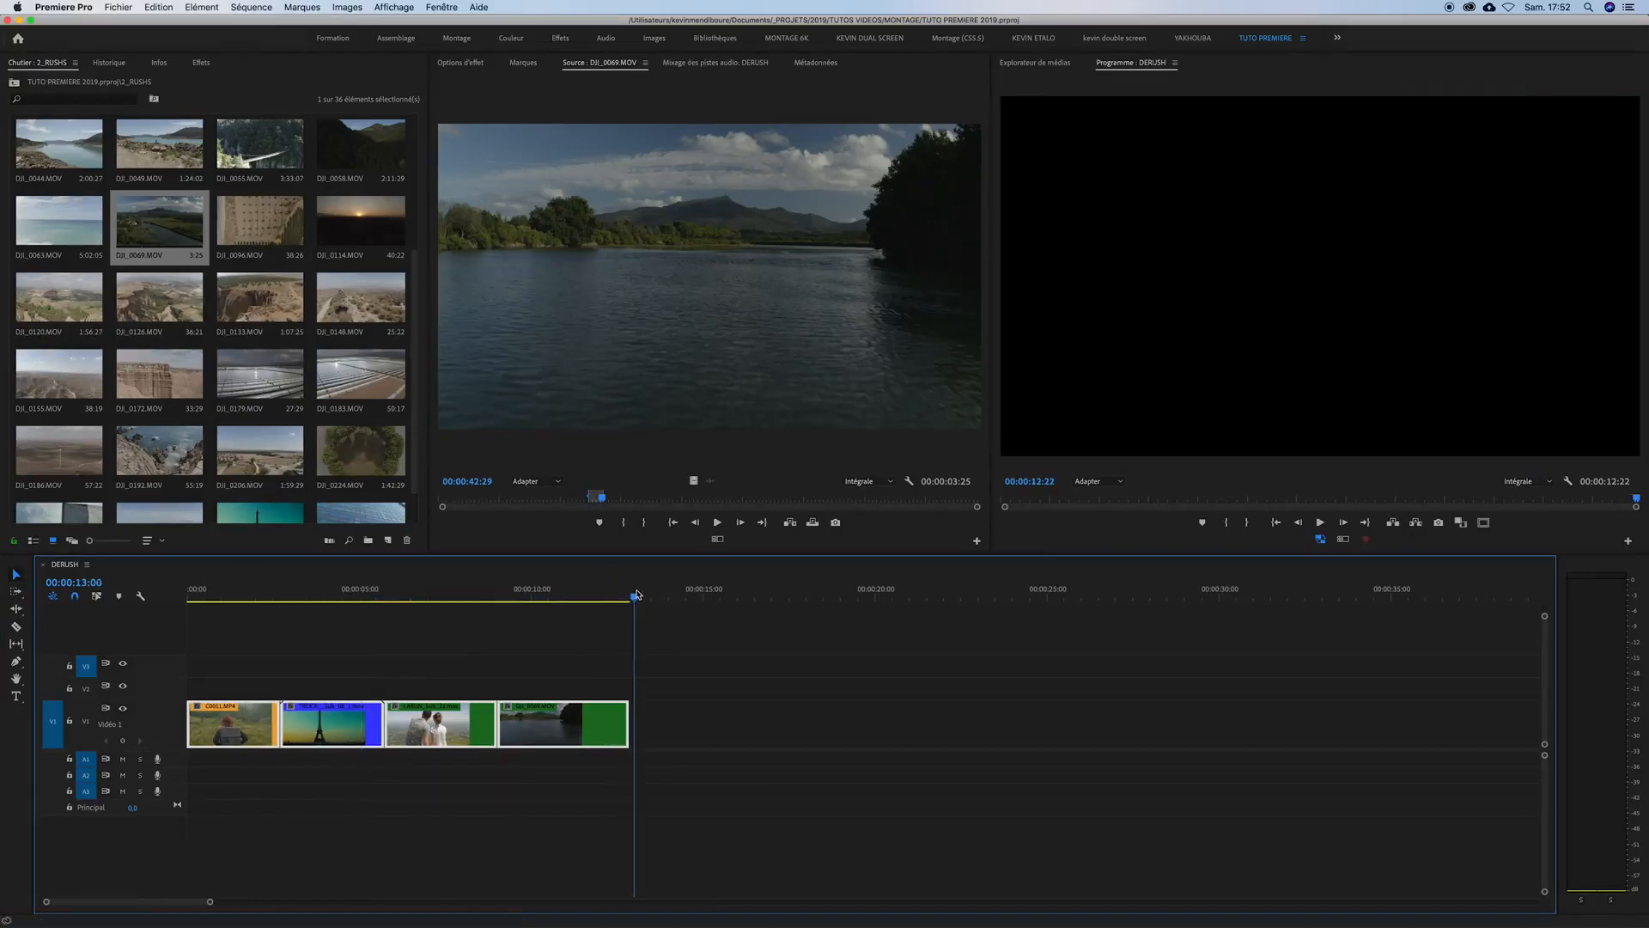
{"action": "key", "text": "super+v"}
{"action": "key", "text": "super+v"}
{"action": "key", "text": "super+v"}
{"action": "key", "text": "super+v"}
{"action": "key", "text": "super+v"}
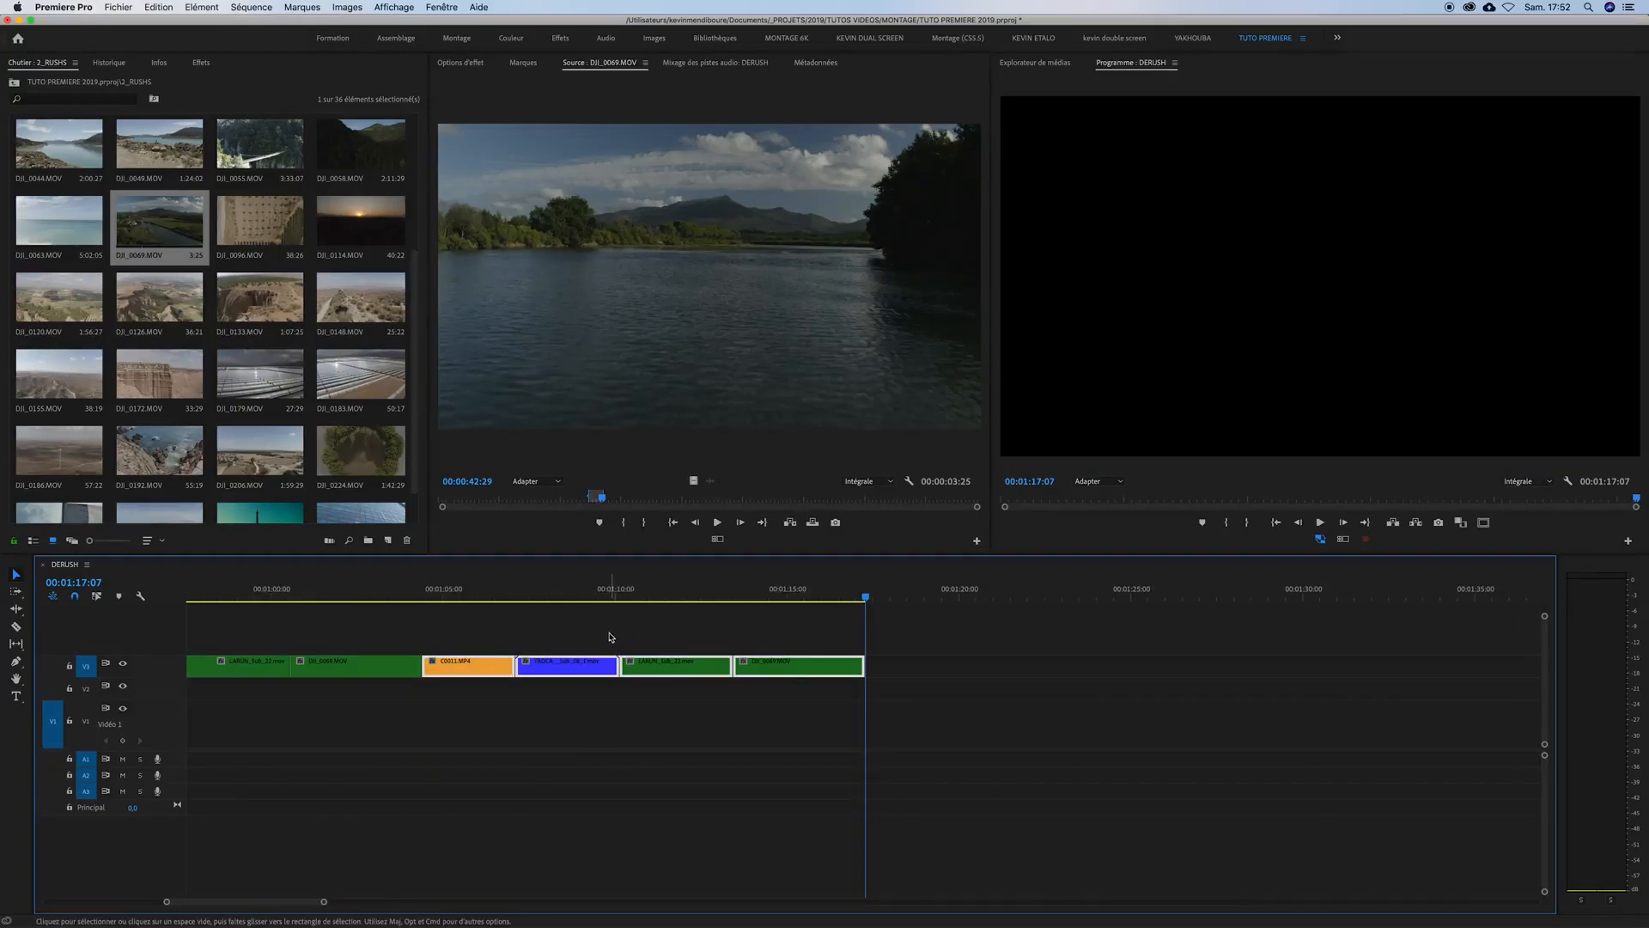
- Return the playhead to near the start of the sequence and select the four original clips on V1
{"action": "key", "text": "minus"}
{"action": "key", "text": "minus"}
{"action": "key", "text": "minus"}
{"action": "left_click_drag", "start_coordinate": [266, 592], "coordinate": [195, 594]}
{"action": "key", "text": "equal"}
{"action": "key", "text": "equal"}
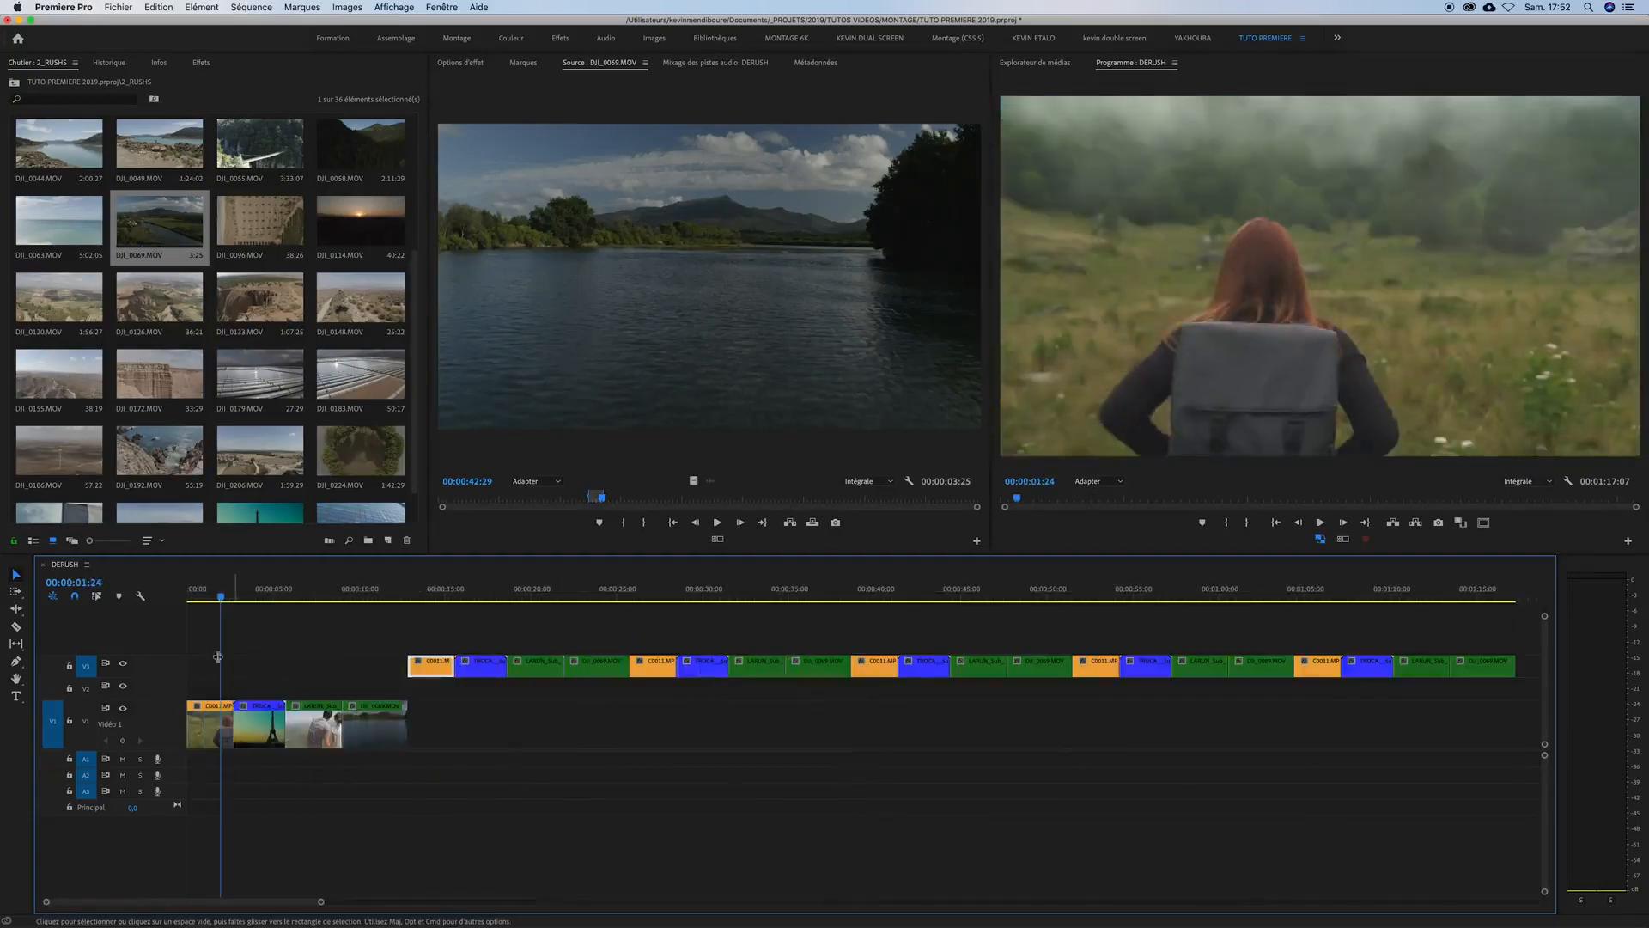
{"action": "left_click_drag", "start_coordinate": [324, 635], "coordinate": [205, 739]}
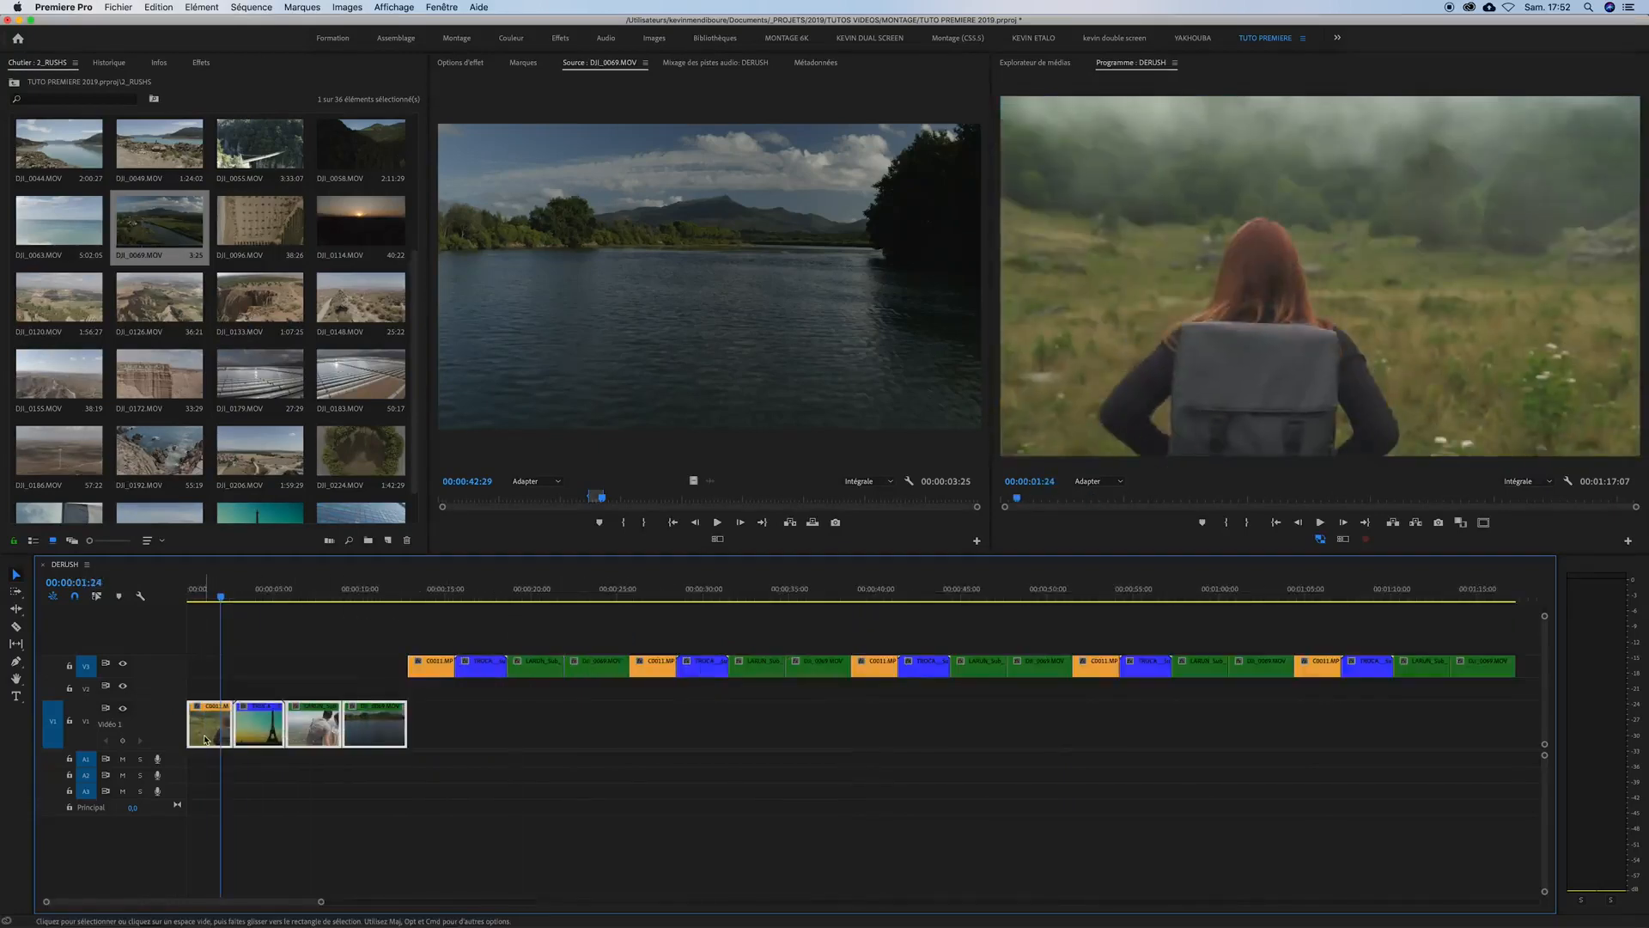
- Put the pasted clips on V1 instead of V3, directly following the four original clips
{"action": "left_click_drag", "start_coordinate": [397, 594], "coordinate": [807, 598]}
{"action": "left_click_drag", "start_coordinate": [1114, 594], "coordinate": [576, 595]}
{"action": "key", "text": "minus"}
{"action": "key", "text": "equal"}
{"action": "key", "text": "equal"}
{"action": "key", "text": "minus"}
{"action": "key", "text": "minus"}
{"action": "key", "text": "equal"}
{"action": "key", "text": "minus"}
{"action": "left_click_drag", "start_coordinate": [914, 633], "coordinate": [305, 732]}
{"action": "key", "text": "equal"}
{"action": "key", "text": "equal"}
- Select every clip after the first Eiffel Tower clip with Track Select Forward and shift them about 4.5 seconds later to open a gap
{"action": "left_click", "coordinate": [388, 593]}
{"action": "left_click_drag", "start_coordinate": [334, 593], "coordinate": [375, 591]}
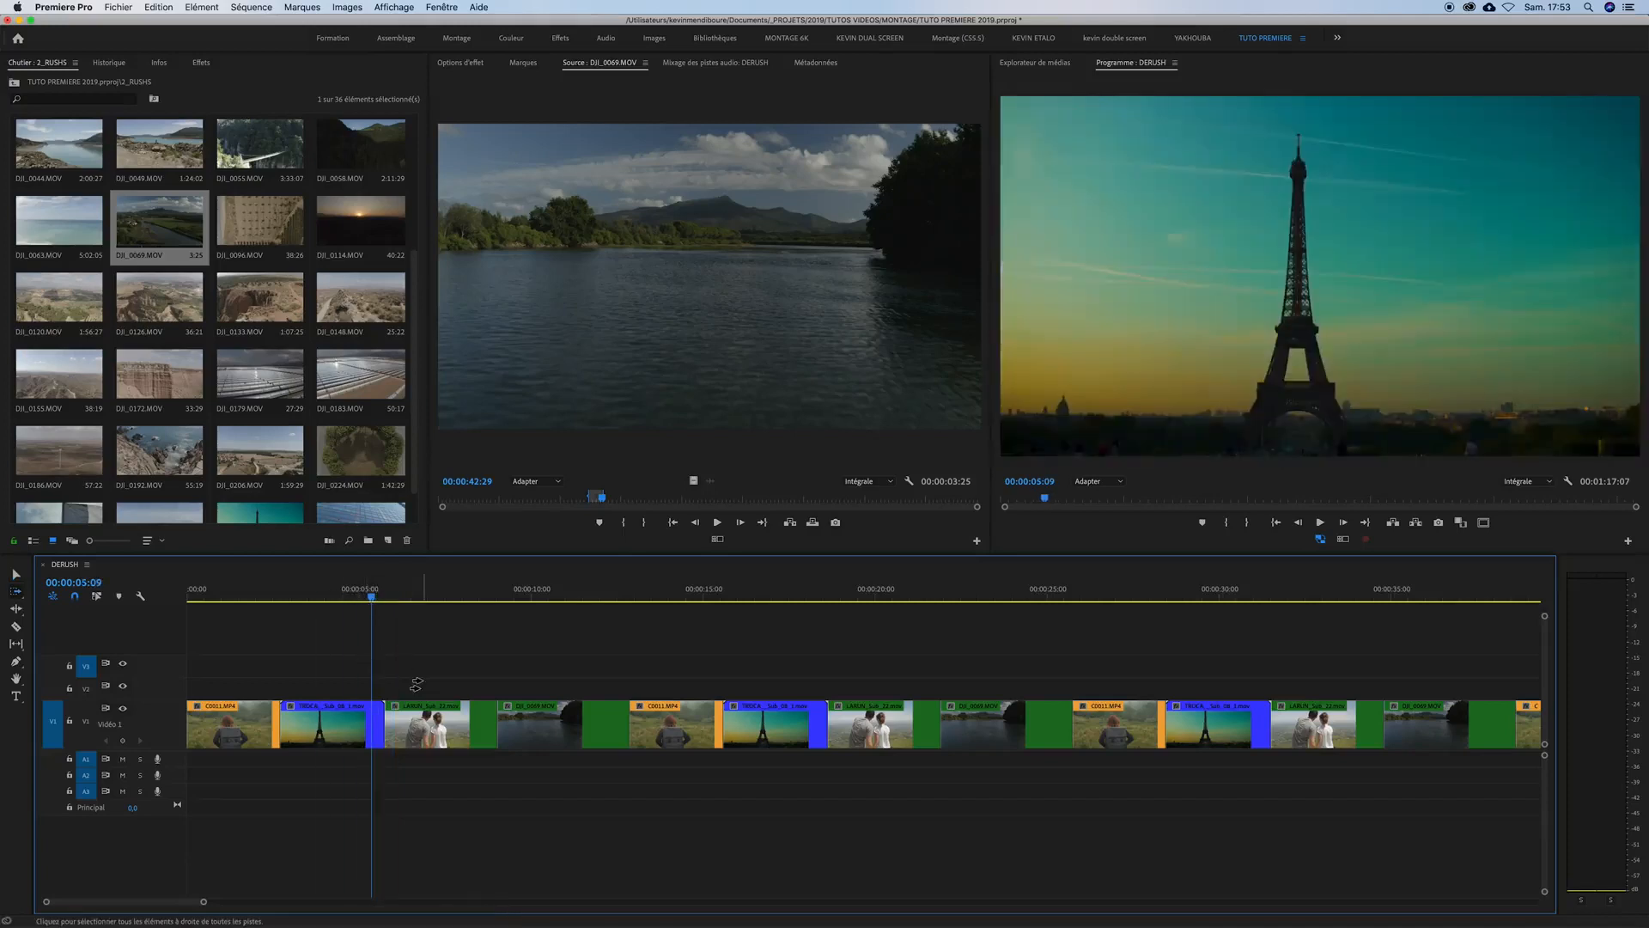
{"action": "left_click", "coordinate": [411, 714]}
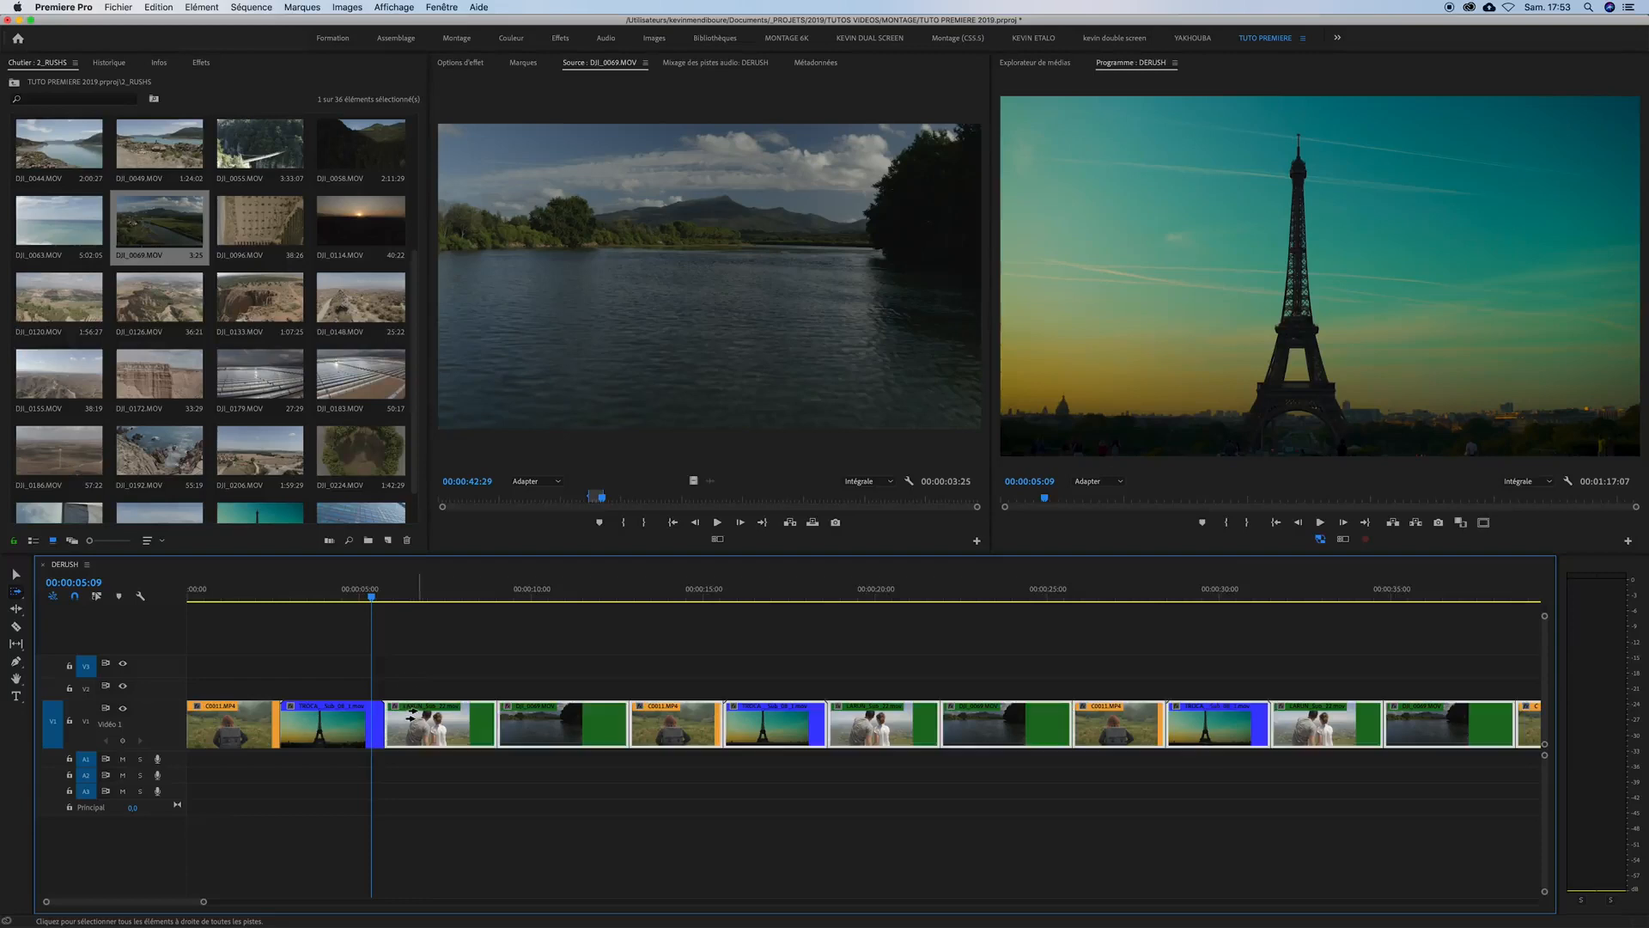
{"action": "key", "text": "v"}
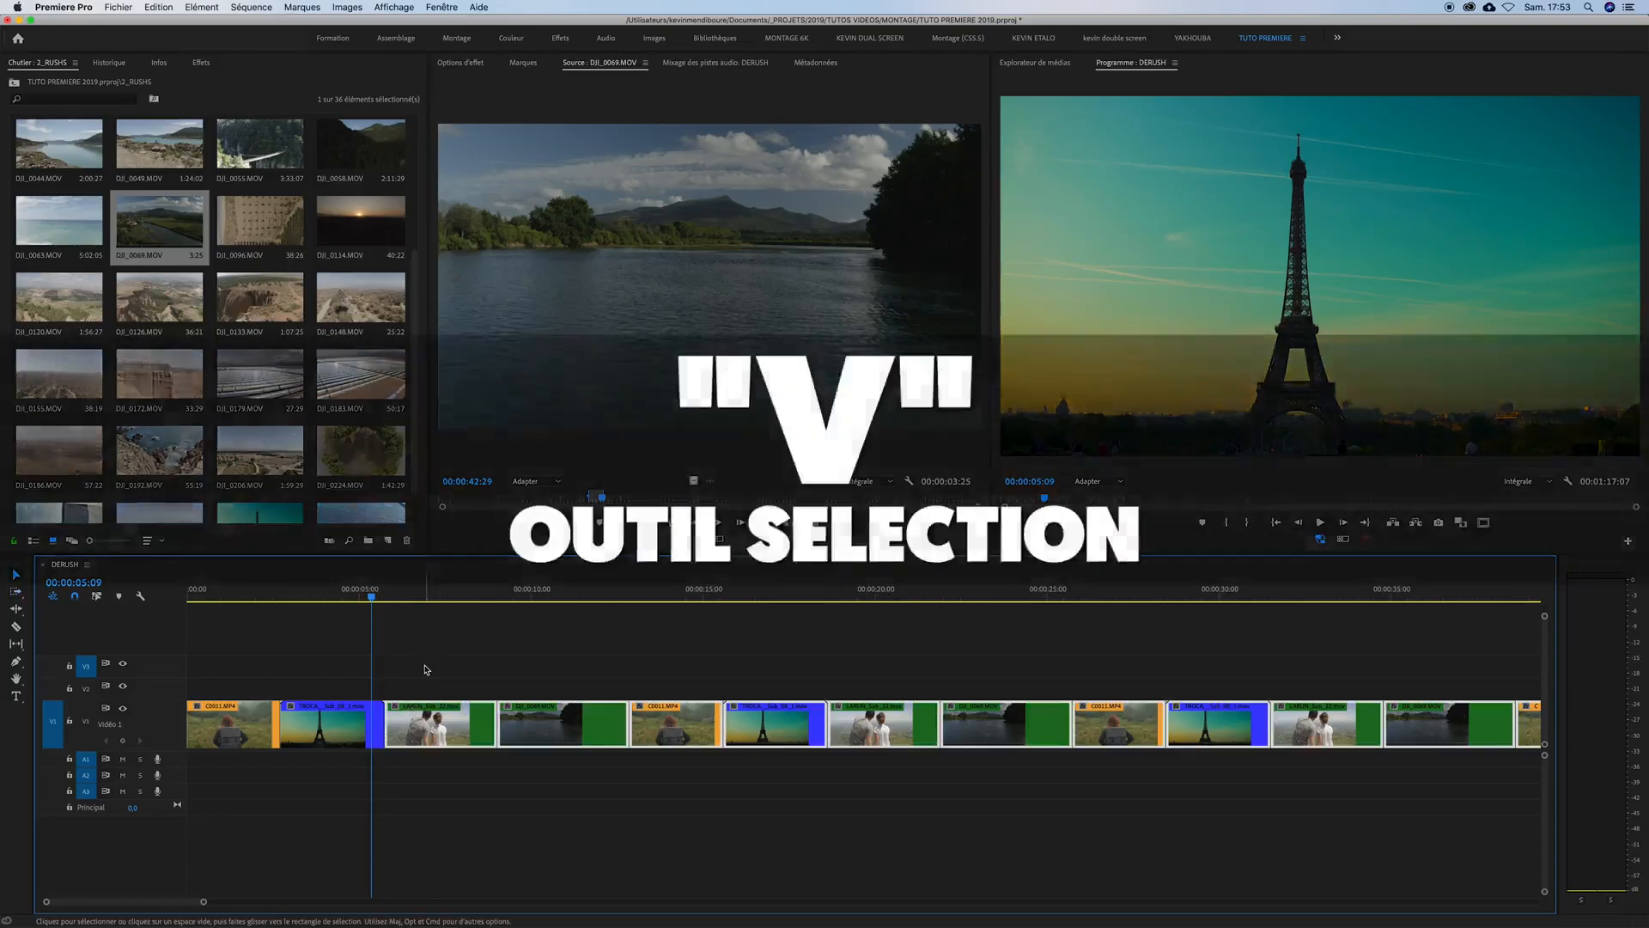
{"action": "left_click_drag", "start_coordinate": [413, 714], "coordinate": [566, 723]}
{"action": "left_click", "coordinate": [521, 675]}
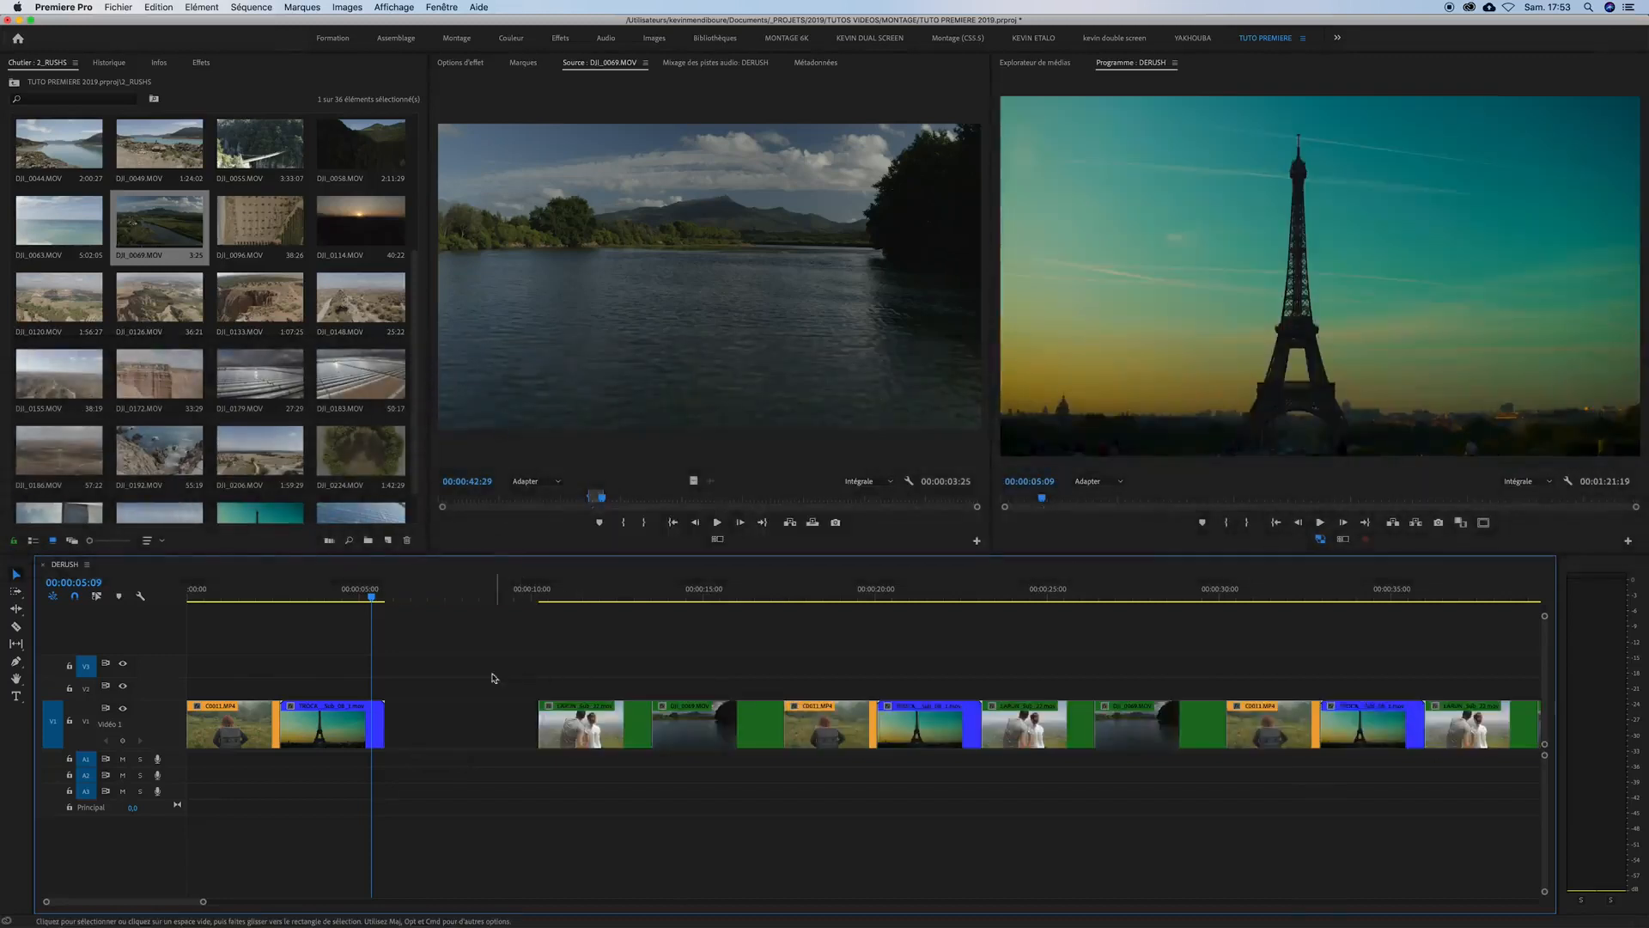
- Open the UREDERRA sunset clip of the man with outstretched arms in the source monitor and mark an excerpt from about 00:10:45:24 to 00:10:47:23
{"action": "scroll", "coordinate": [273, 302], "scroll_direction": "up", "scroll_amount": 5}
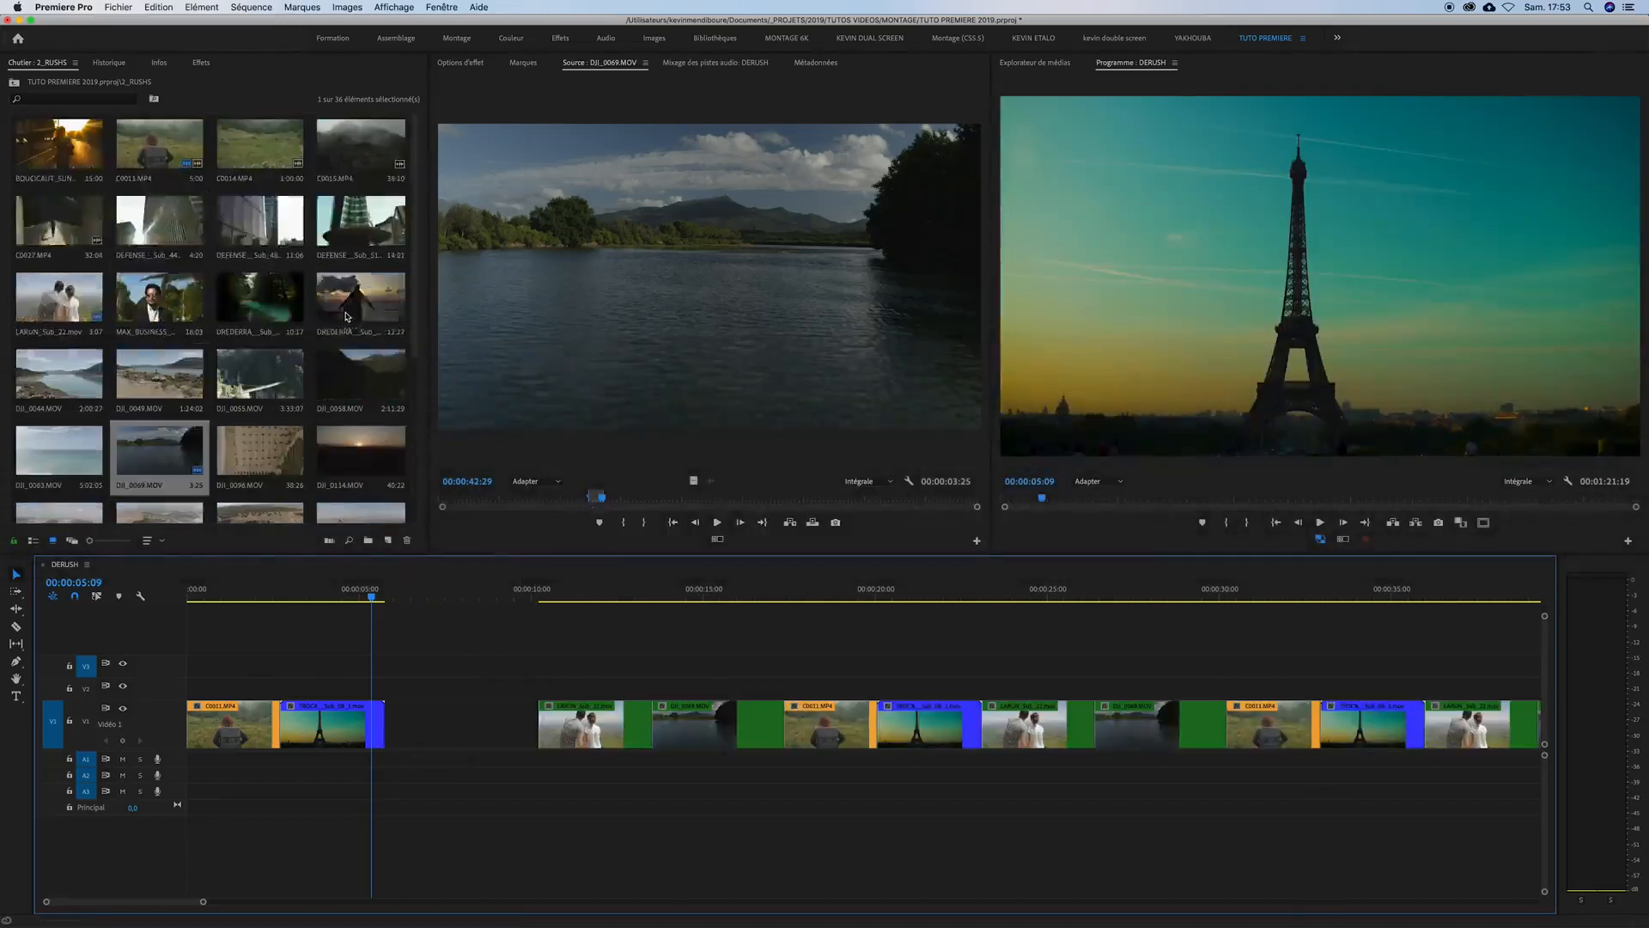
{"action": "double_click", "coordinate": [358, 301]}
{"action": "left_click", "coordinate": [640, 503]}
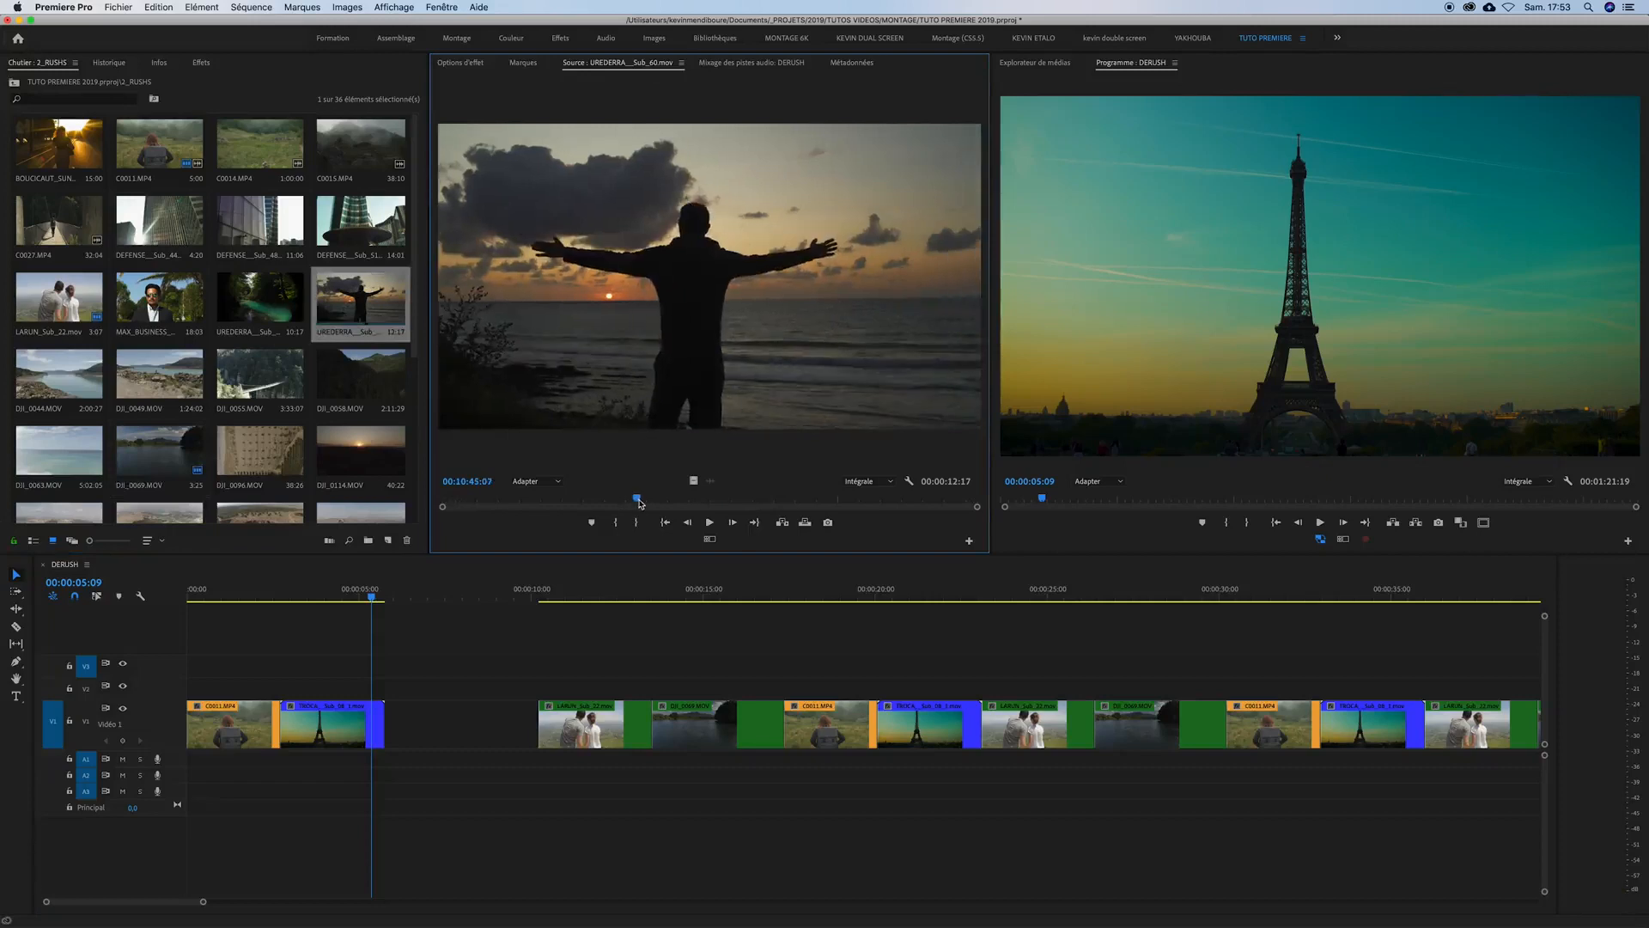
{"action": "key", "text": "i"}
{"action": "key", "text": "space"}
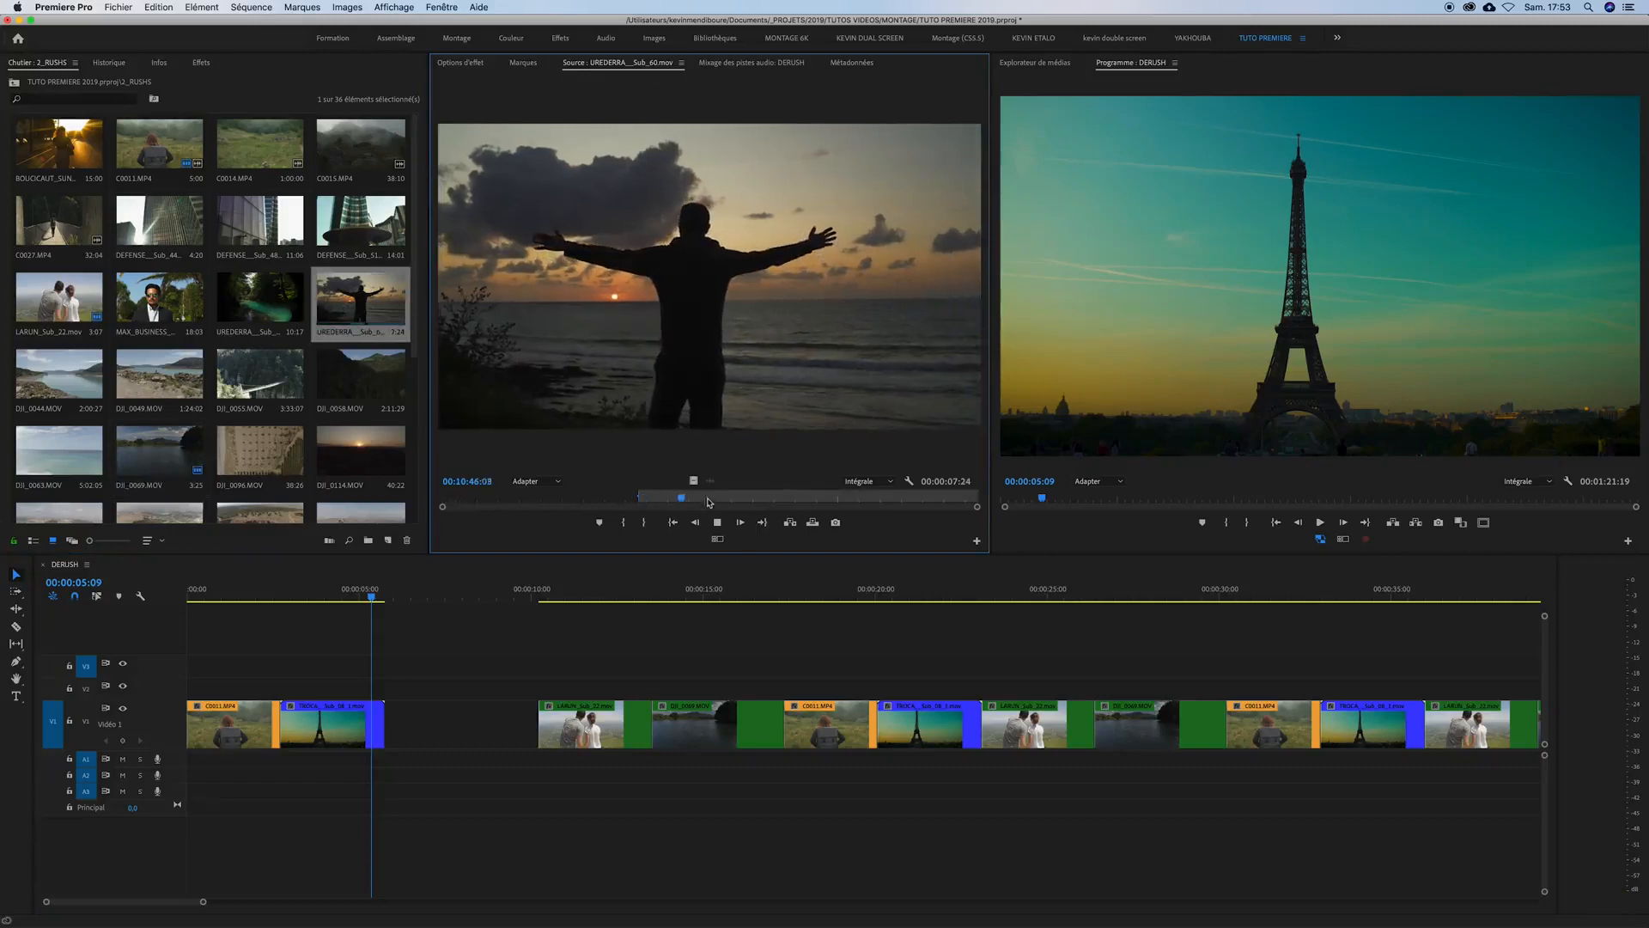
{"action": "left_click", "coordinate": [866, 499]}
{"action": "left_click", "coordinate": [663, 498]}
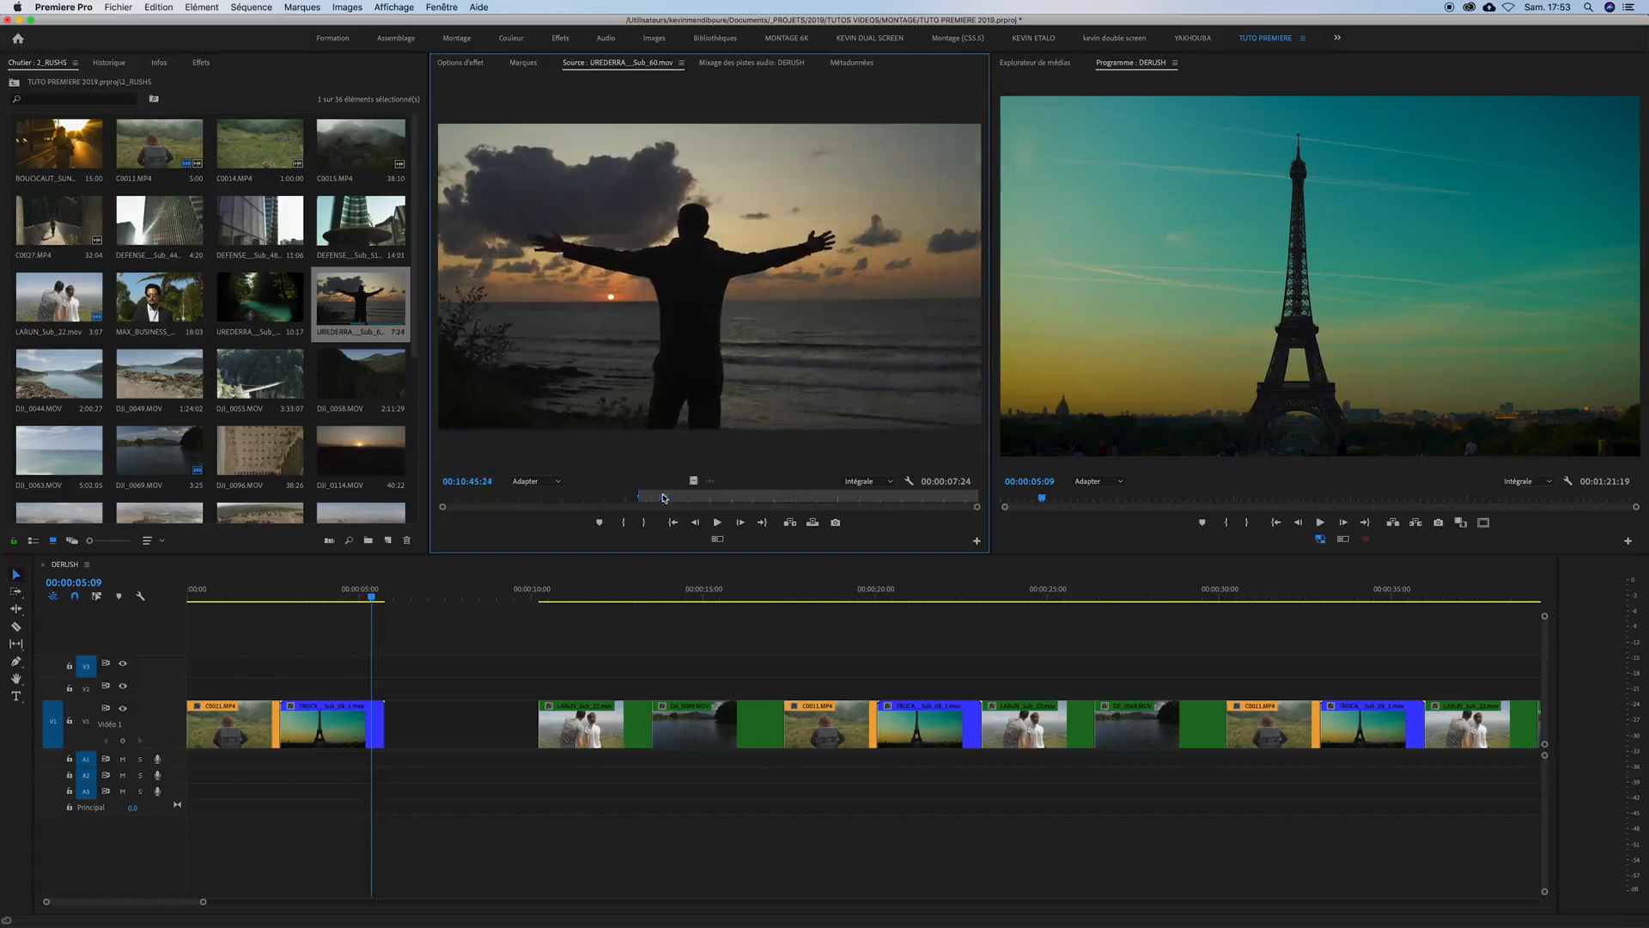
{"action": "key", "text": "i"}
{"action": "key", "text": "space"}
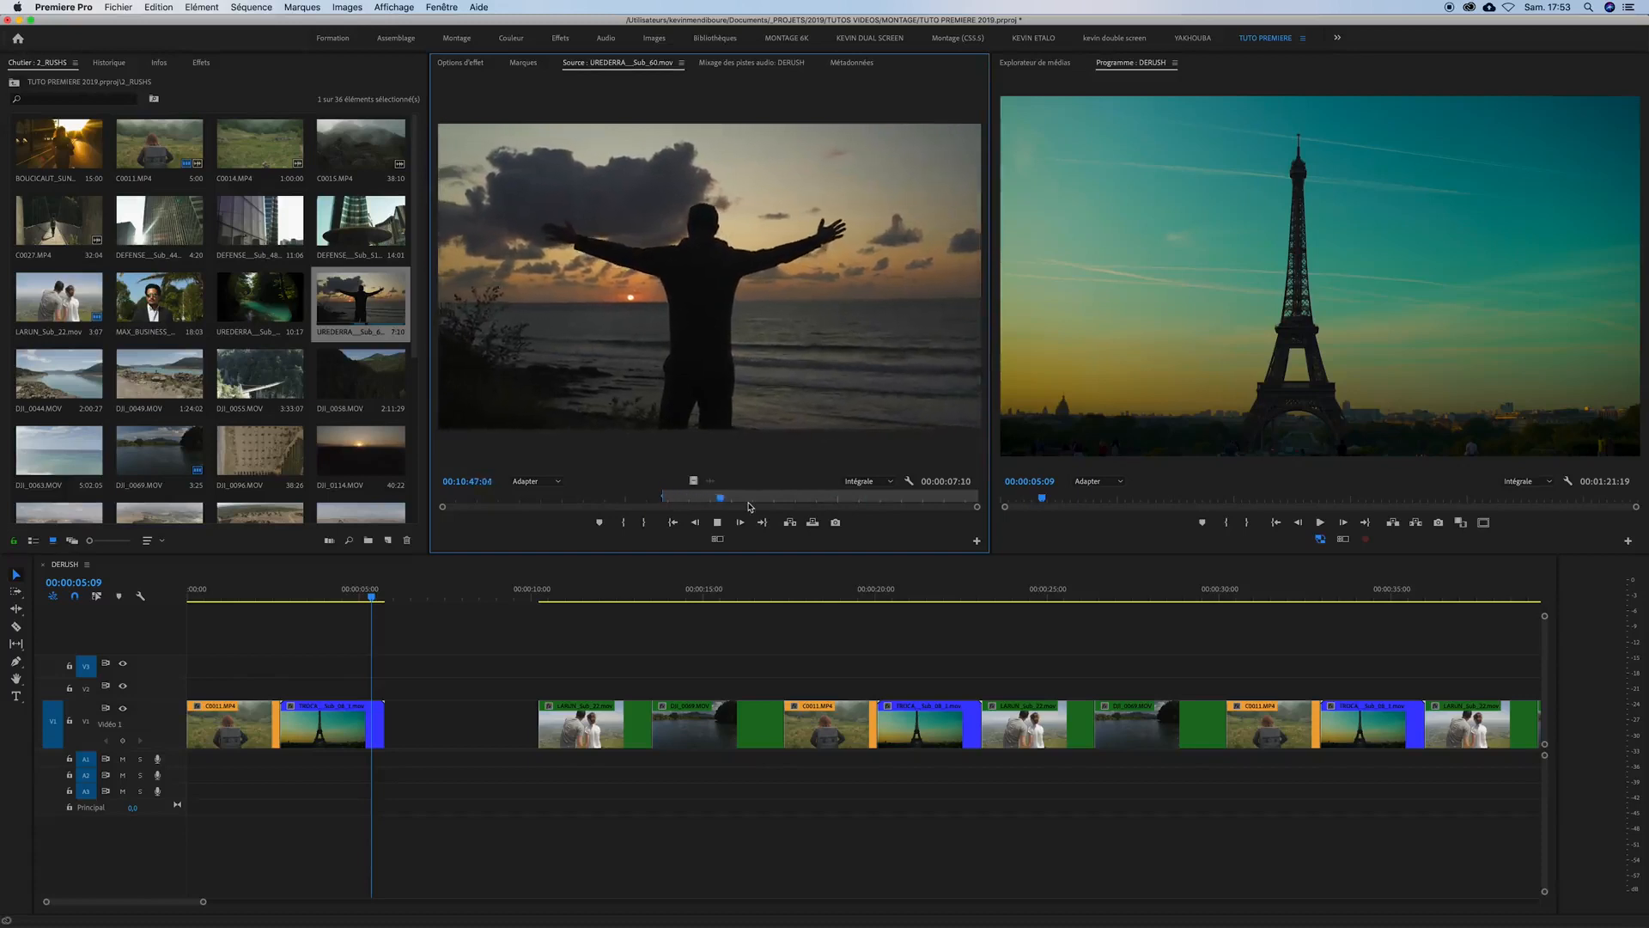
{"action": "key", "text": "o"}
{"action": "key", "text": "space"}
- Place the sunset excerpt on V1 right after the first Eiffel Tower clip and close the remaining gap behind it
{"action": "left_click_drag", "start_coordinate": [683, 494], "coordinate": [419, 723]}
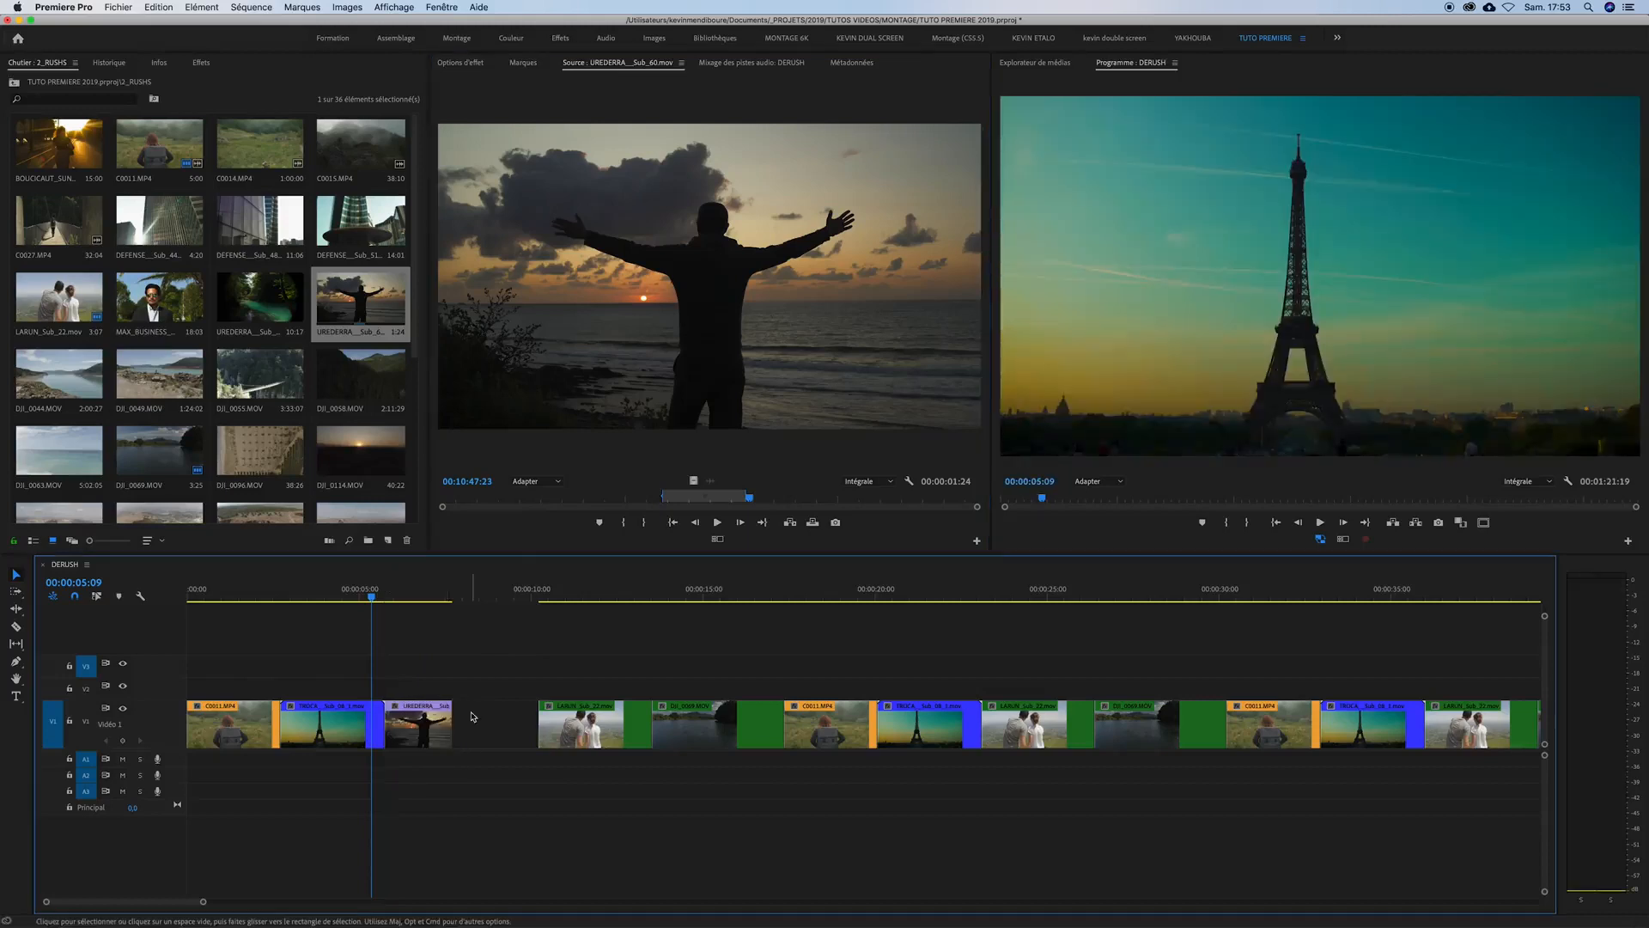
{"action": "left_click", "coordinate": [471, 716]}
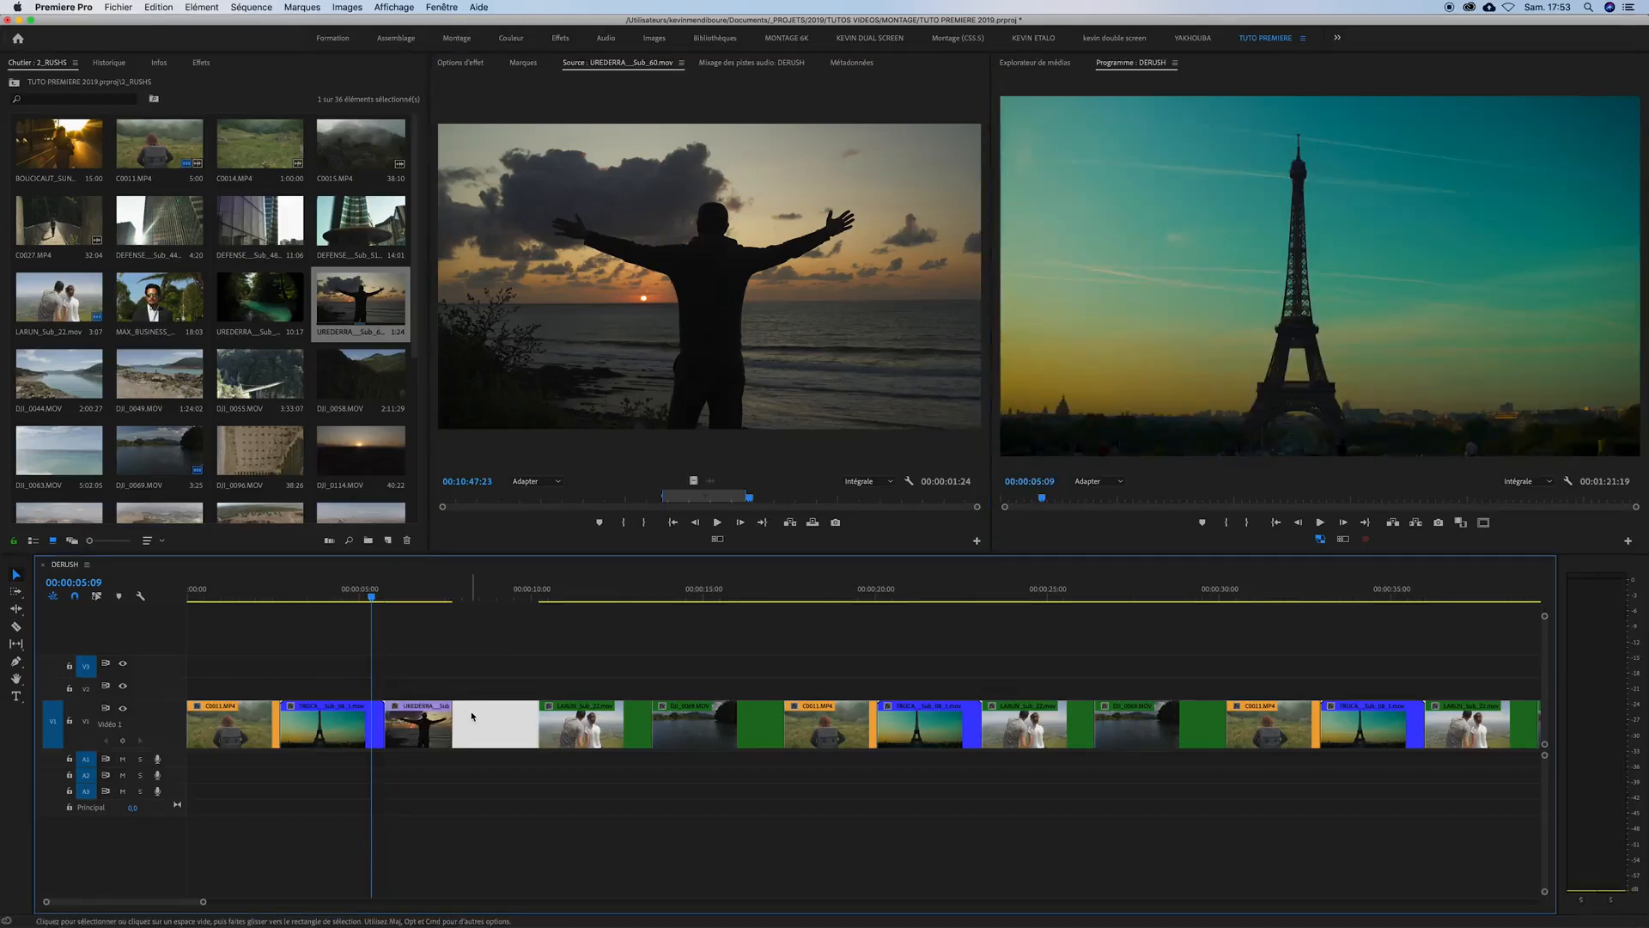
{"action": "key", "text": "Delete"}
{"action": "mouse_move", "coordinate": [435, 604]}
{"action": "left_mouse_down"}
{"action": "mouse_move", "coordinate": [404, 604]}
{"action": "mouse_move", "coordinate": [546, 604]}
{"action": "mouse_move", "coordinate": [406, 604]}
{"action": "left_mouse_up"}
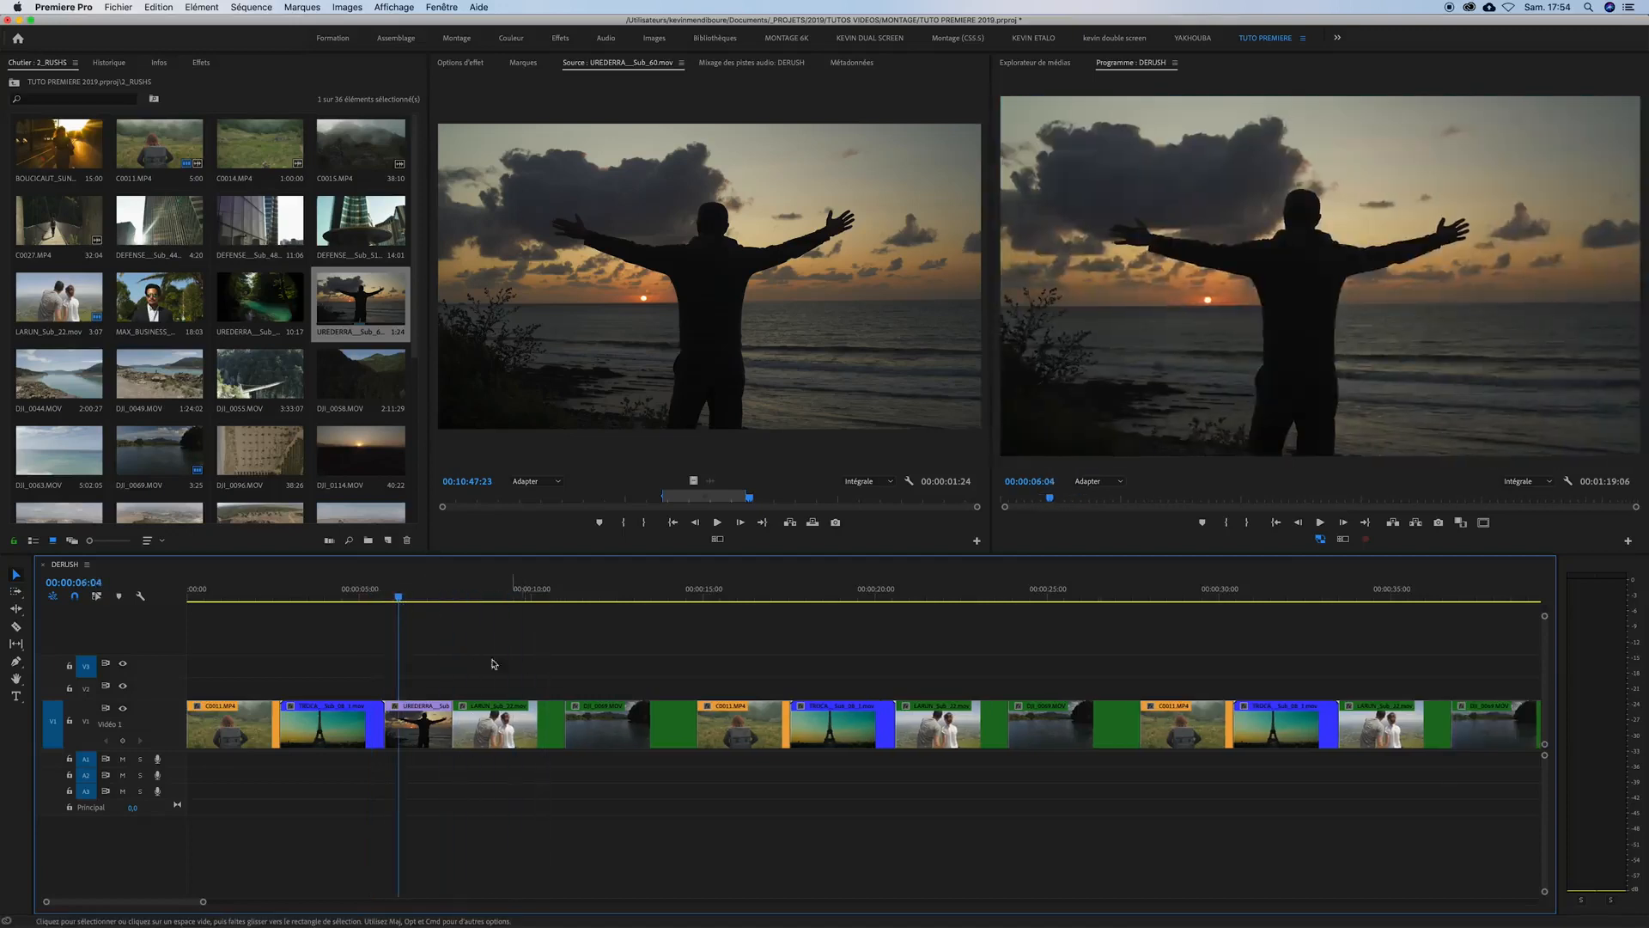
- Move the five clips after the first couple clip up to V2, and the following backpack and Eiffel Tower clips up to V3
{"action": "left_click_drag", "start_coordinate": [631, 677], "coordinate": [1068, 754]}
{"action": "left_click_drag", "start_coordinate": [1057, 725], "coordinate": [1057, 695]}
{"action": "left_click_drag", "start_coordinate": [1195, 659], "coordinate": [1265, 726]}
{"action": "left_click_drag", "start_coordinate": [1265, 726], "coordinate": [1284, 670]}
{"action": "left_click", "coordinate": [589, 652]}
- Select the following clips forward across all tracks, and restrict the forward selection to single tracks, ending with only the V2 clips selected
{"action": "key", "text": "a"}
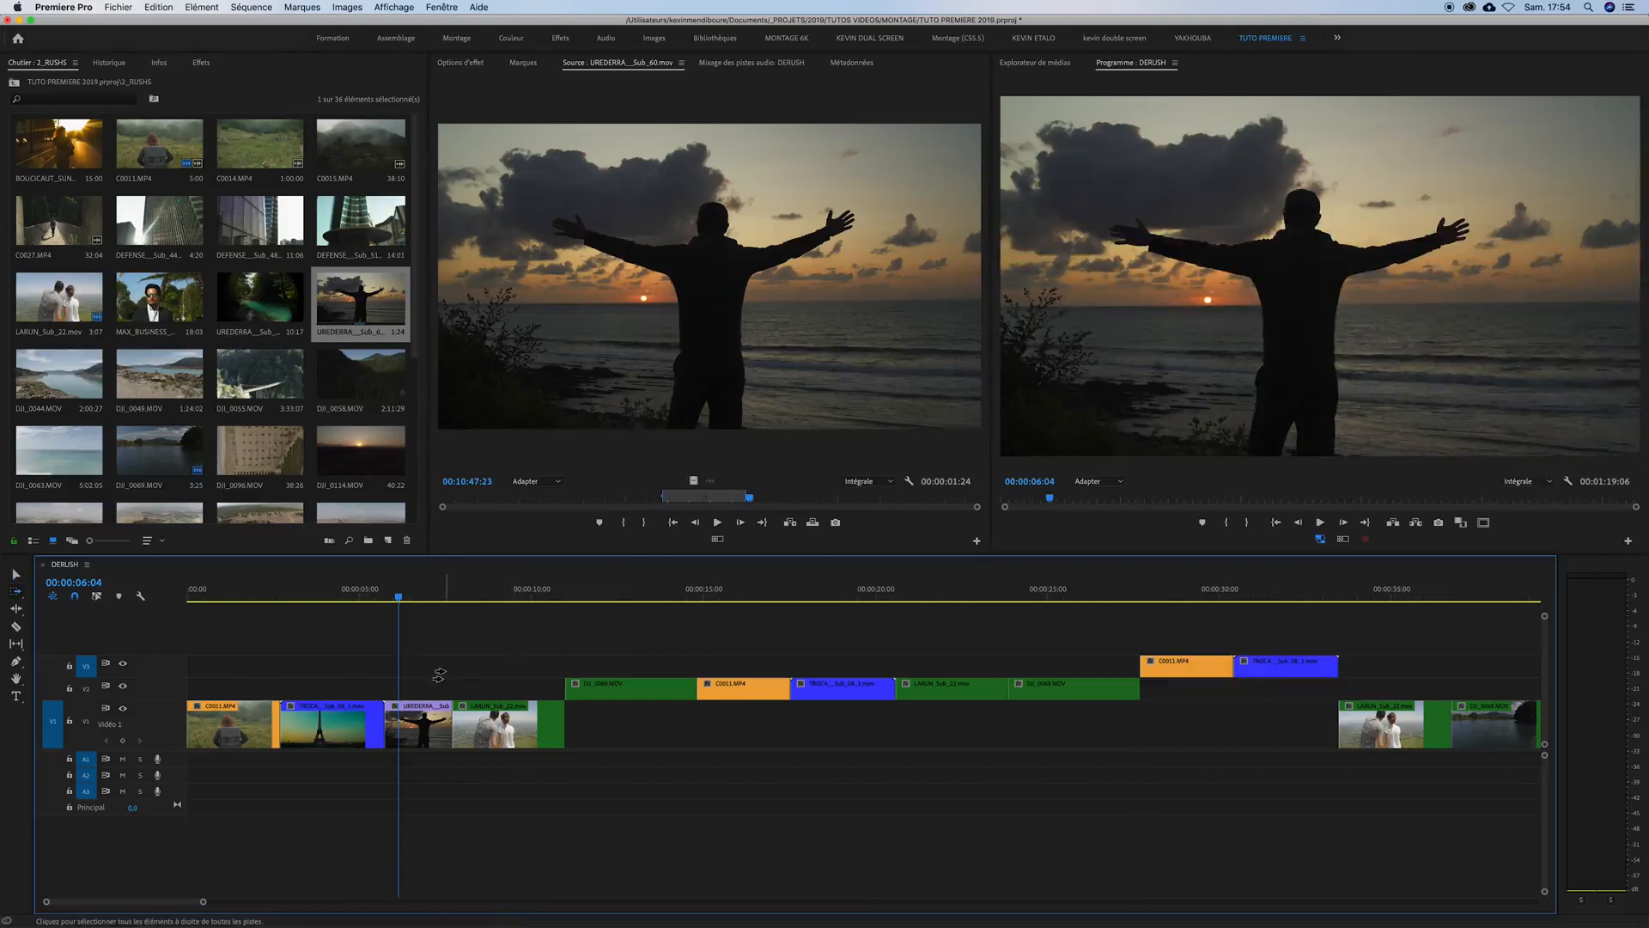
{"action": "left_click", "coordinate": [447, 675]}
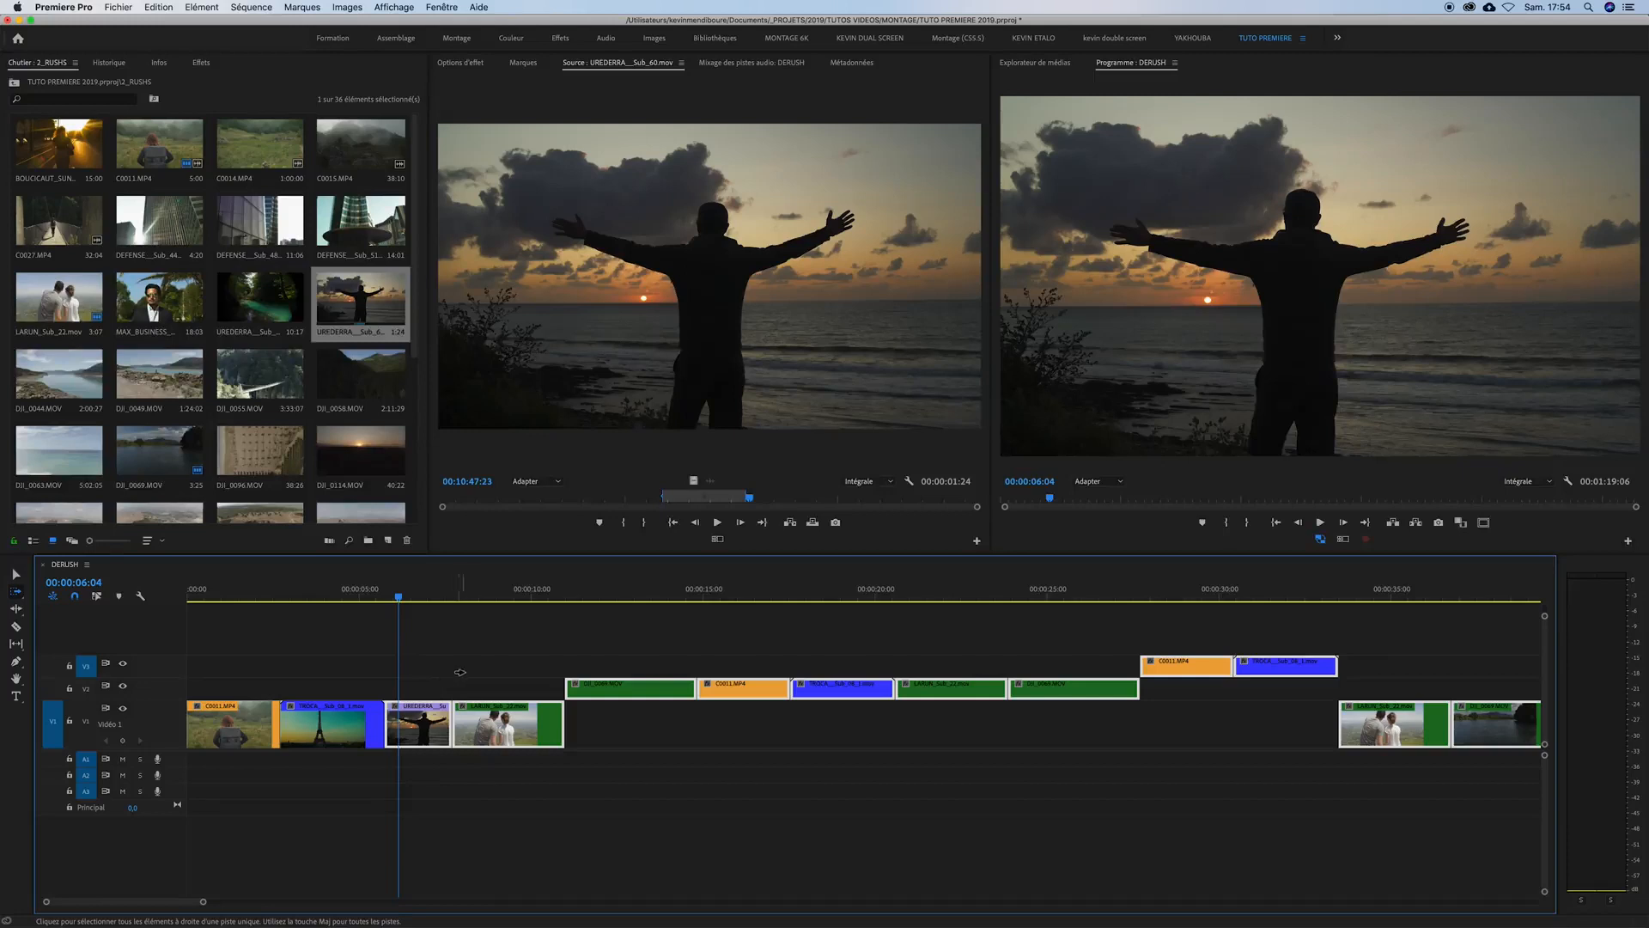
{"action": "left_click", "coordinate": [512, 684], "text": "shift"}
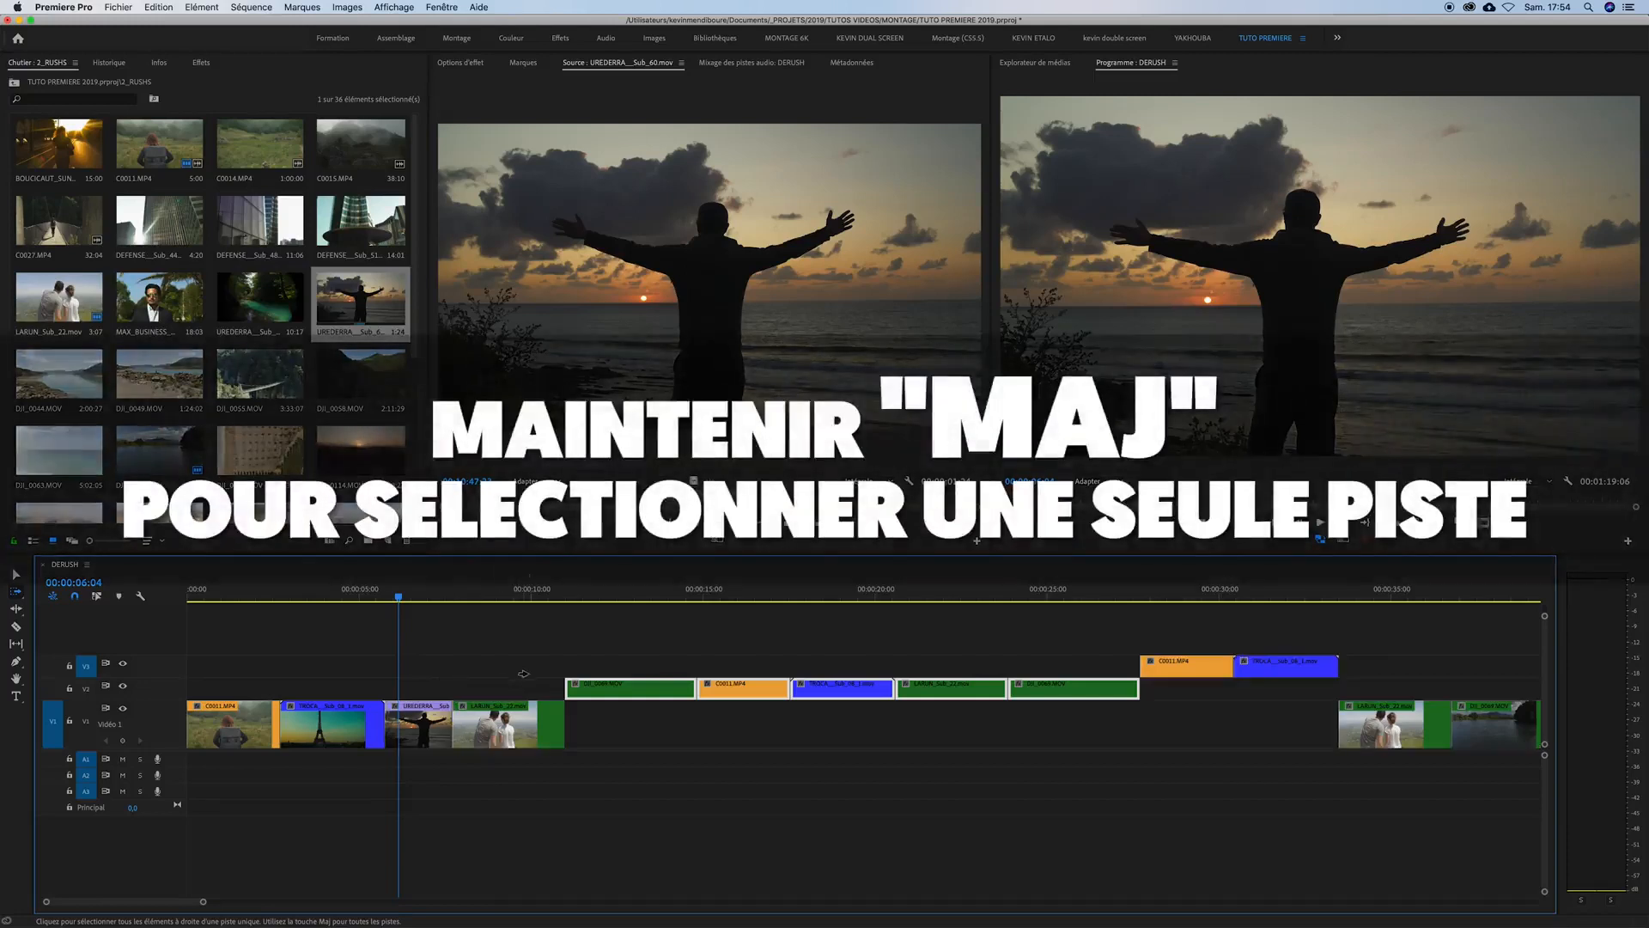
{"action": "left_click", "coordinate": [519, 693], "text": "shift"}
{"action": "left_click", "coordinate": [521, 685], "text": "shift"}
{"action": "left_click", "coordinate": [514, 719], "text": "shift"}
{"action": "left_click", "coordinate": [519, 687], "text": "shift"}
{"action": "left_click", "coordinate": [519, 673], "text": "shift"}
{"action": "left_click", "coordinate": [487, 679]}
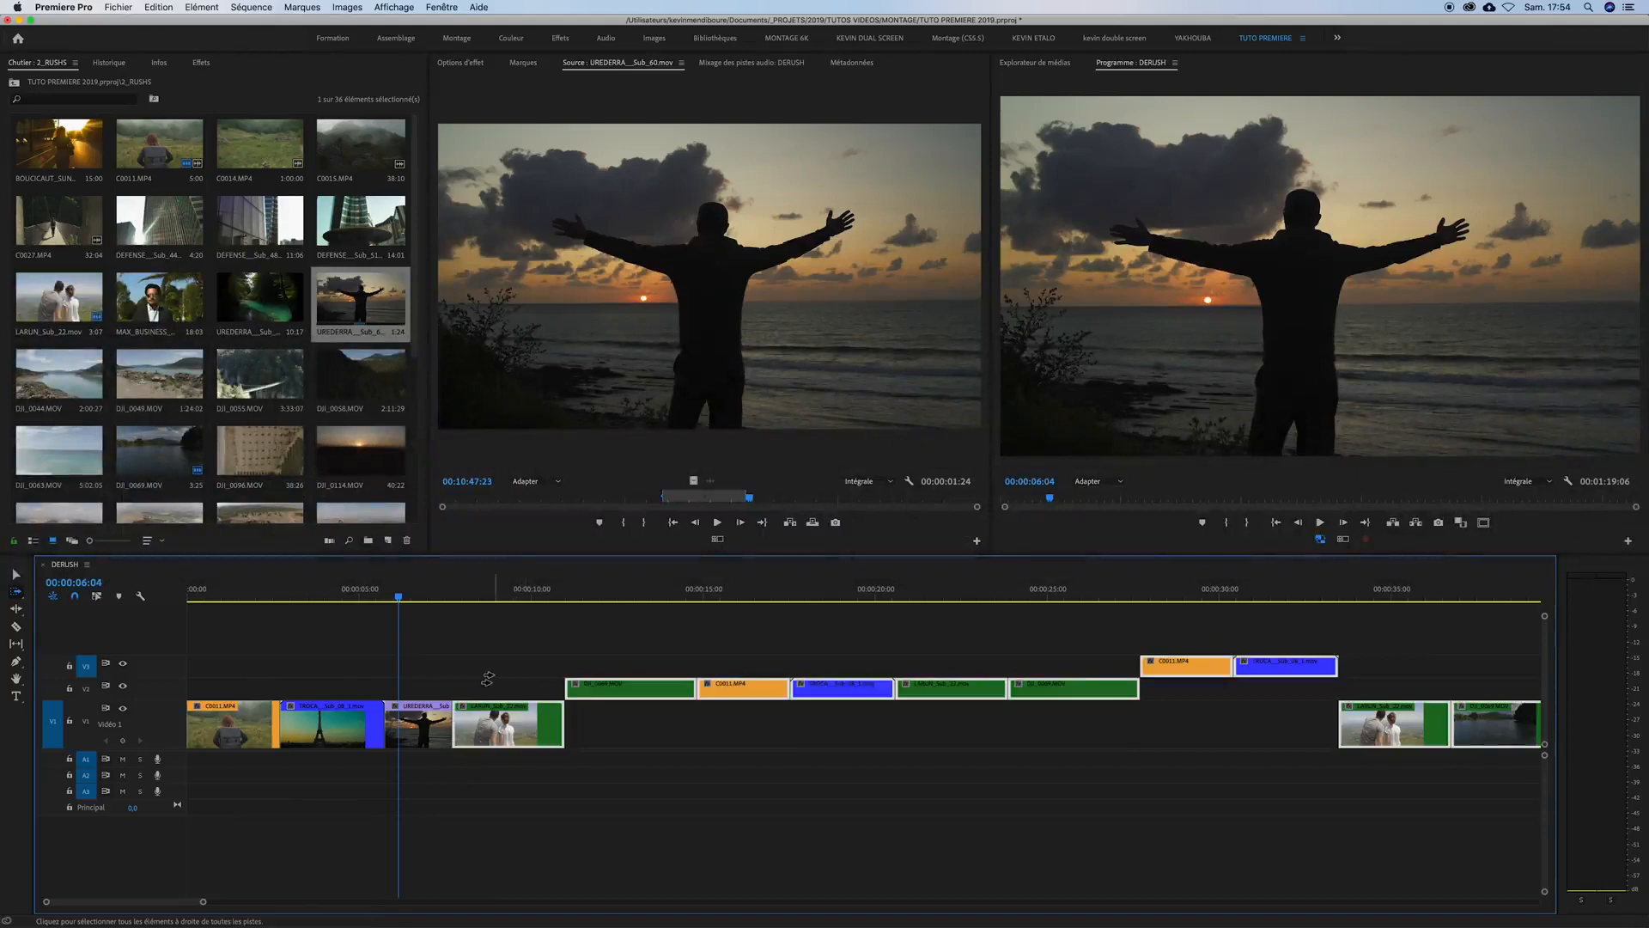
{"action": "left_click", "coordinate": [513, 688], "text": "shift"}
- Place the playhead at 00:00:34:09 and select all clips on every track from there backward with the Track Select Backward tool
{"action": "left_click", "coordinate": [22, 596]}
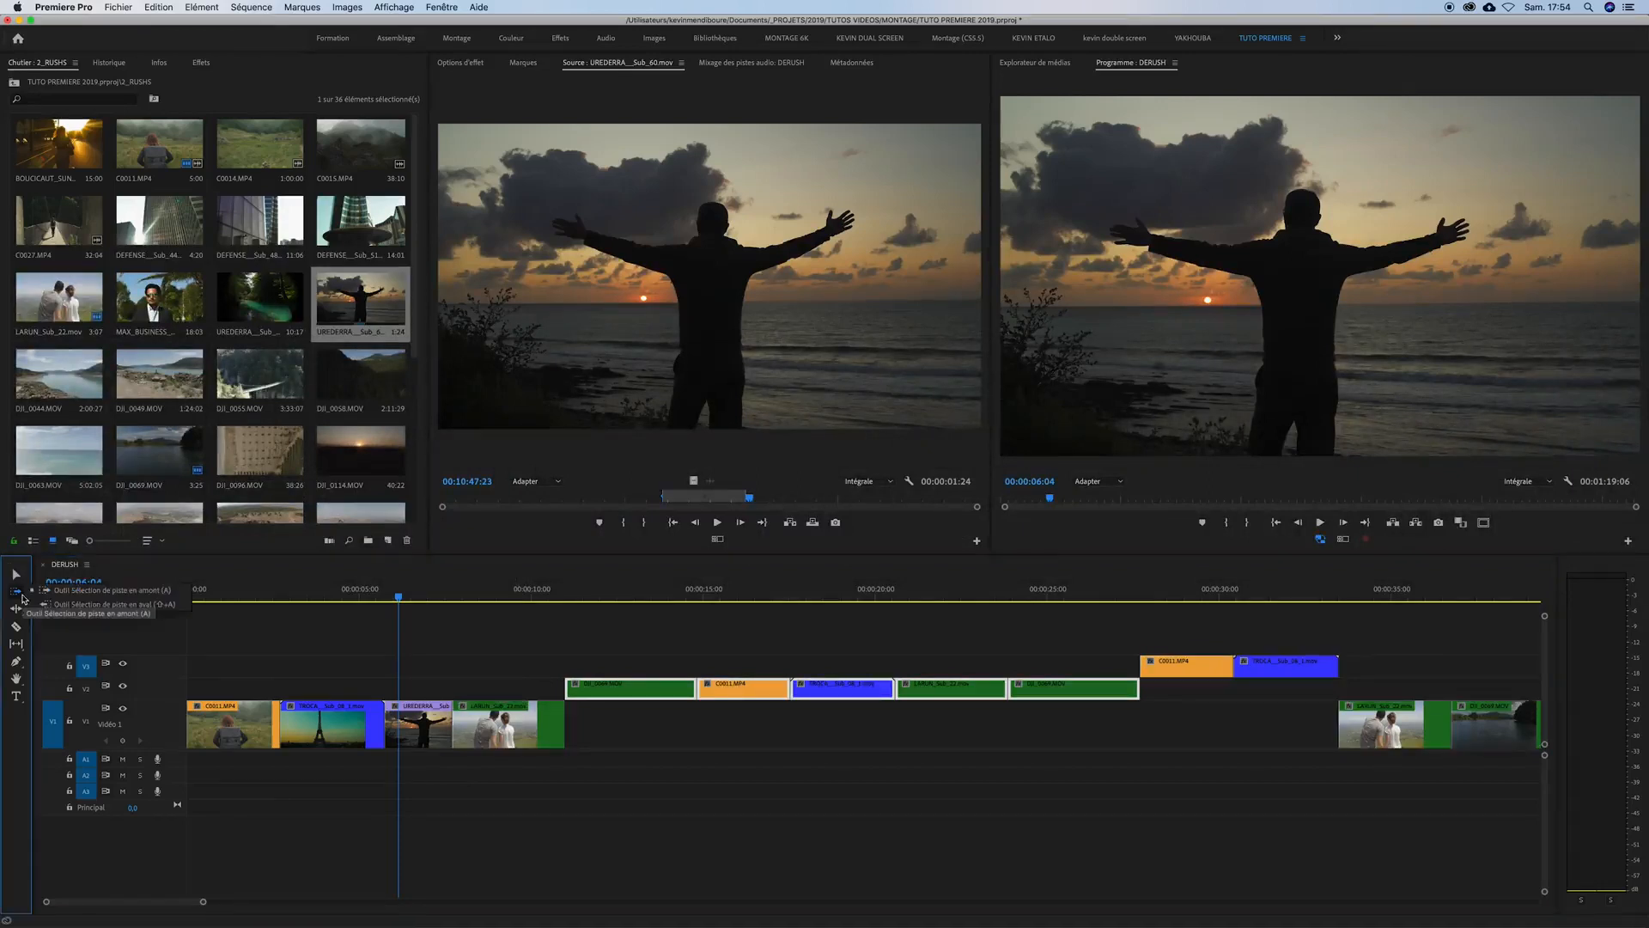
{"action": "left_click", "coordinate": [70, 606]}
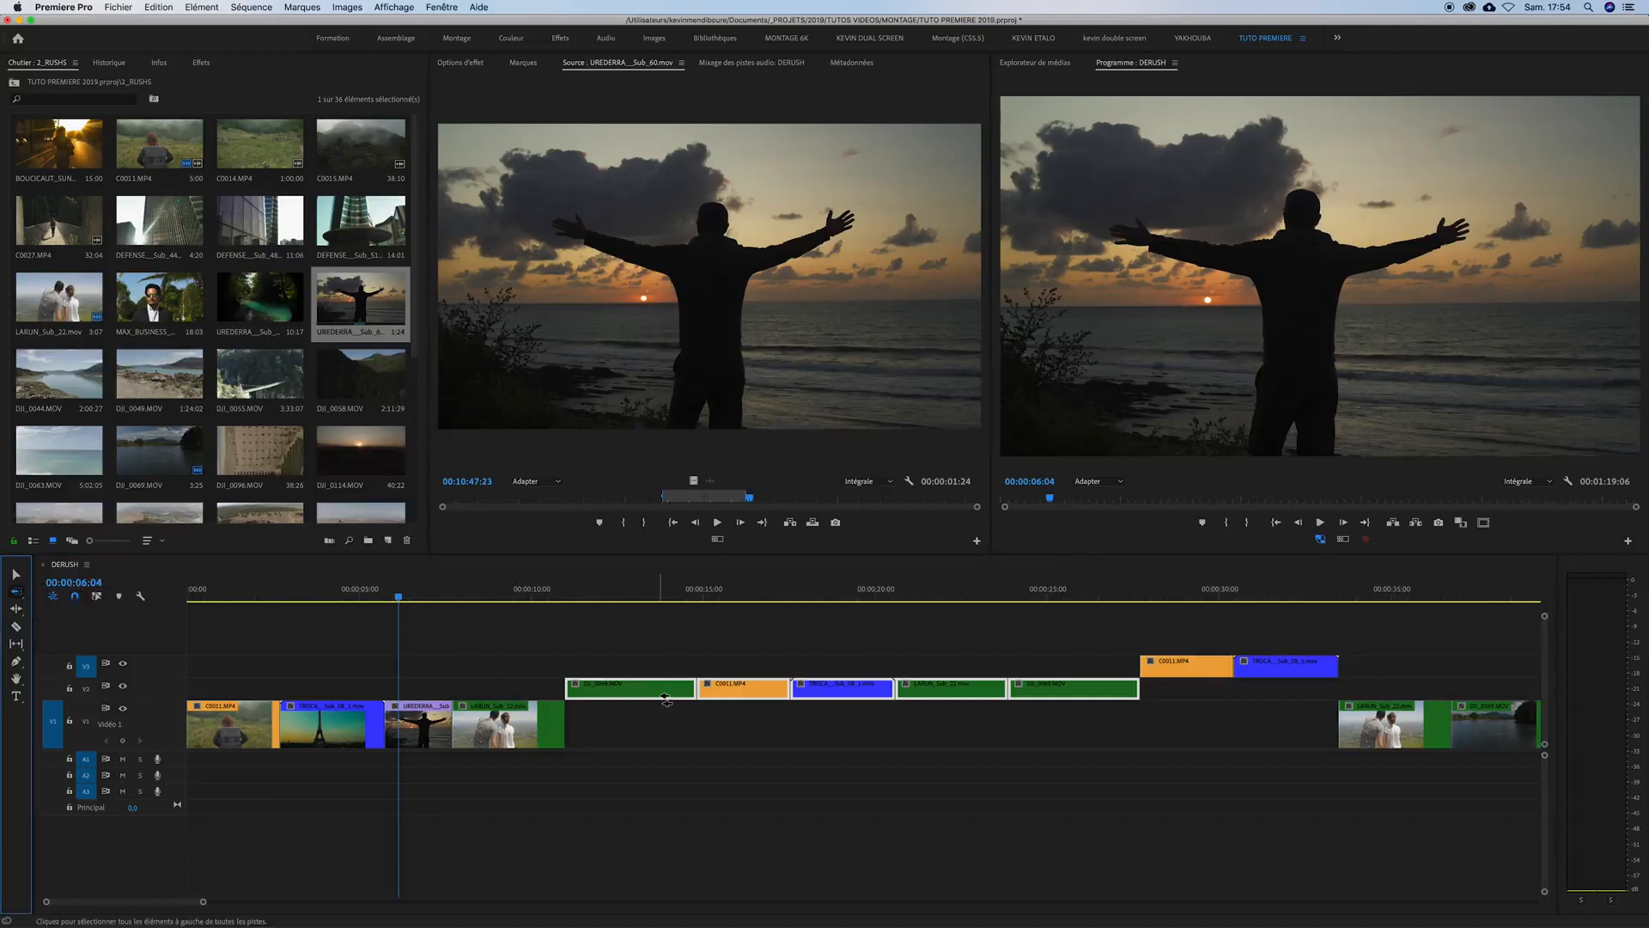
{"action": "key", "text": "v"}
{"action": "left_click", "coordinate": [909, 663]}
{"action": "left_click", "coordinate": [1108, 640]}
{"action": "left_click", "coordinate": [1369, 593]}
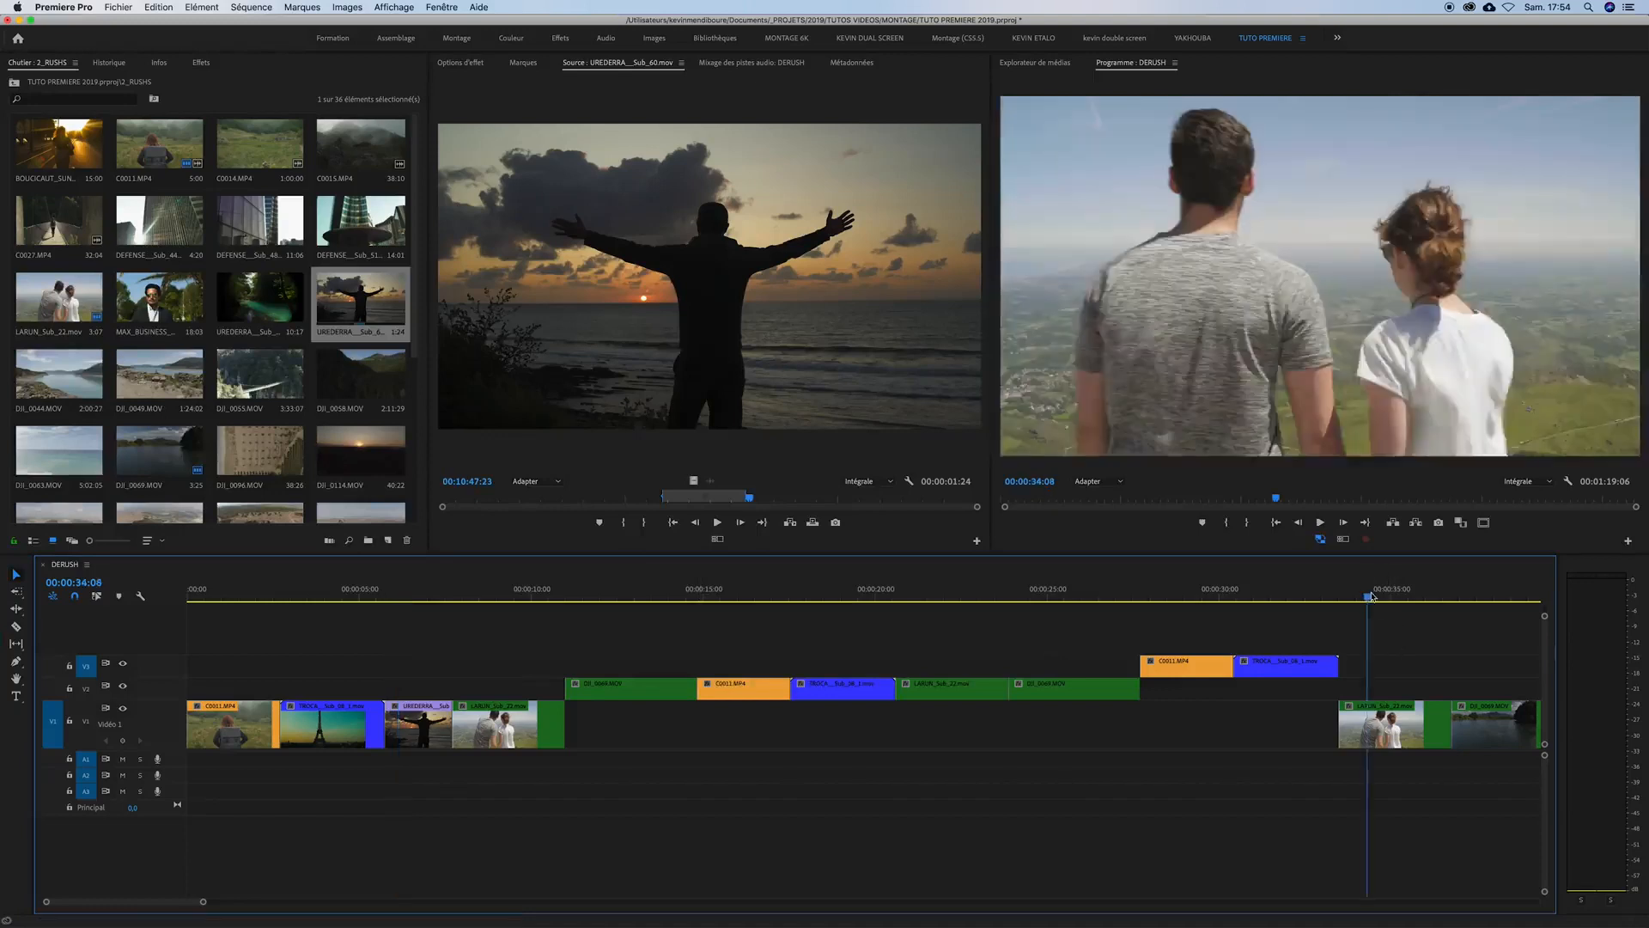
{"action": "key", "text": "a"}
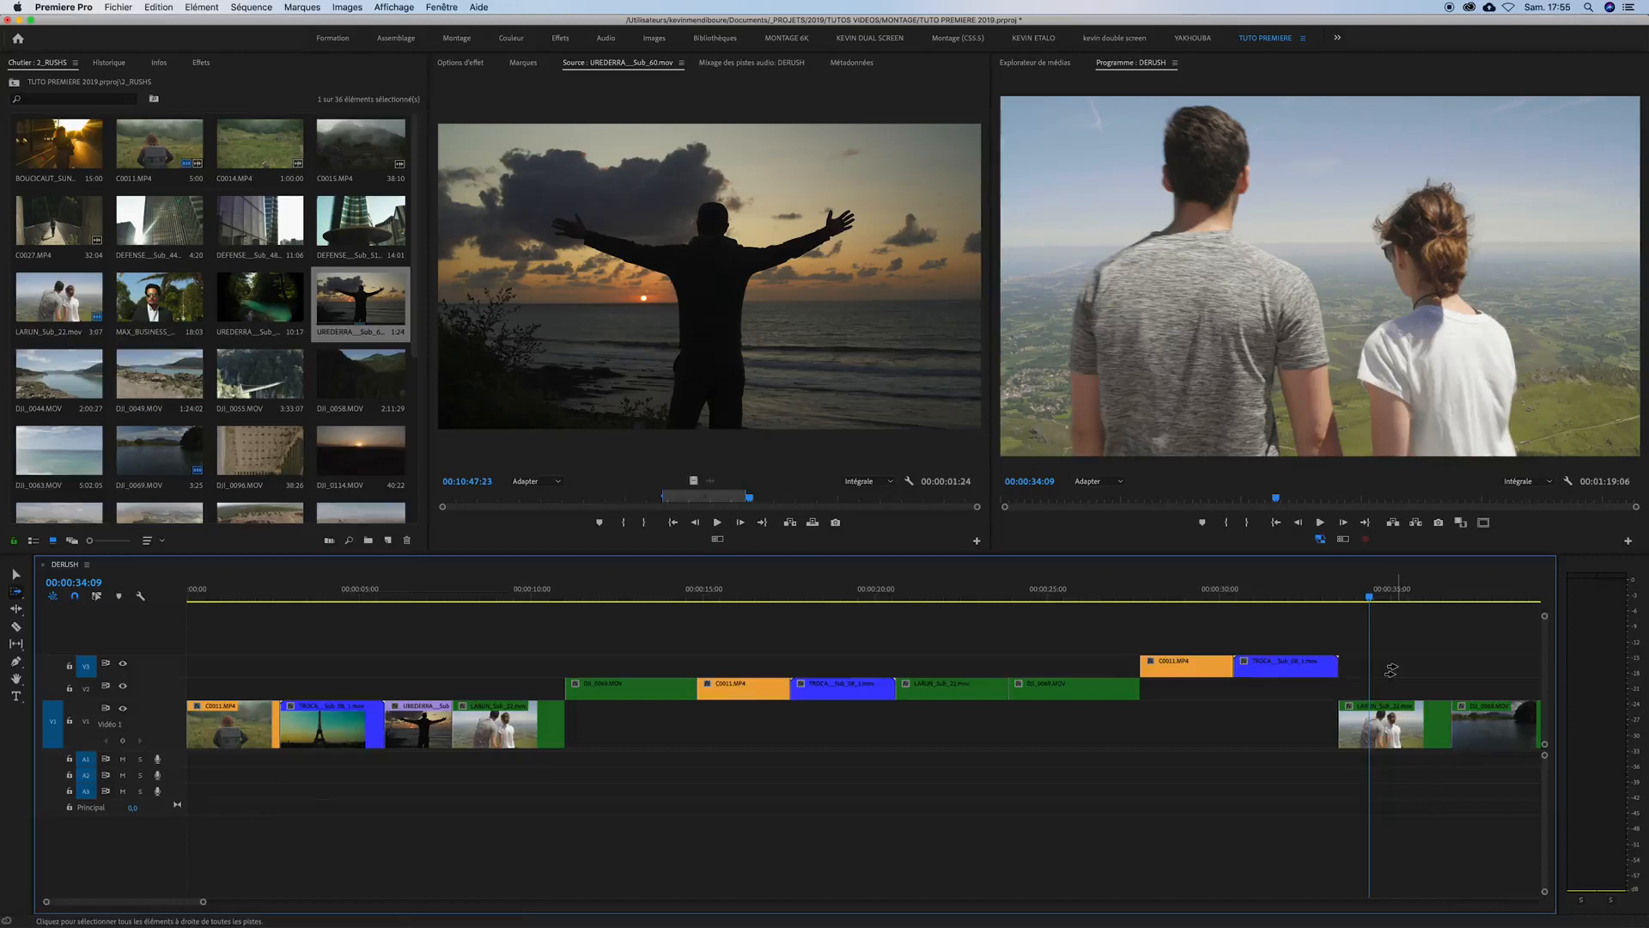
{"action": "key", "text": "shift+a"}
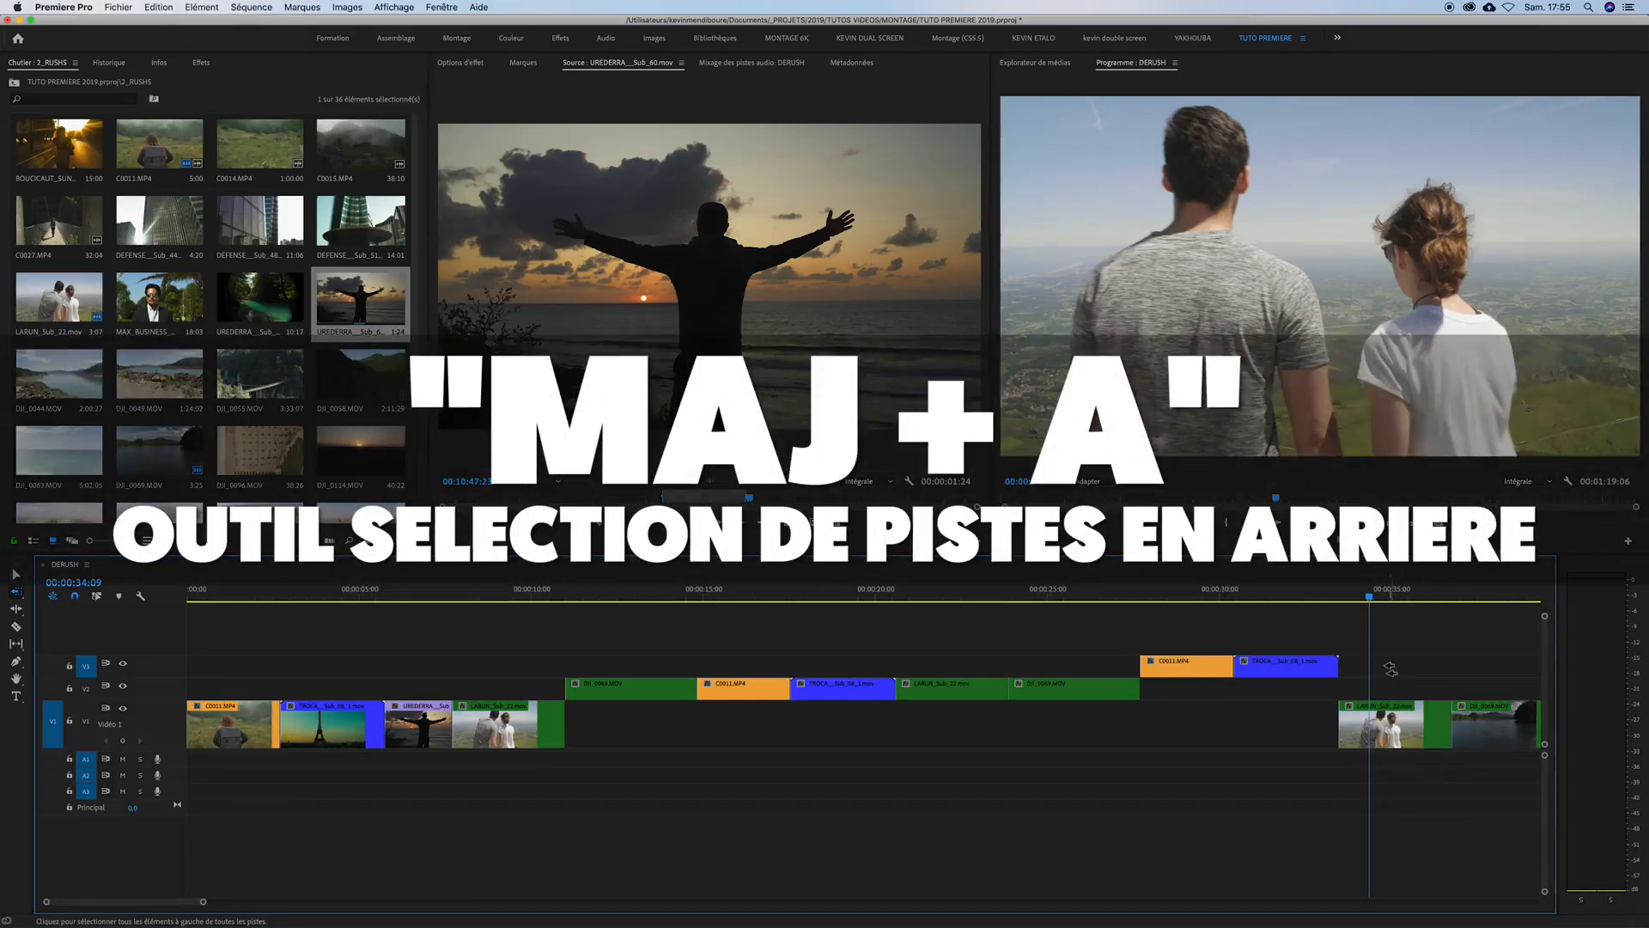
{"action": "left_click", "coordinate": [1399, 667]}
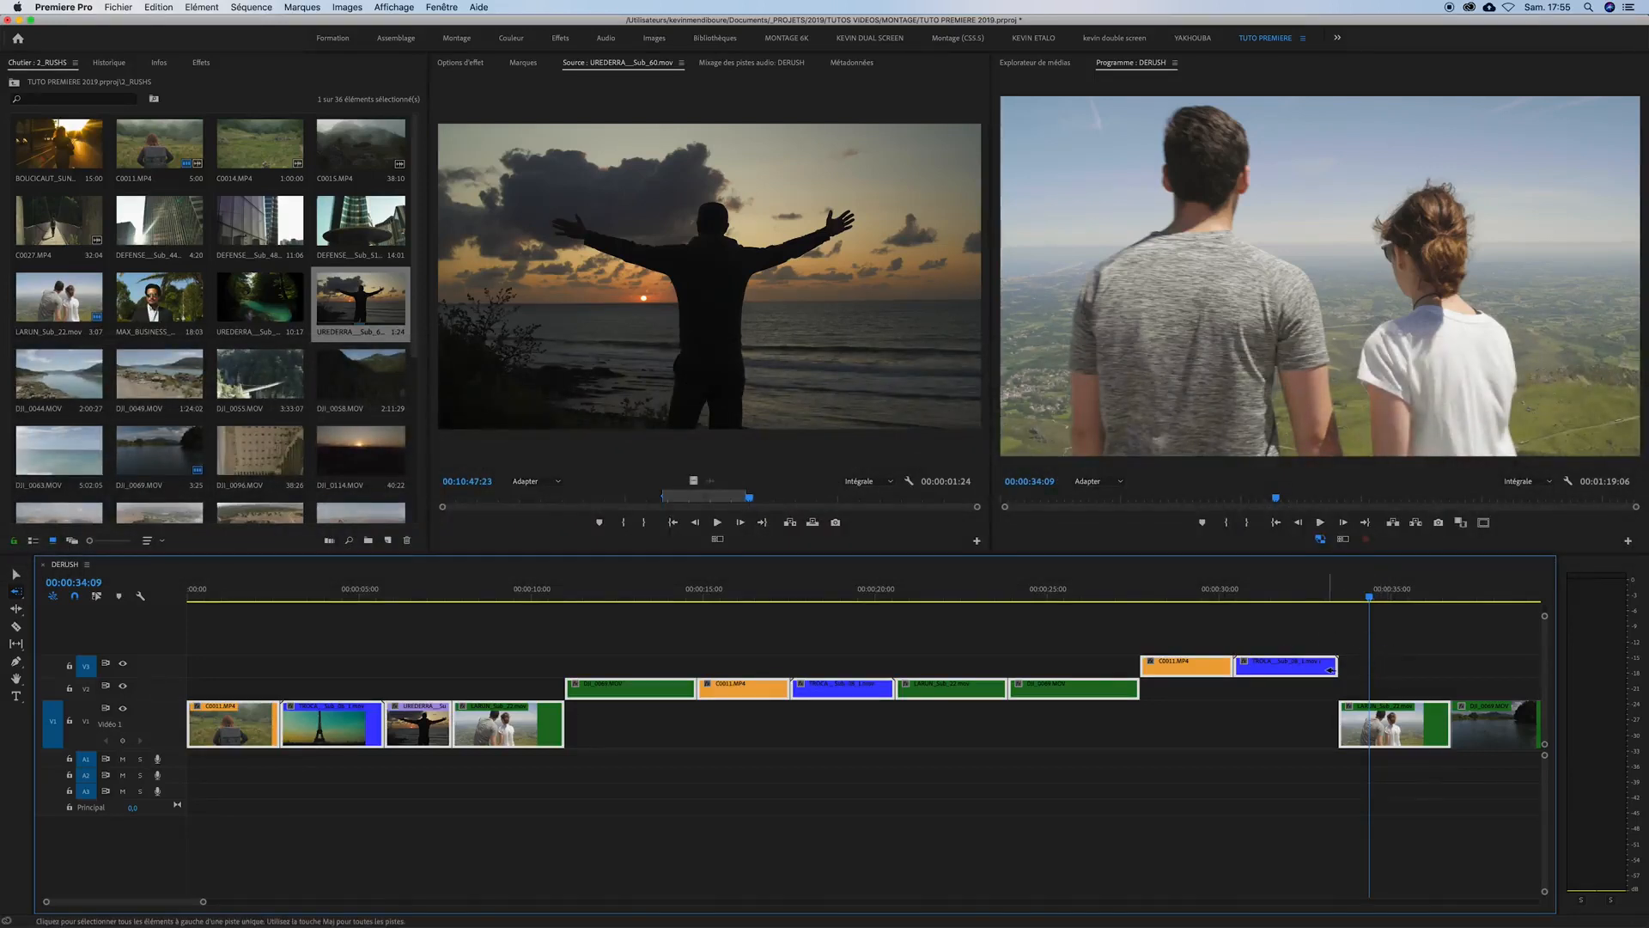
- Restrict the backward track selection to single tracks, ending with only the two clips on V3 selected
{"action": "left_click", "coordinate": [1255, 712]}
{"action": "left_click", "coordinate": [1256, 691]}
{"action": "left_click", "coordinate": [1265, 667]}
- Select the sunset clip on V1, play it through and place the playhead inside it at 00:00:07:03
{"action": "left_click", "coordinate": [14, 611]}
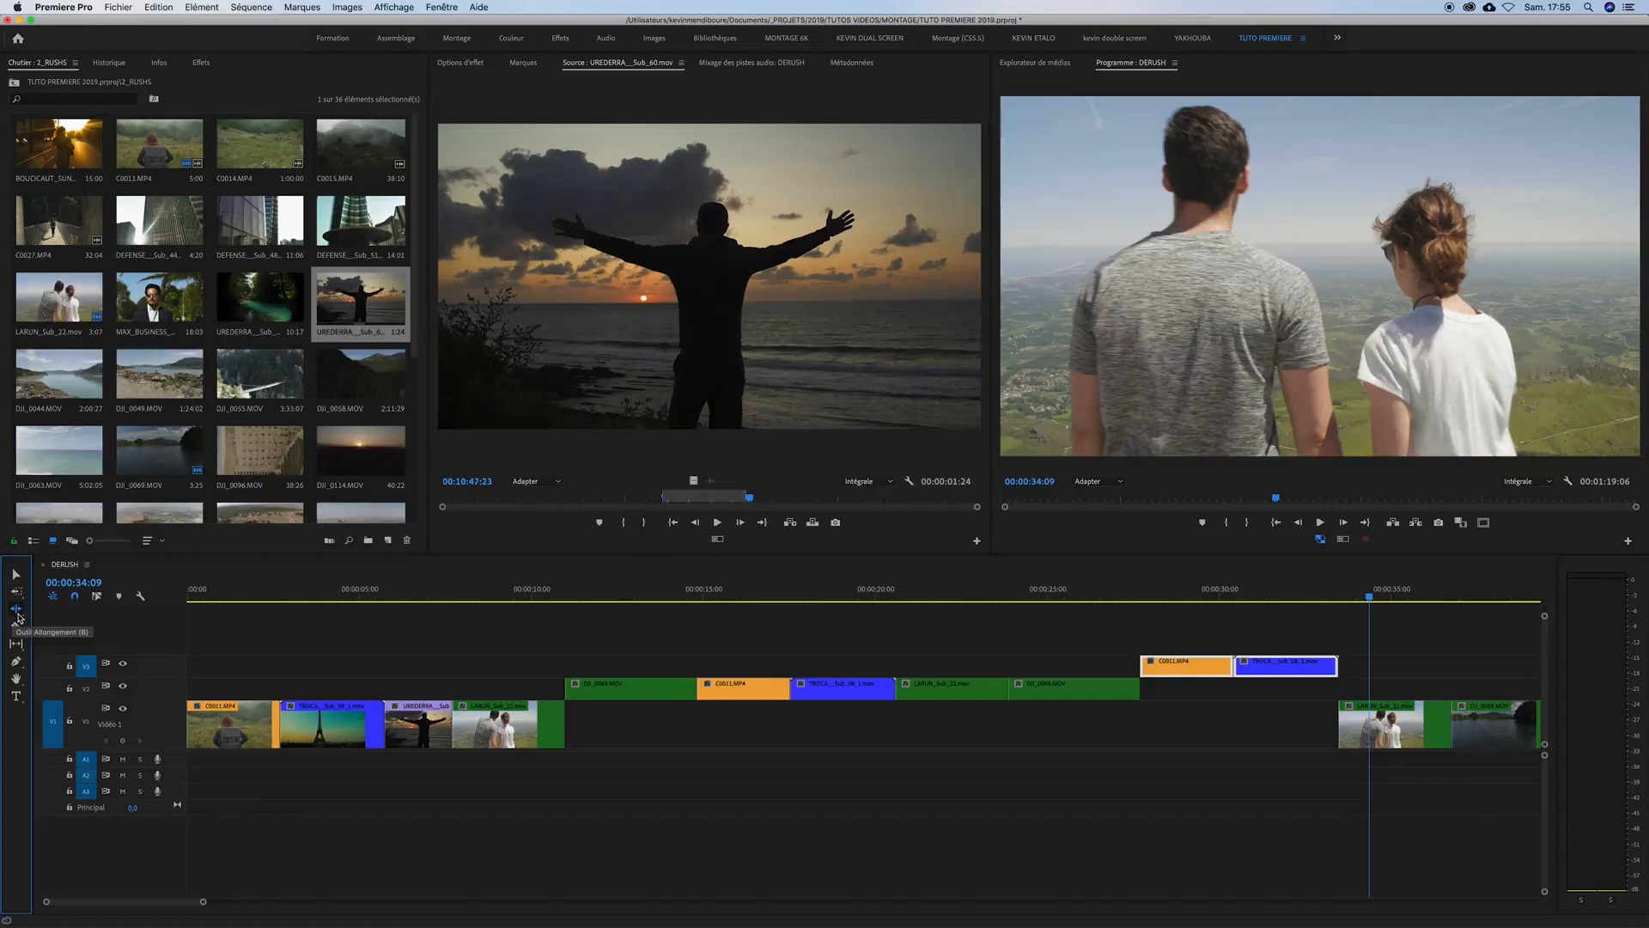
{"action": "left_click", "coordinate": [429, 595]}
{"action": "mouse_move", "coordinate": [431, 594]}
{"action": "left_mouse_down"}
{"action": "mouse_move", "coordinate": [498, 594]}
{"action": "mouse_move", "coordinate": [406, 594]}
{"action": "left_mouse_up"}
{"action": "key", "text": "v"}
{"action": "left_click", "coordinate": [425, 719]}
{"action": "key", "text": "space"}
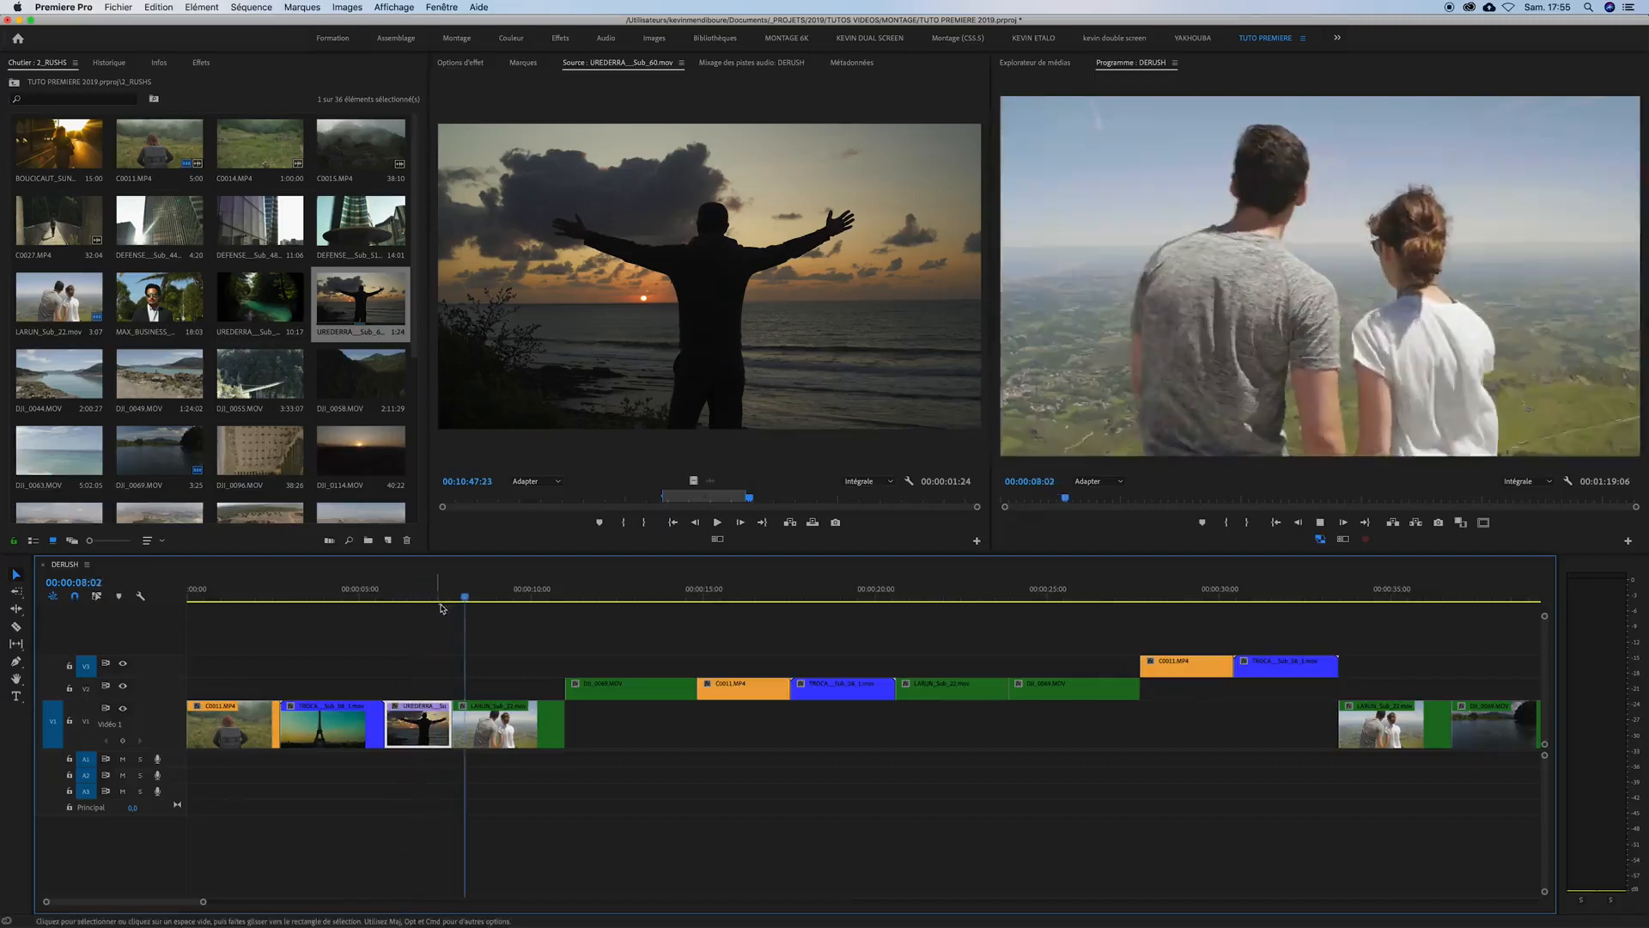
{"action": "left_click", "coordinate": [449, 594]}
{"action": "left_click_drag", "start_coordinate": [449, 594], "coordinate": [432, 594]}
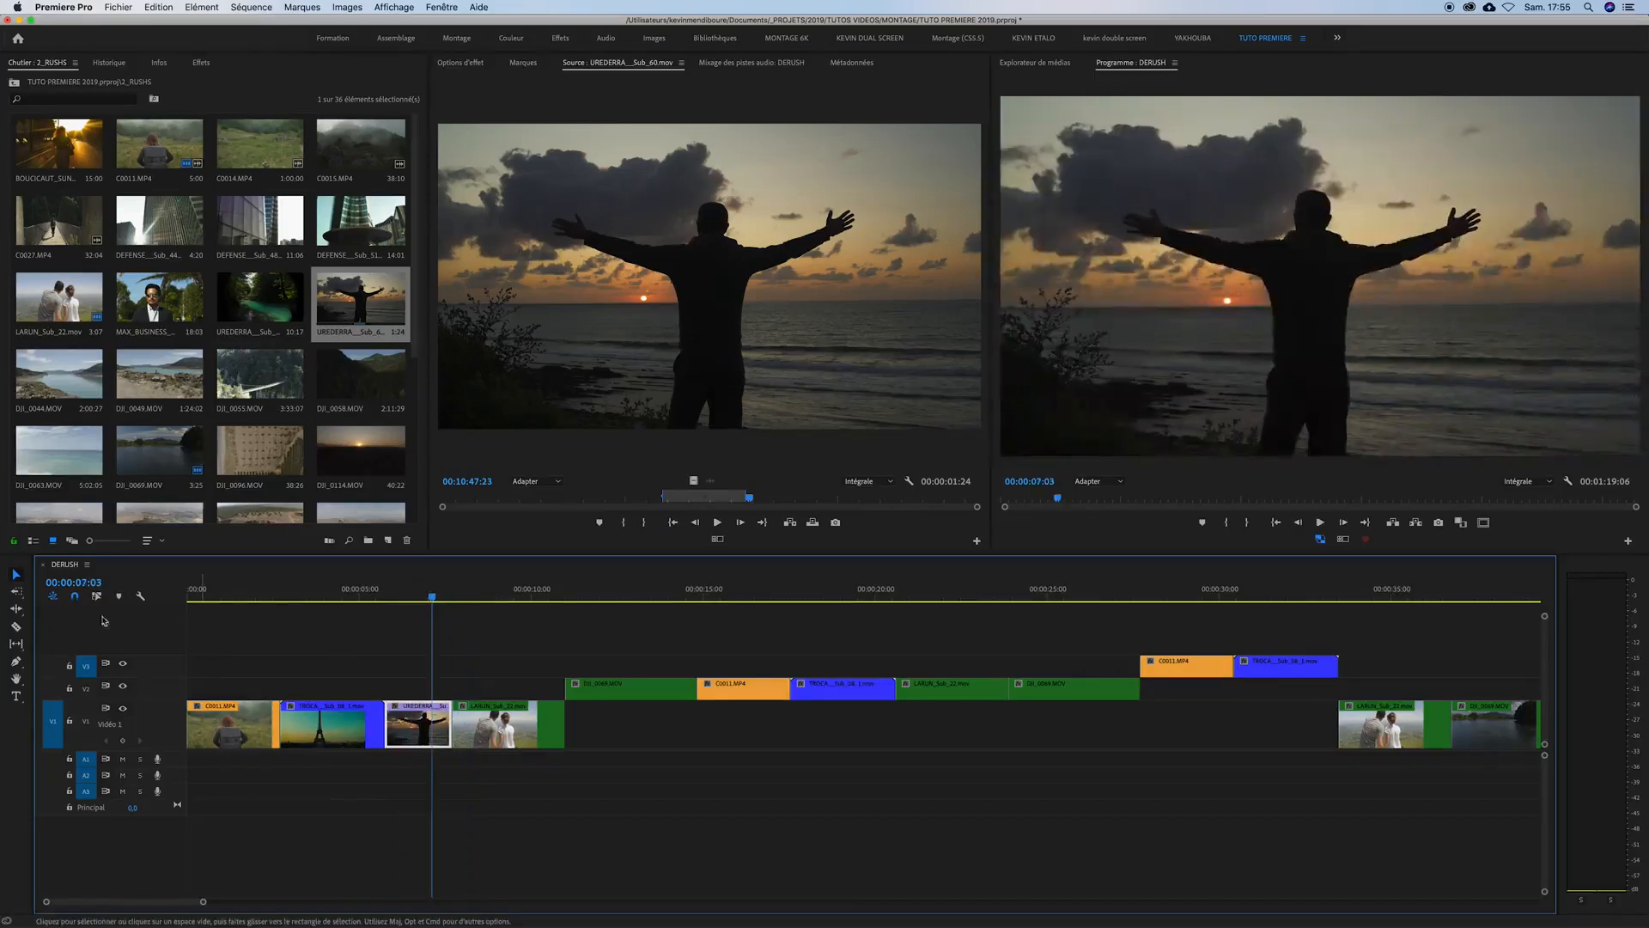
- Extend the end of the sunset clip to about 00:00:10:00 with the Ripple Edit tool and place the playhead at 00:00:06:23
{"action": "left_click", "coordinate": [15, 608]}
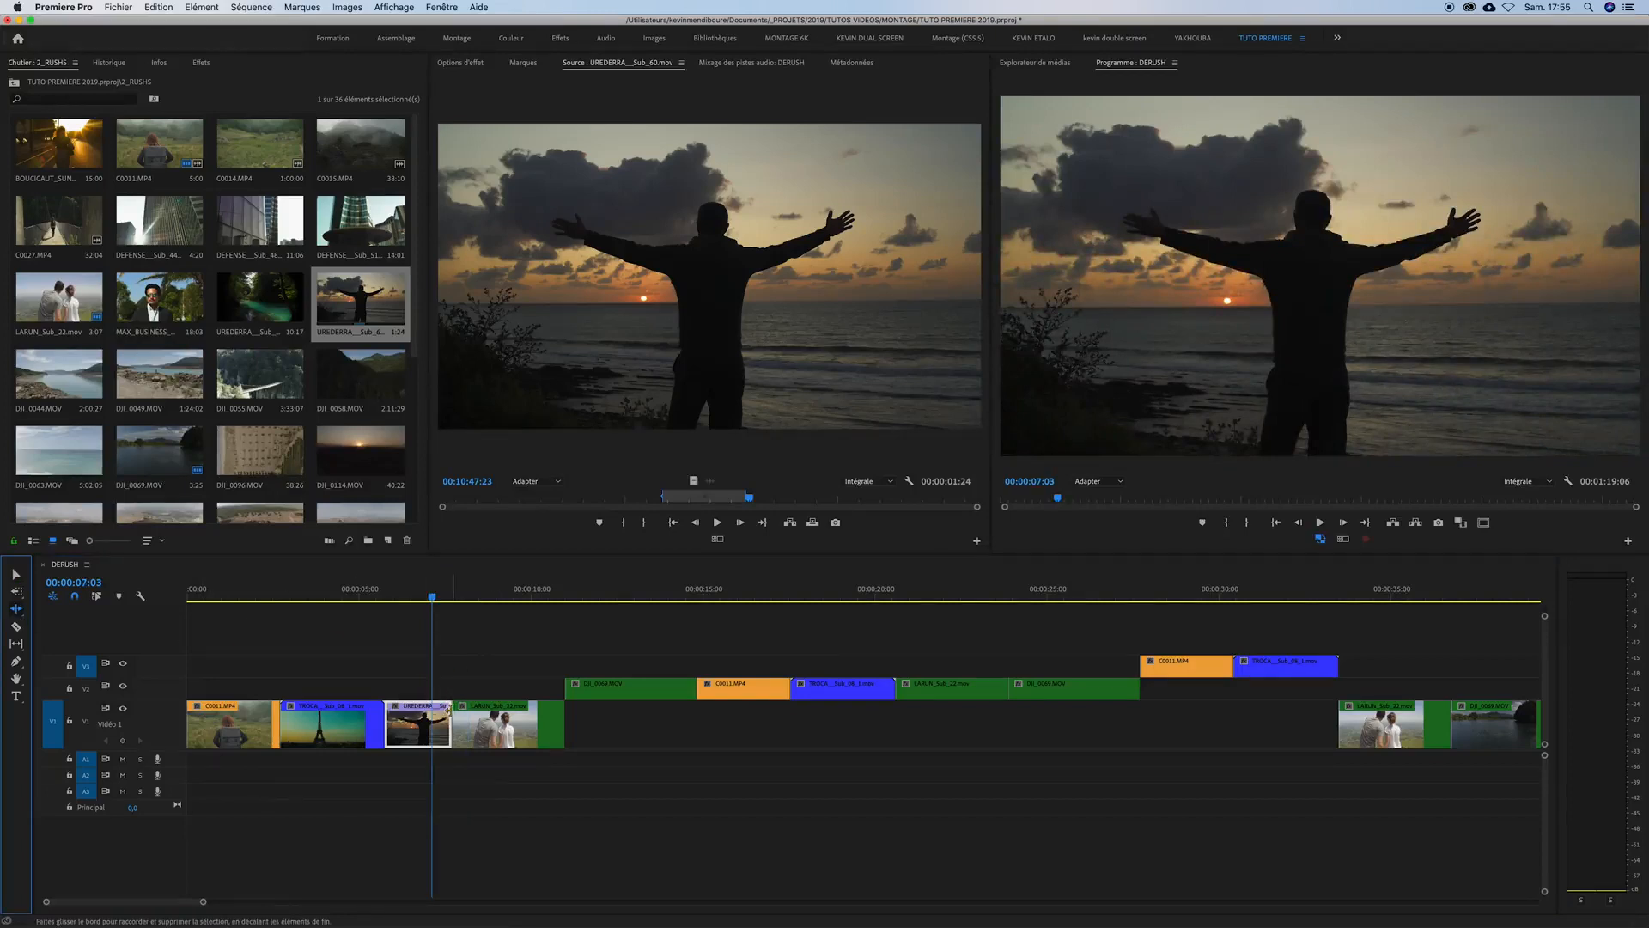
{"action": "left_click_drag", "start_coordinate": [450, 713], "coordinate": [530, 713]}
{"action": "mouse_move", "coordinate": [447, 595]}
{"action": "left_mouse_down"}
{"action": "mouse_move", "coordinate": [514, 591]}
{"action": "mouse_move", "coordinate": [425, 595]}
{"action": "left_mouse_up"}
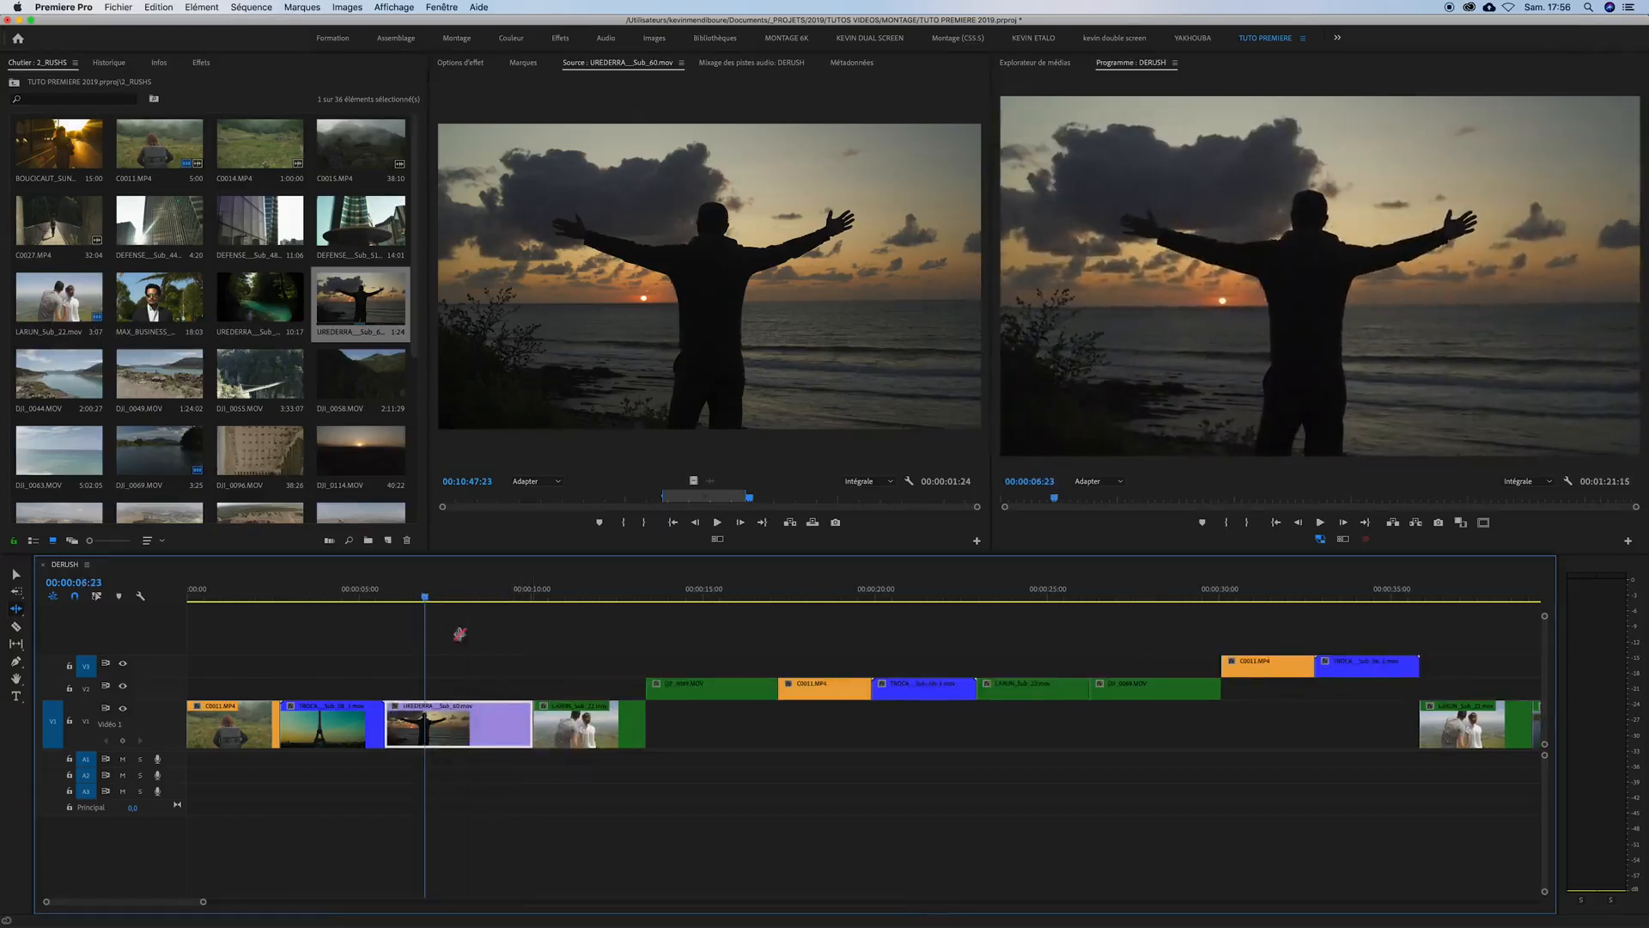
- Ripple-trim the end of the sunset clip back to 00:00:06:23 and play the shortened clip
{"action": "left_click_drag", "start_coordinate": [527, 712], "coordinate": [425, 712]}
{"action": "left_click", "coordinate": [399, 594]}
{"action": "key", "text": "space"}
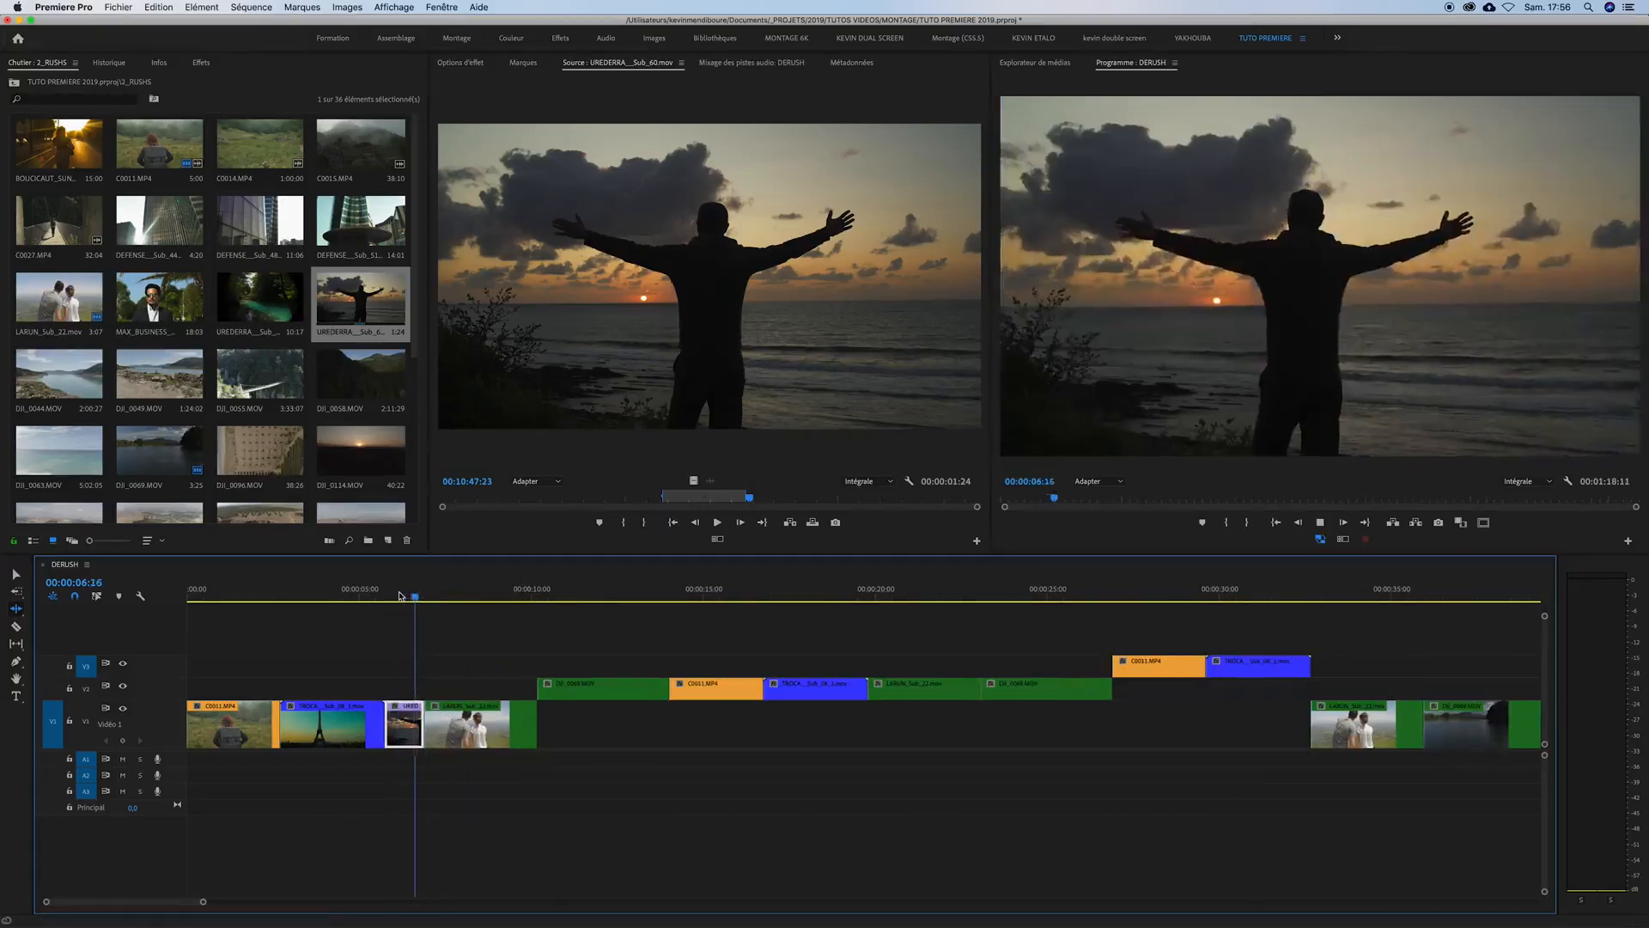
{"action": "left_click", "coordinate": [398, 594]}
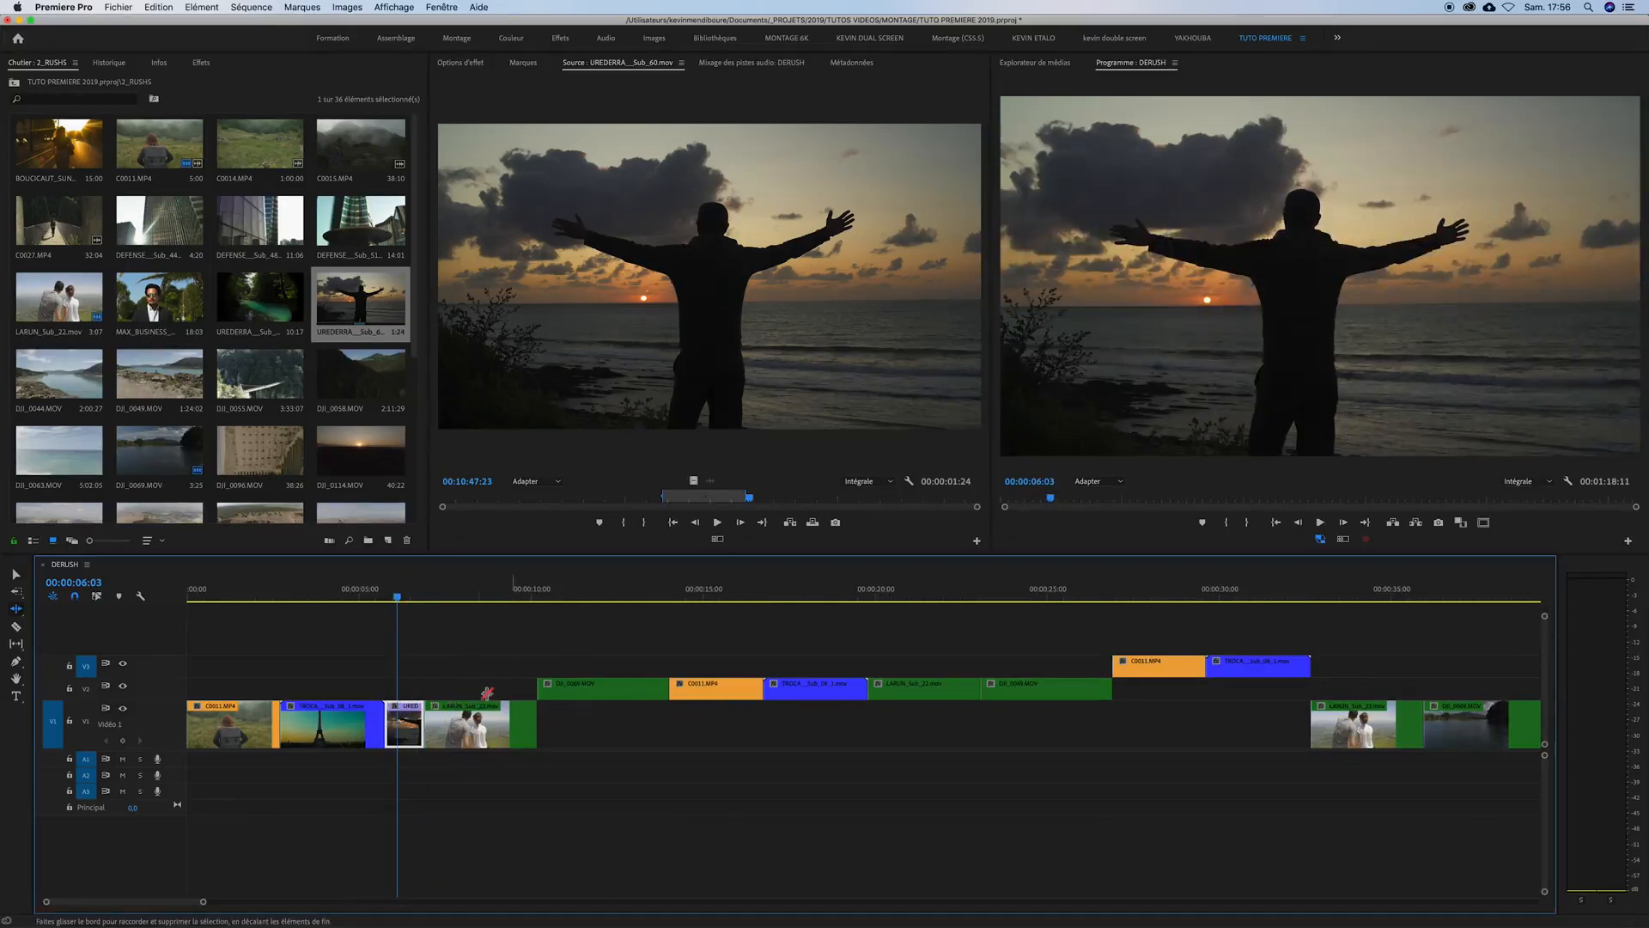
- Use the Selection tool's temporary ripple trim to make the sunset clip about 2 seconds long, and place the playhead at 00:00:07:08
{"action": "key", "text": "v"}
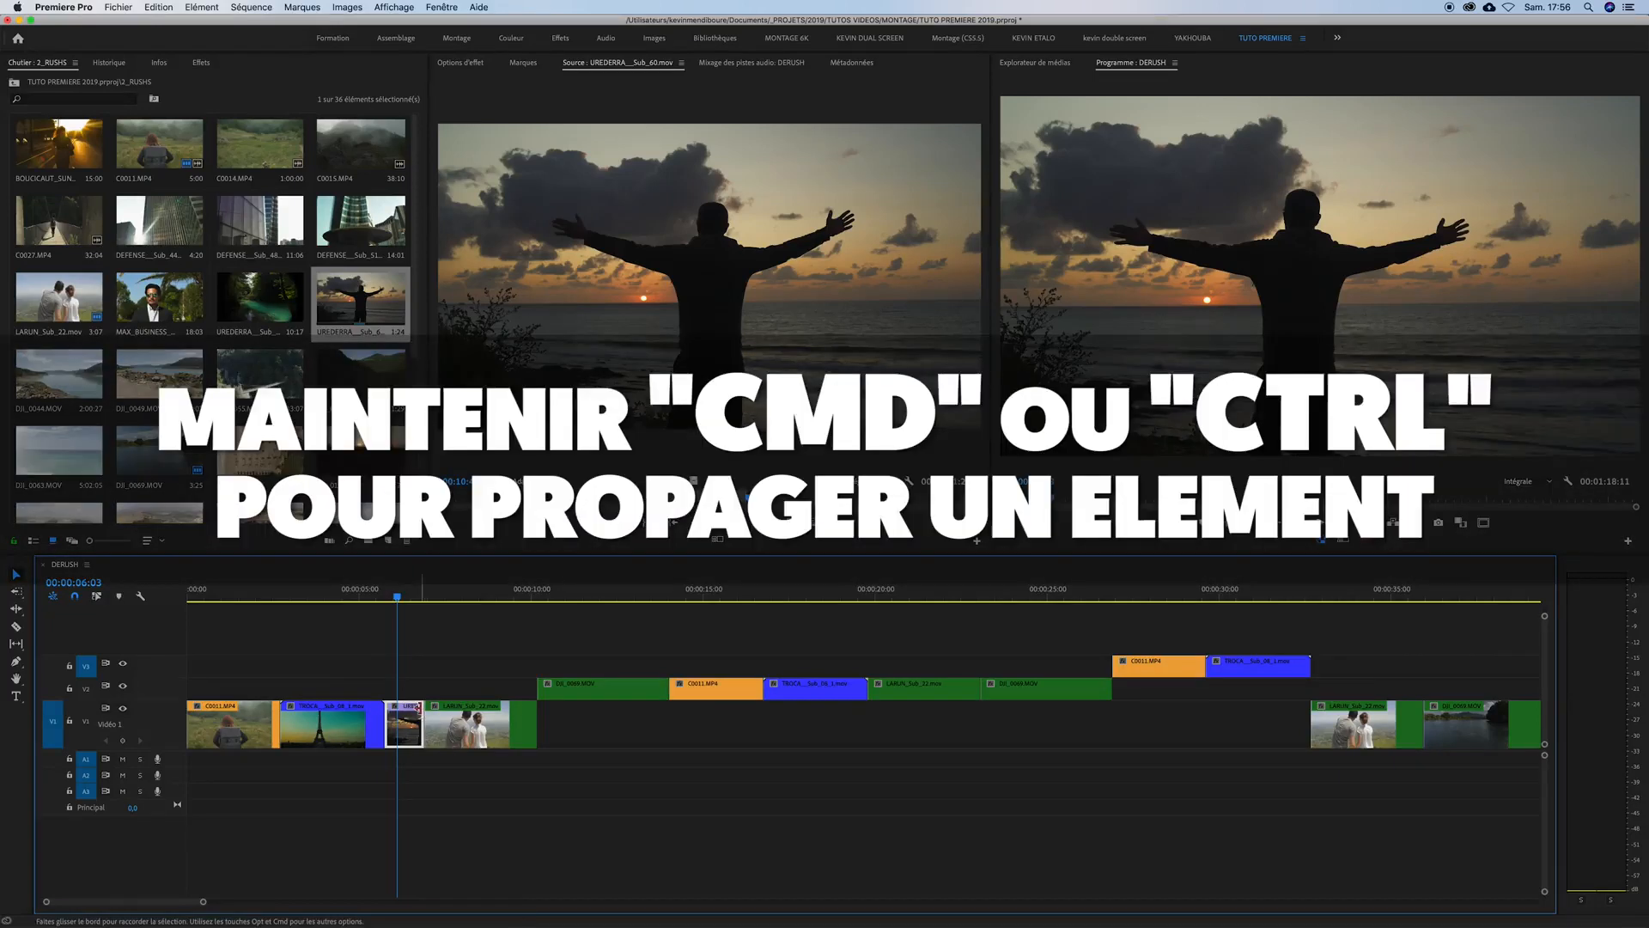
{"action": "key", "text": "super"}
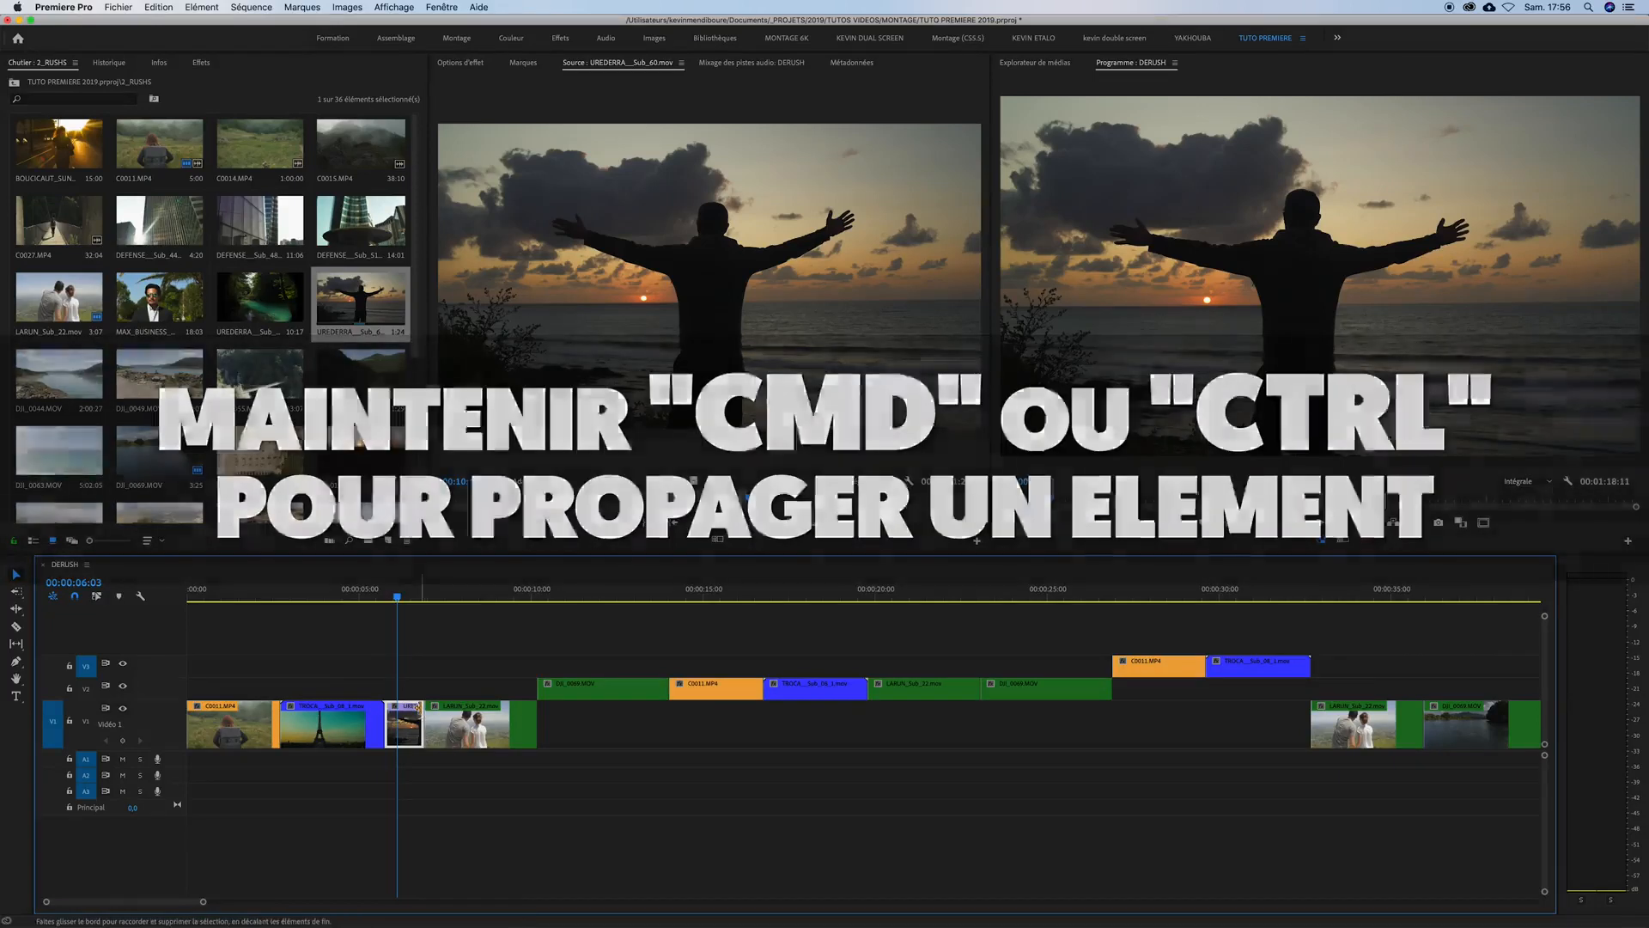
{"action": "left_click_drag", "start_coordinate": [420, 707], "coordinate": [510, 703]}
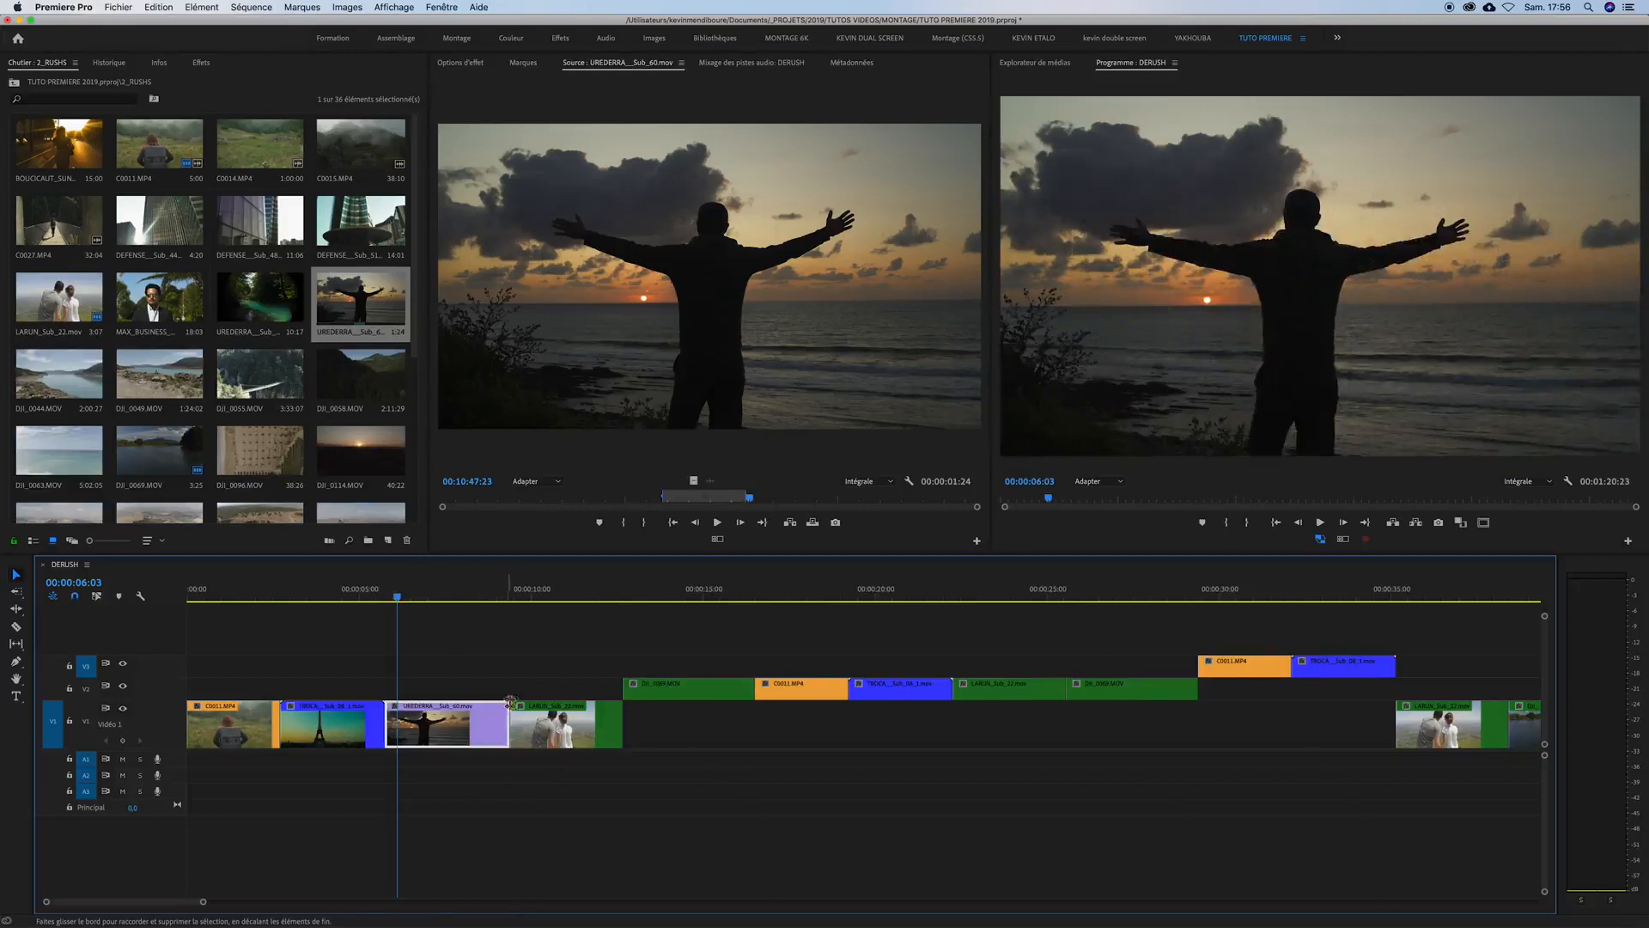
{"action": "left_click_drag", "start_coordinate": [412, 595], "coordinate": [464, 602]}
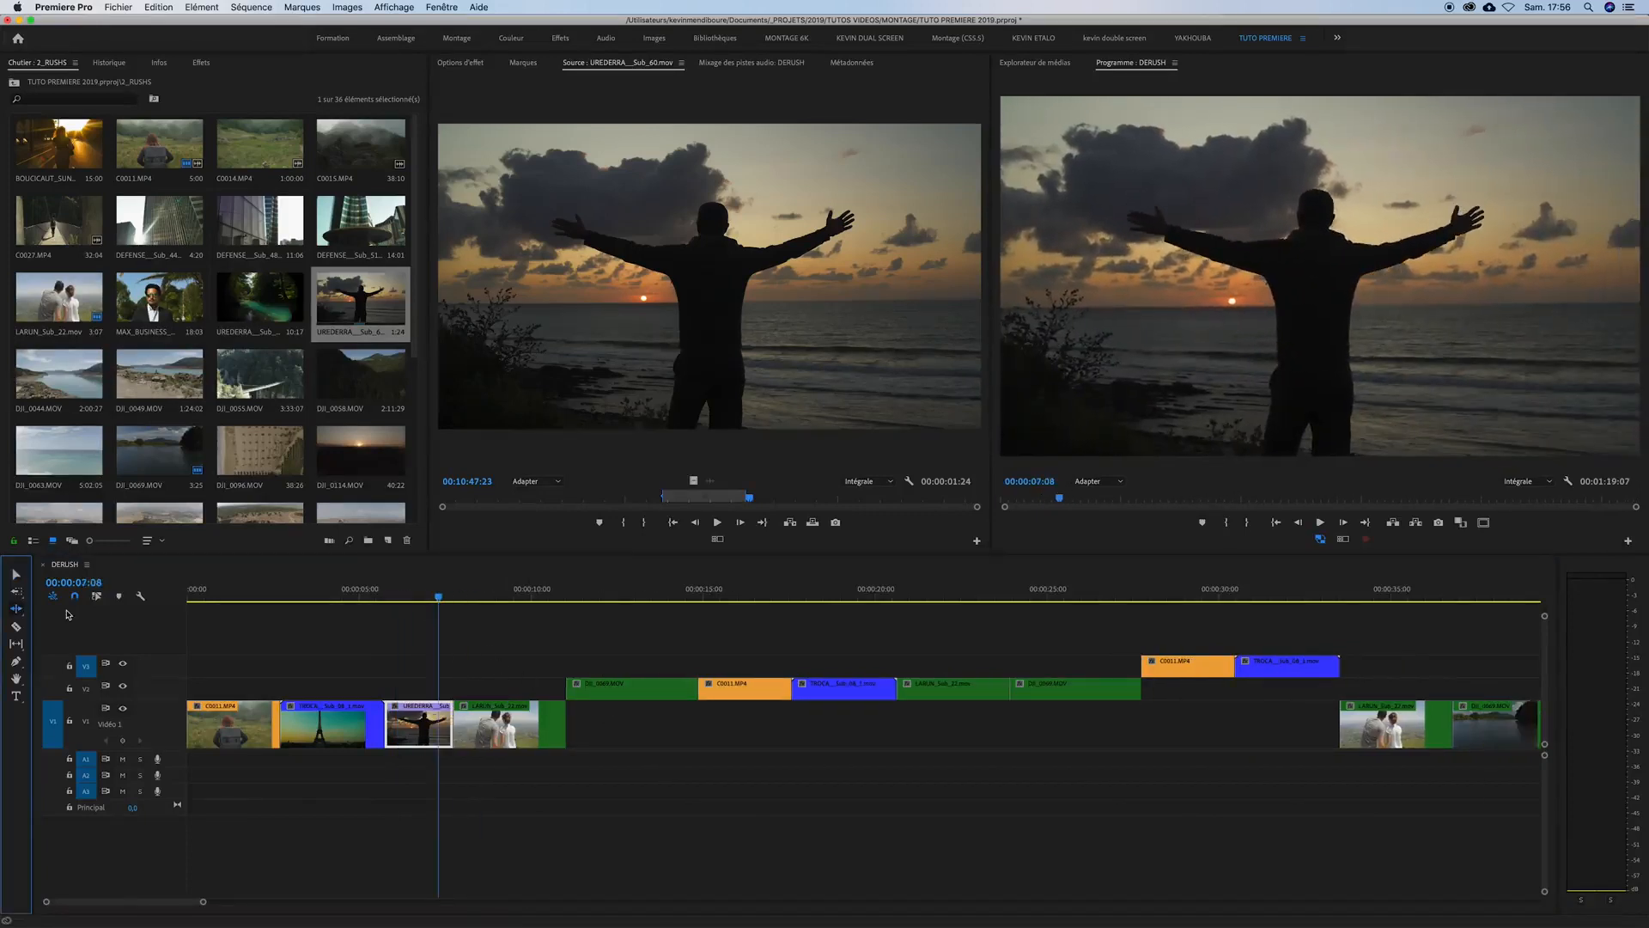
- Activate the Rolling Edit tool and place the playhead on the V2 cut between DJI_0069.MOV and C0011.MP4, at 00:00:14:22
{"action": "left_click", "coordinate": [17, 613]}
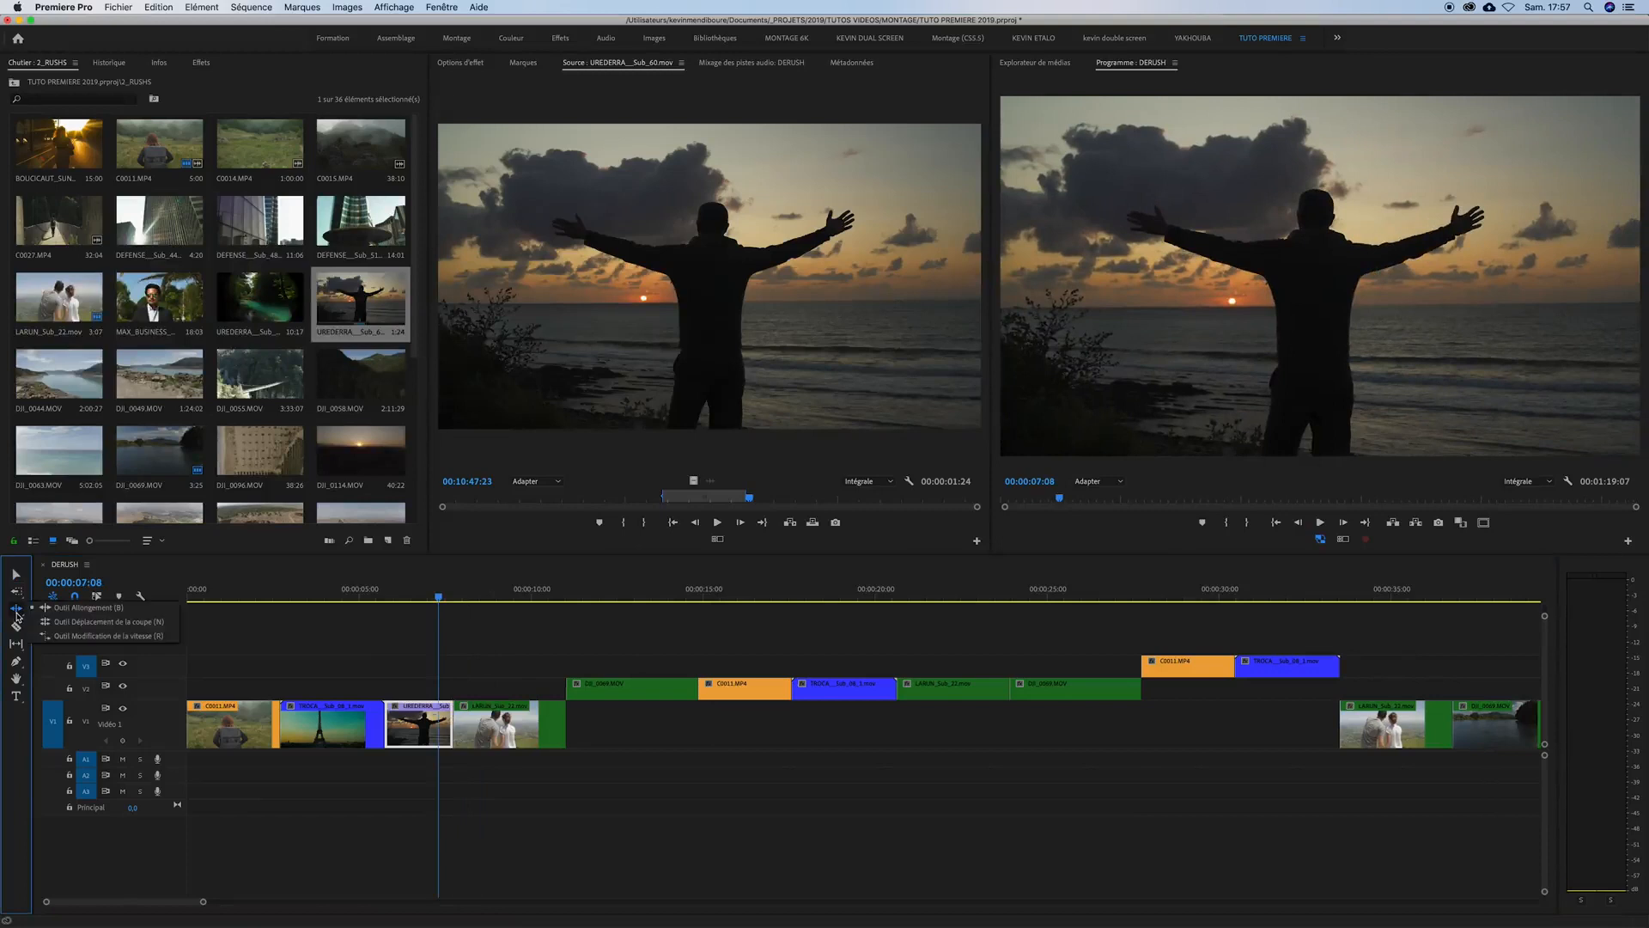
{"action": "left_click", "coordinate": [74, 627]}
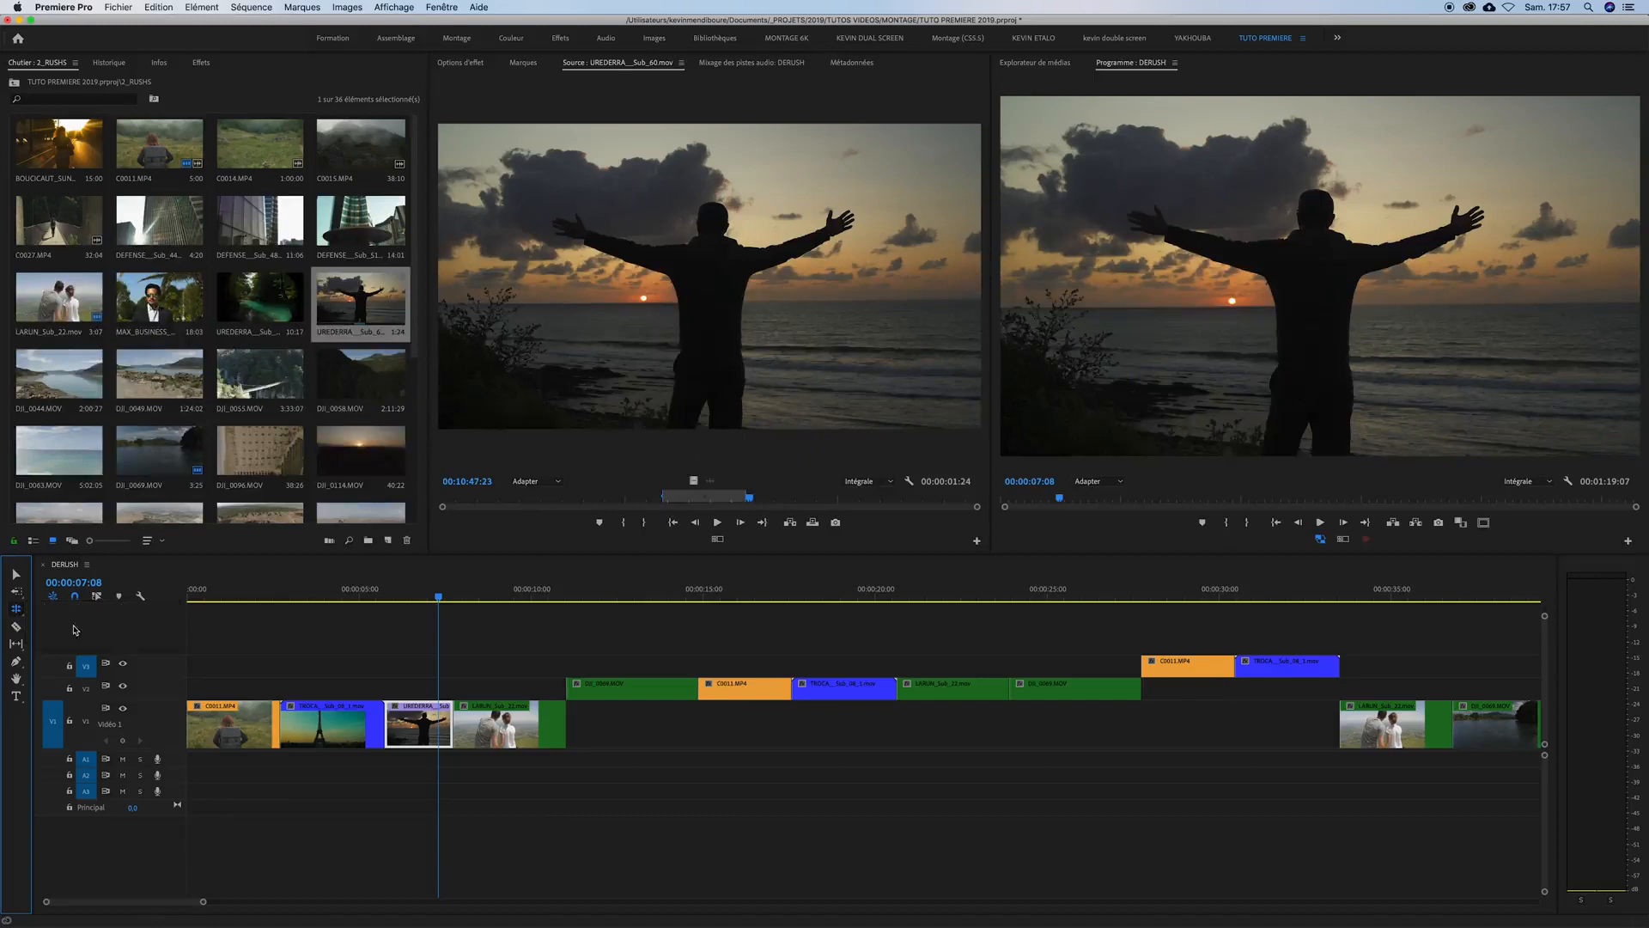
{"action": "mouse_move", "coordinate": [666, 597]}
{"action": "left_mouse_down"}
{"action": "mouse_move", "coordinate": [717, 599]}
{"action": "mouse_move", "coordinate": [698, 600]}
{"action": "left_mouse_up"}
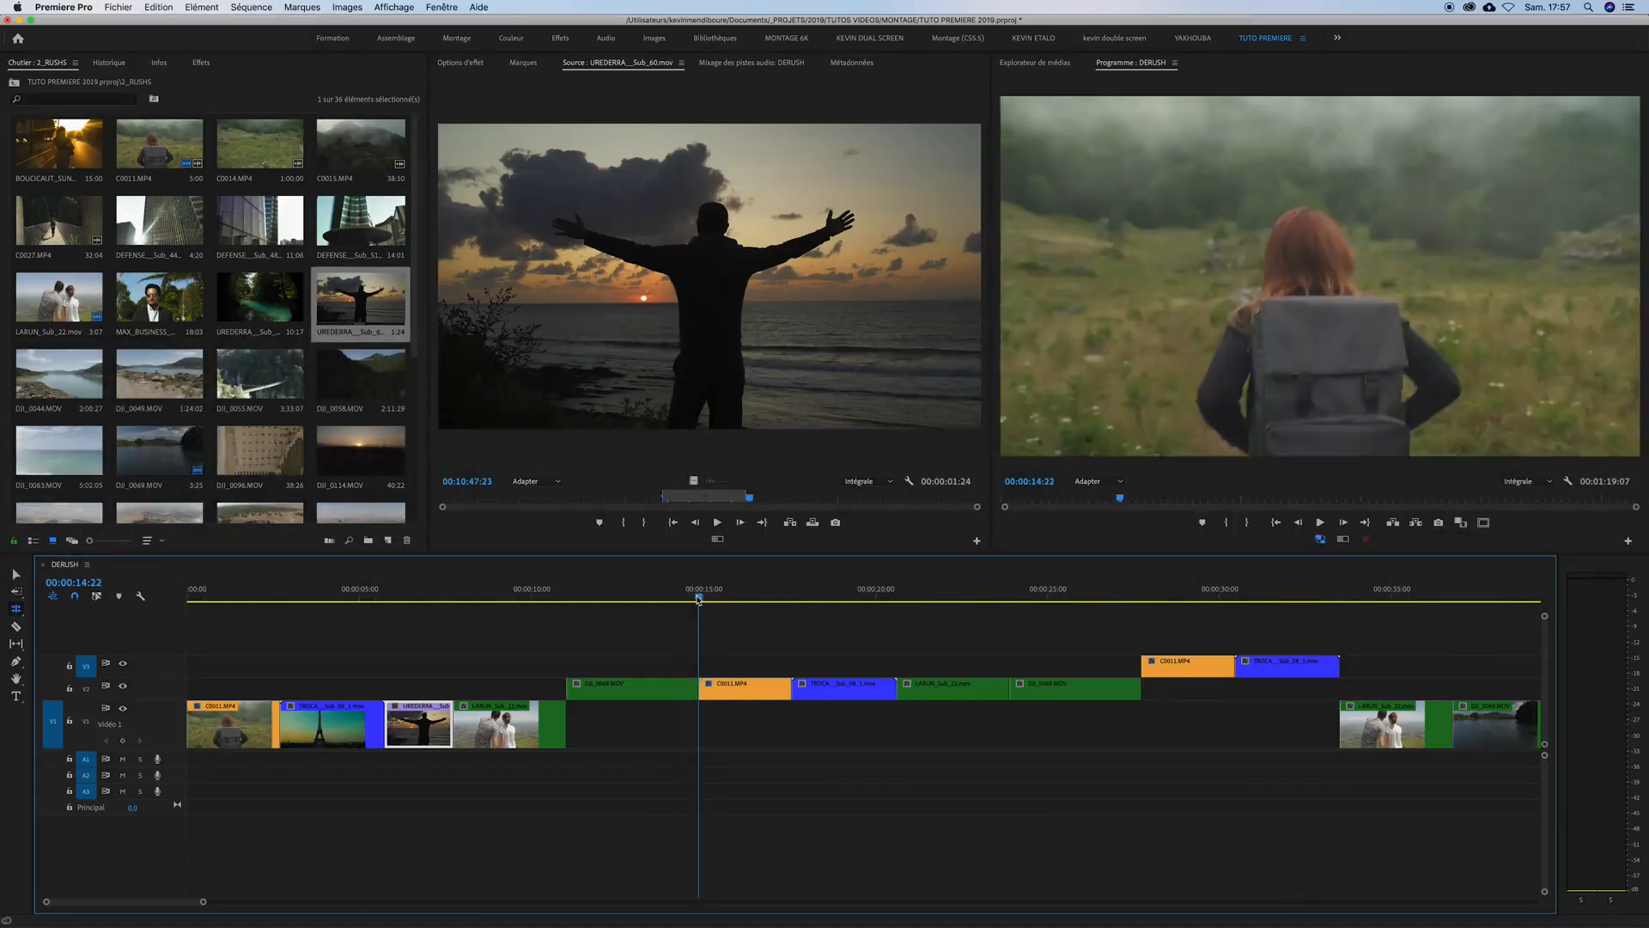
- Examine the cut at the playhead by zooming the timeline in closely and back out to the wider sequence
{"action": "mouse_move", "coordinate": [205, 902]}
{"action": "left_mouse_down"}
{"action": "mouse_move", "coordinate": [282, 903]}
{"action": "mouse_move", "coordinate": [198, 903]}
{"action": "left_mouse_up"}
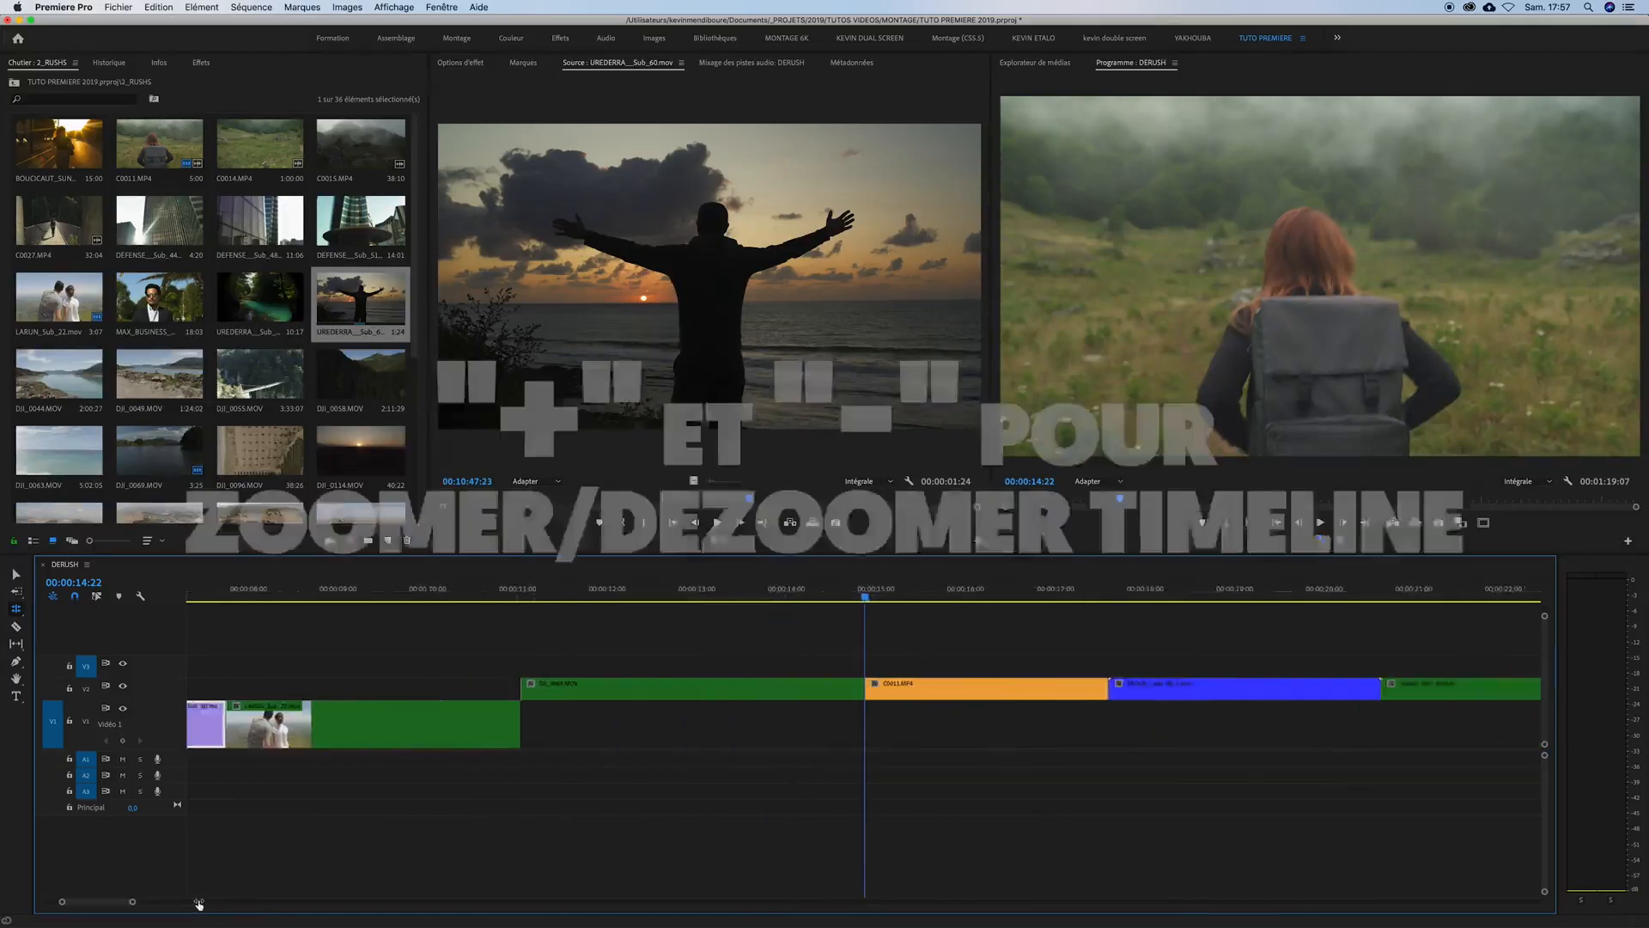
{"action": "key", "text": "plus"}
{"action": "key", "text": "plus"}
{"action": "key", "text": "plus"}
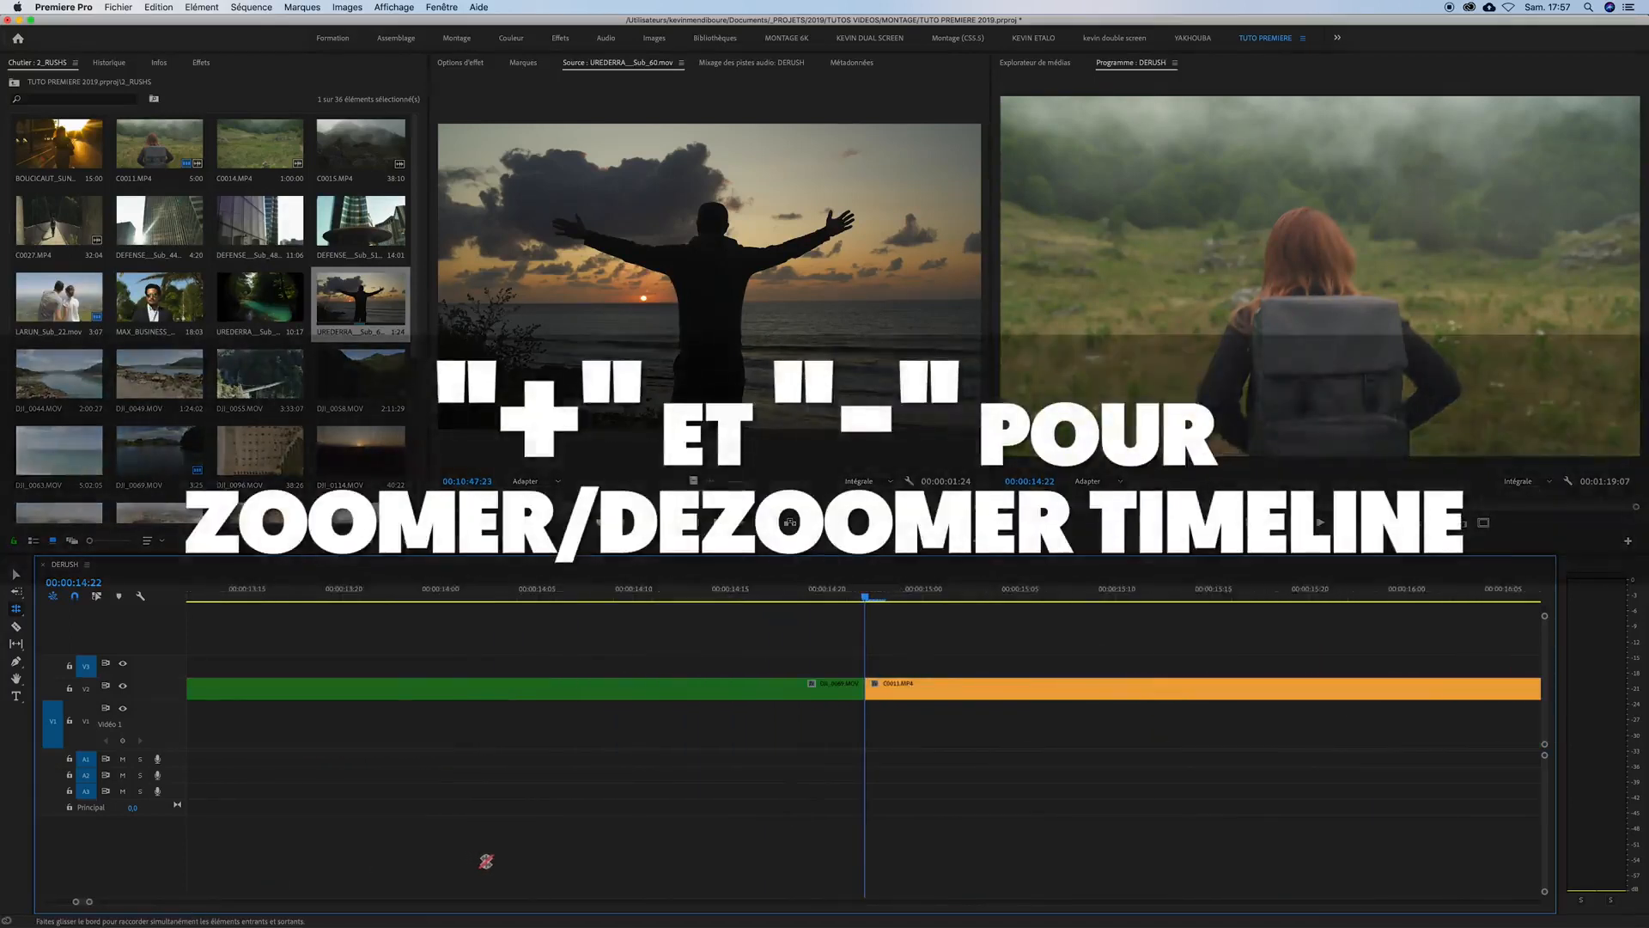
{"action": "key", "text": "minus"}
{"action": "key", "text": "minus"}
{"action": "key", "text": "minus"}
{"action": "key", "text": "plus"}
{"action": "key", "text": "plus"}
{"action": "key", "text": "plus"}
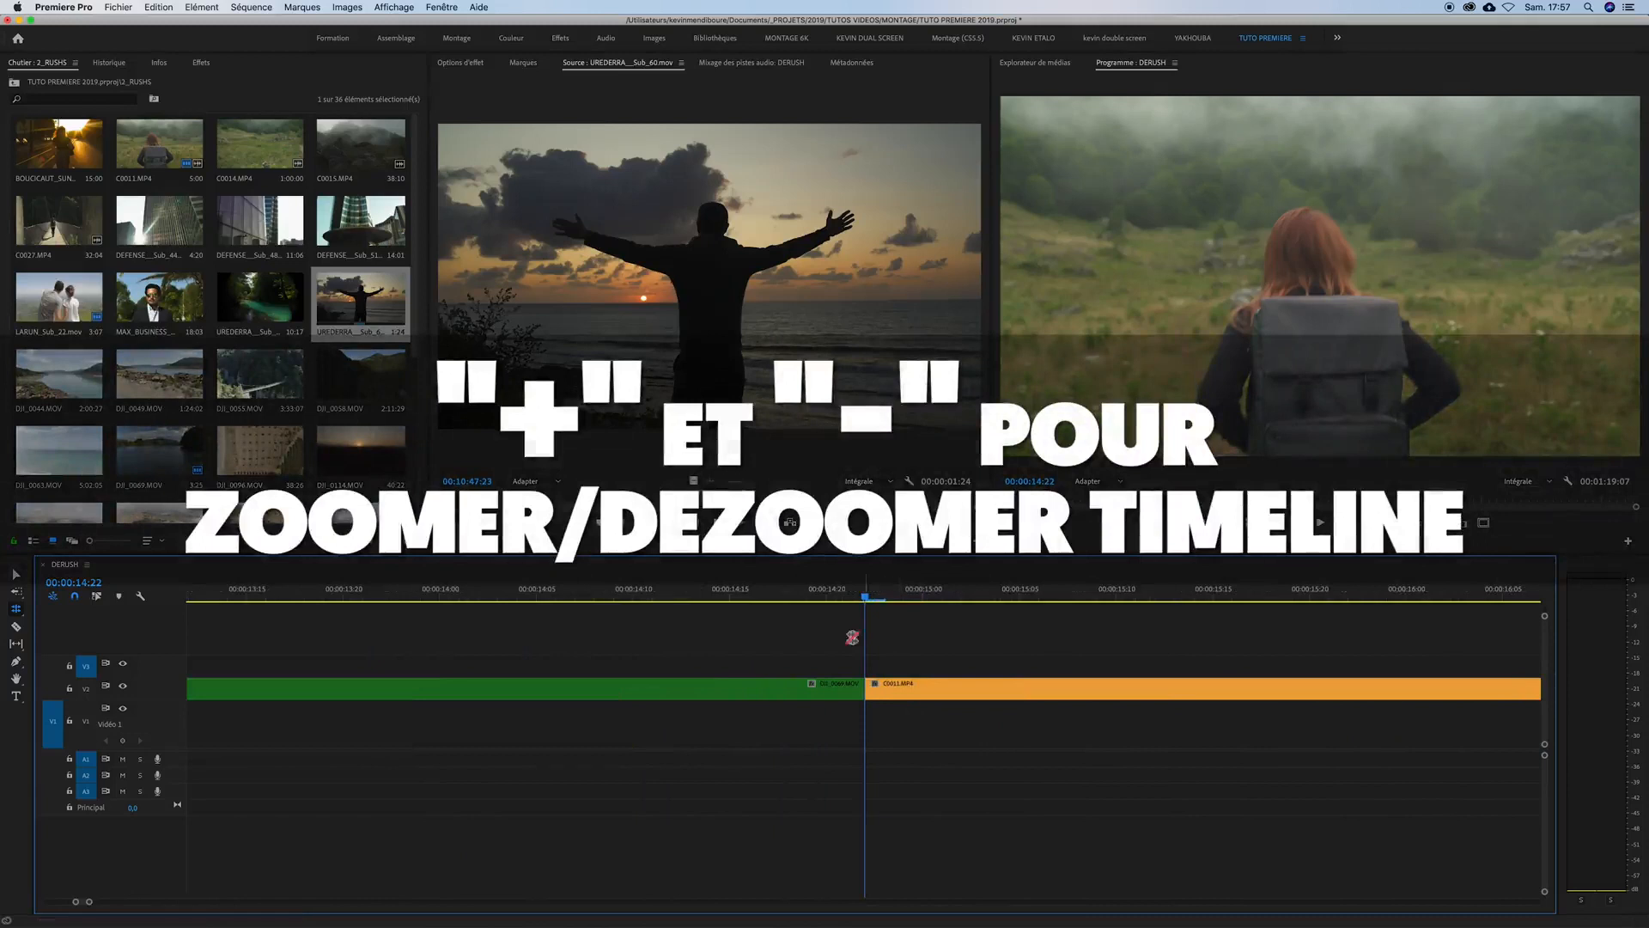
{"action": "left_click", "coordinate": [882, 596]}
{"action": "mouse_move", "coordinate": [882, 596]}
{"action": "left_mouse_down"}
{"action": "mouse_move", "coordinate": [725, 596]}
{"action": "mouse_move", "coordinate": [883, 596]}
{"action": "mouse_move", "coordinate": [809, 599]}
{"action": "mouse_move", "coordinate": [865, 599]}
{"action": "left_mouse_up"}
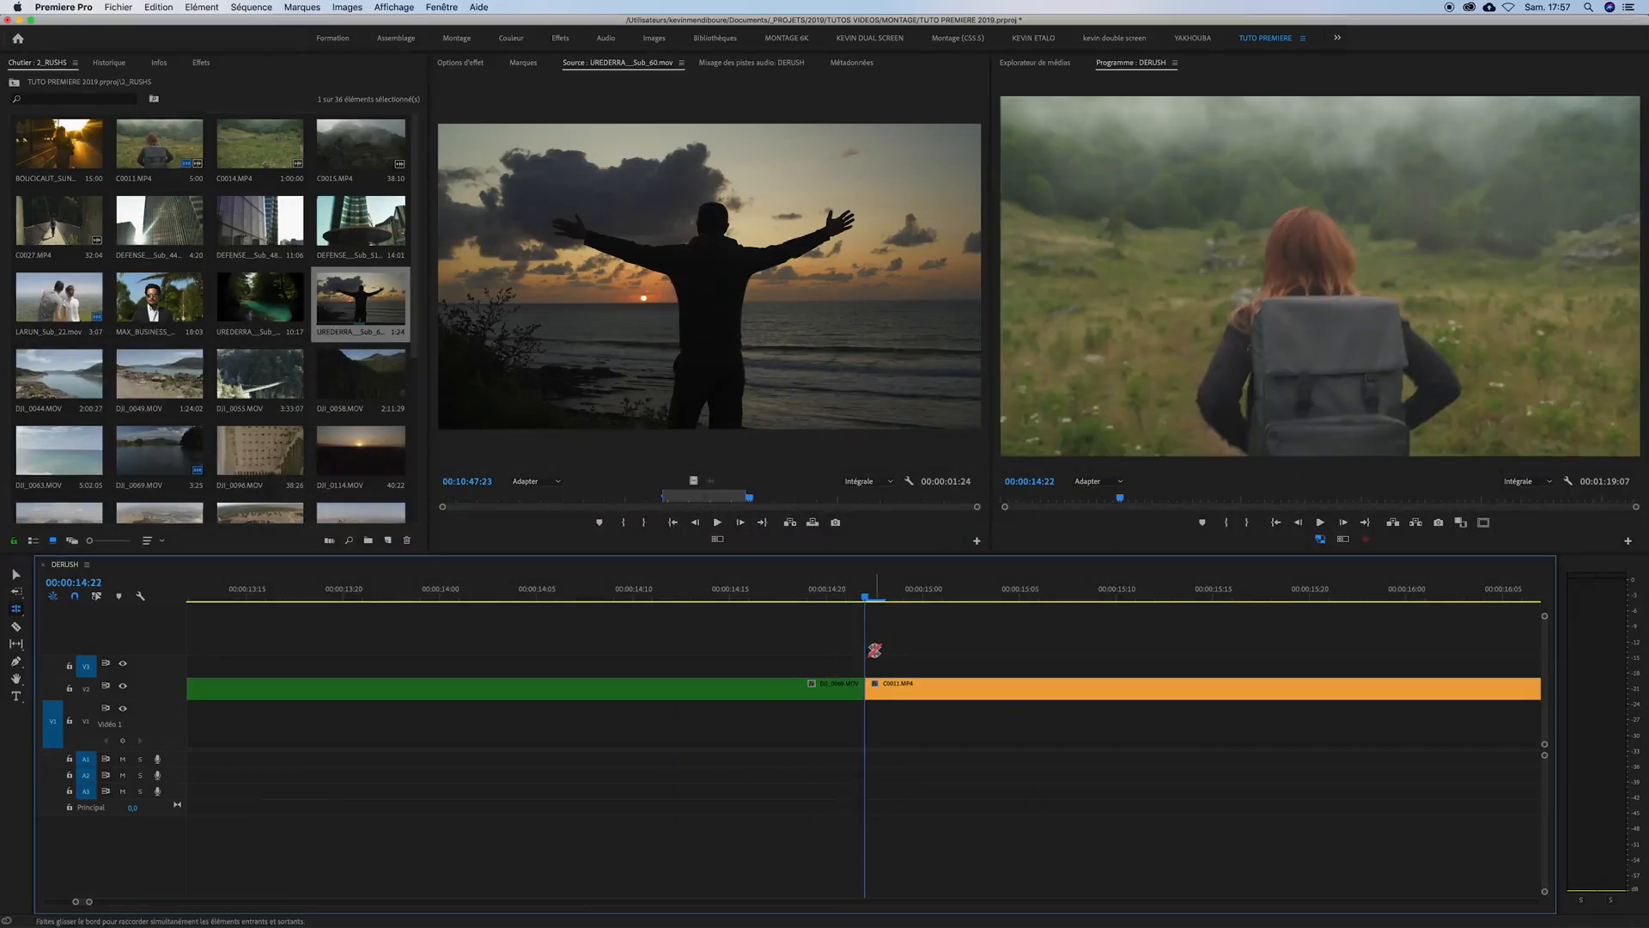
{"action": "key", "text": "minus"}
{"action": "key", "text": "minus"}
{"action": "key", "text": "minus"}
{"action": "key", "text": "minus"}
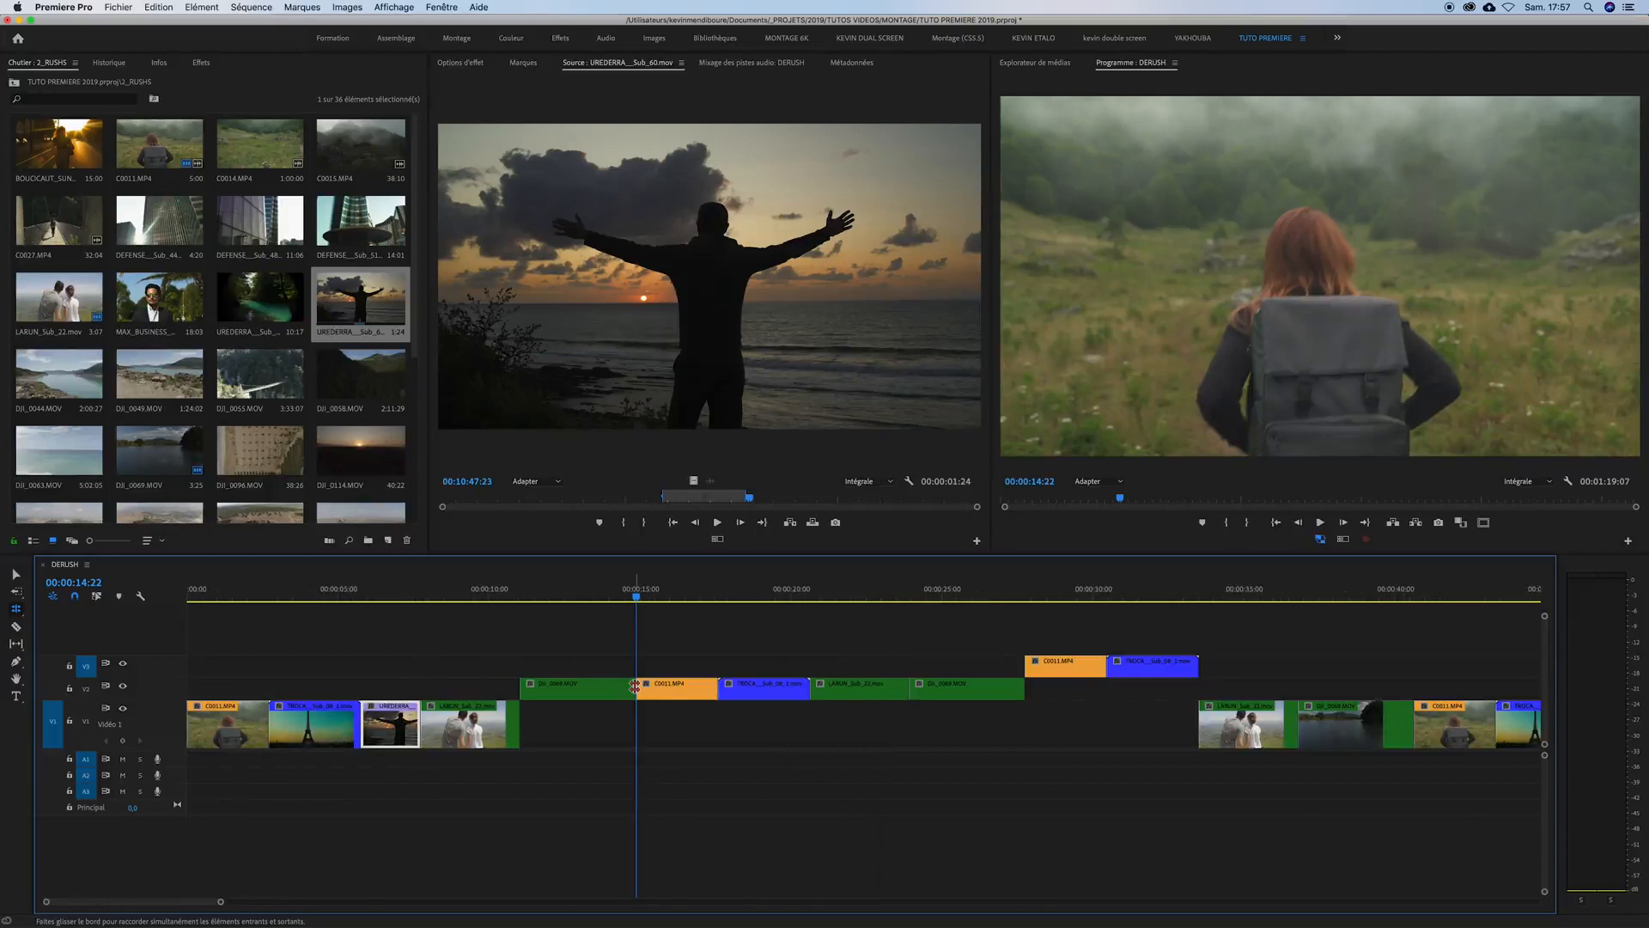
- Roll the V2 cut between DJI_0069.MOV and C0011.MP4 to about 00:00:16:00 and play back the transition
{"action": "mouse_move", "coordinate": [634, 686]}
{"action": "left_mouse_down"}
{"action": "mouse_move", "coordinate": [664, 684]}
{"action": "mouse_move", "coordinate": [633, 683]}
{"action": "left_mouse_up"}
{"action": "left_click_drag", "start_coordinate": [647, 683], "coordinate": [670, 683]}
{"action": "left_click_drag", "start_coordinate": [636, 592], "coordinate": [589, 593]}
{"action": "key", "text": "space"}
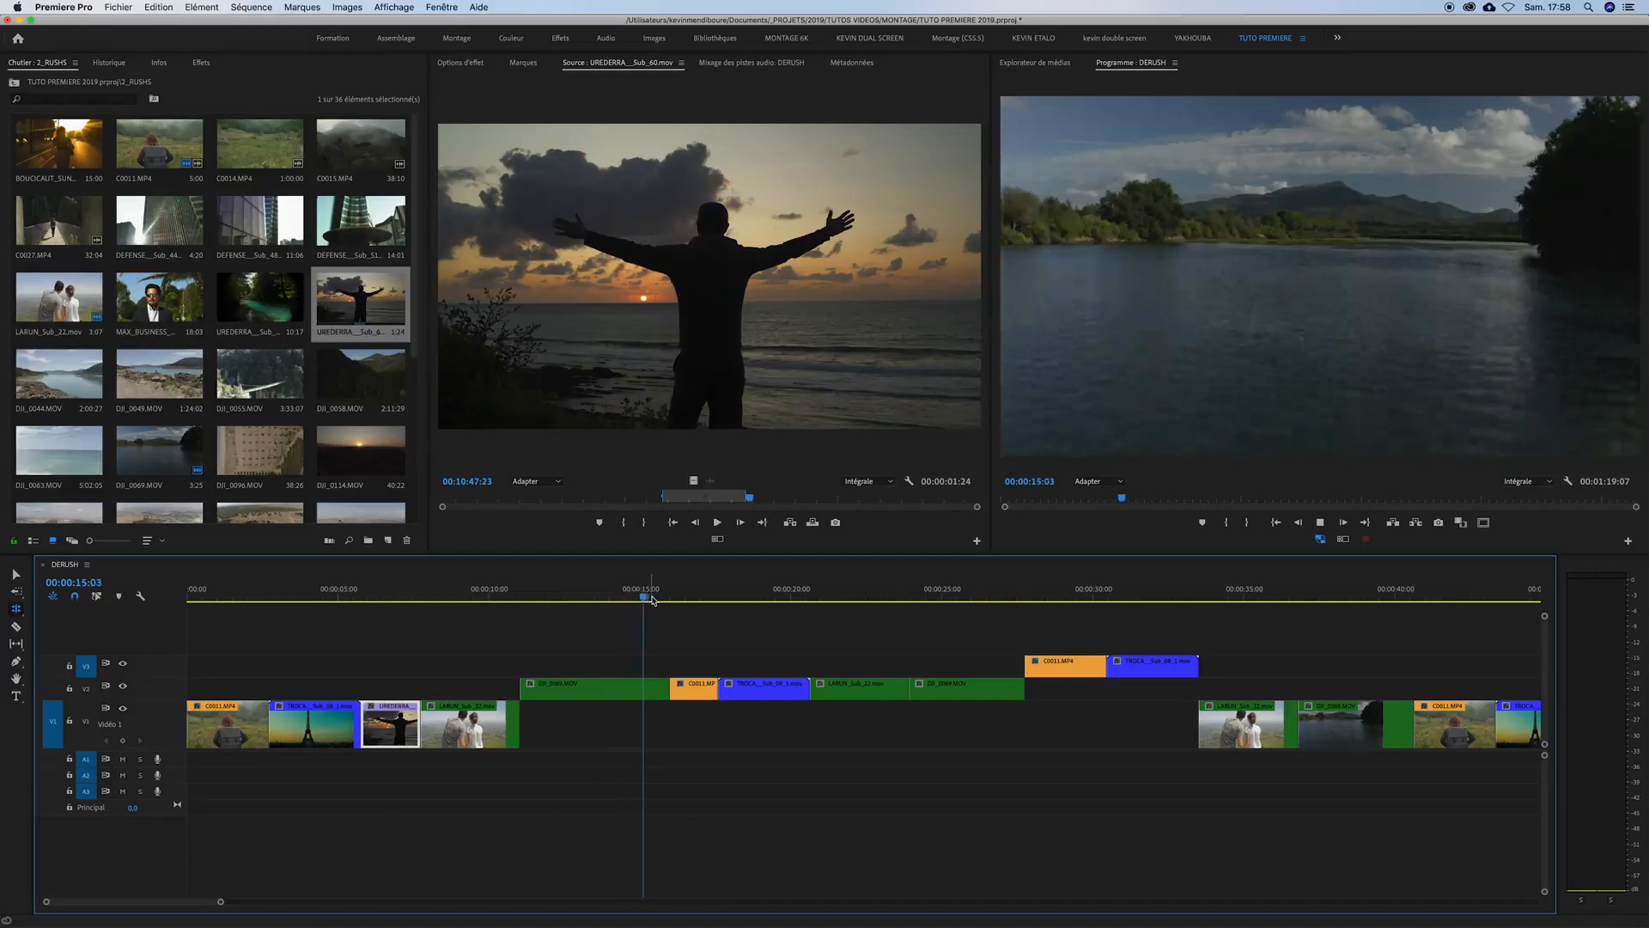
- Trim the start of the Eiffel Tower clip on V2 to about 00:00:18:19, opening a gap after C0011.MP4
{"action": "left_click", "coordinate": [17, 610]}
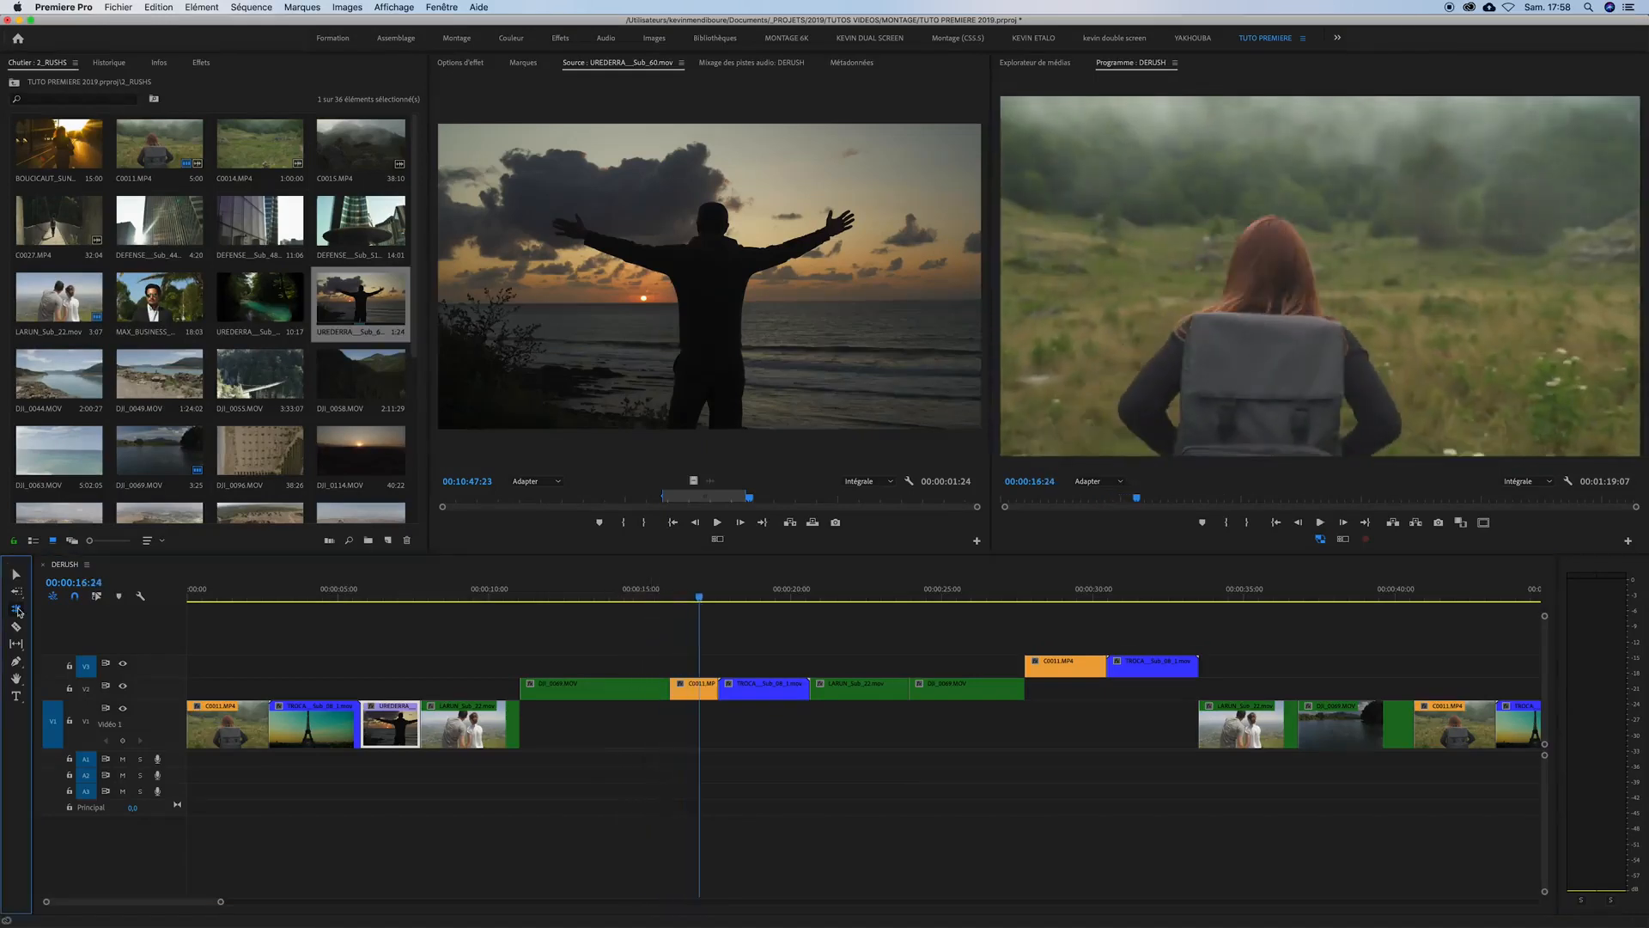
{"action": "left_click", "coordinate": [18, 611]}
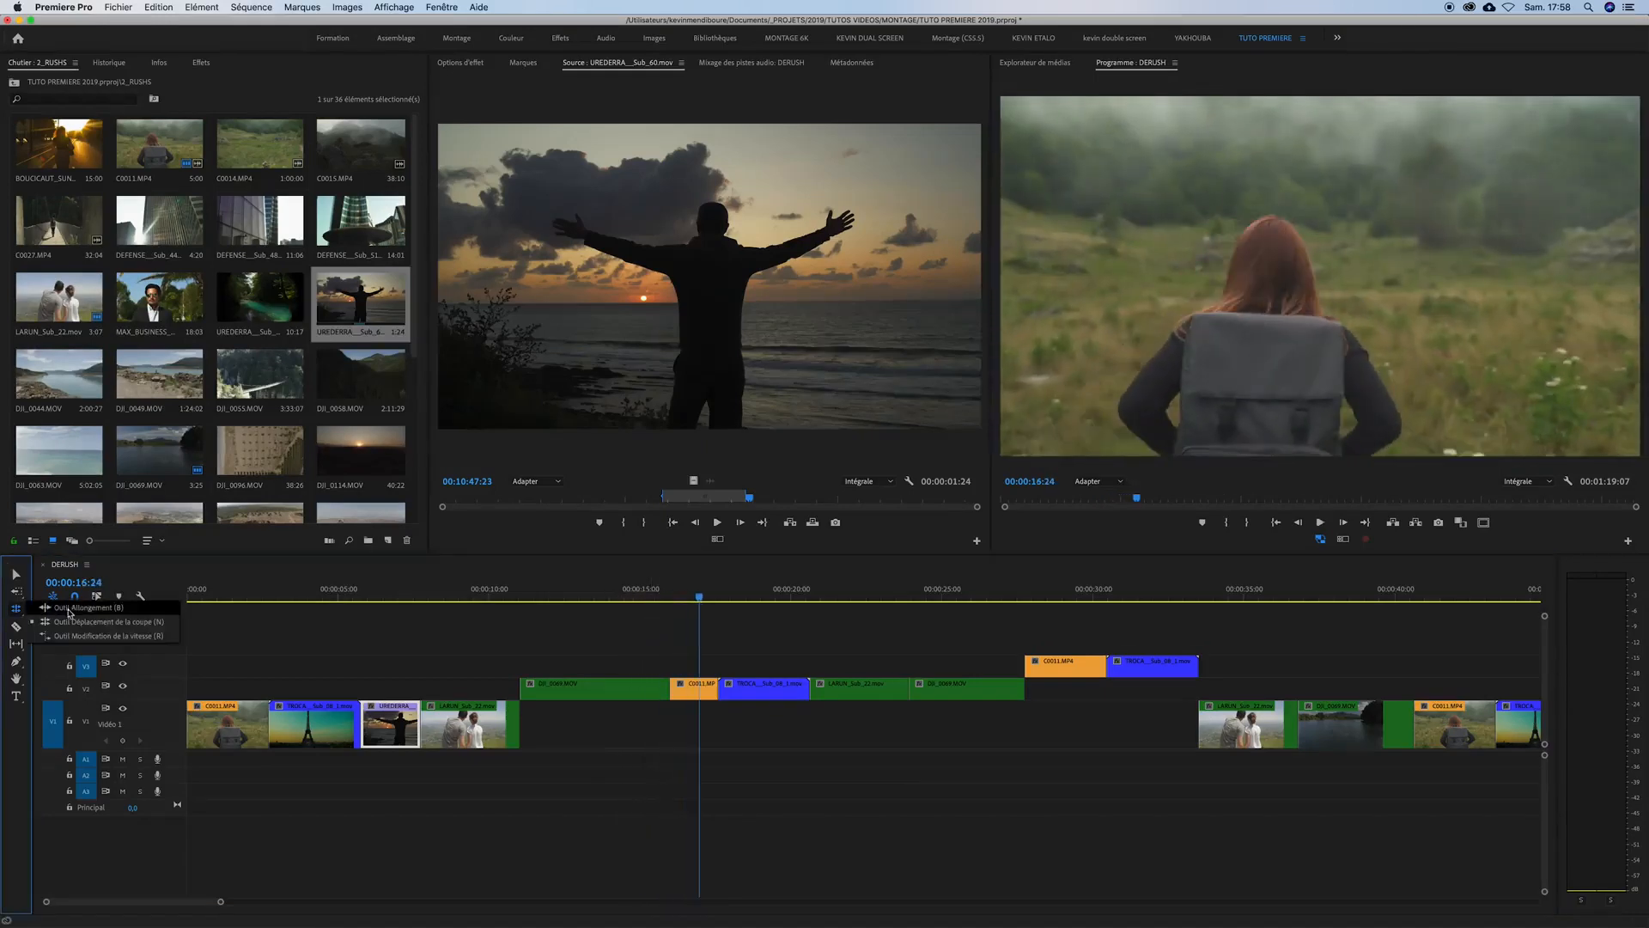
{"action": "left_click", "coordinate": [117, 637]}
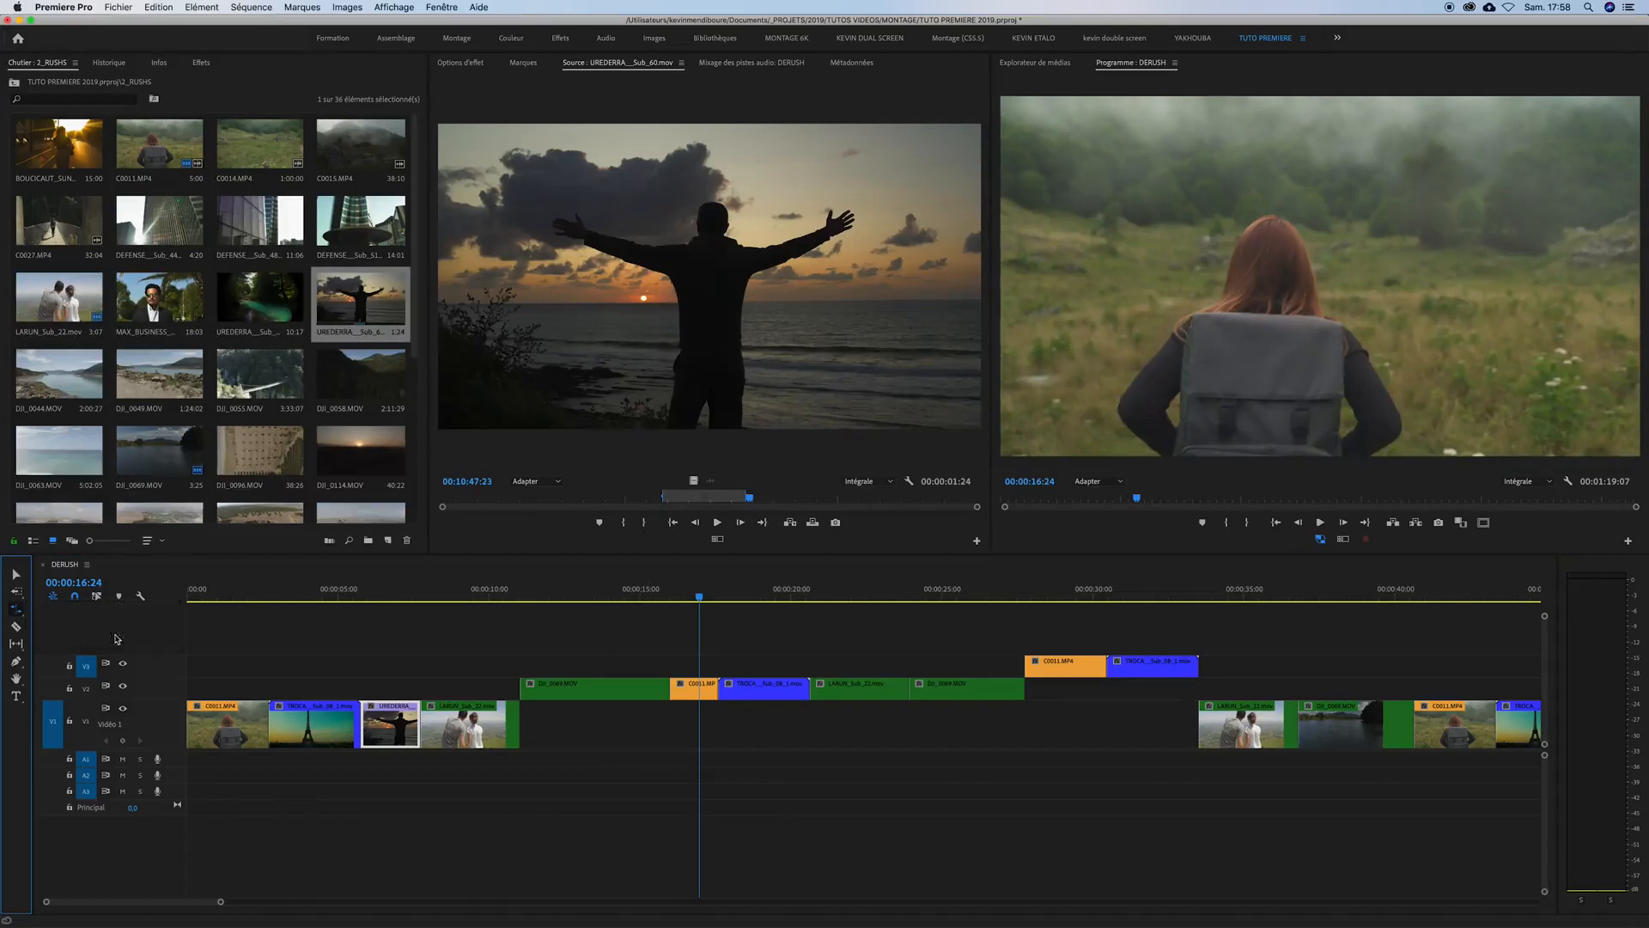
{"action": "left_click", "coordinate": [692, 592]}
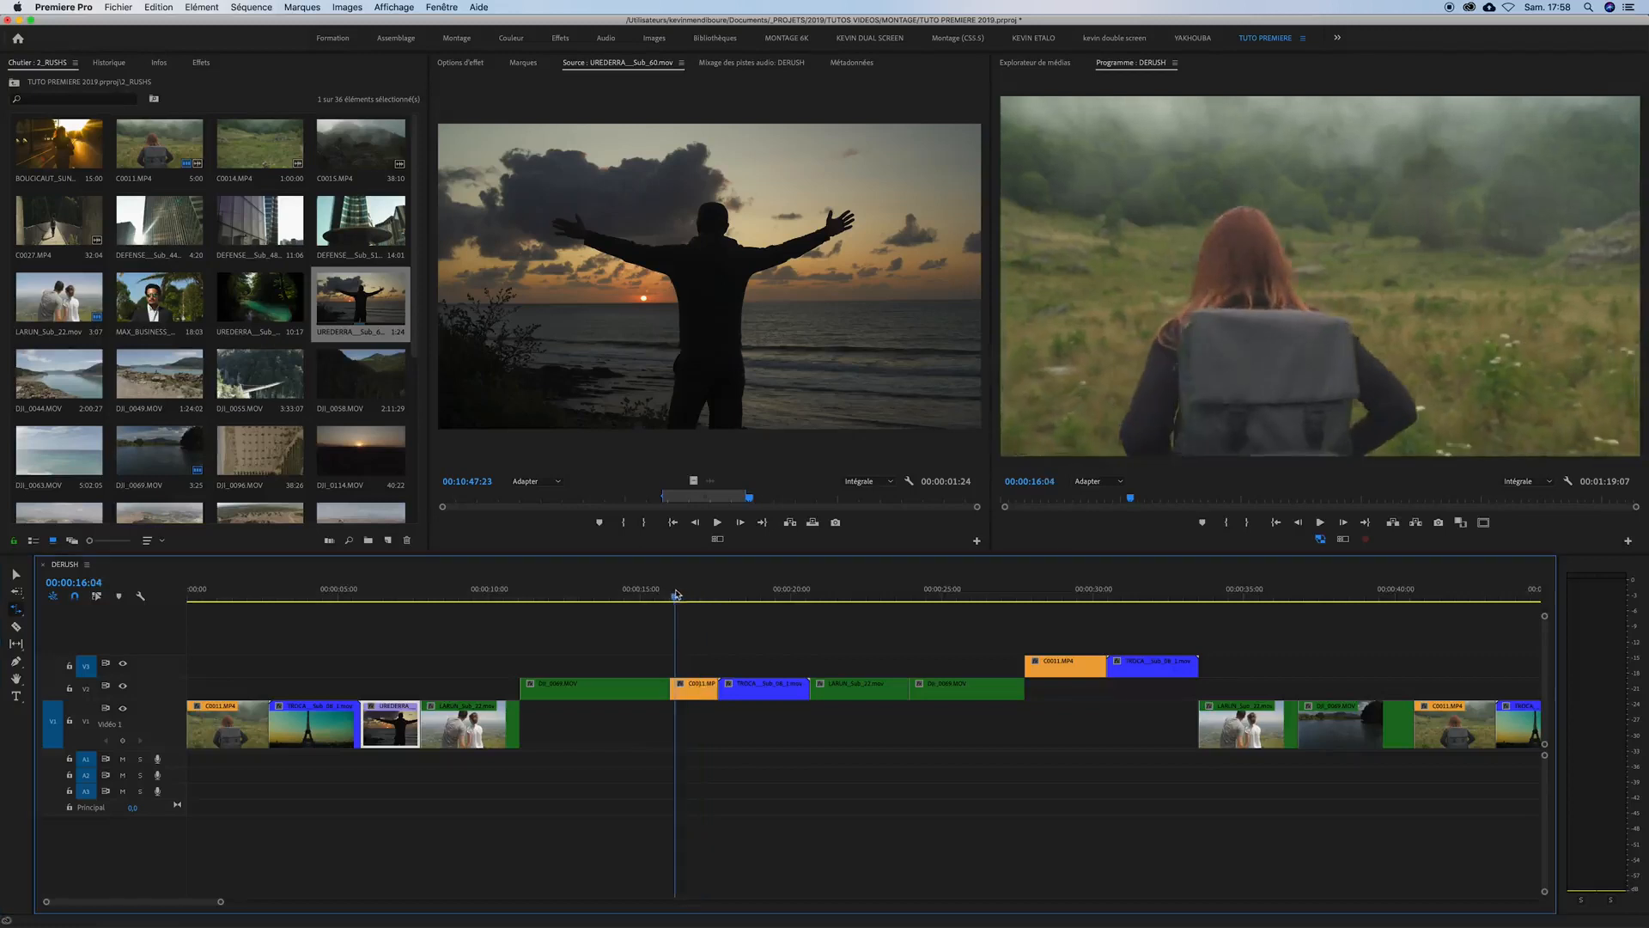
{"action": "left_click_drag", "start_coordinate": [702, 593], "coordinate": [699, 601]}
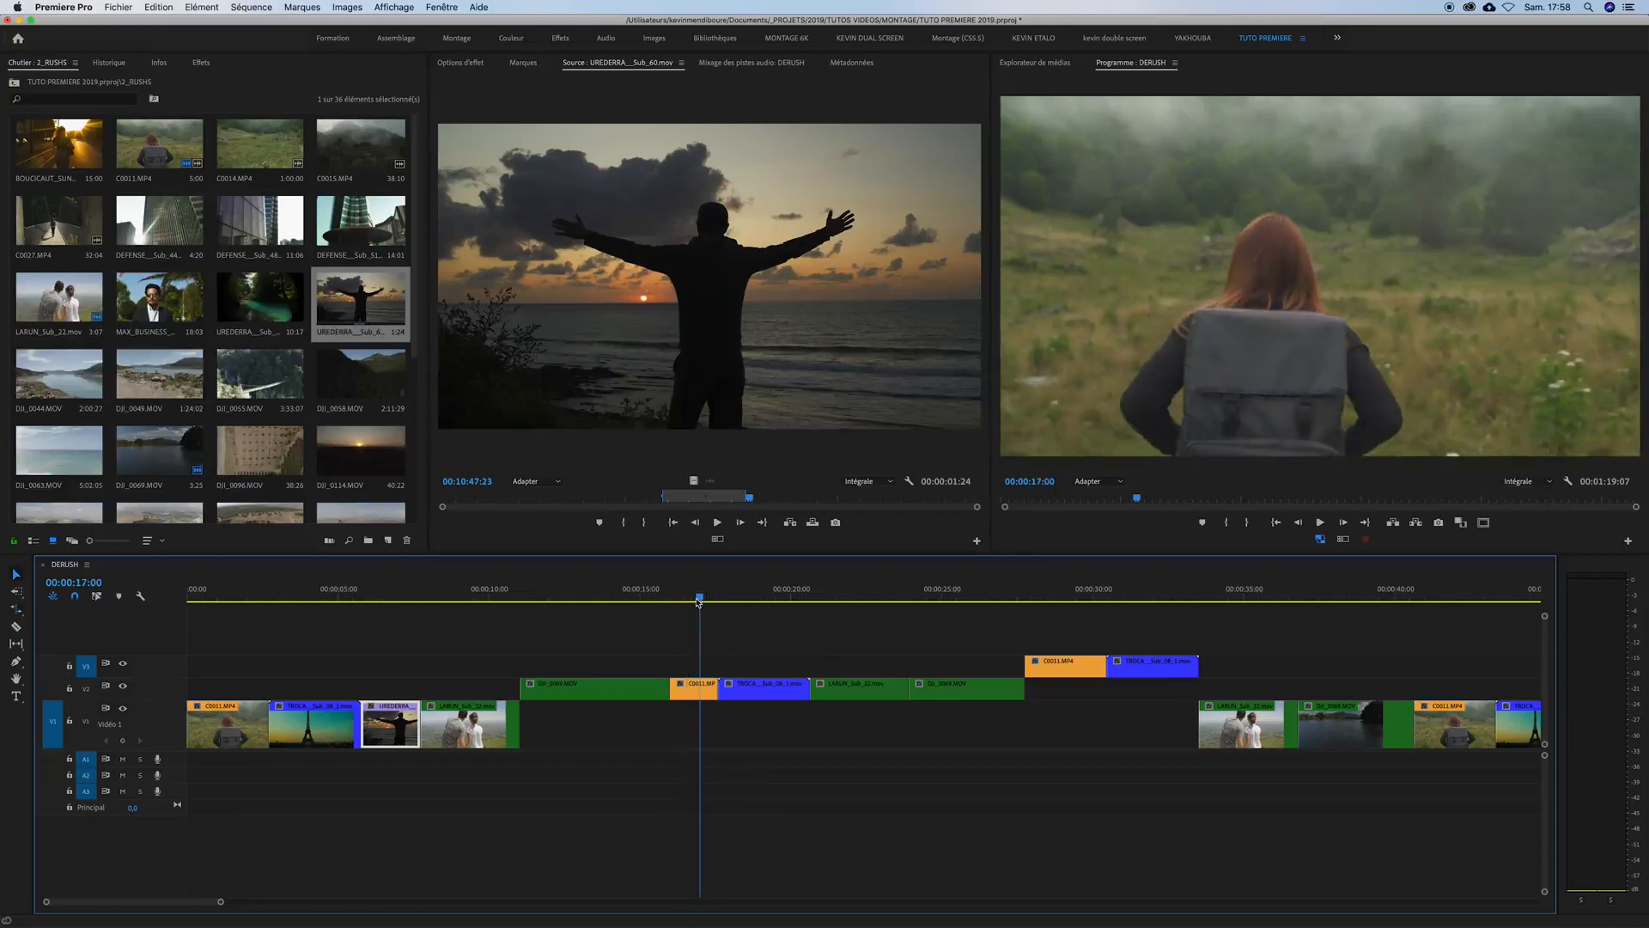
{"action": "left_click_drag", "start_coordinate": [721, 683], "coordinate": [756, 683]}
{"action": "left_click", "coordinate": [733, 595]}
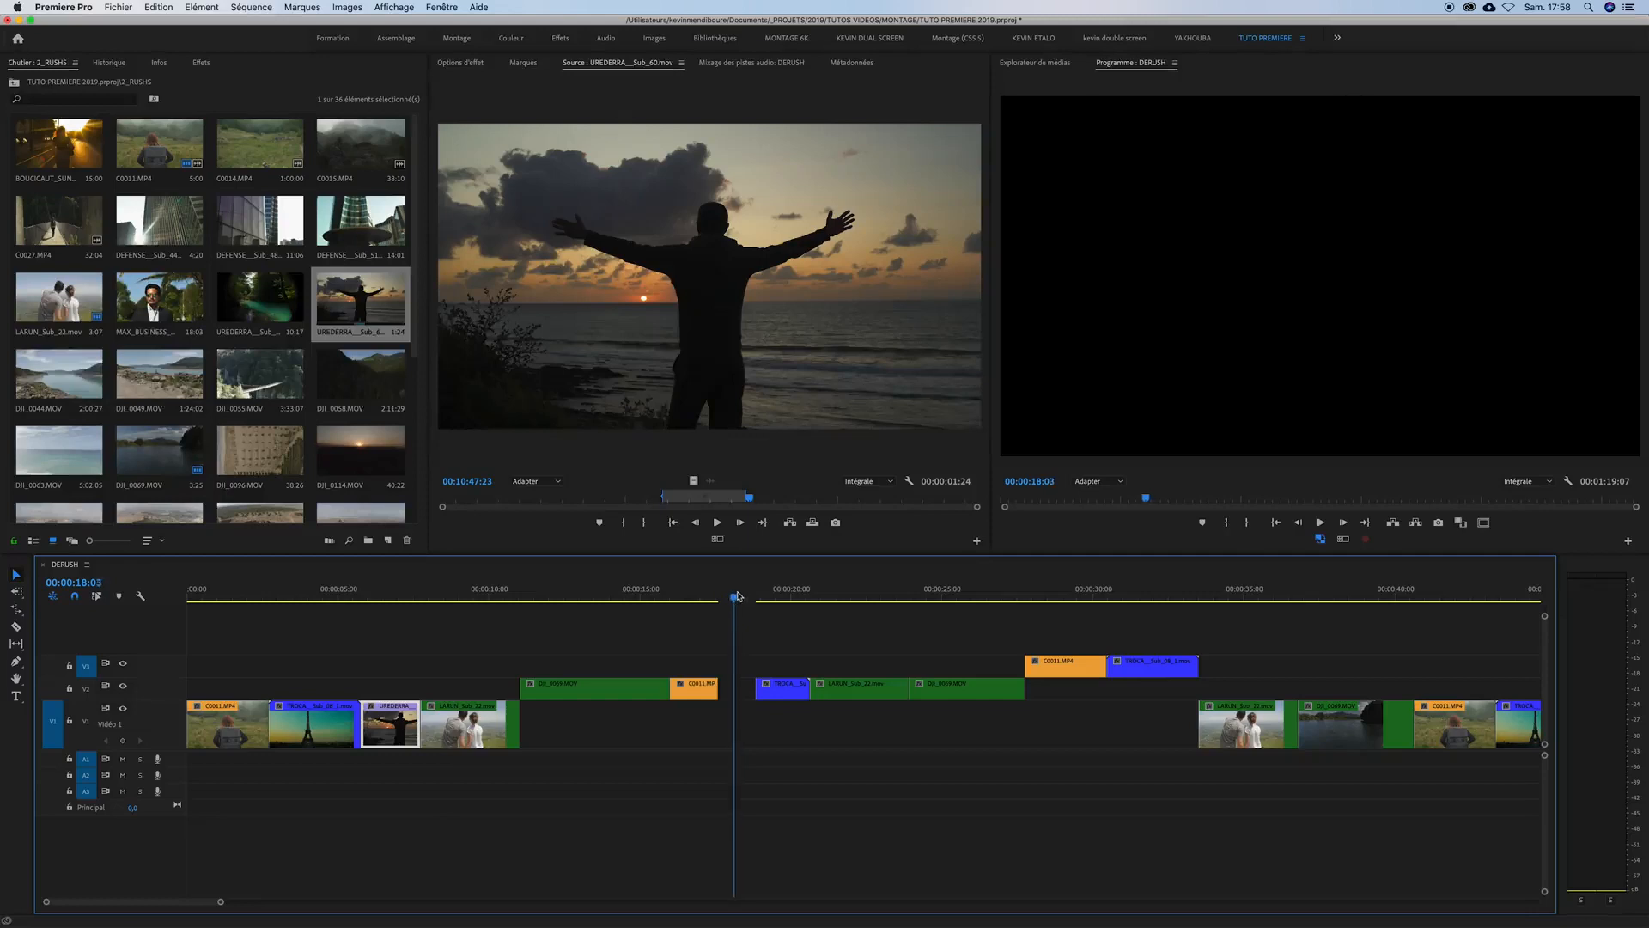
- Extend C0011.MP4 on V2 with the Rate Stretch tool until it fills the gap before the Eiffel Tower clip
{"action": "left_click_drag", "start_coordinate": [735, 594], "coordinate": [693, 600]}
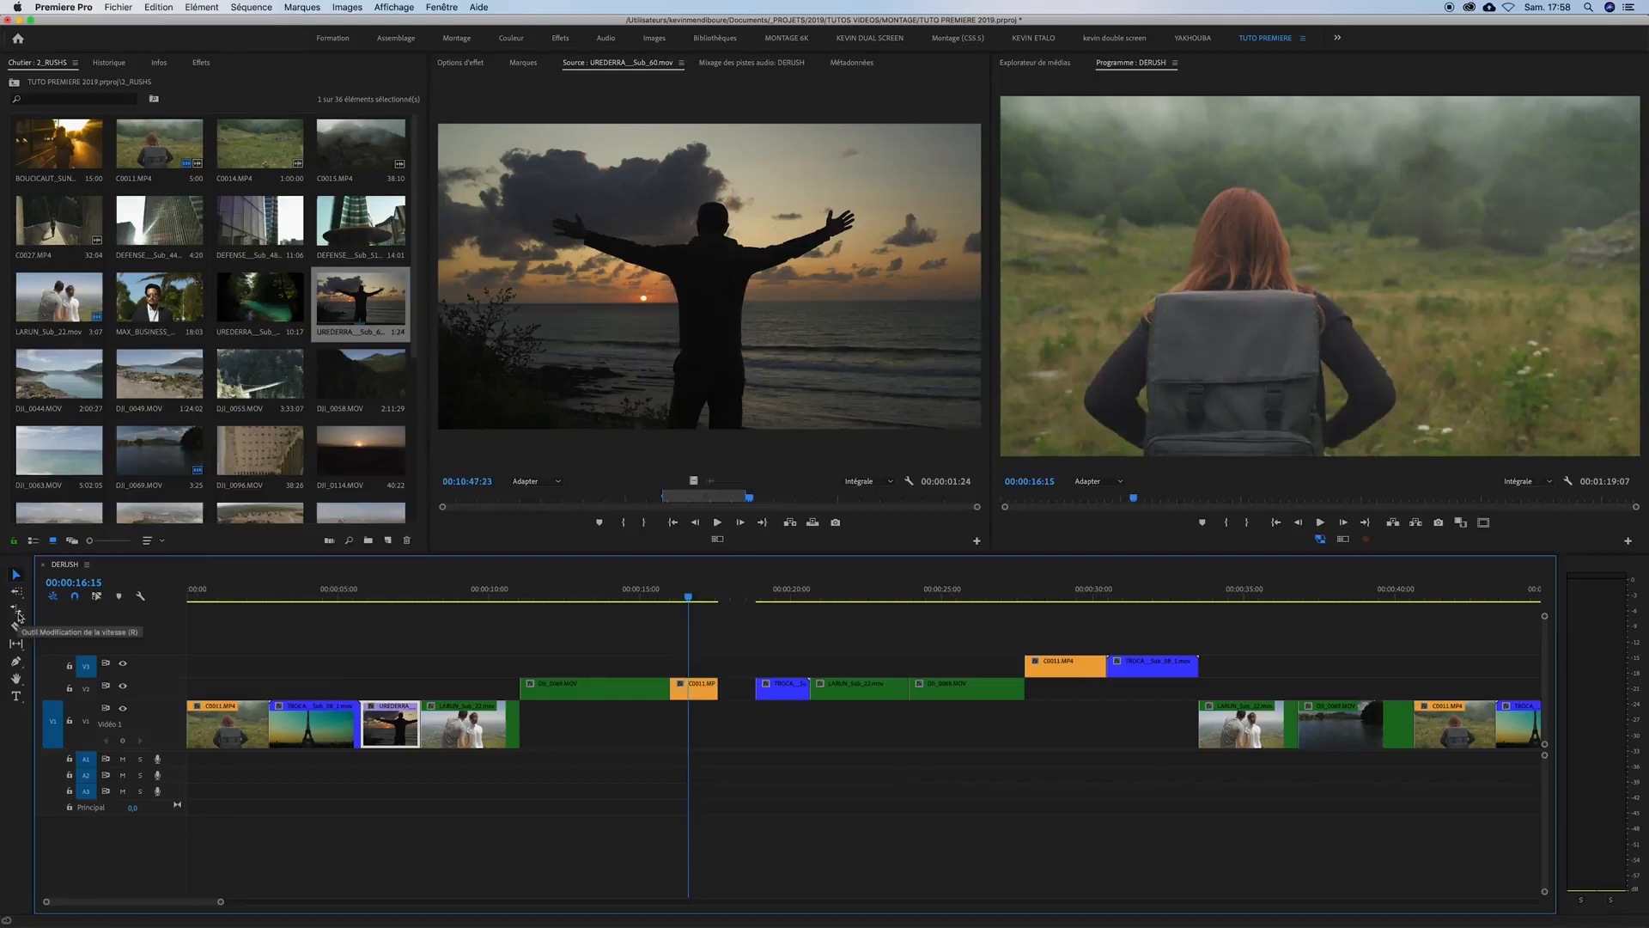
{"action": "left_click", "coordinate": [18, 613]}
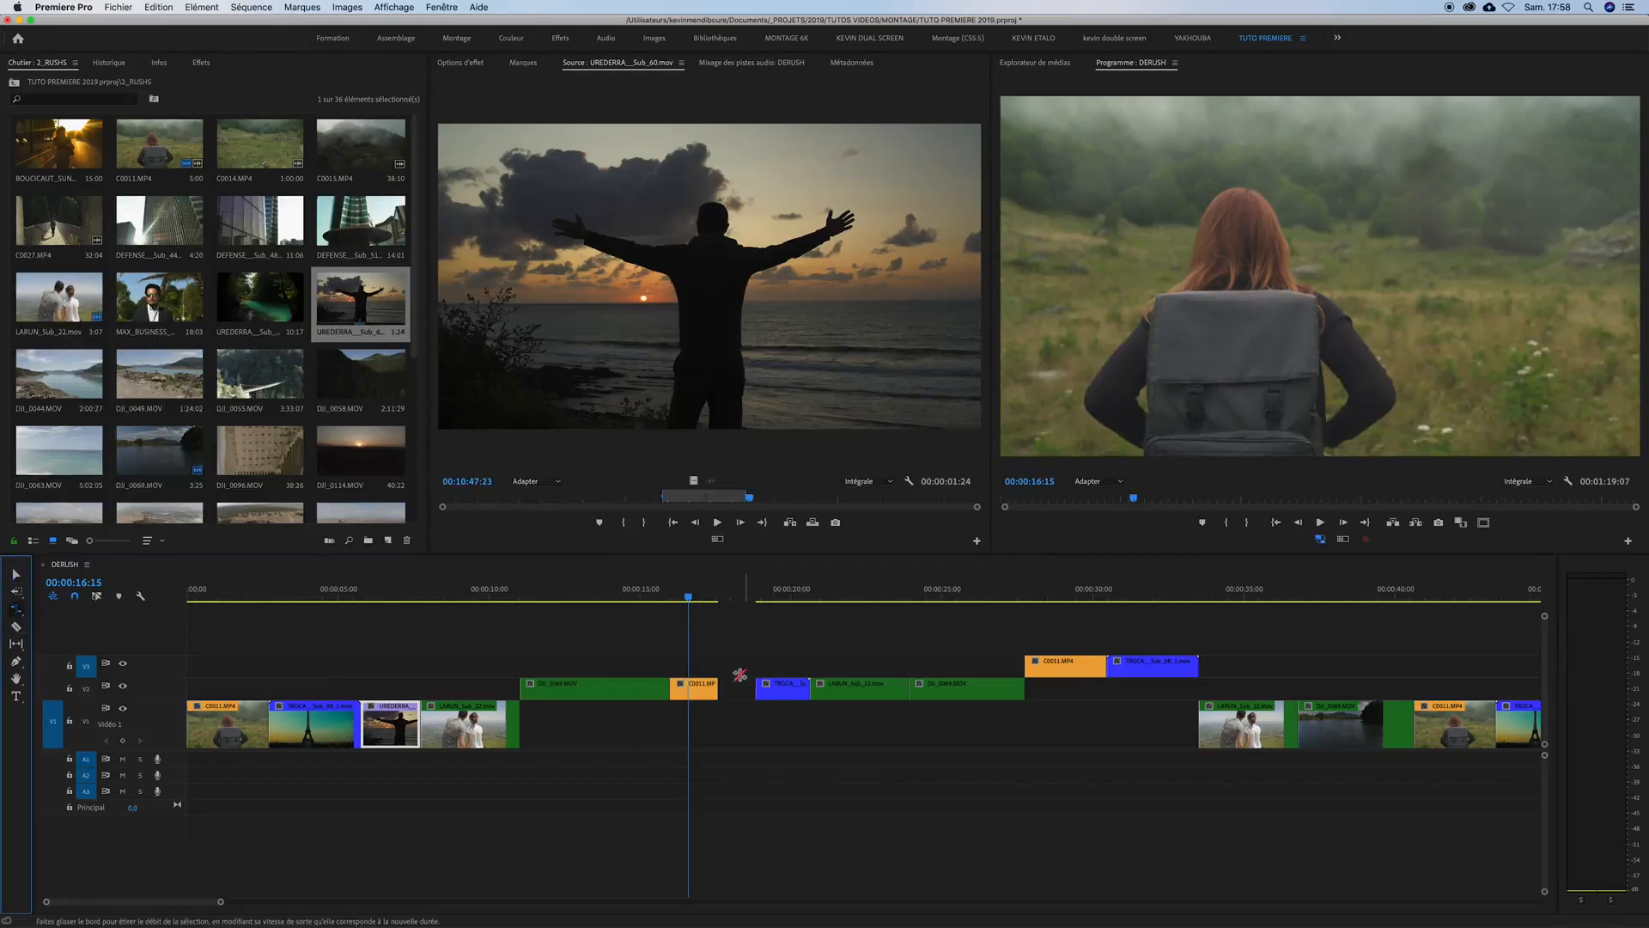
{"action": "left_click_drag", "start_coordinate": [718, 682], "coordinate": [744, 682]}
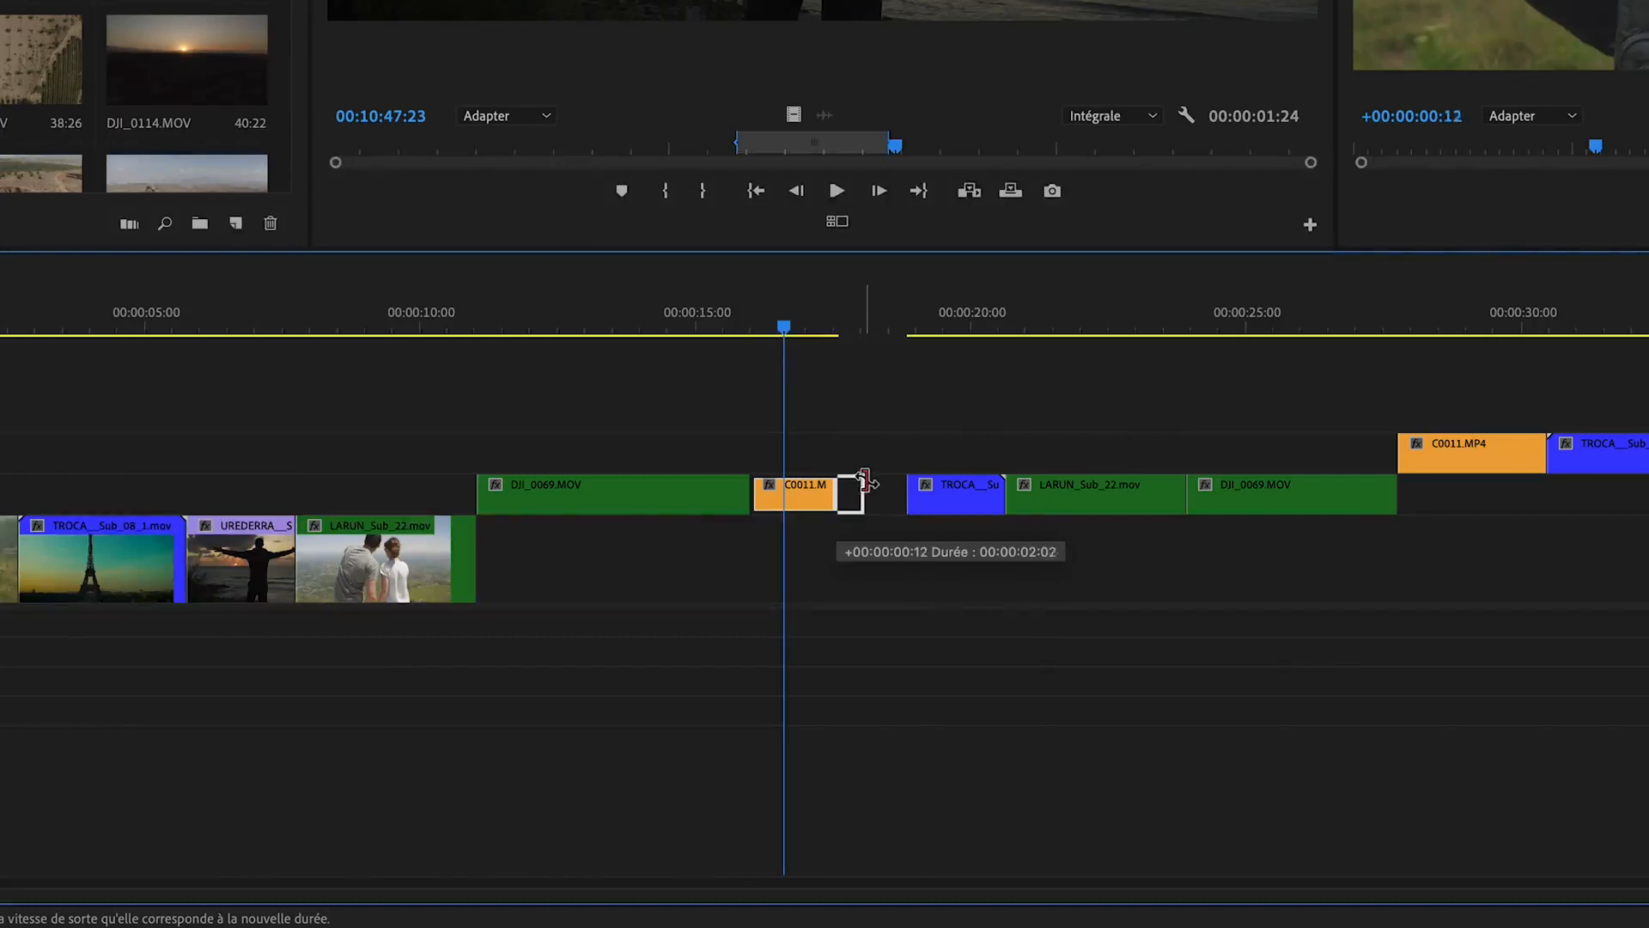
{"action": "left_click_drag", "start_coordinate": [882, 481], "coordinate": [906, 481]}
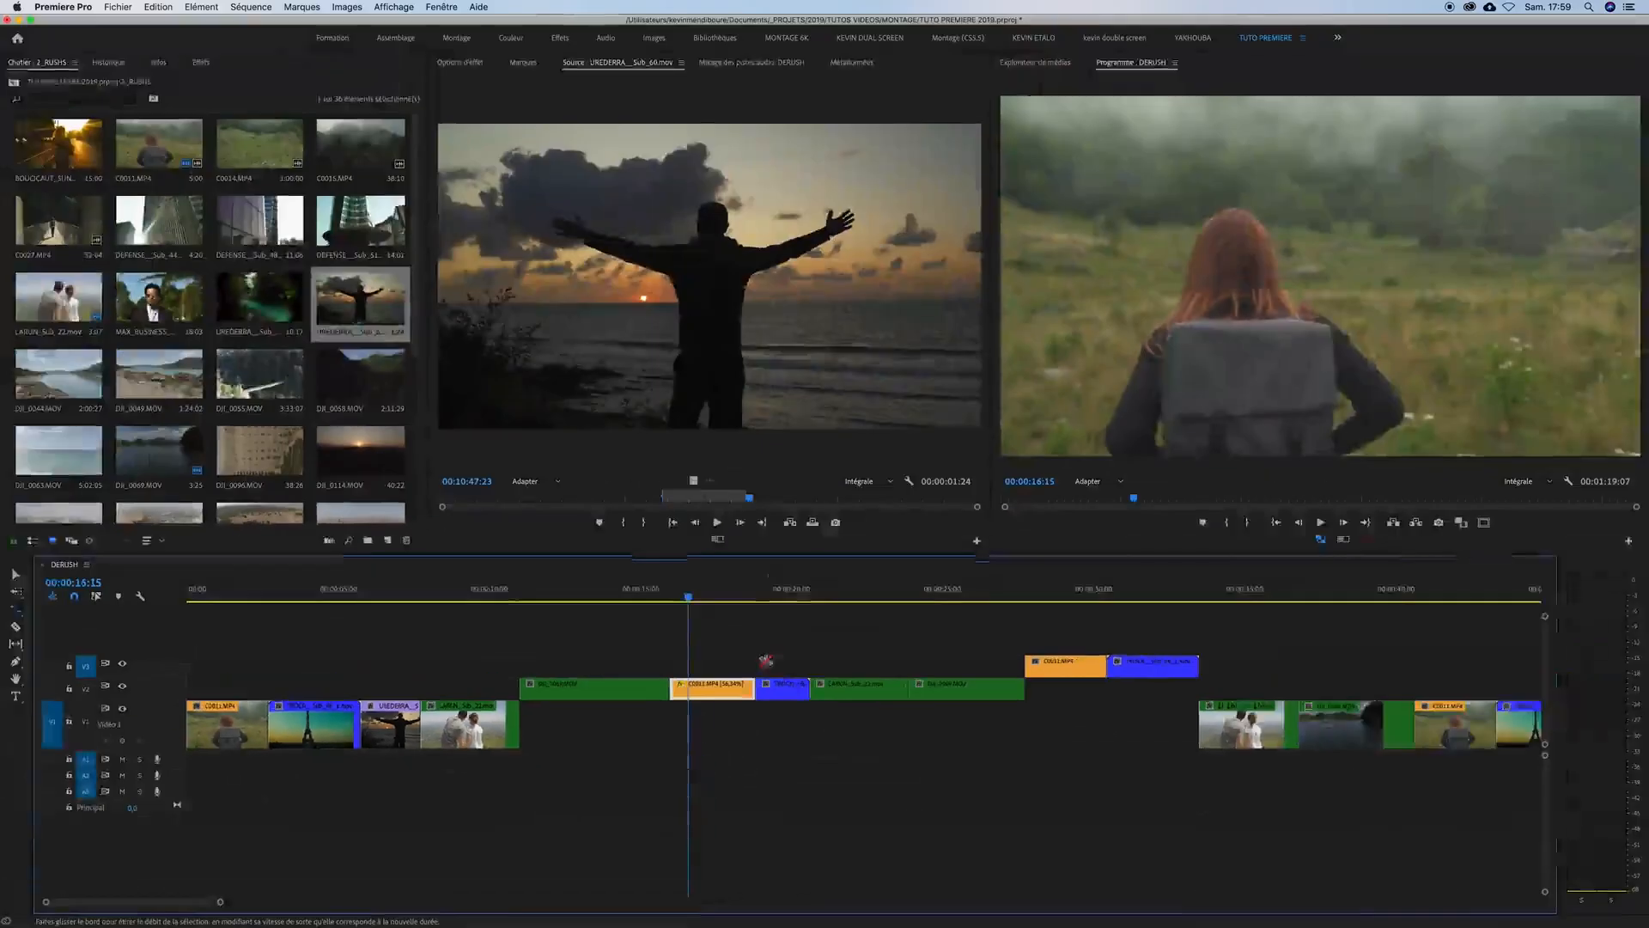
- Play the stretched C0011.MP4 clip from its start and leave the playhead at 00:00:17:01
{"action": "key", "text": "v"}
{"action": "key", "text": "space"}
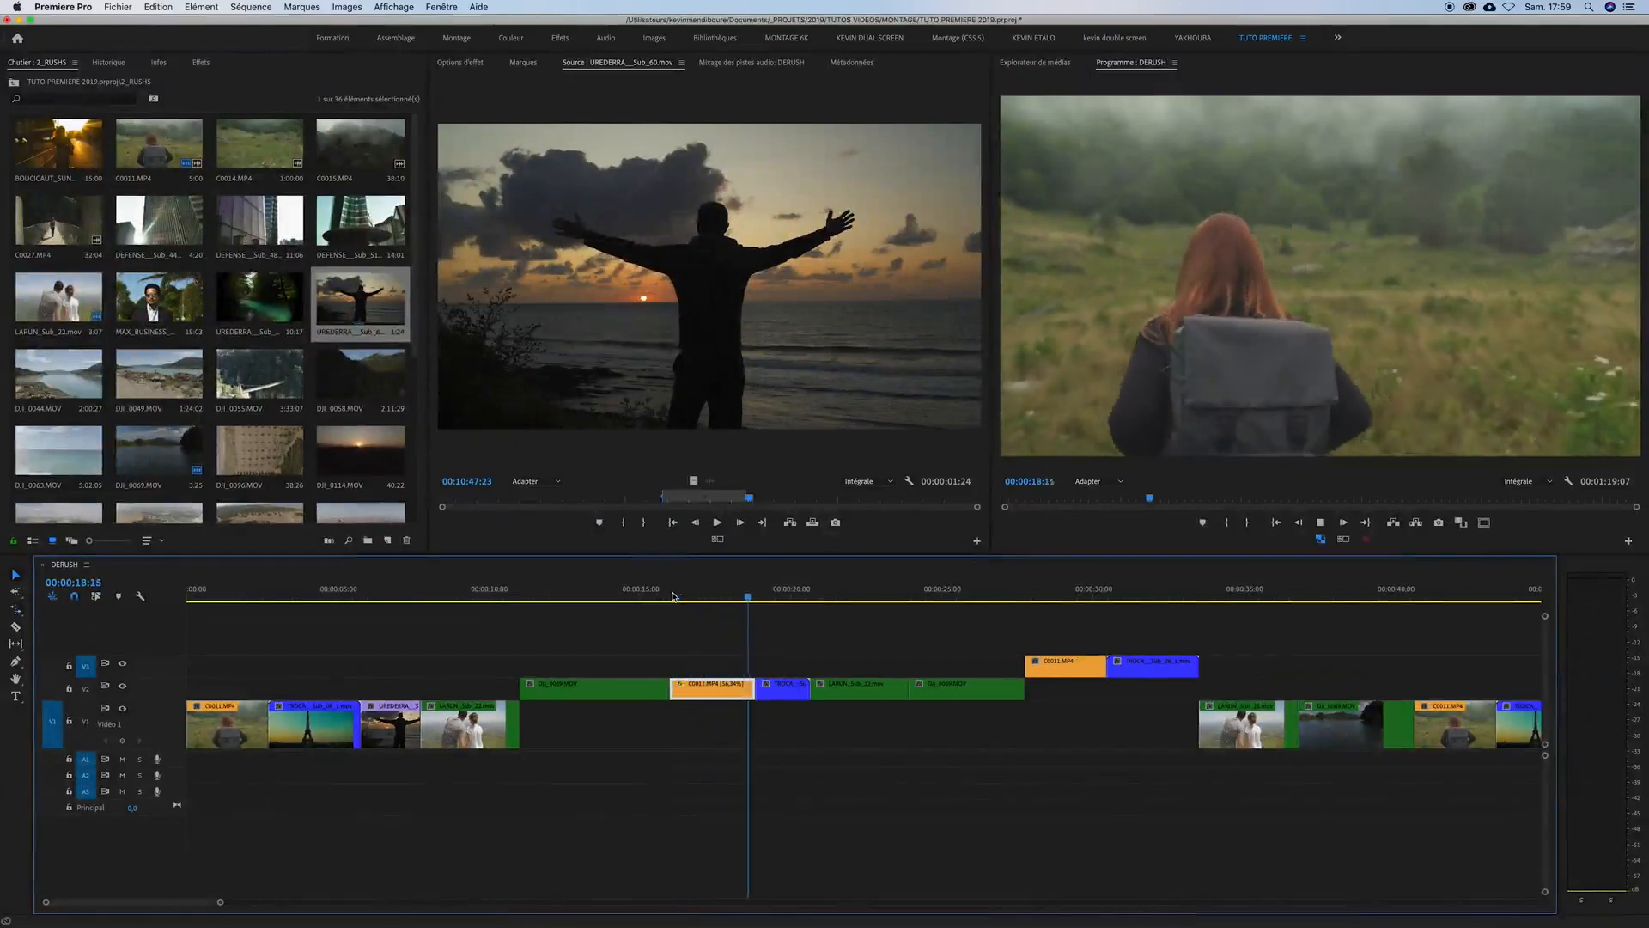
{"action": "left_click", "coordinate": [672, 595]}
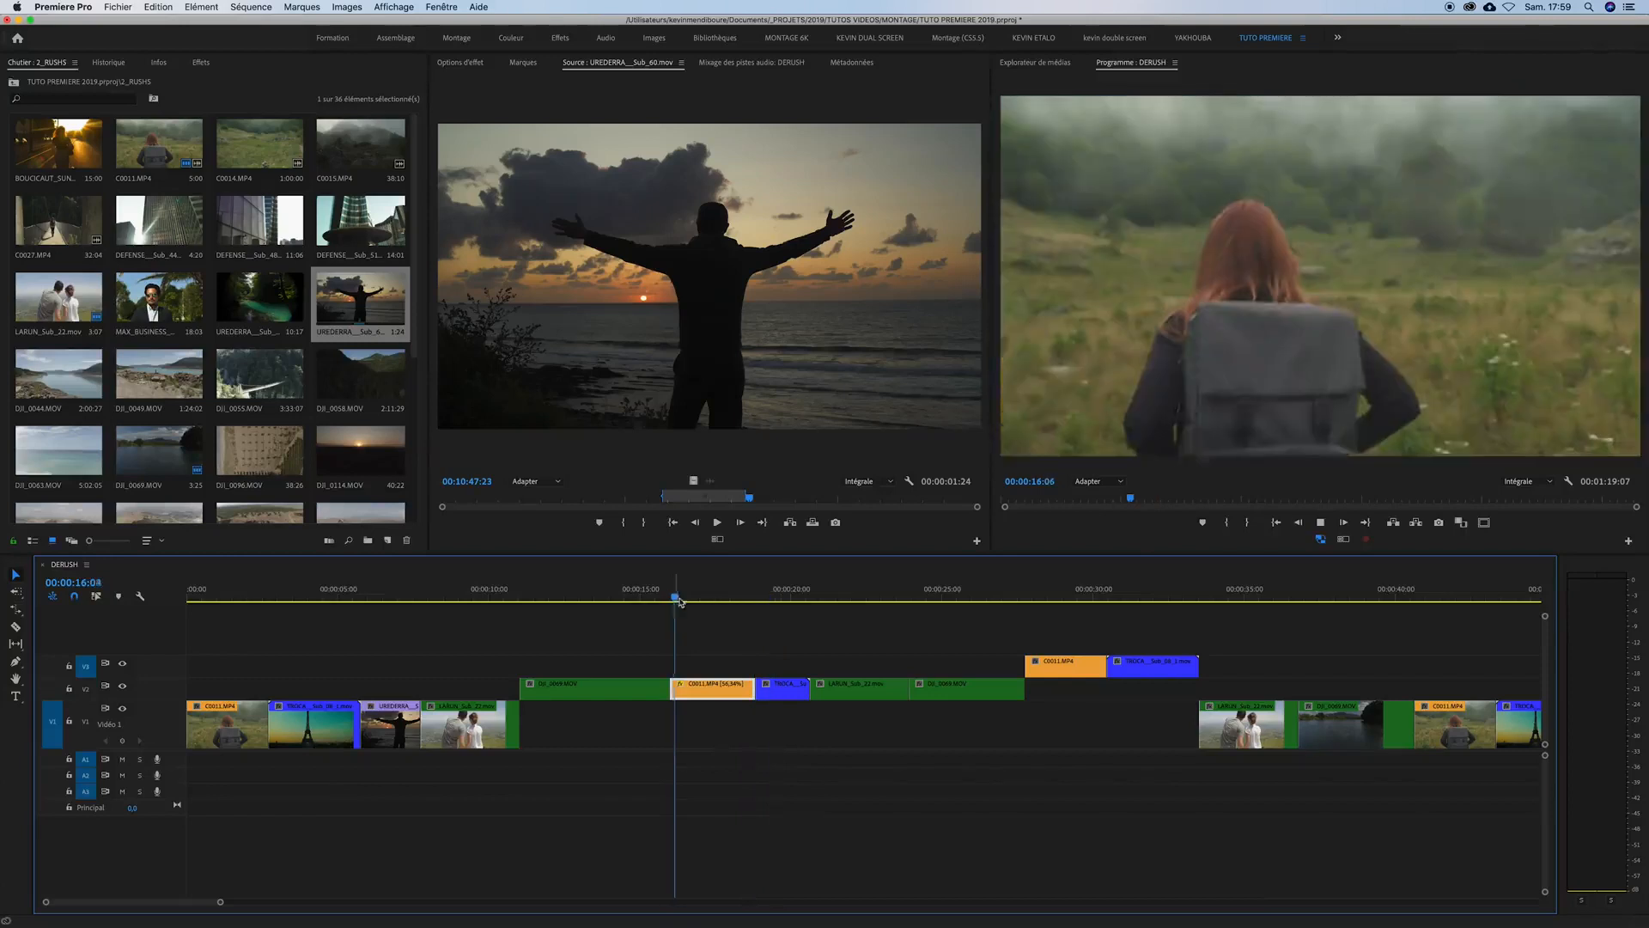
{"action": "key", "text": "space"}
{"action": "left_click", "coordinate": [702, 591]}
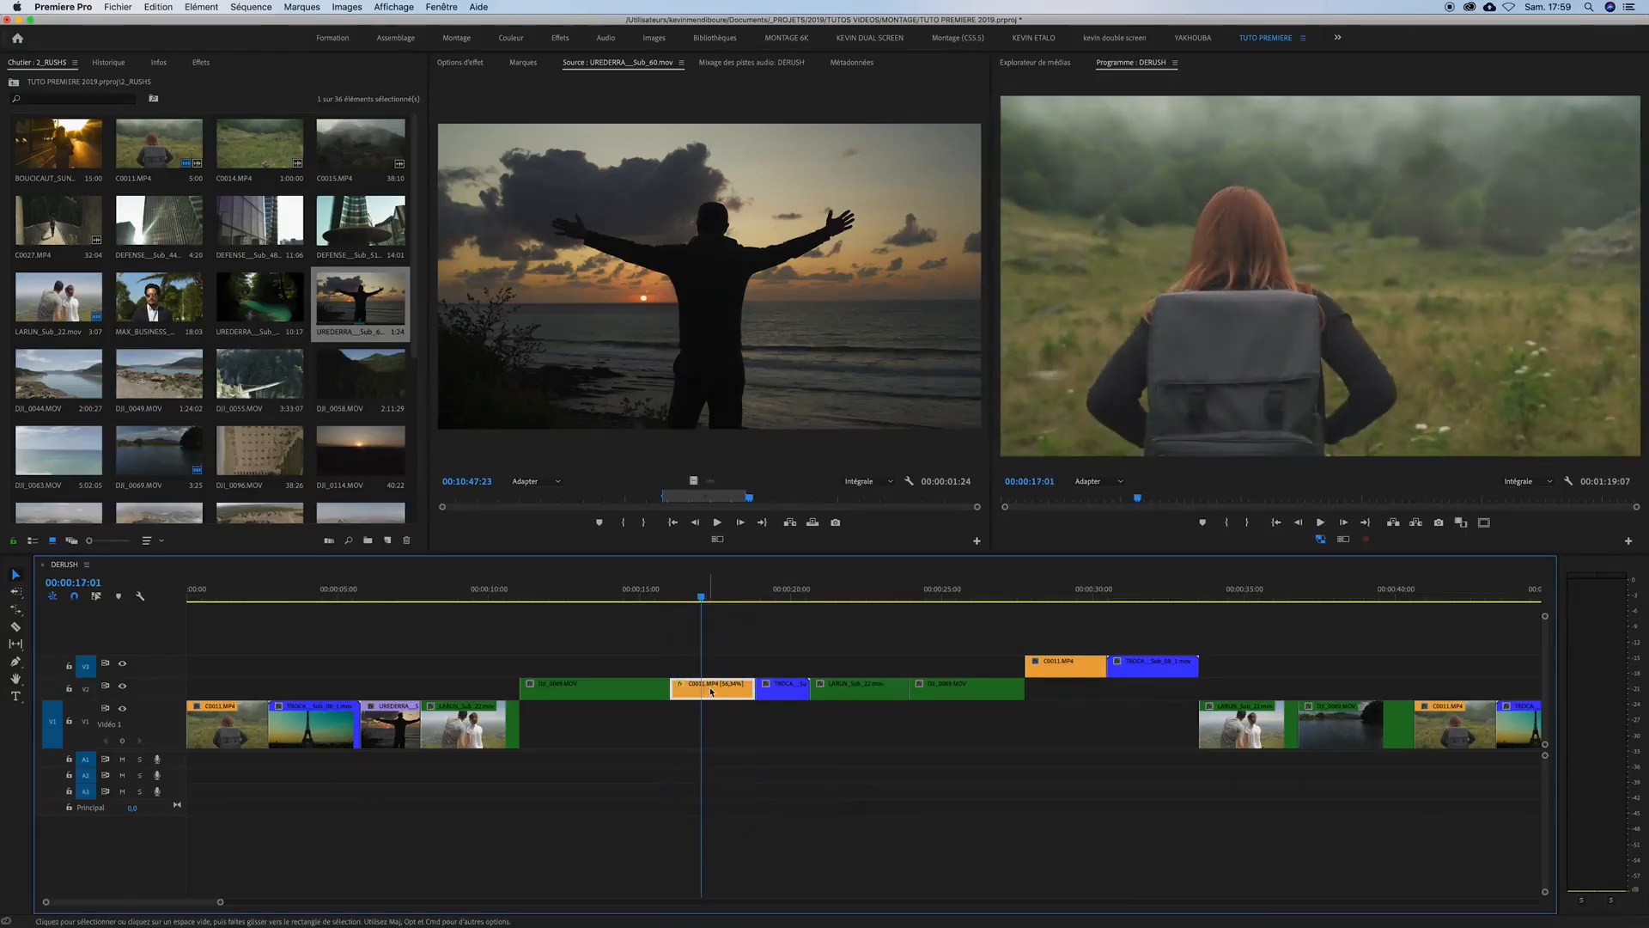
- Set the time interpolation of the stretched C0011.MP4 clip on V2 to Optical Flow (Flux optique)
{"action": "right_click", "coordinate": [711, 691]}
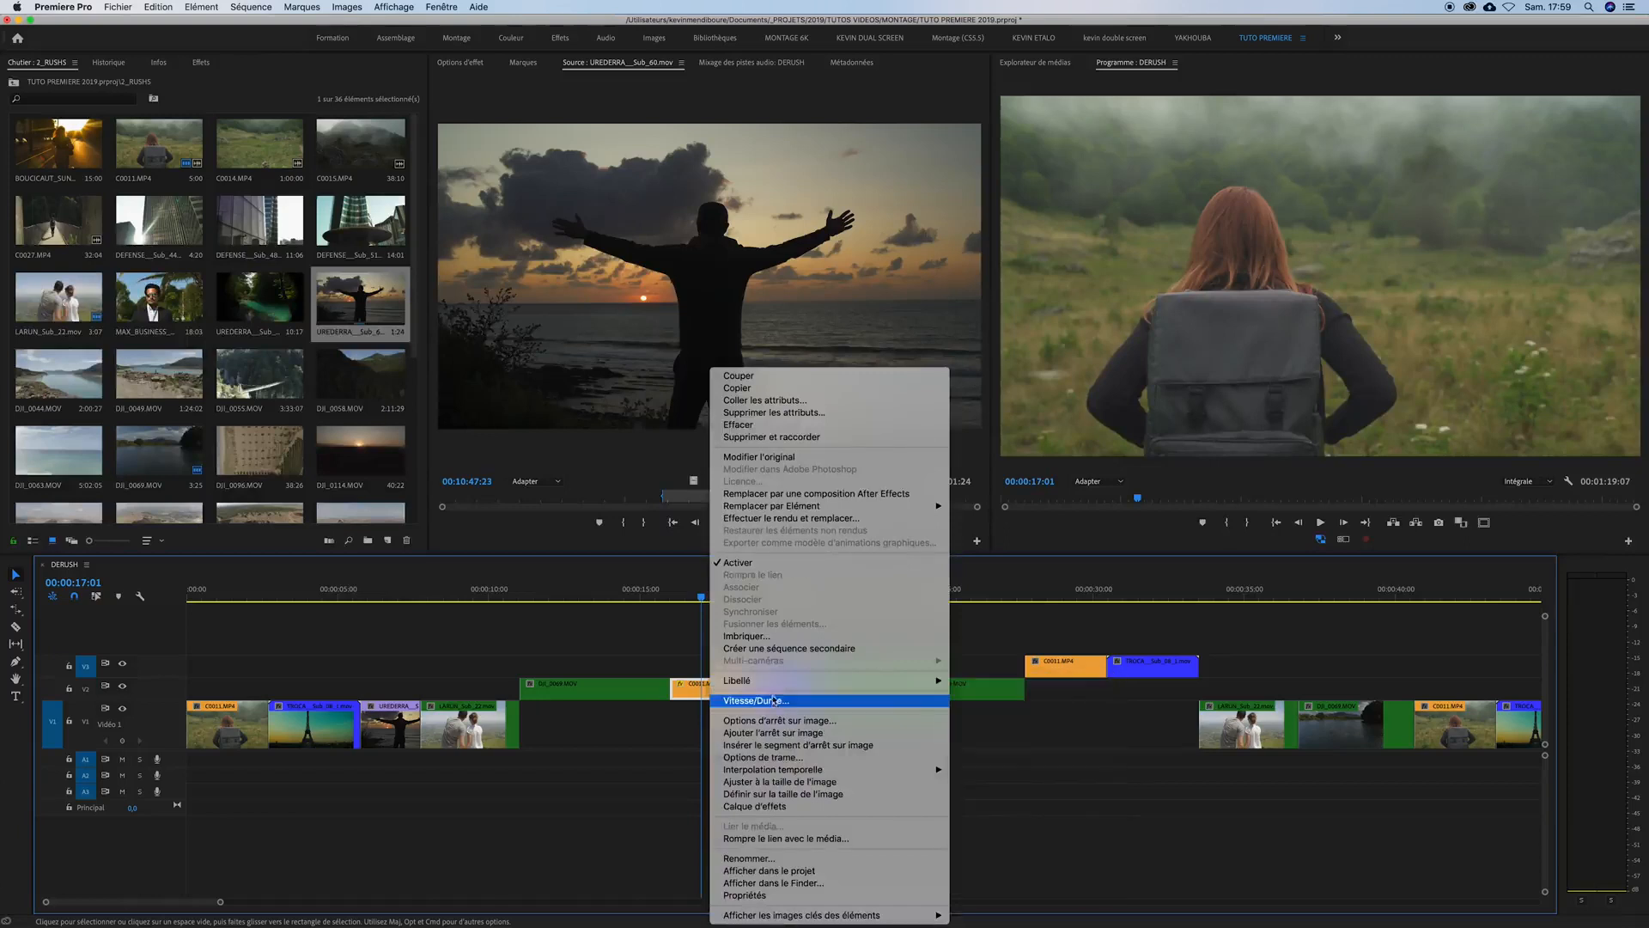
{"action": "left_click", "coordinate": [773, 700]}
{"action": "left_click", "coordinate": [827, 523]}
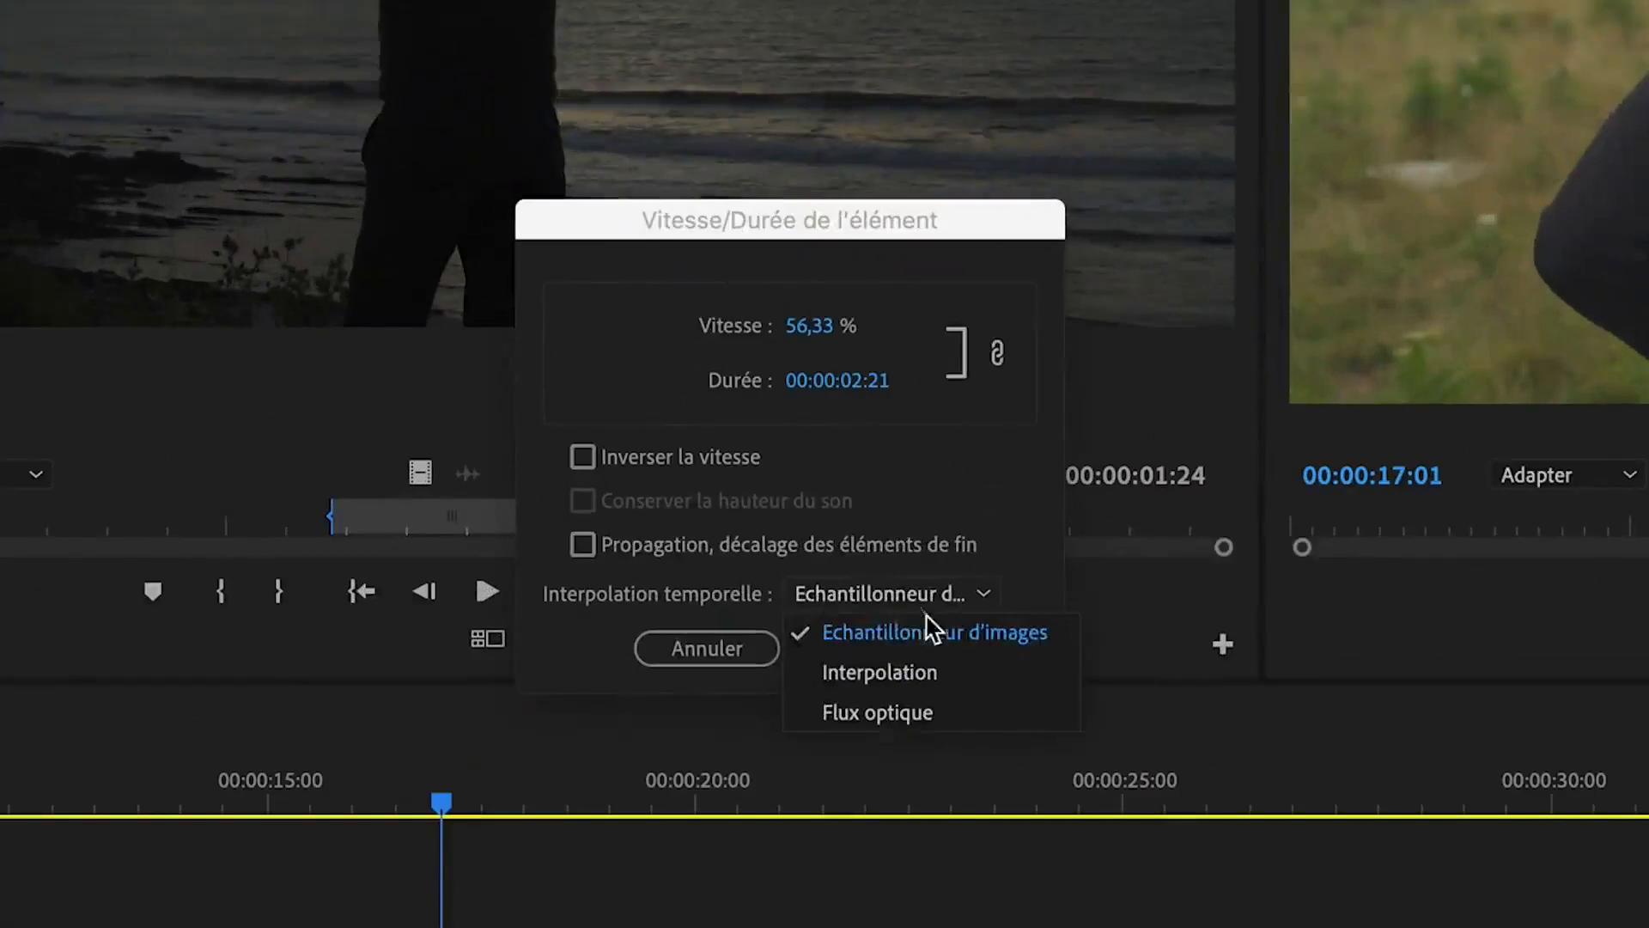
{"action": "left_click", "coordinate": [909, 713]}
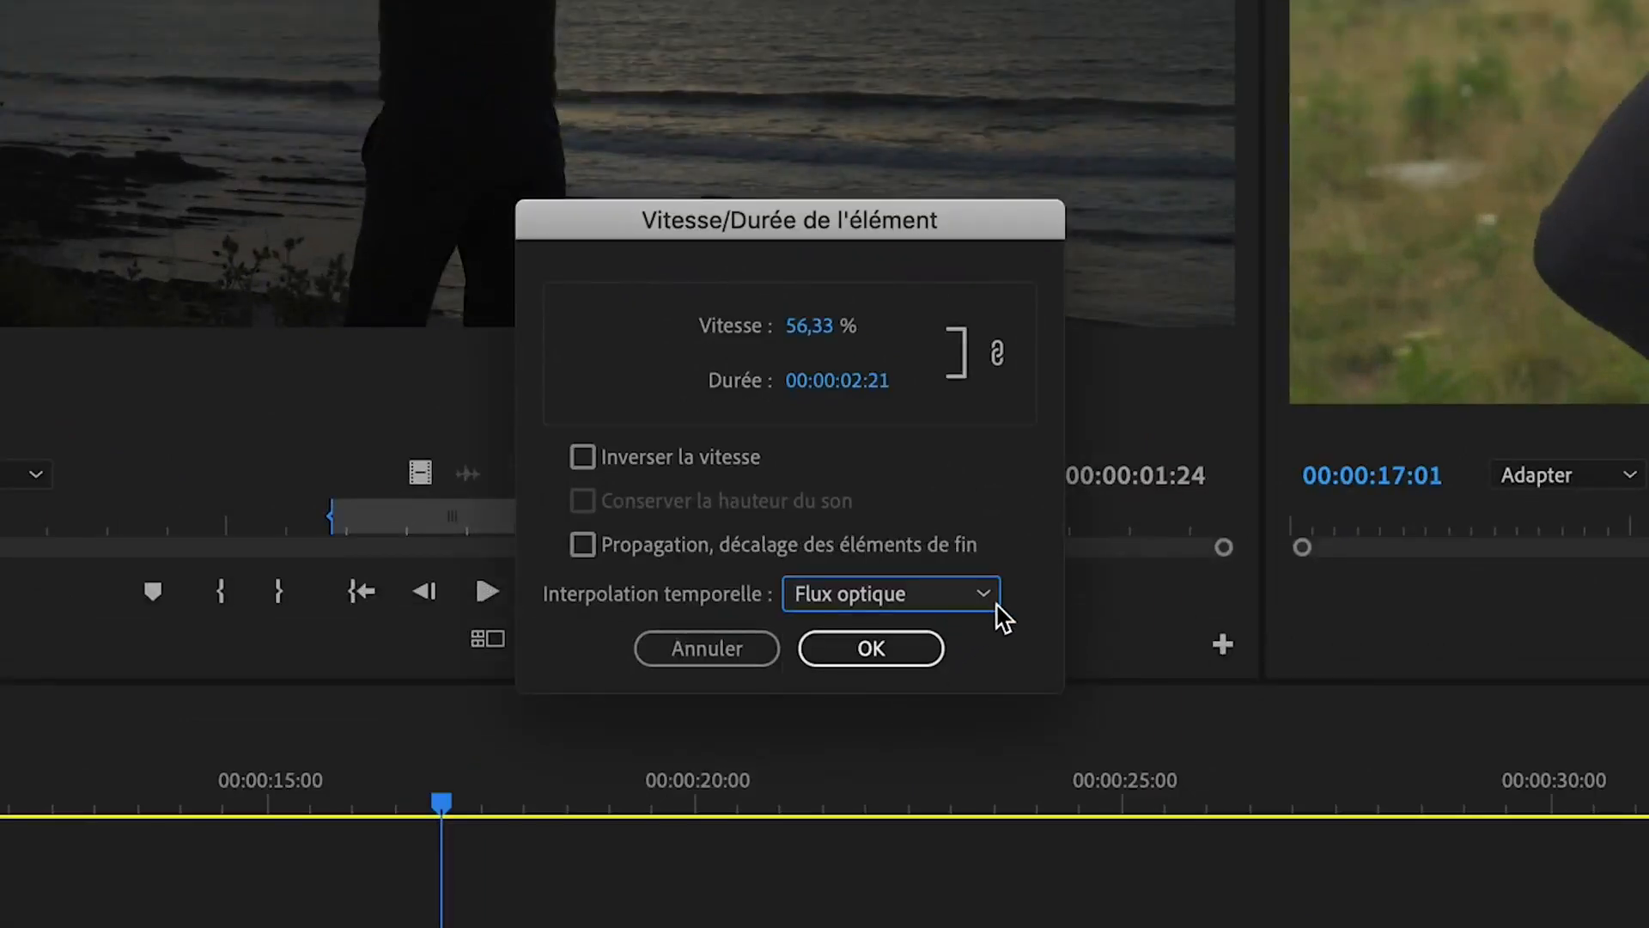
{"action": "left_click", "coordinate": [898, 655]}
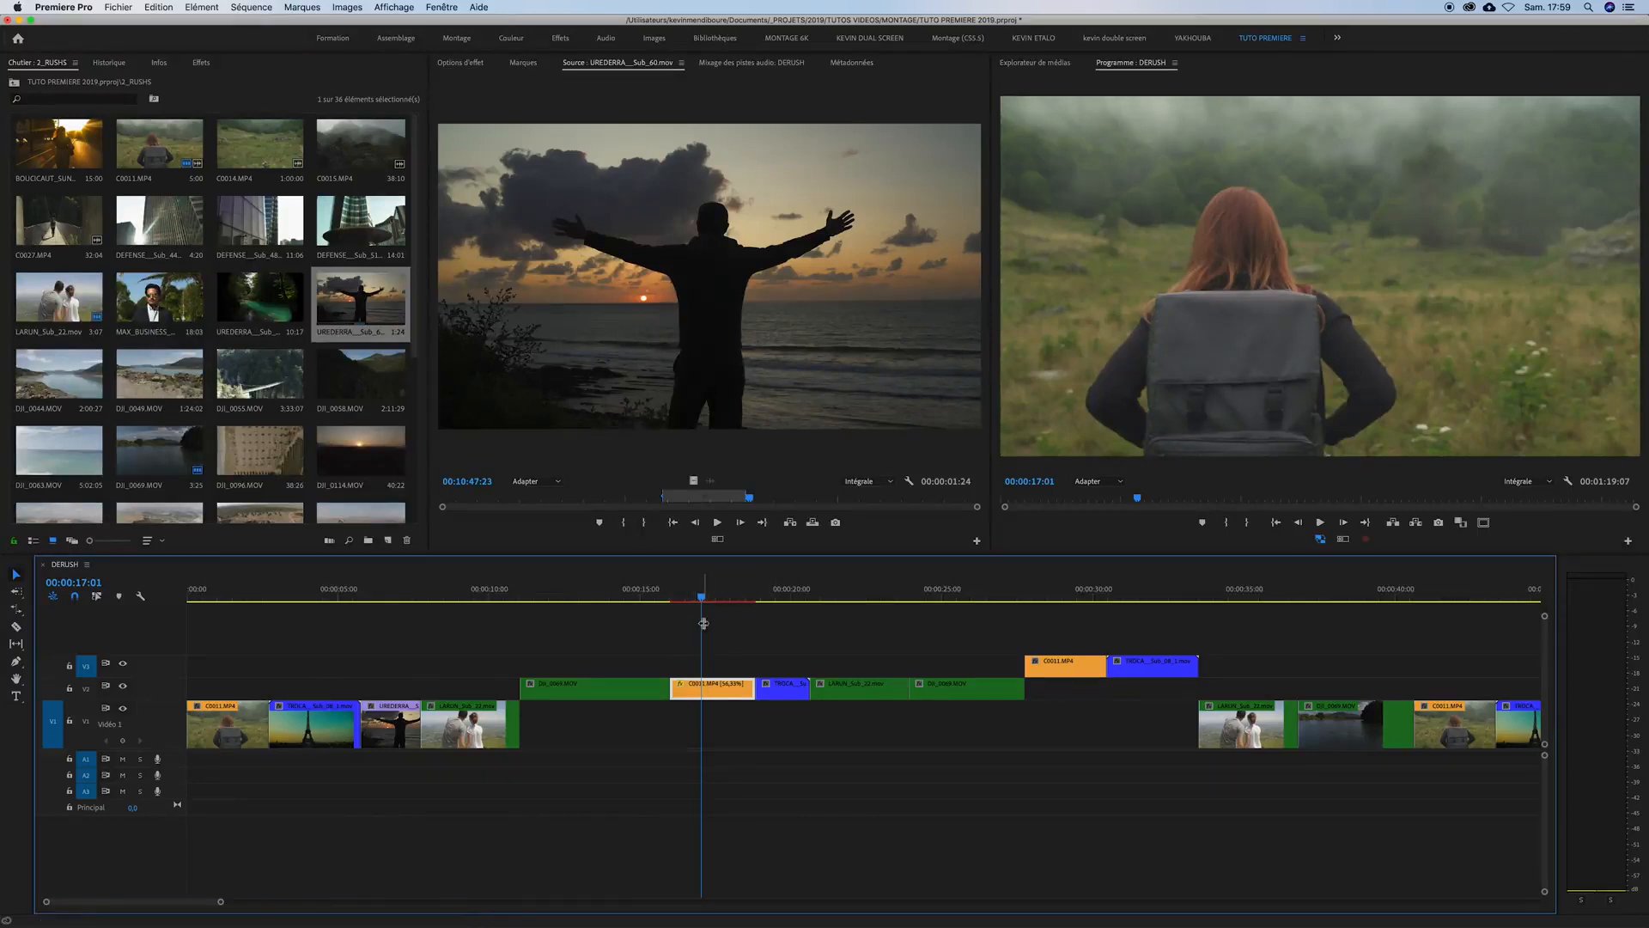
- Mark an in-to-out range over the C0011.MP4 clip on V2, from 00:00:16:00 to 00:00:18:21
{"action": "left_click_drag", "start_coordinate": [703, 595], "coordinate": [668, 594]}
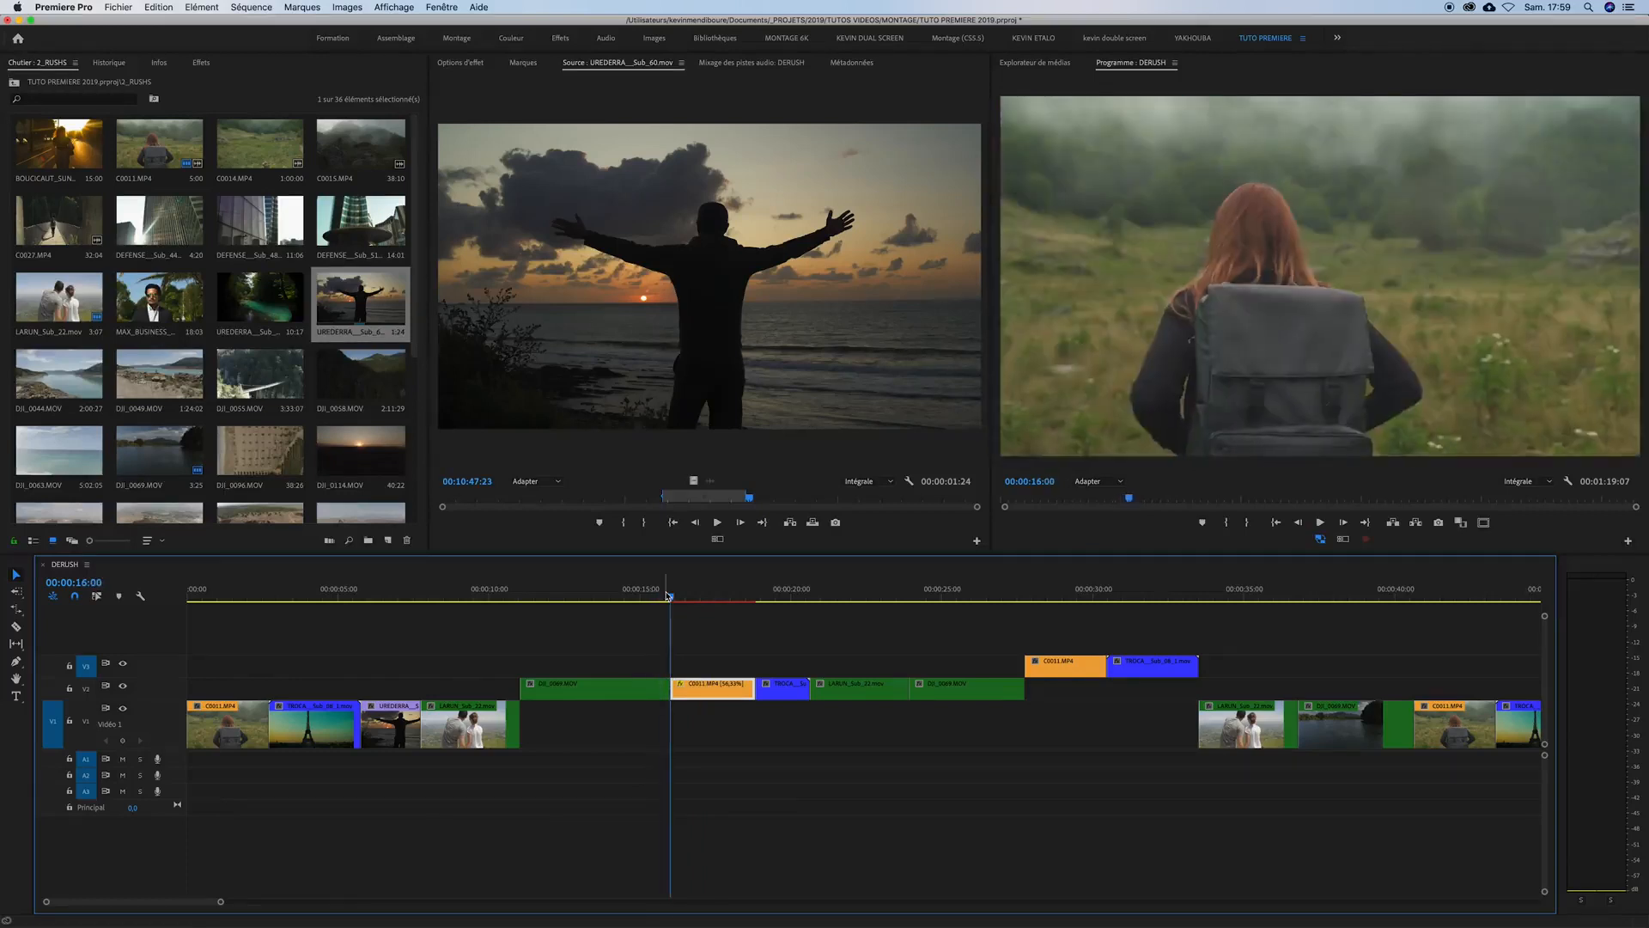
{"action": "key", "text": "i"}
{"action": "left_click_drag", "start_coordinate": [720, 594], "coordinate": [754, 592]}
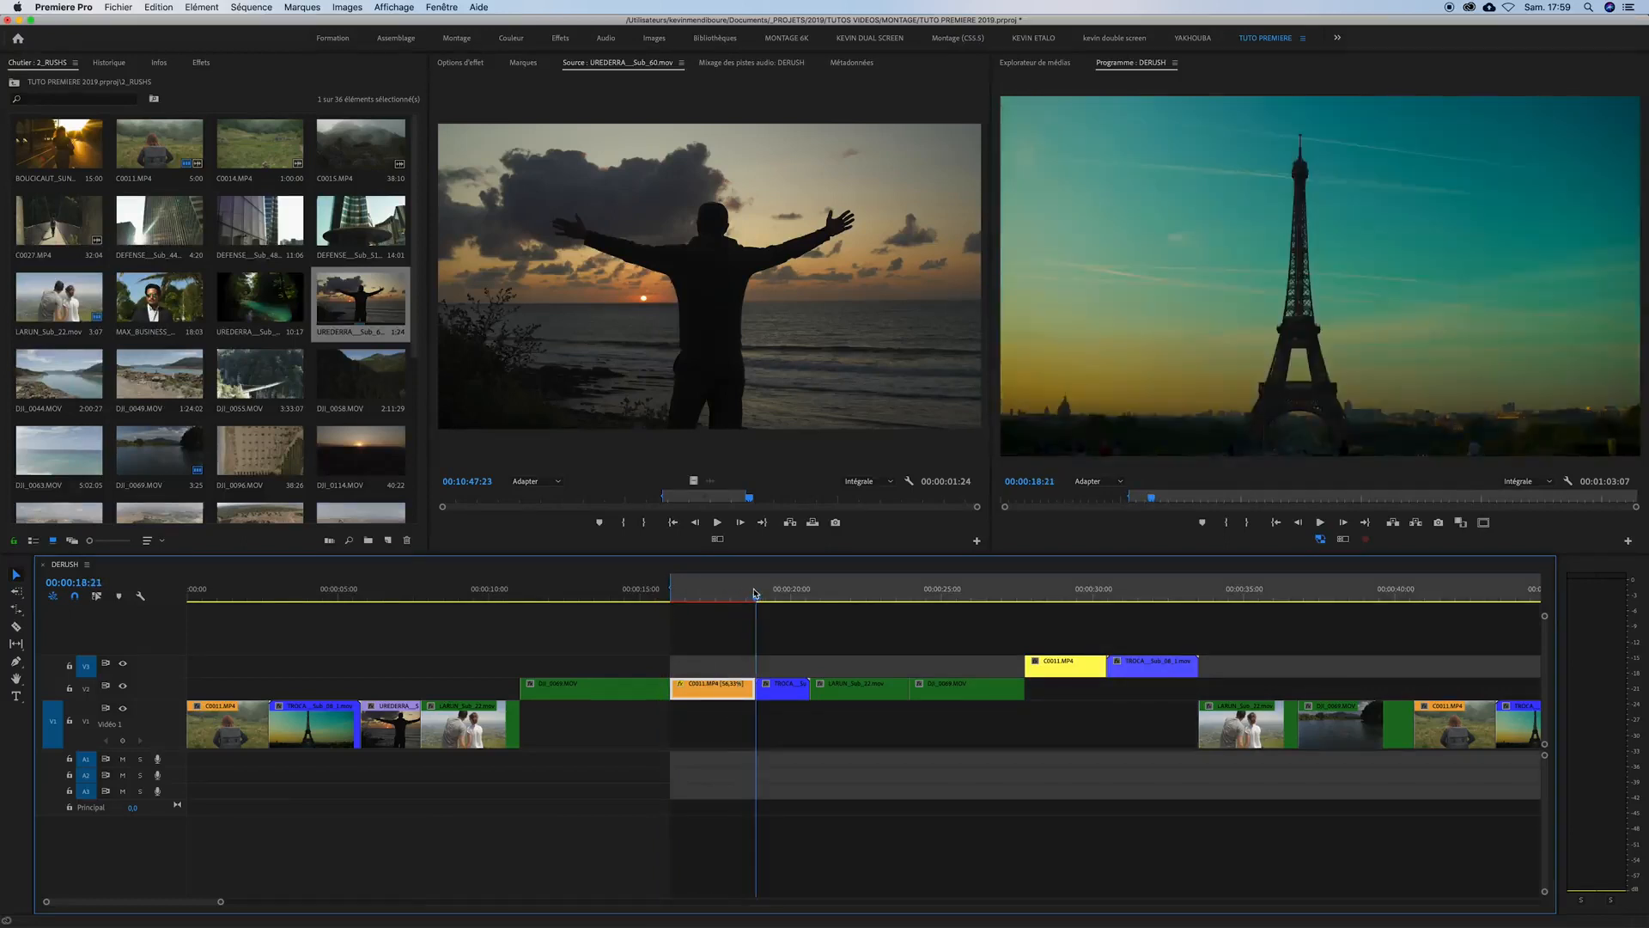
{"action": "key", "text": "o"}
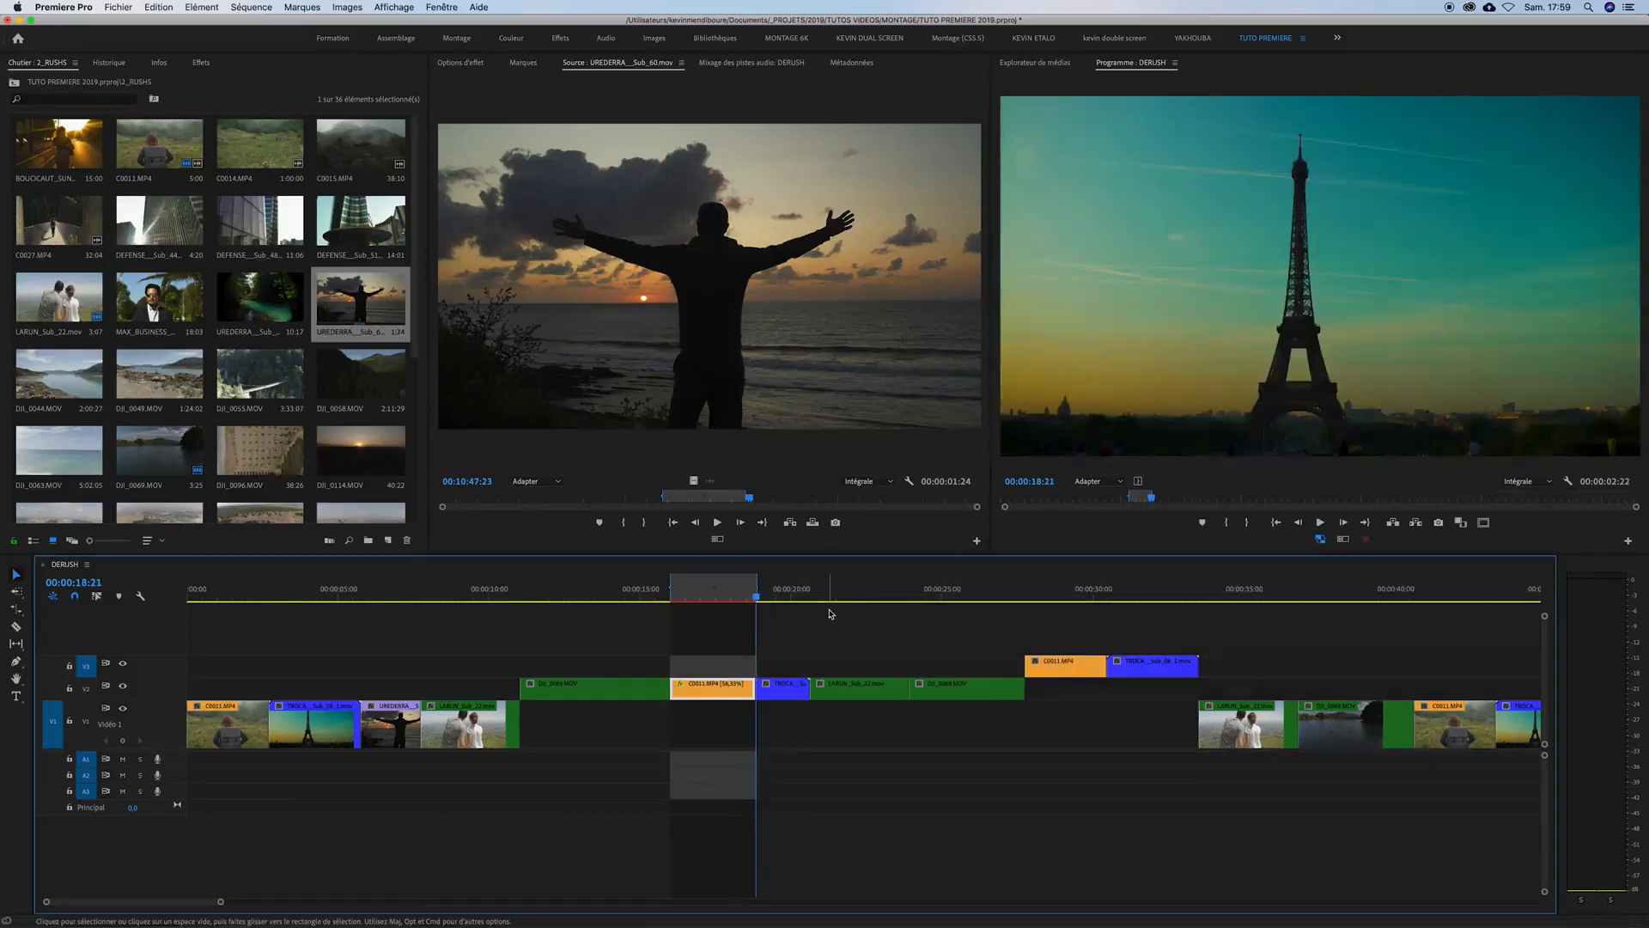
- Render the preview of the marked range, review the C0011.MP4 slow motion and save the project
{"action": "key", "text": "Return"}
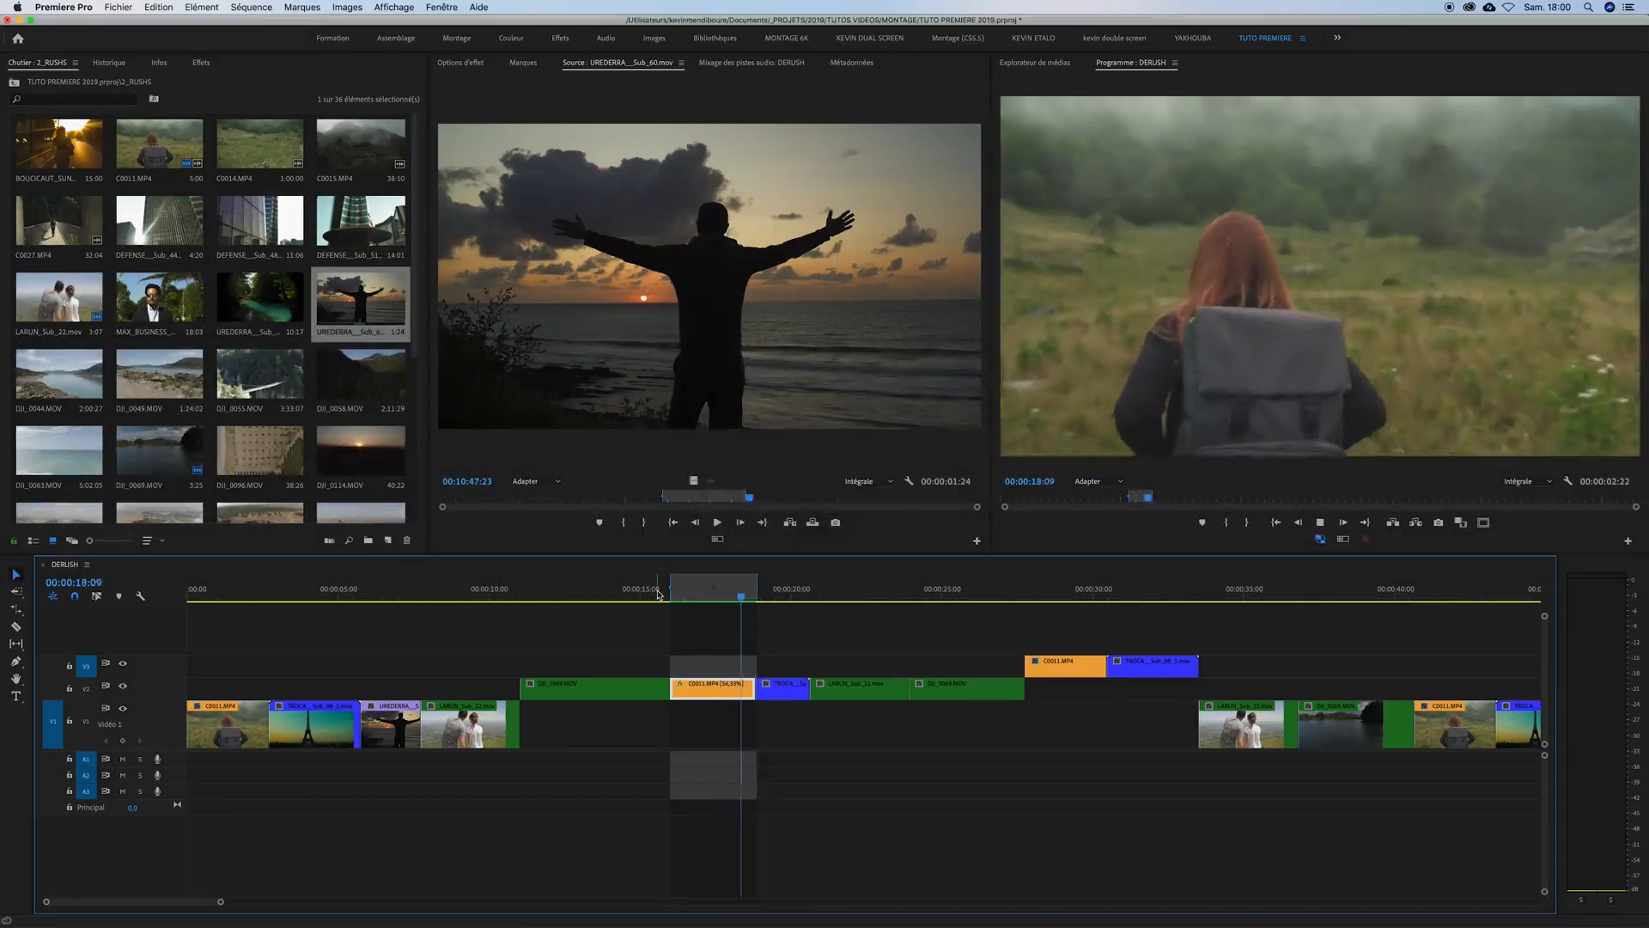
{"action": "key", "text": "space"}
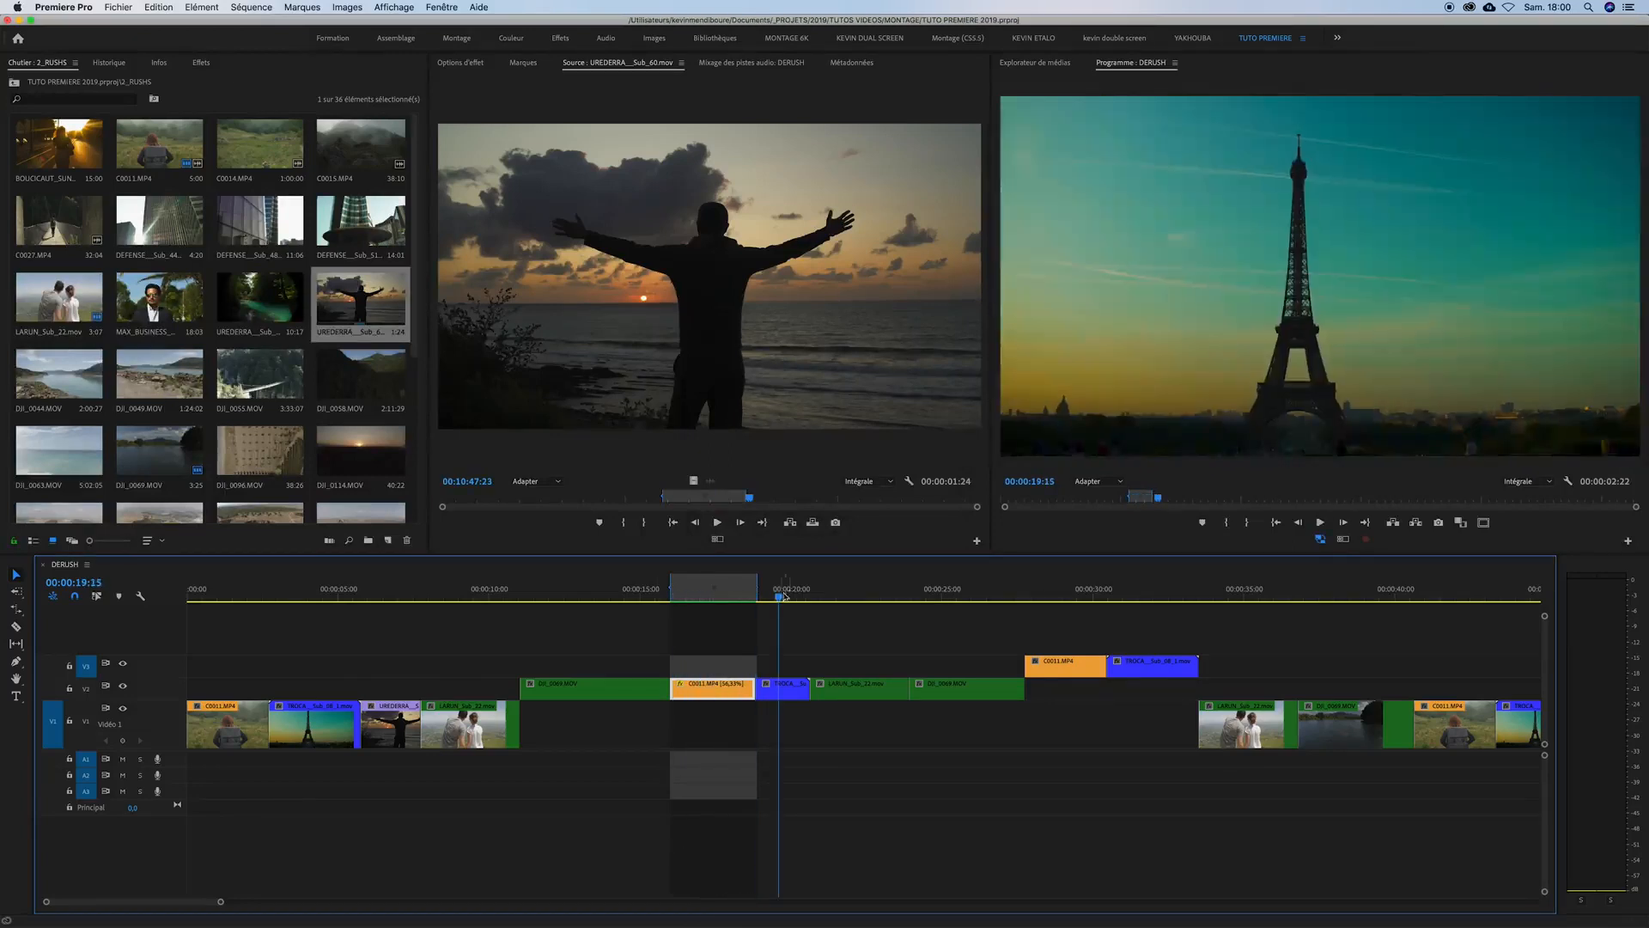
{"action": "left_click_drag", "start_coordinate": [778, 594], "coordinate": [732, 593]}
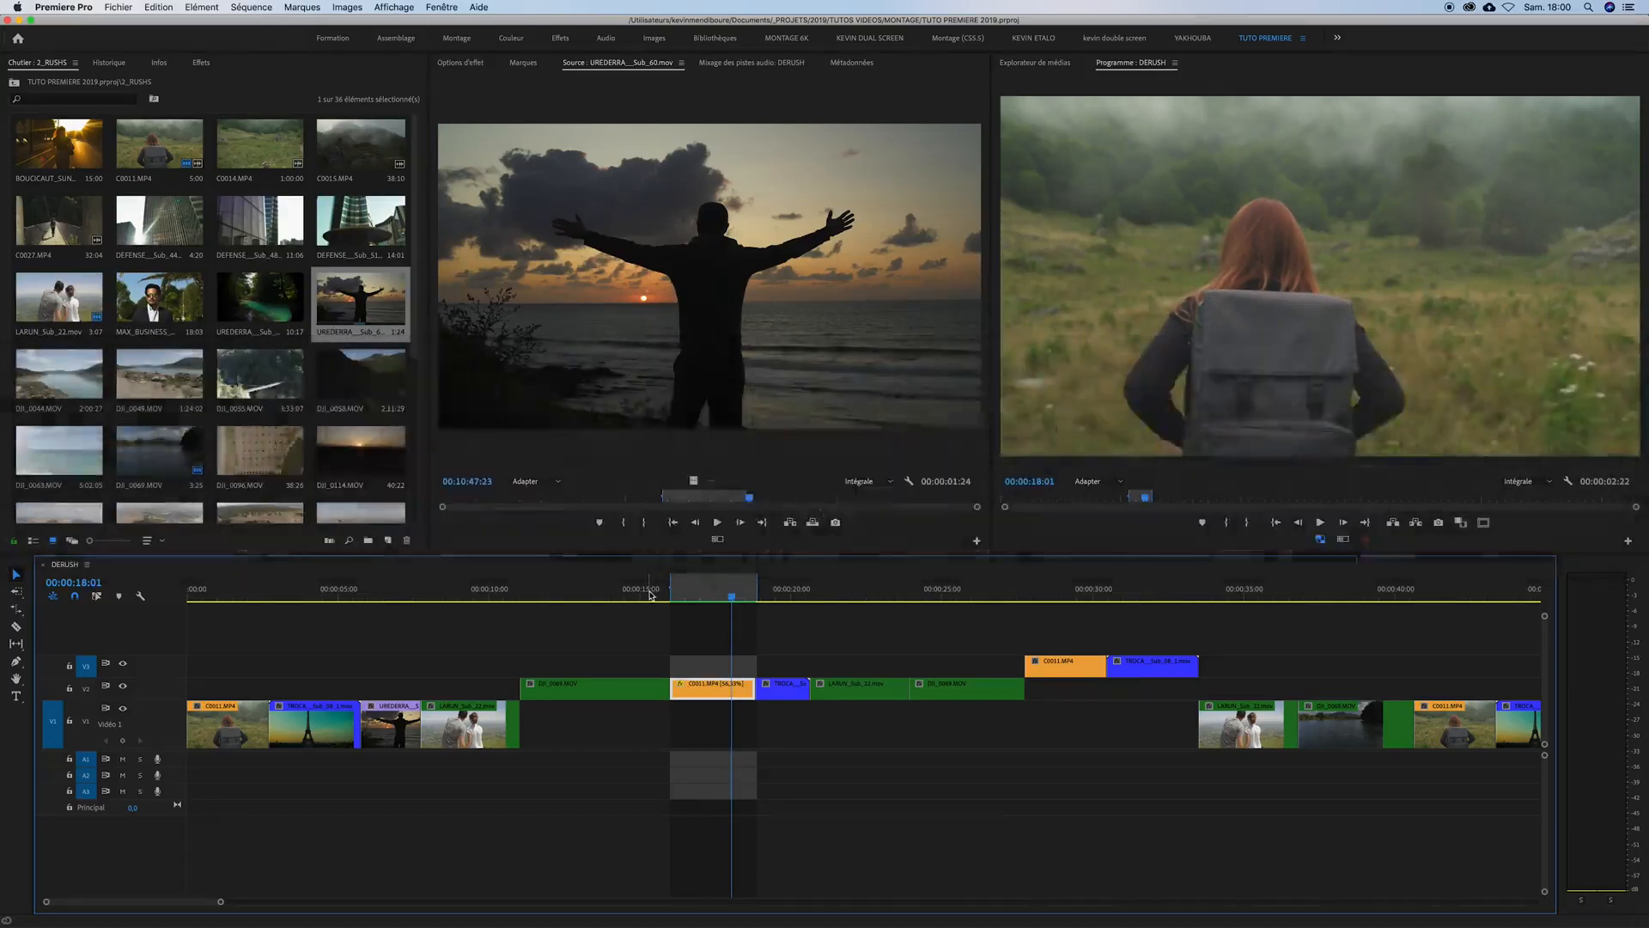
{"action": "key", "text": "super+s"}
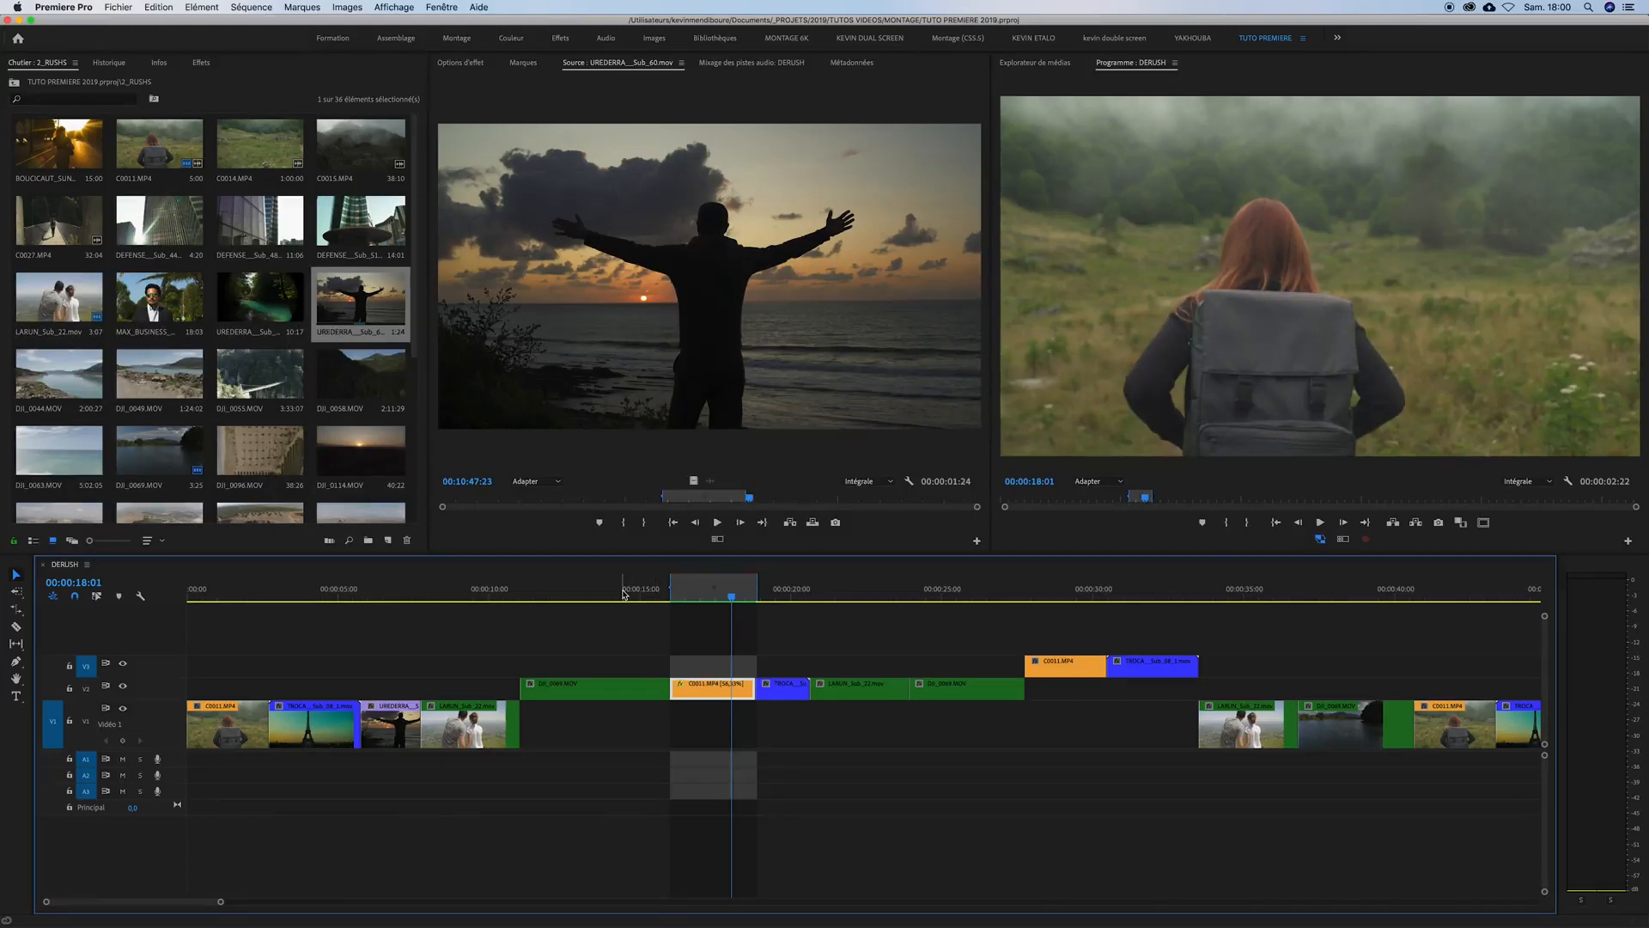
- Split the first DJI_0069.MOV clip on V2 at 00:00:13:07 with the Razor tool
{"action": "left_click", "coordinate": [631, 593]}
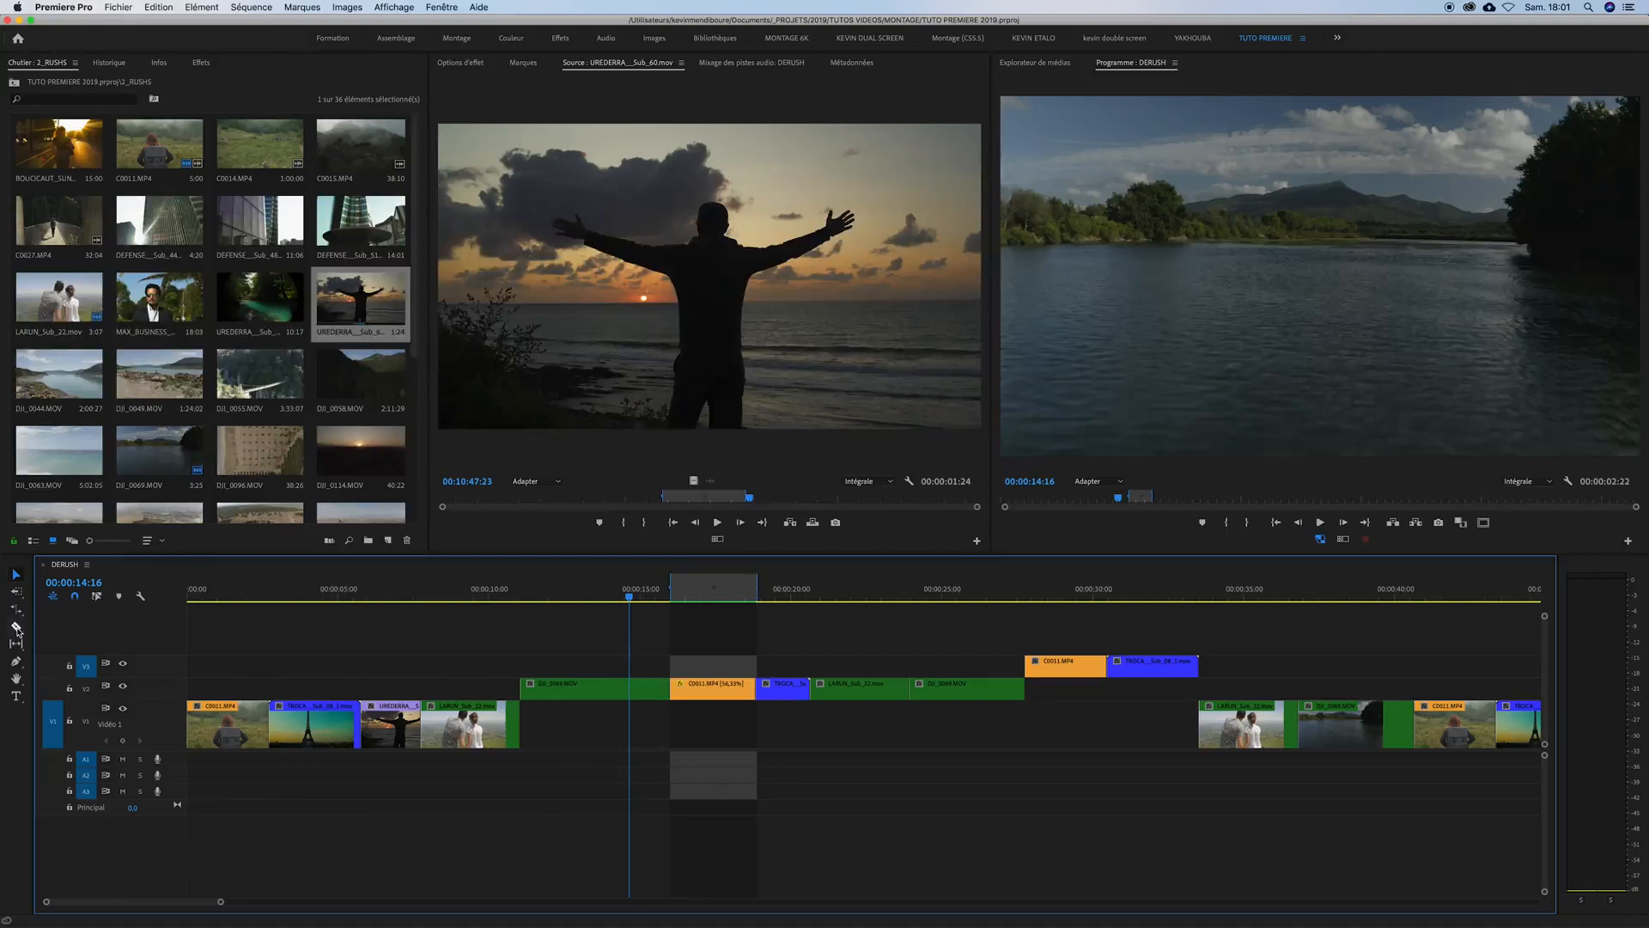
{"action": "left_click", "coordinate": [16, 628]}
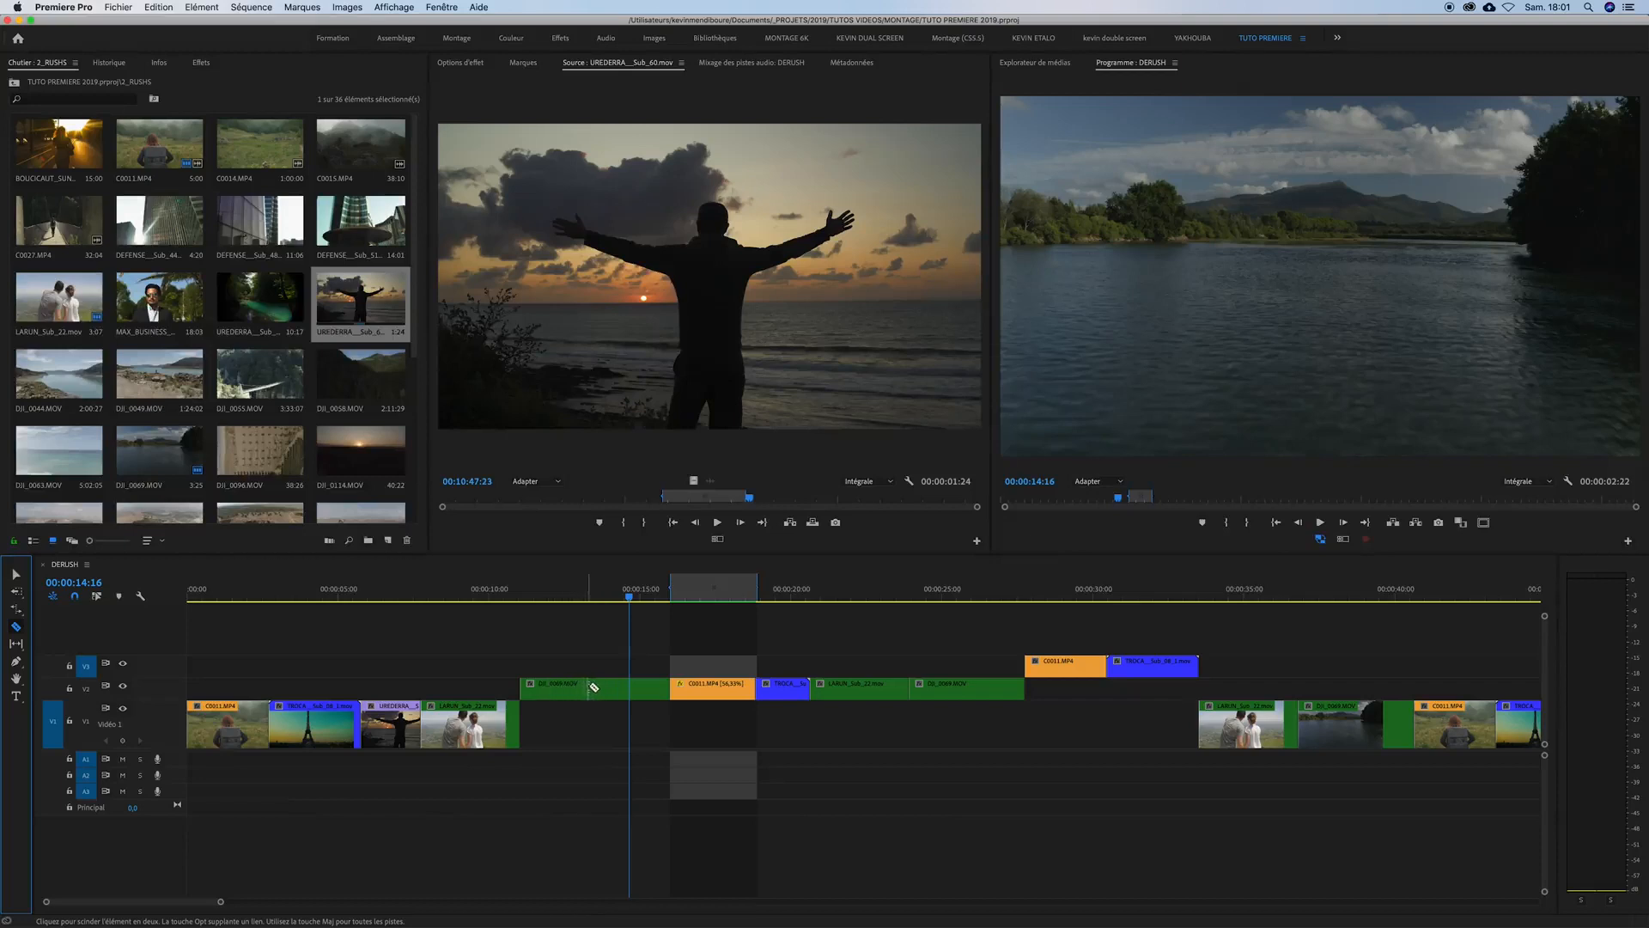
{"action": "left_click_drag", "start_coordinate": [625, 591], "coordinate": [589, 592]}
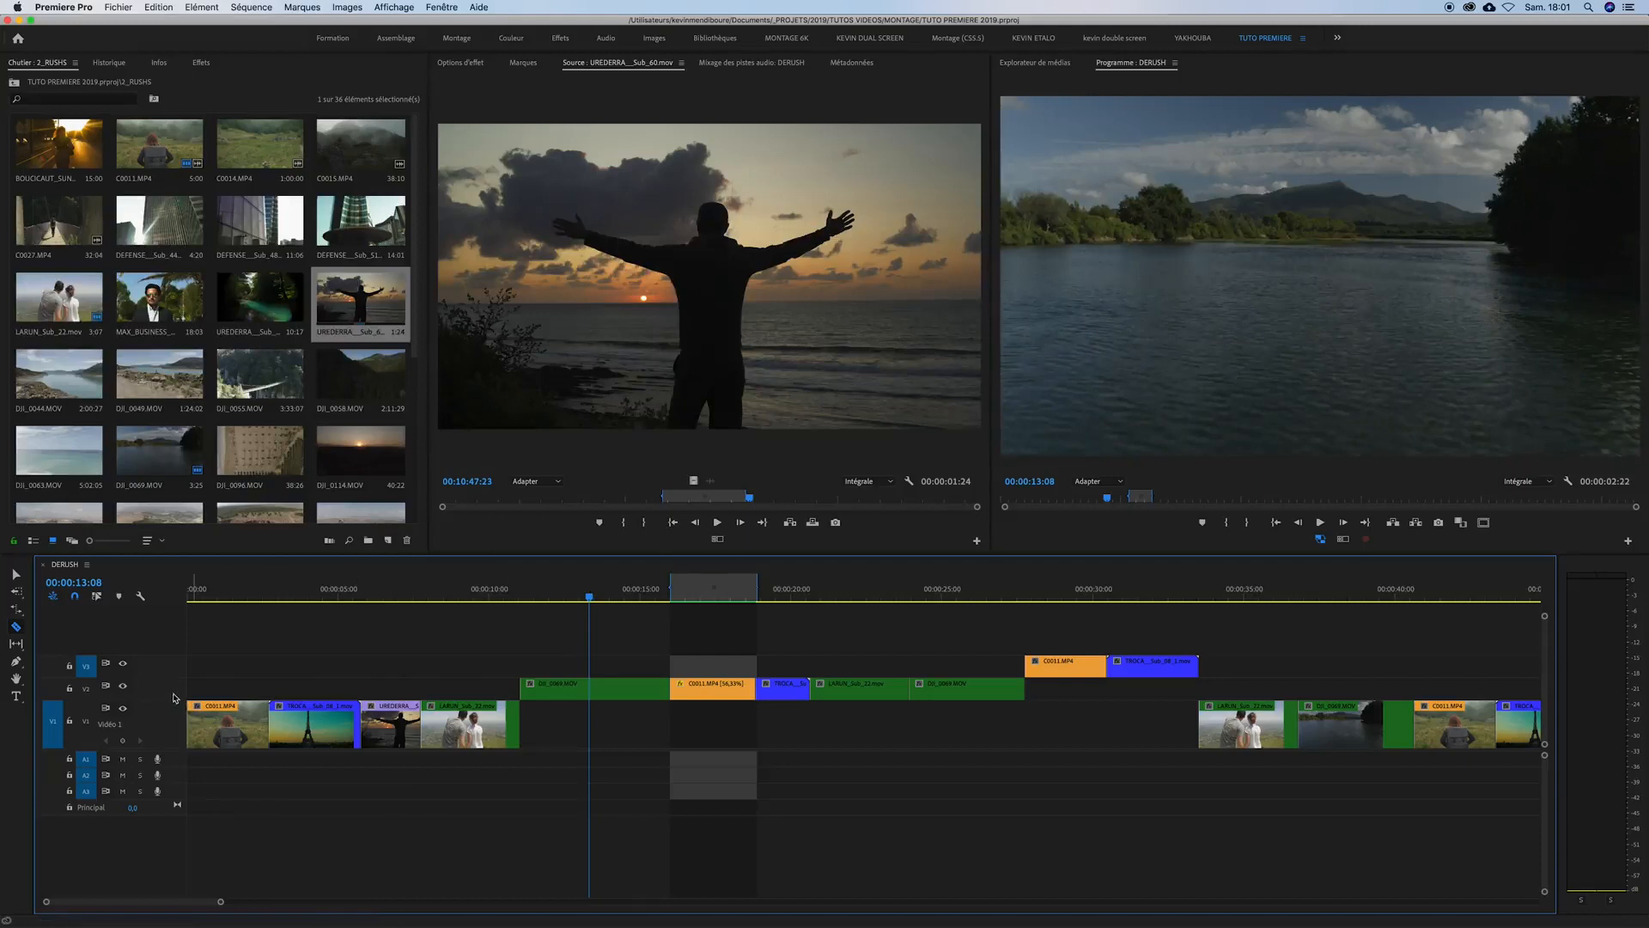
{"action": "scroll", "coordinate": [172, 693], "scroll_direction": "up", "scroll_amount": 3}
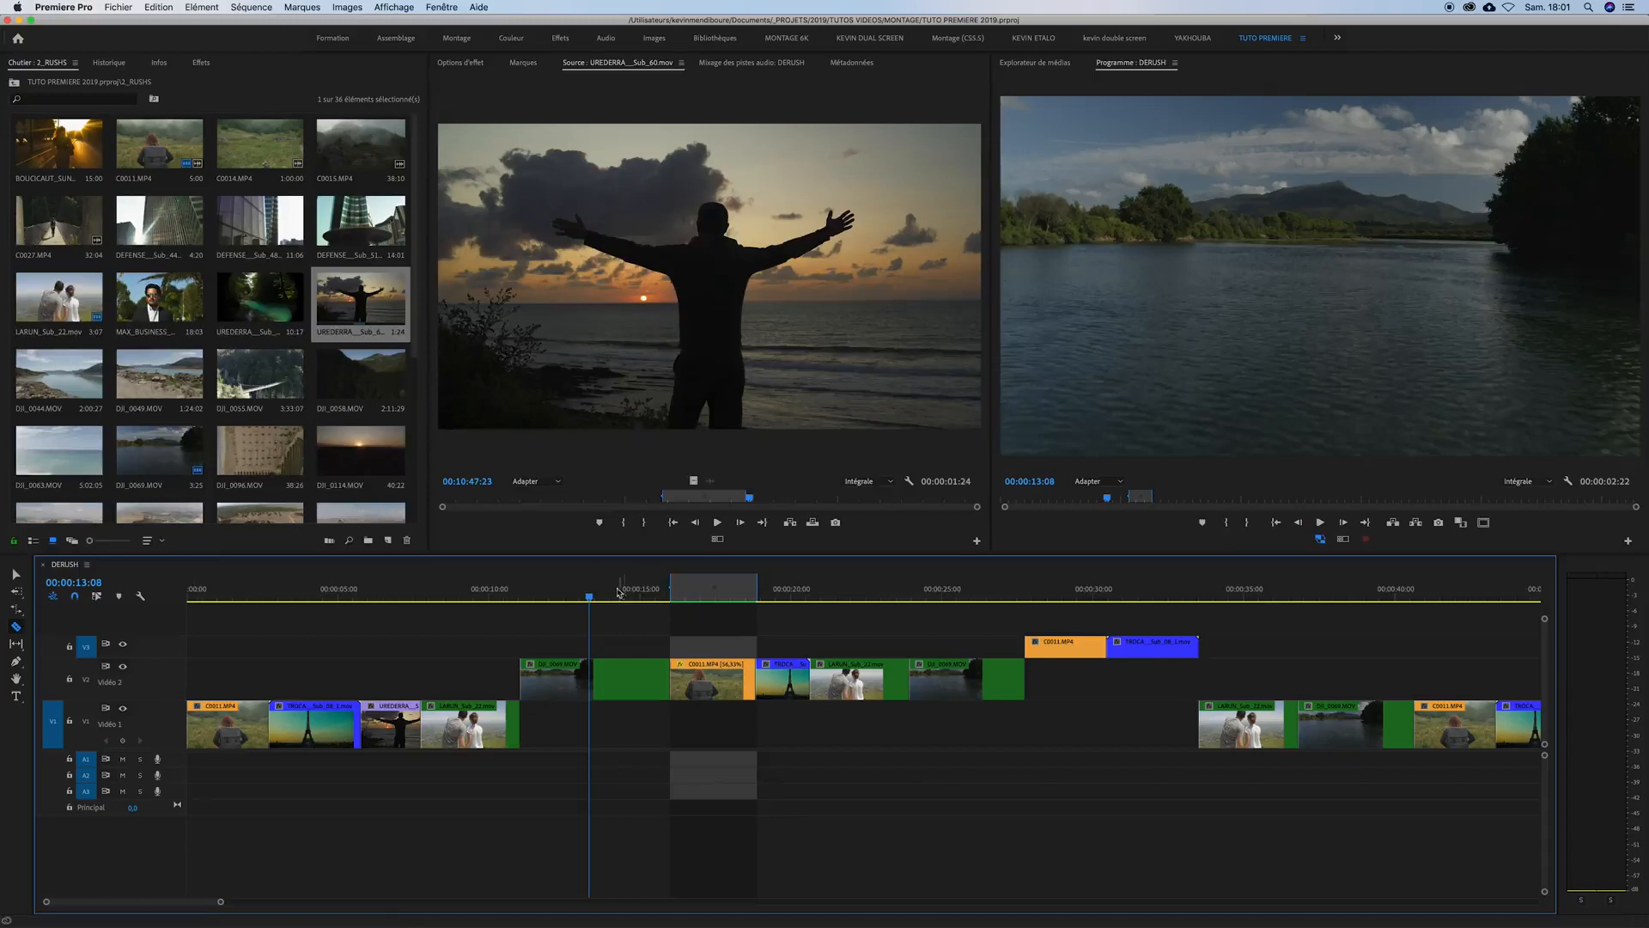
{"action": "key", "text": "Left"}
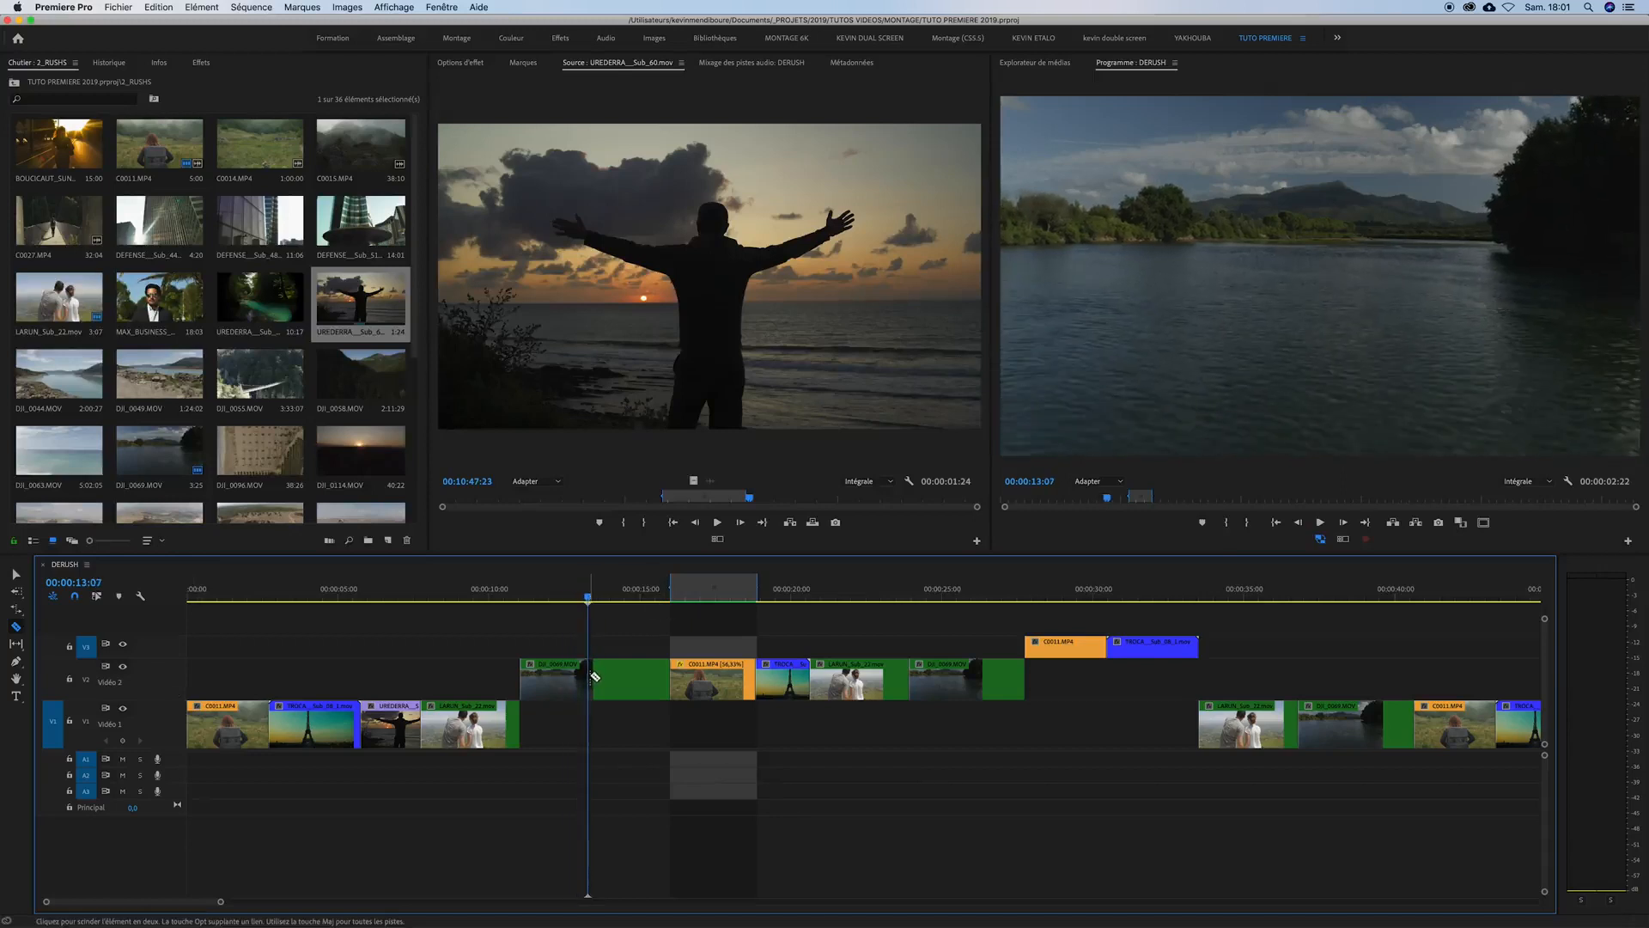
{"action": "left_click", "coordinate": [594, 676]}
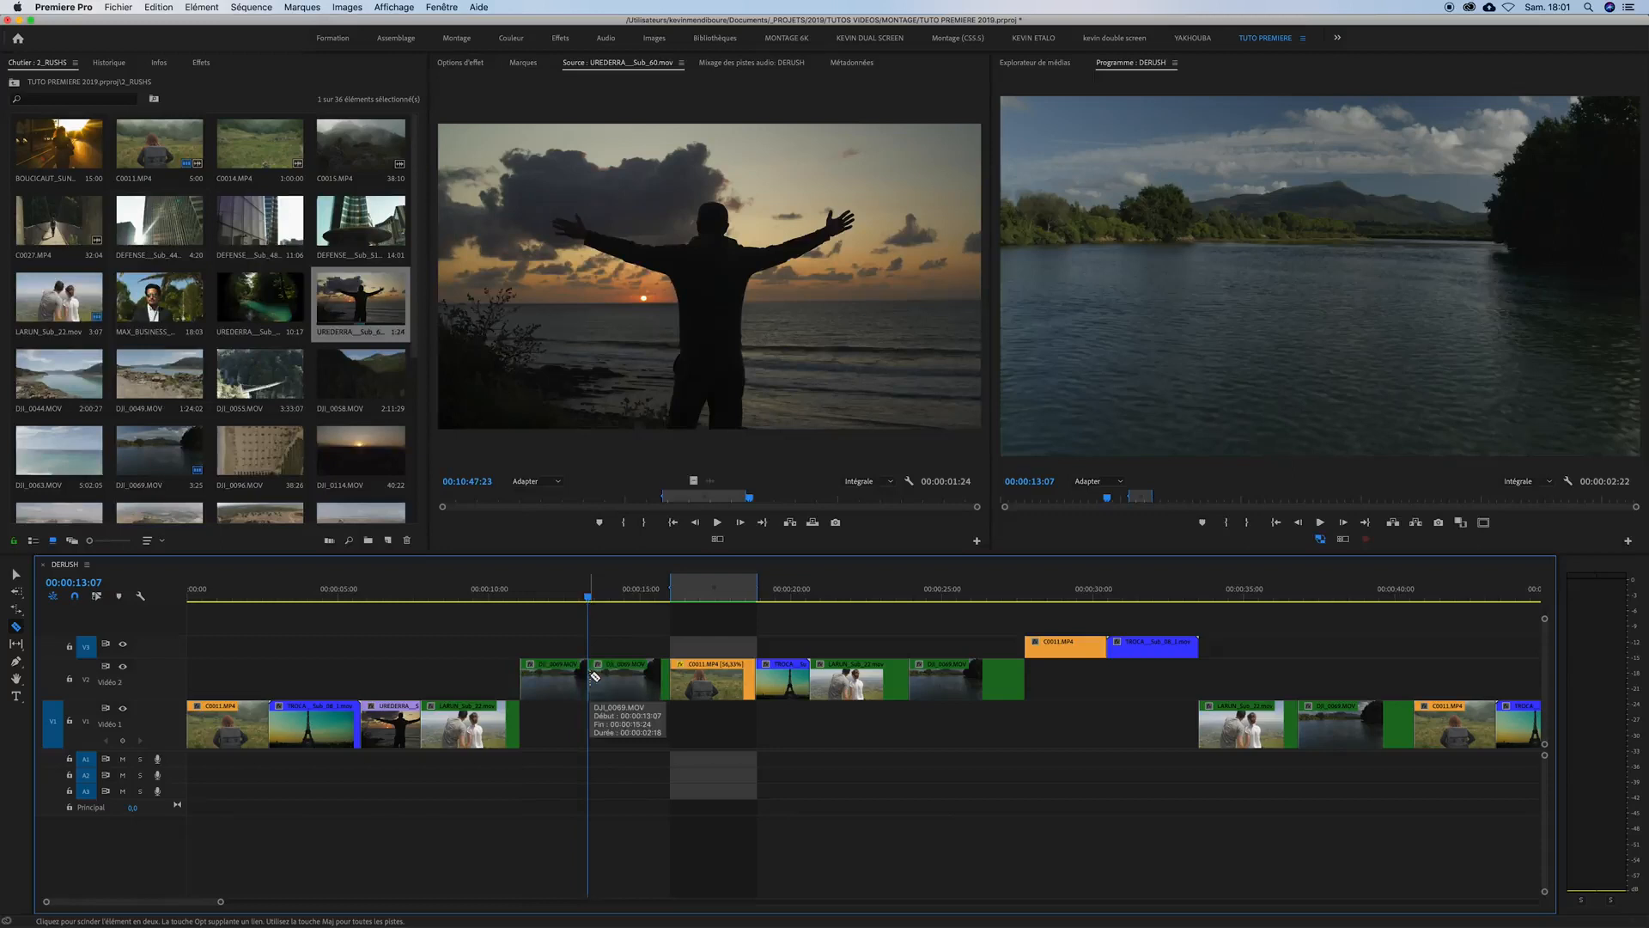
- Return to the Selection tool and play the split DJI_0069.MOV clip on V2 from near its start
{"action": "key", "text": "v"}
{"action": "mouse_move", "coordinate": [587, 596]}
{"action": "left_mouse_down"}
{"action": "mouse_move", "coordinate": [556, 596]}
{"action": "mouse_move", "coordinate": [611, 597]}
{"action": "mouse_move", "coordinate": [565, 596]}
{"action": "left_mouse_up"}
{"action": "mouse_move", "coordinate": [554, 670]}
{"action": "left_mouse_down"}
{"action": "mouse_move", "coordinate": [557, 717]}
{"action": "mouse_move", "coordinate": [562, 646]}
{"action": "mouse_move", "coordinate": [545, 690]}
{"action": "left_mouse_up"}
{"action": "left_click_drag", "start_coordinate": [607, 596], "coordinate": [529, 599]}
{"action": "key", "text": "space"}
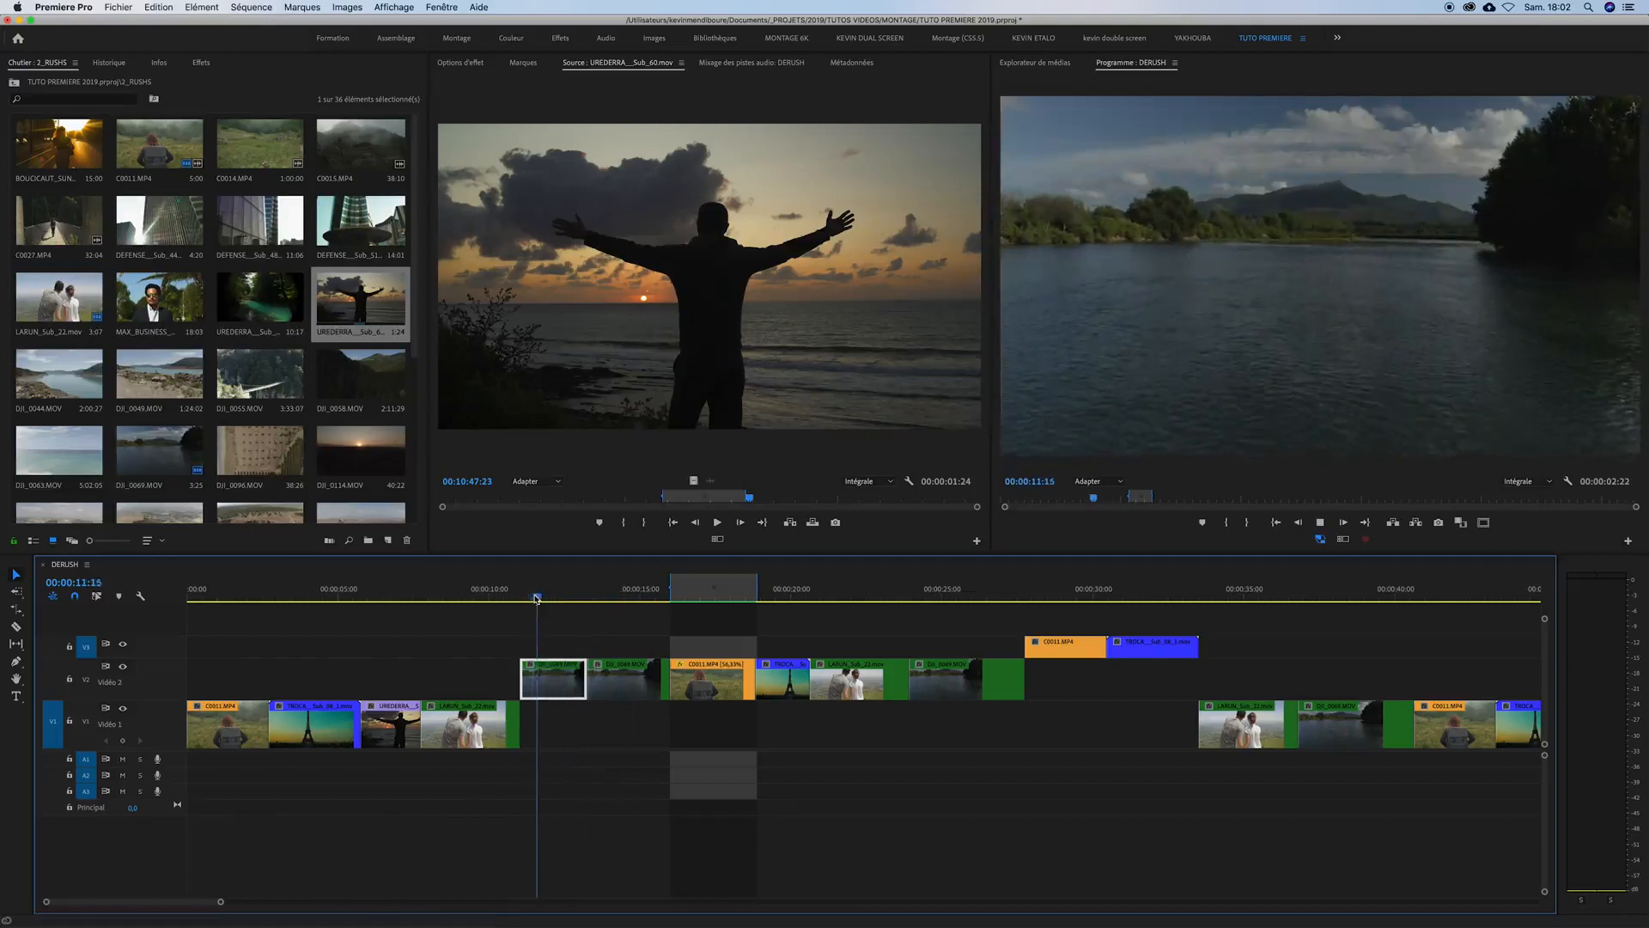
{"action": "key", "text": "space"}
- Delete the second part of the split DJI_0069.MOV clip and the gap it leaves, and undo both deletions
{"action": "left_click", "coordinate": [628, 687]}
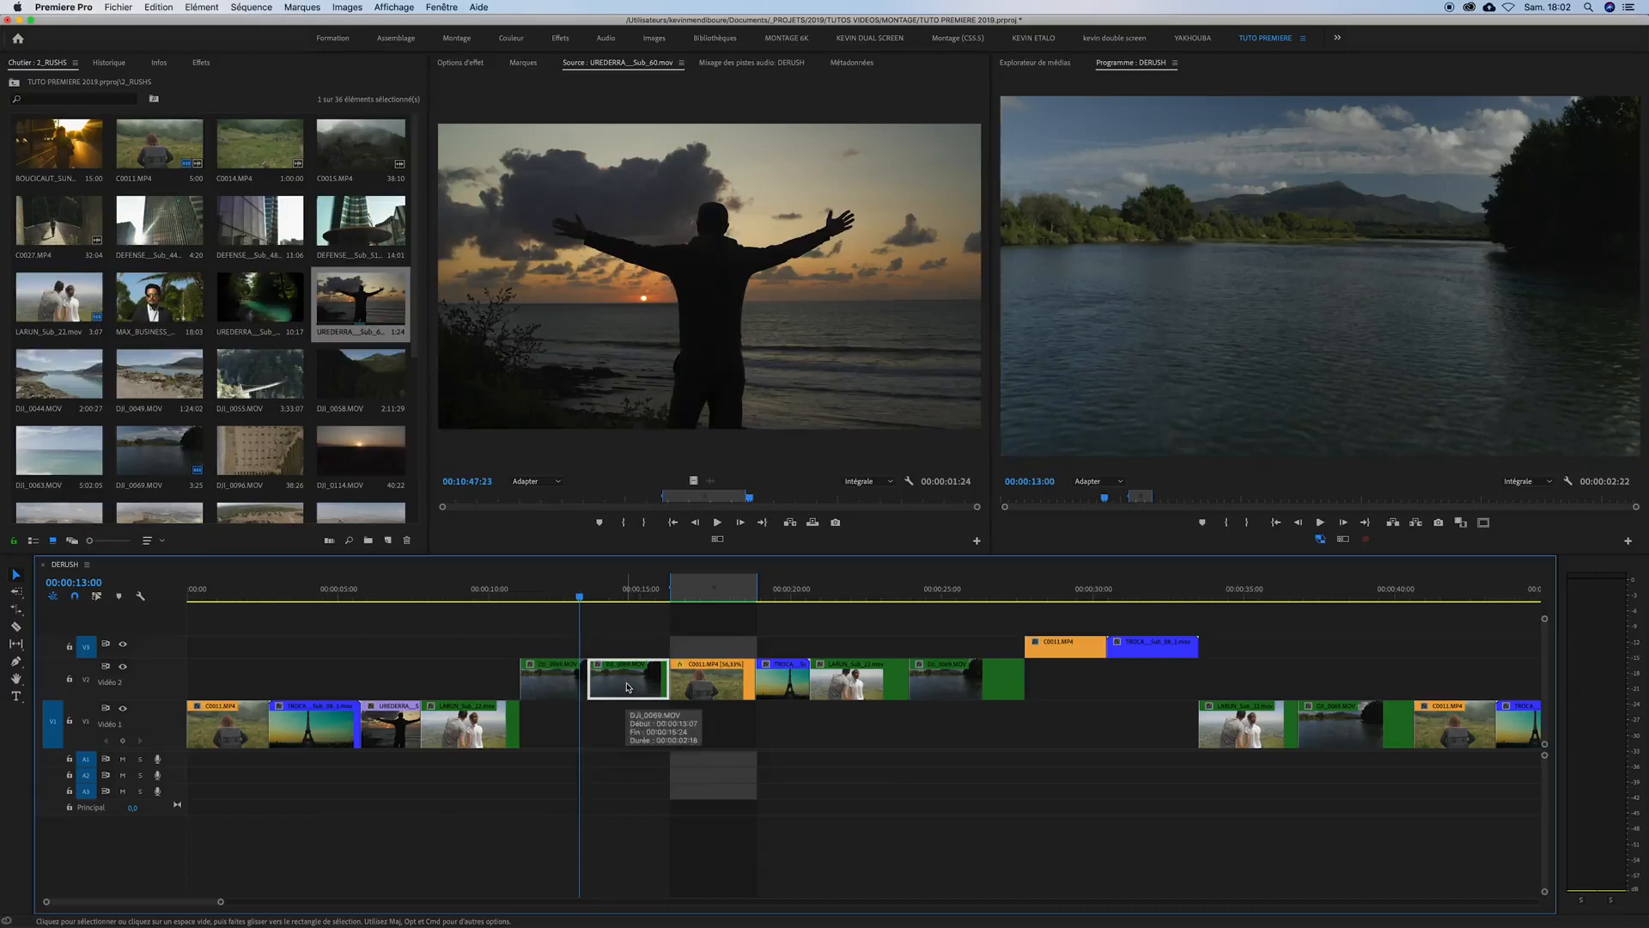
{"action": "key", "text": "Delete"}
{"action": "left_click", "coordinate": [623, 684]}
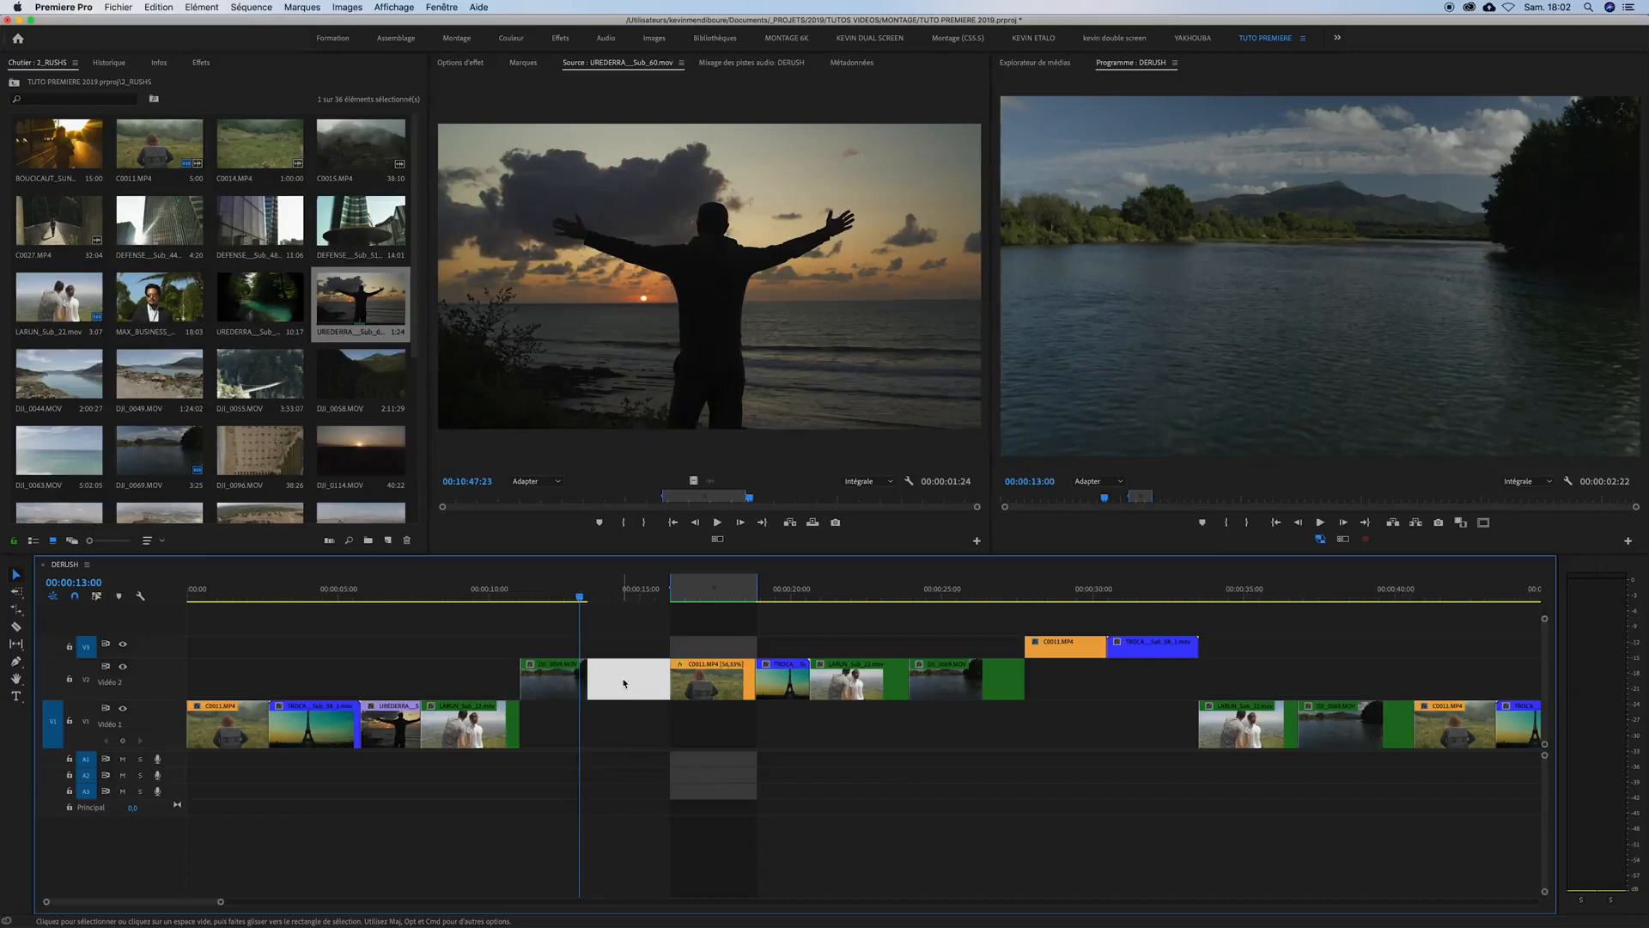
{"action": "key", "text": "Delete"}
{"action": "key", "text": "super+z"}
{"action": "key", "text": "super+z"}
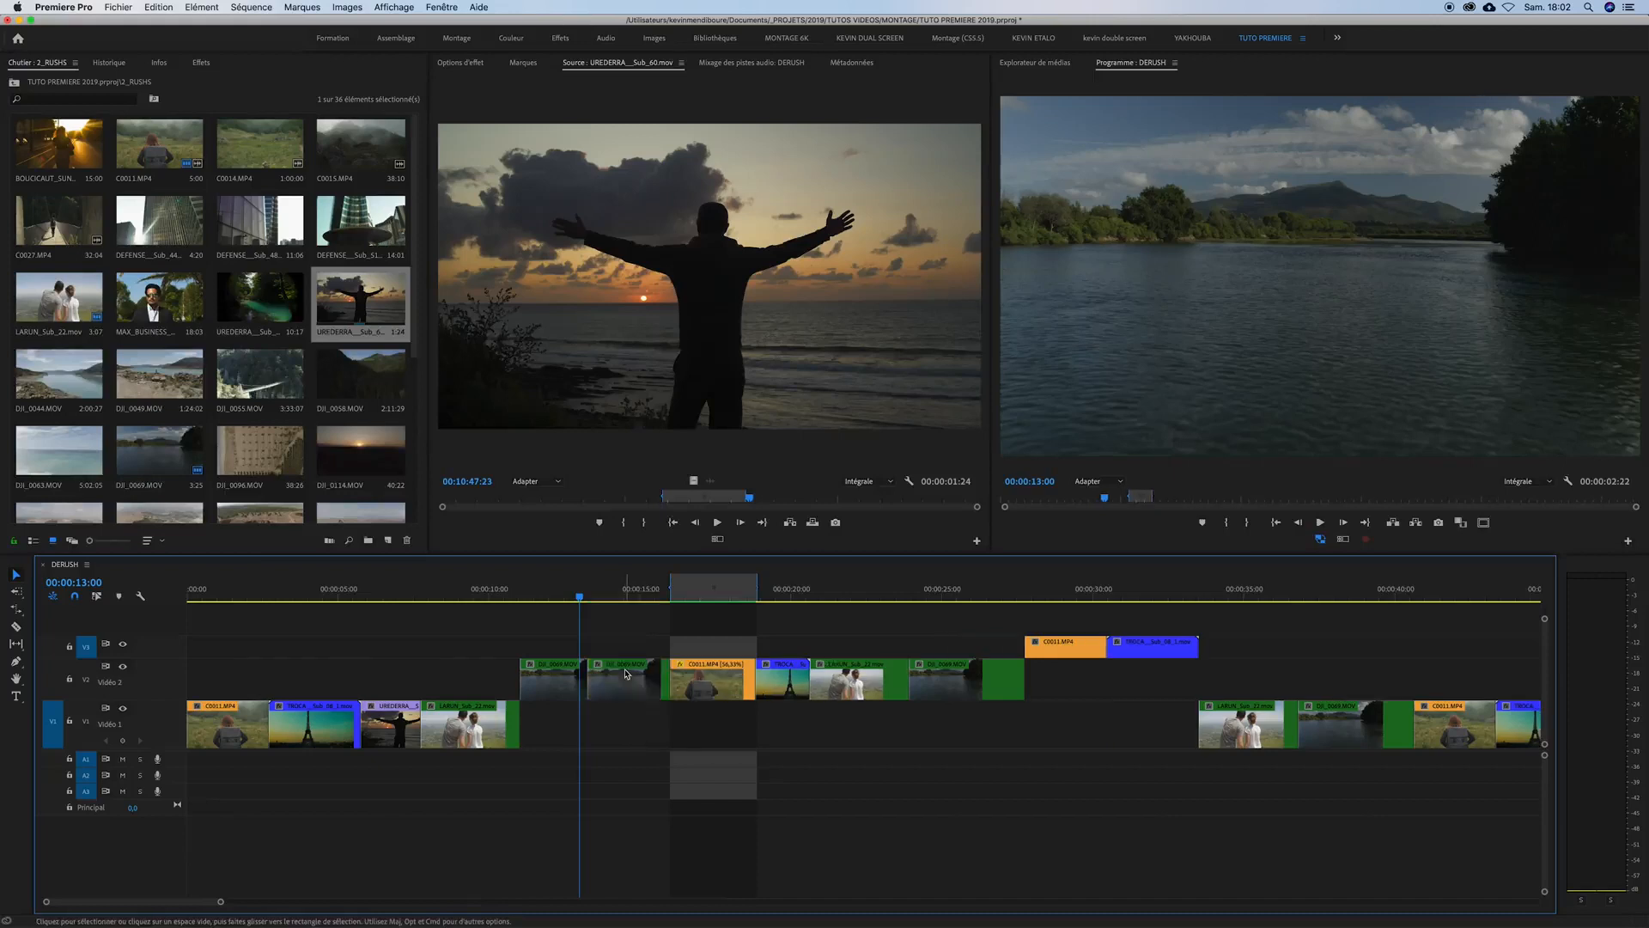
- Move the first part of the split DJI_0069.MOV clip up to V3 and back down to V2
{"action": "key", "text": "alt+Up"}
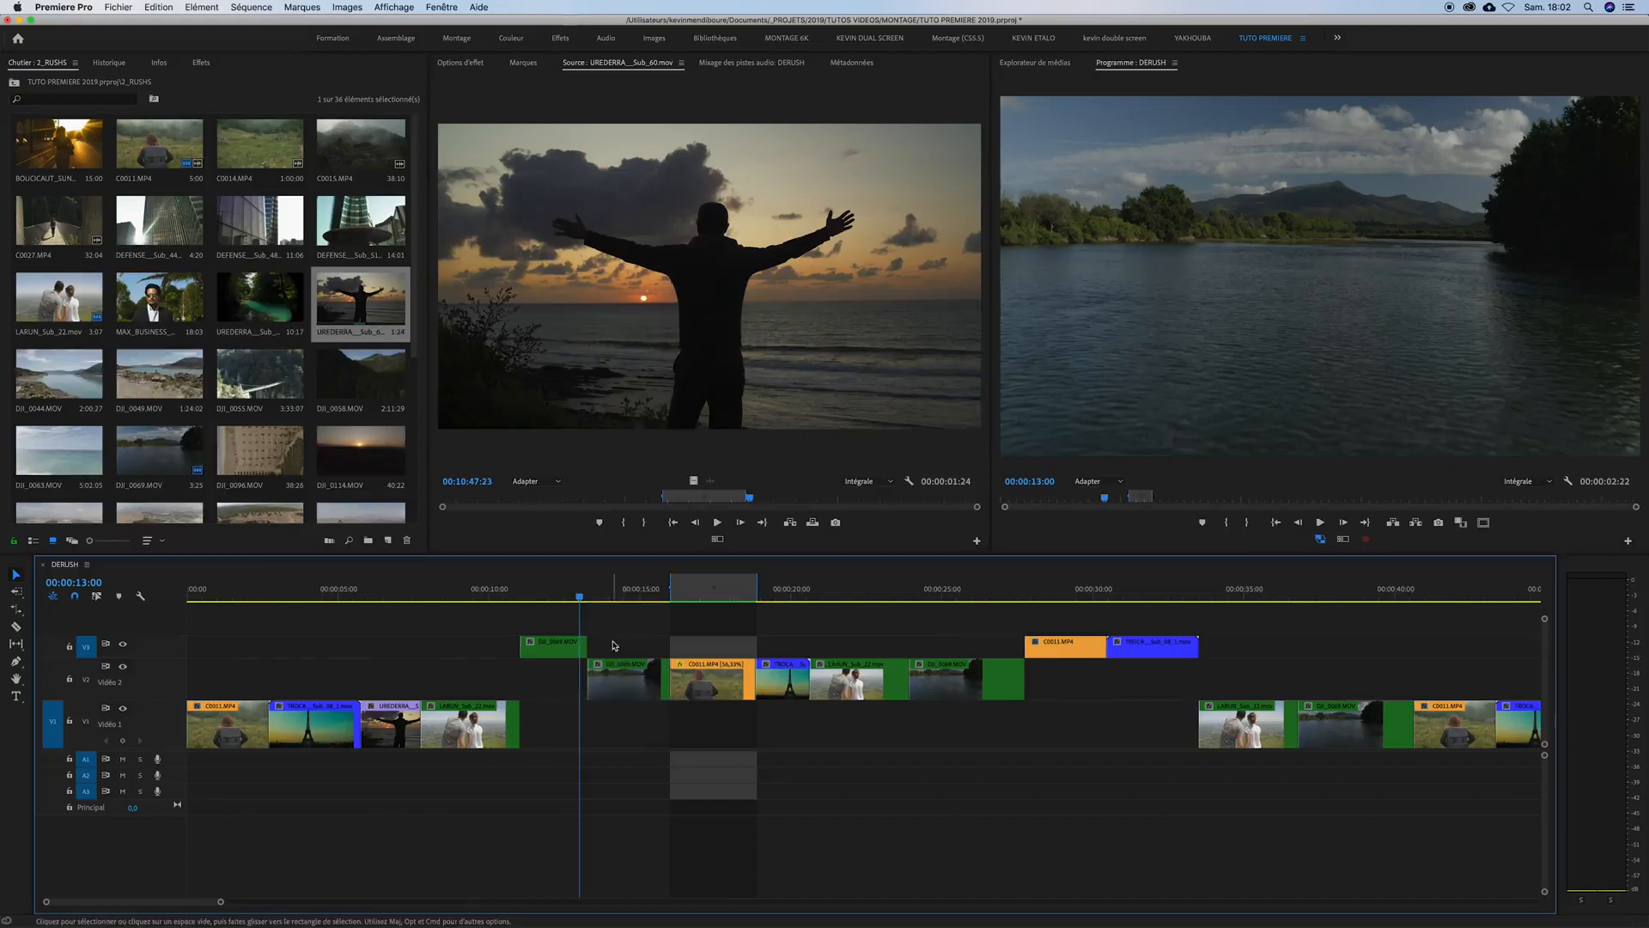
{"action": "key", "text": "alt+Down"}
{"action": "left_click", "coordinate": [589, 643]}
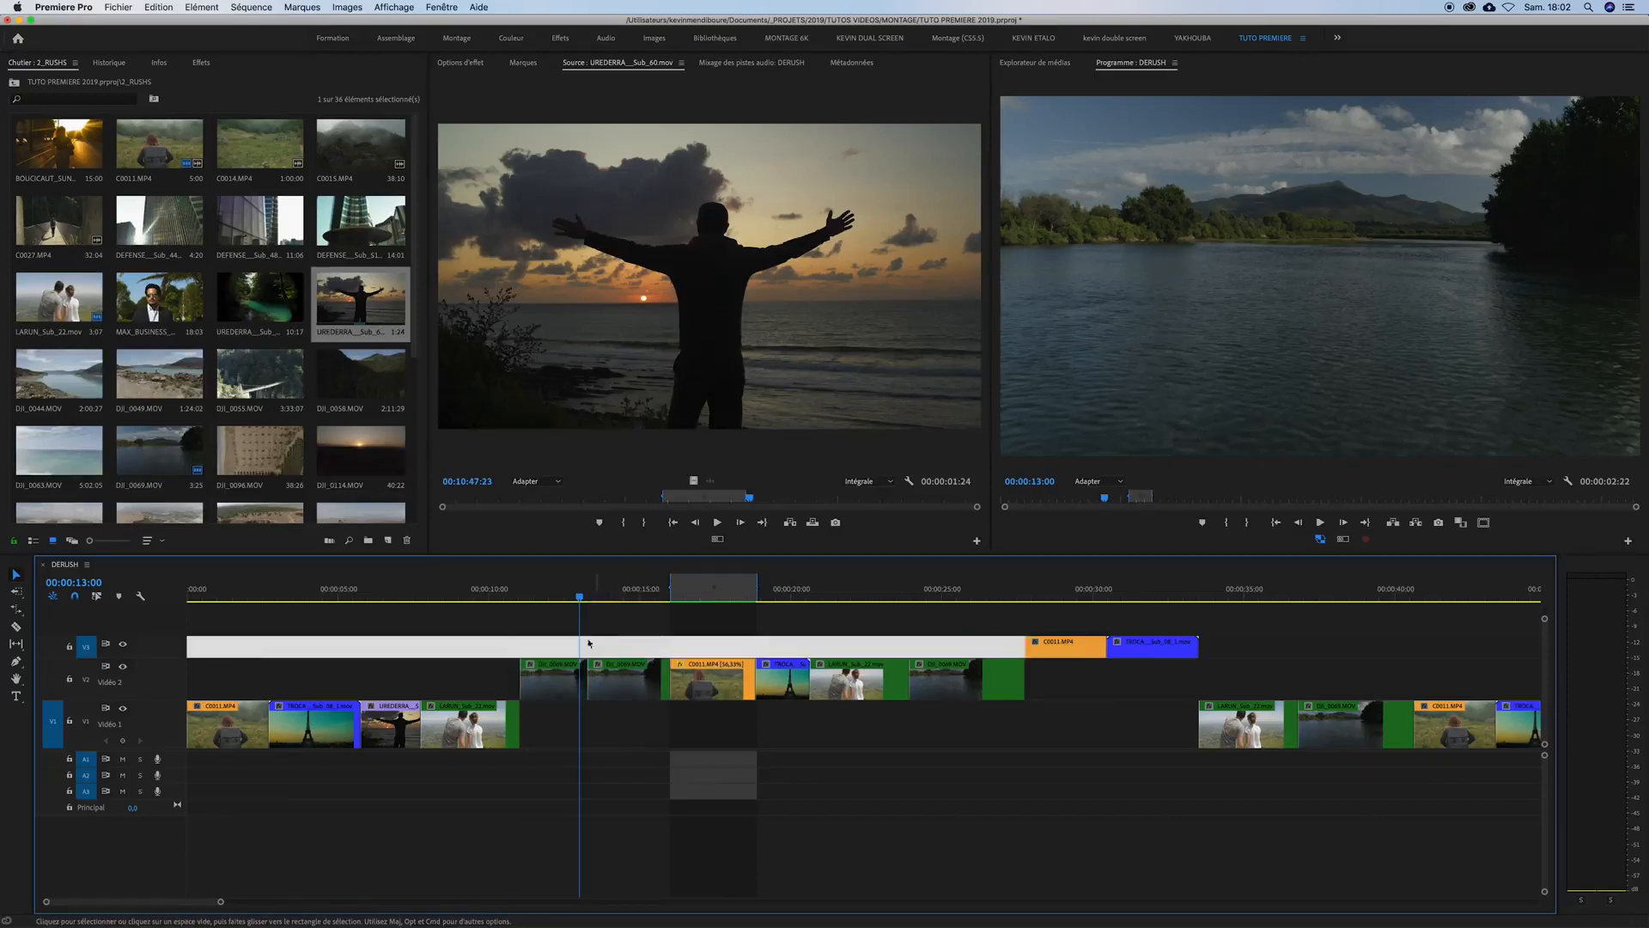
{"action": "left_click", "coordinate": [587, 625]}
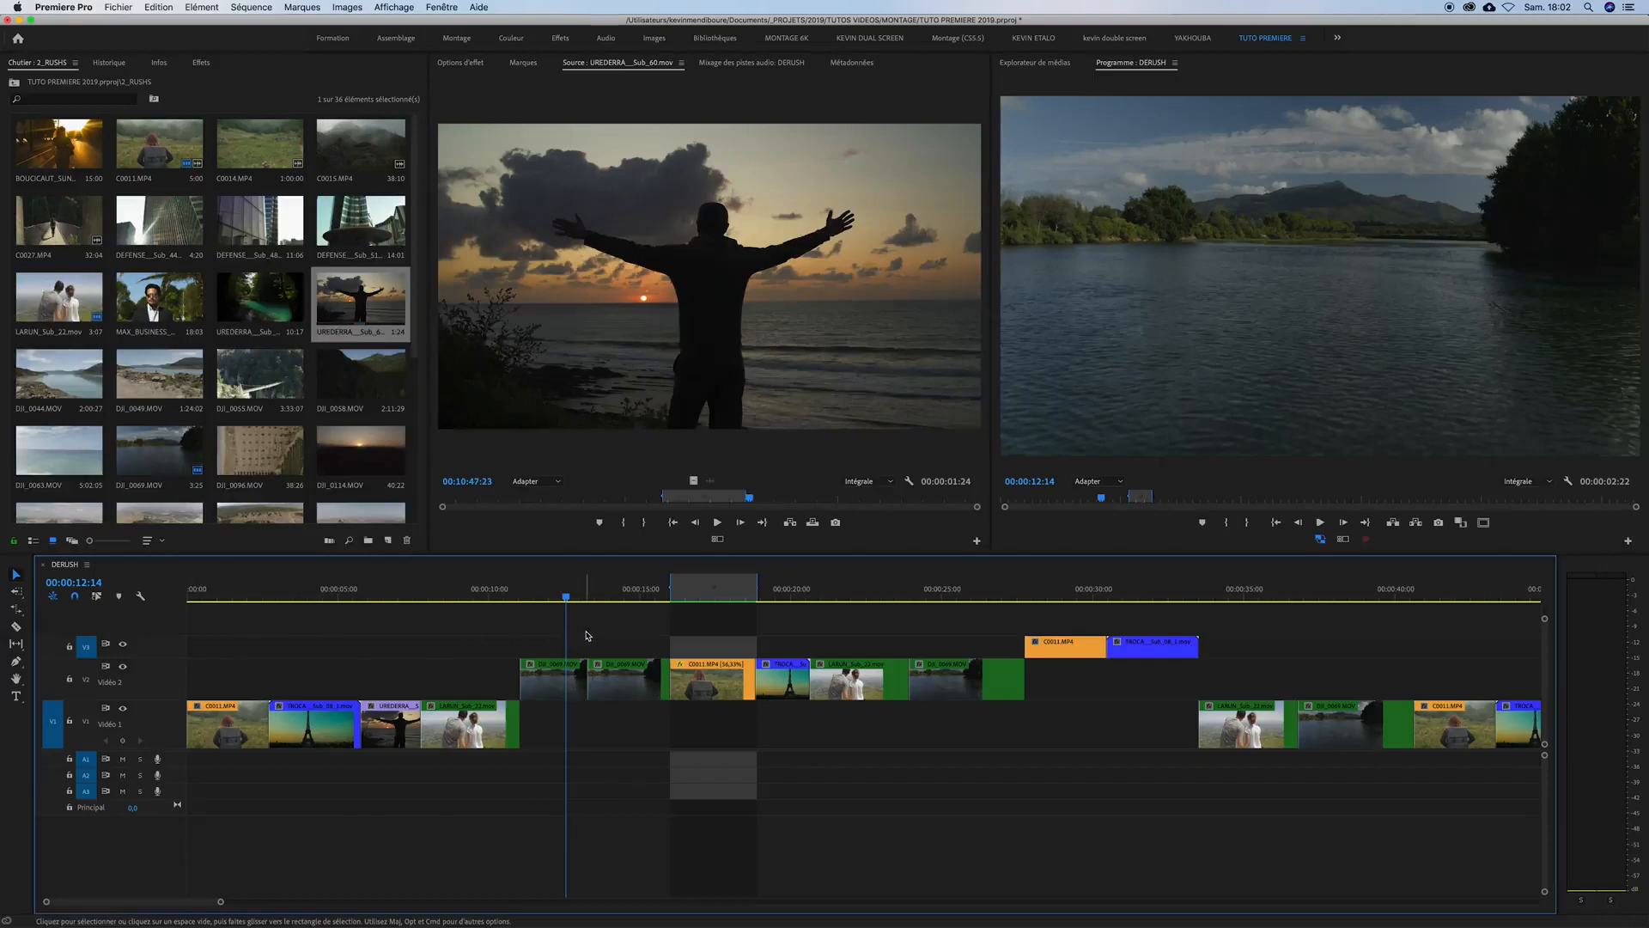
- Target track V2 and split the first DJI_0069.MOV part at about 00:00:12:01 at the playhead
{"action": "mouse_move", "coordinate": [565, 592]}
{"action": "left_mouse_down"}
{"action": "mouse_move", "coordinate": [464, 589]}
{"action": "mouse_move", "coordinate": [550, 589]}
{"action": "left_mouse_up"}
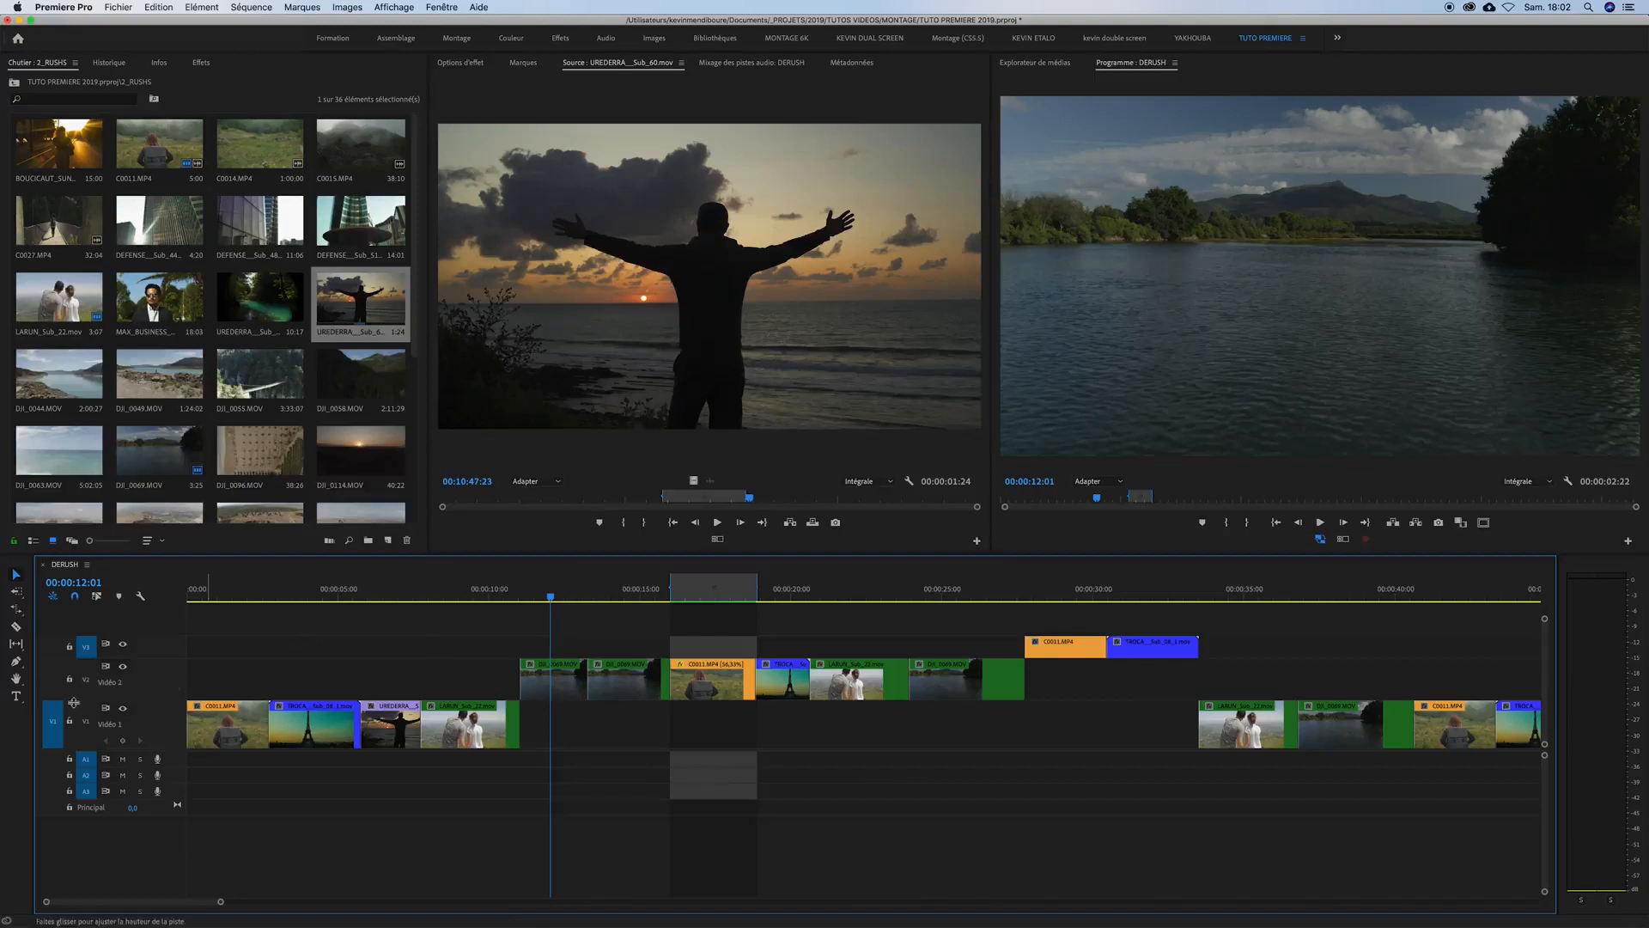
{"action": "left_click", "coordinate": [87, 680]}
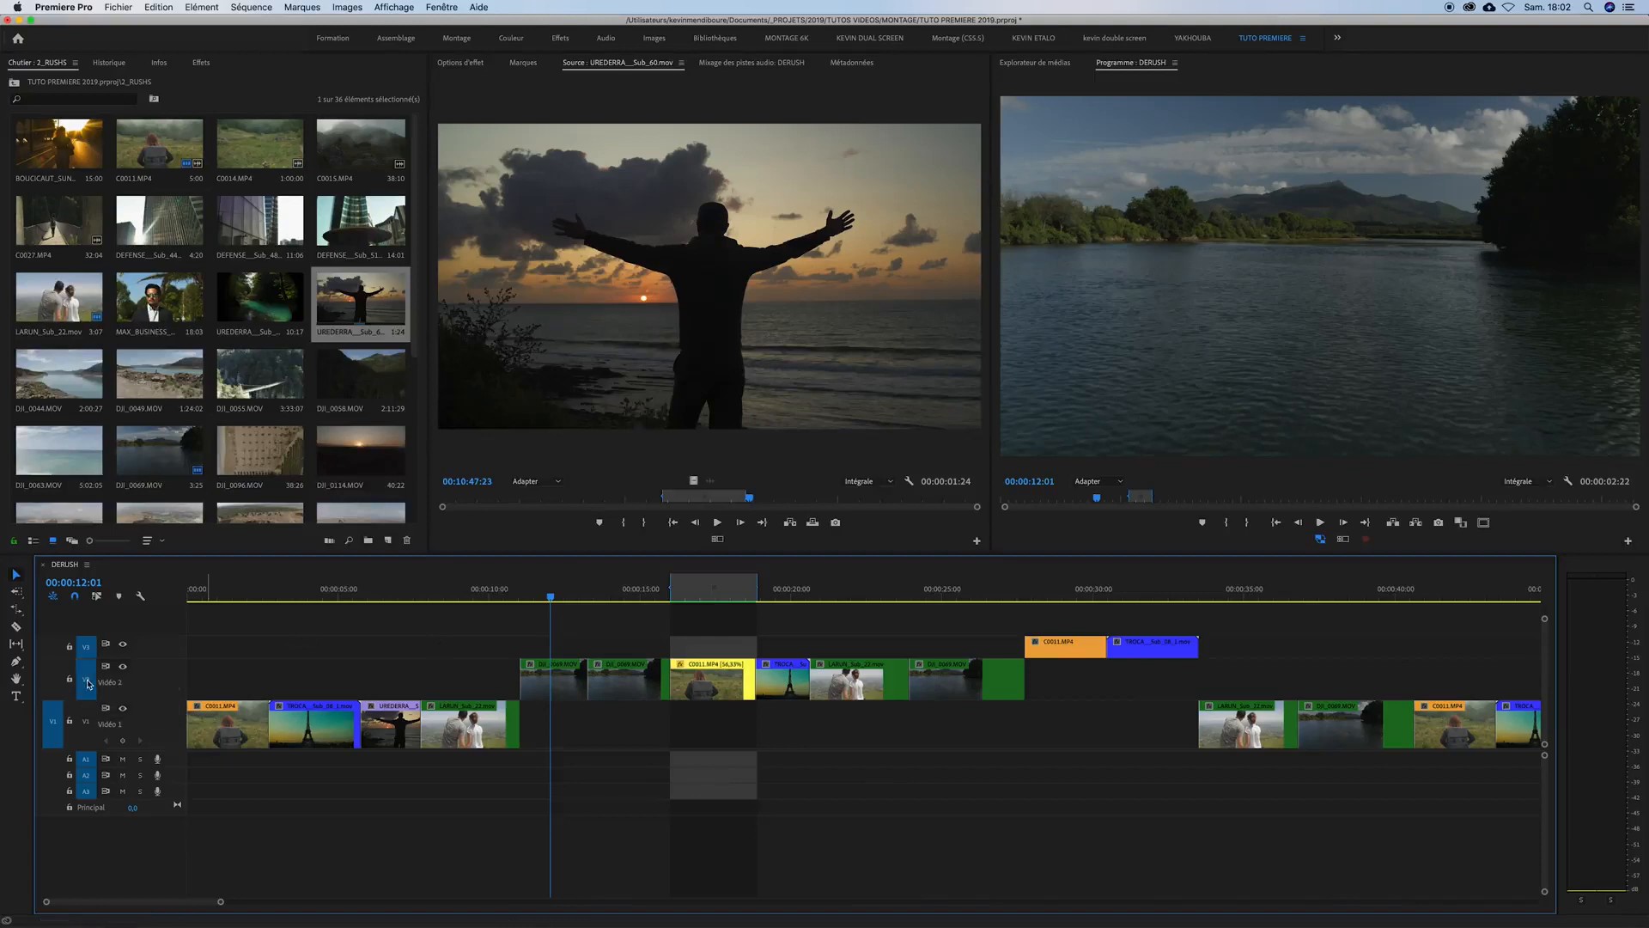
{"action": "key", "text": "super+k"}
{"action": "left_click", "coordinate": [576, 650]}
{"action": "left_click", "coordinate": [554, 596]}
{"action": "left_click", "coordinate": [567, 646]}
{"action": "left_click", "coordinate": [484, 651]}
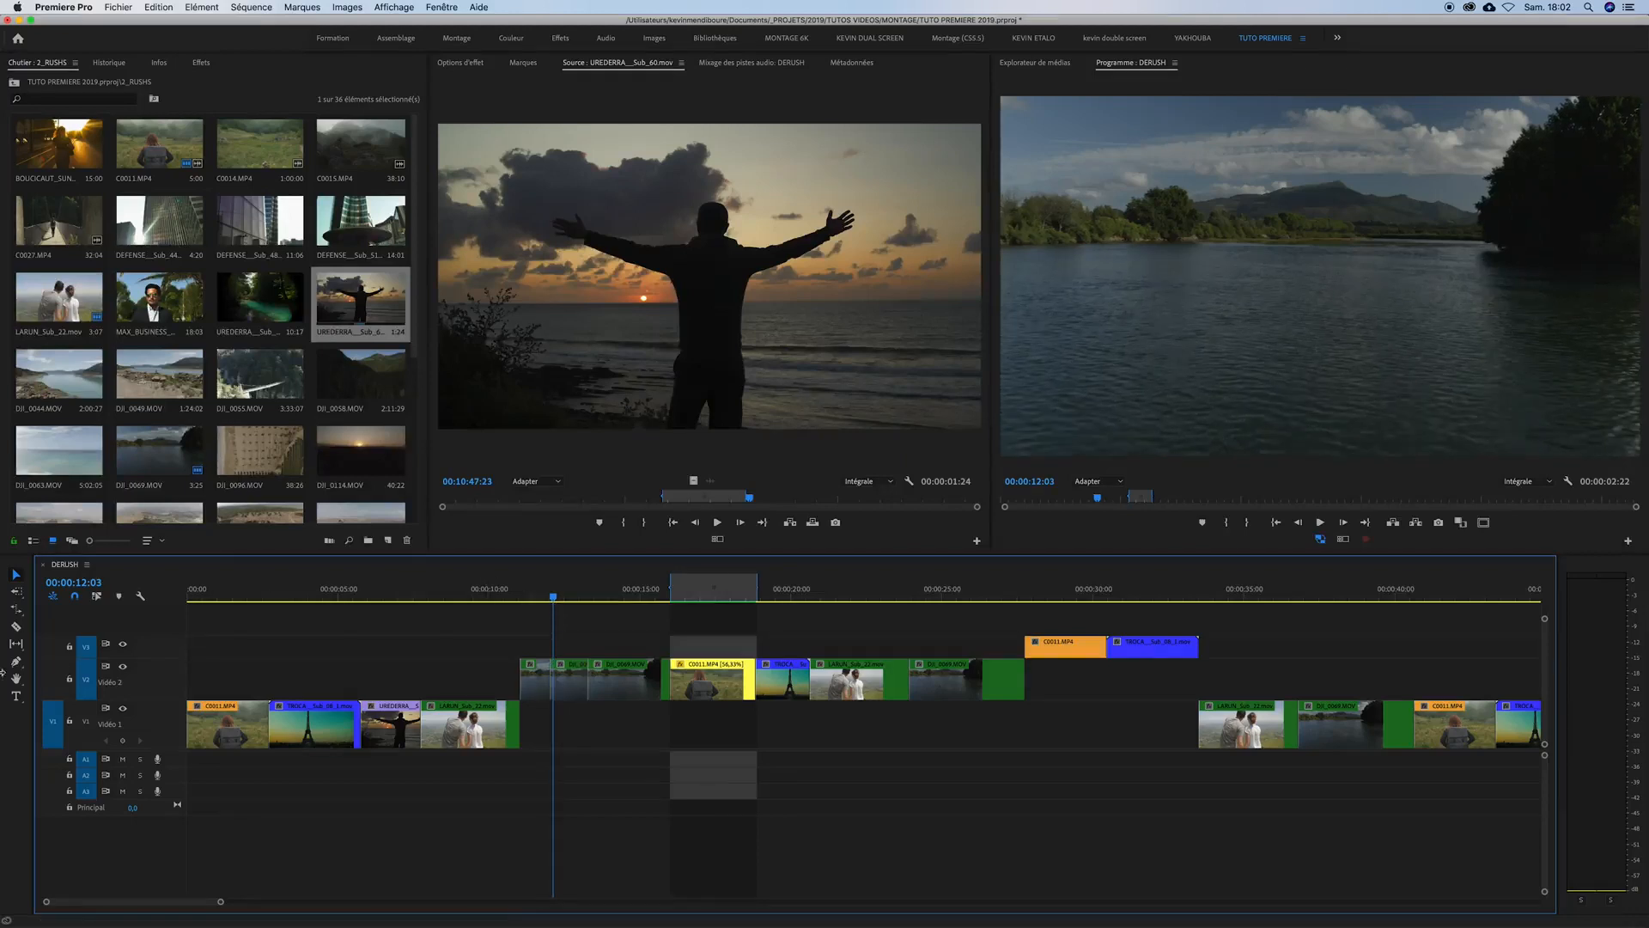
- Turn off targeting for tracks V2 and V3 and move the playhead to 00:00:14:17
{"action": "left_click", "coordinate": [86, 679]}
{"action": "left_click", "coordinate": [87, 646]}
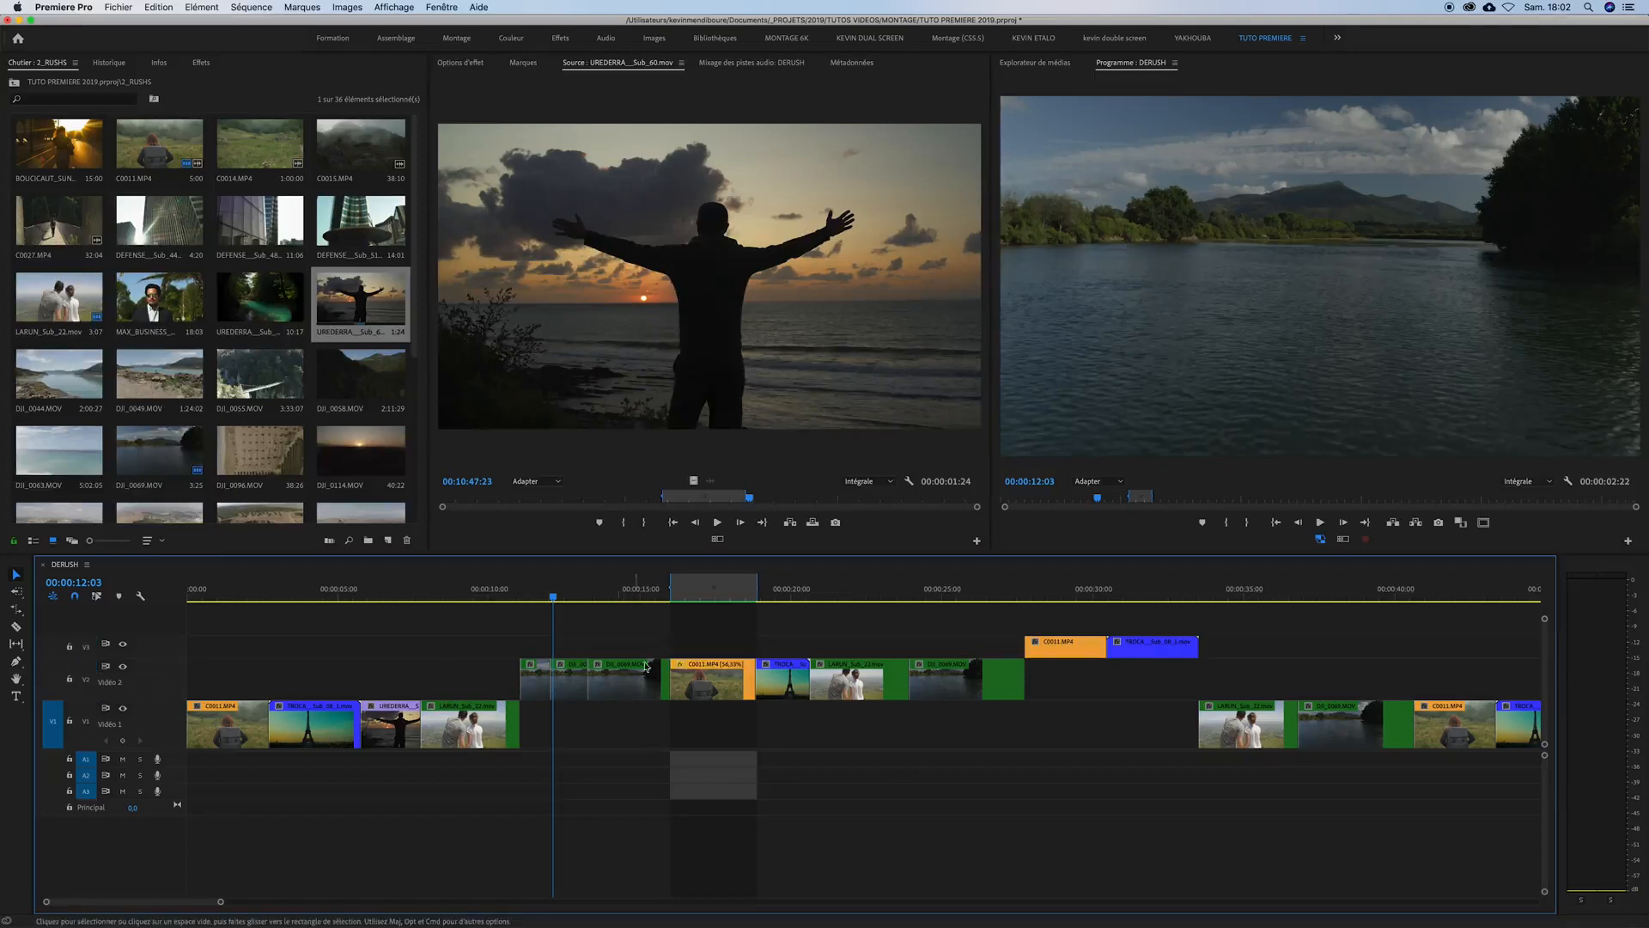
{"action": "left_click_drag", "start_coordinate": [568, 592], "coordinate": [630, 593]}
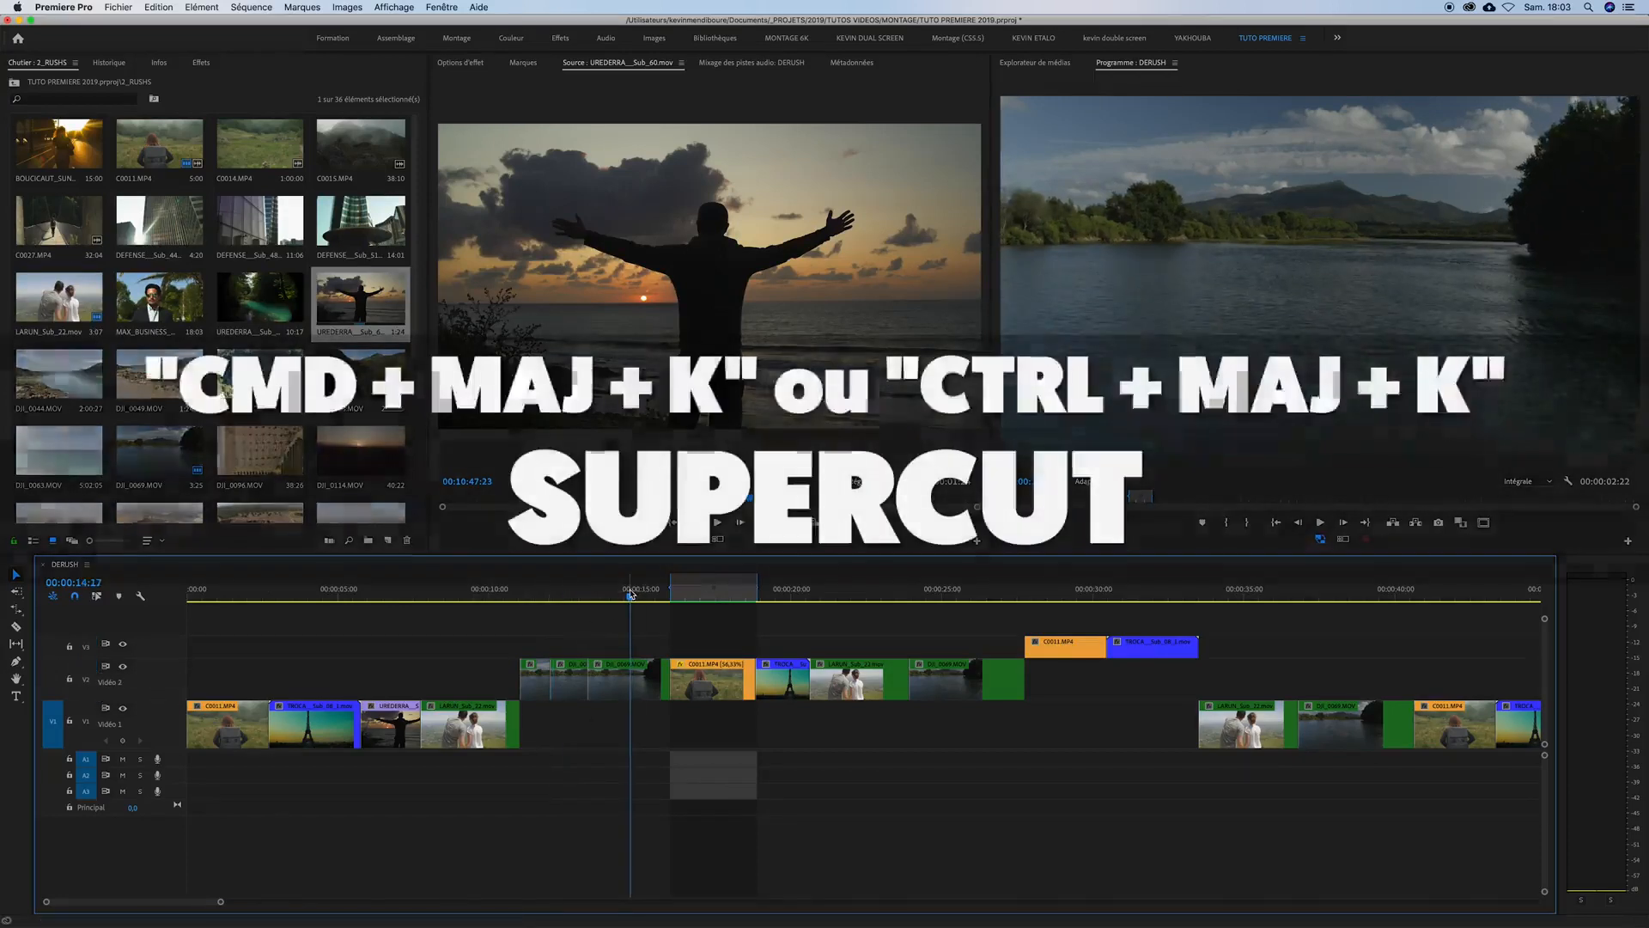
- Split the clips on all tracks at 00:00:14:17, about 00:00:20:00 and 00:00:21:08, regardless of track targeting
{"action": "key", "text": "super+shift+k"}
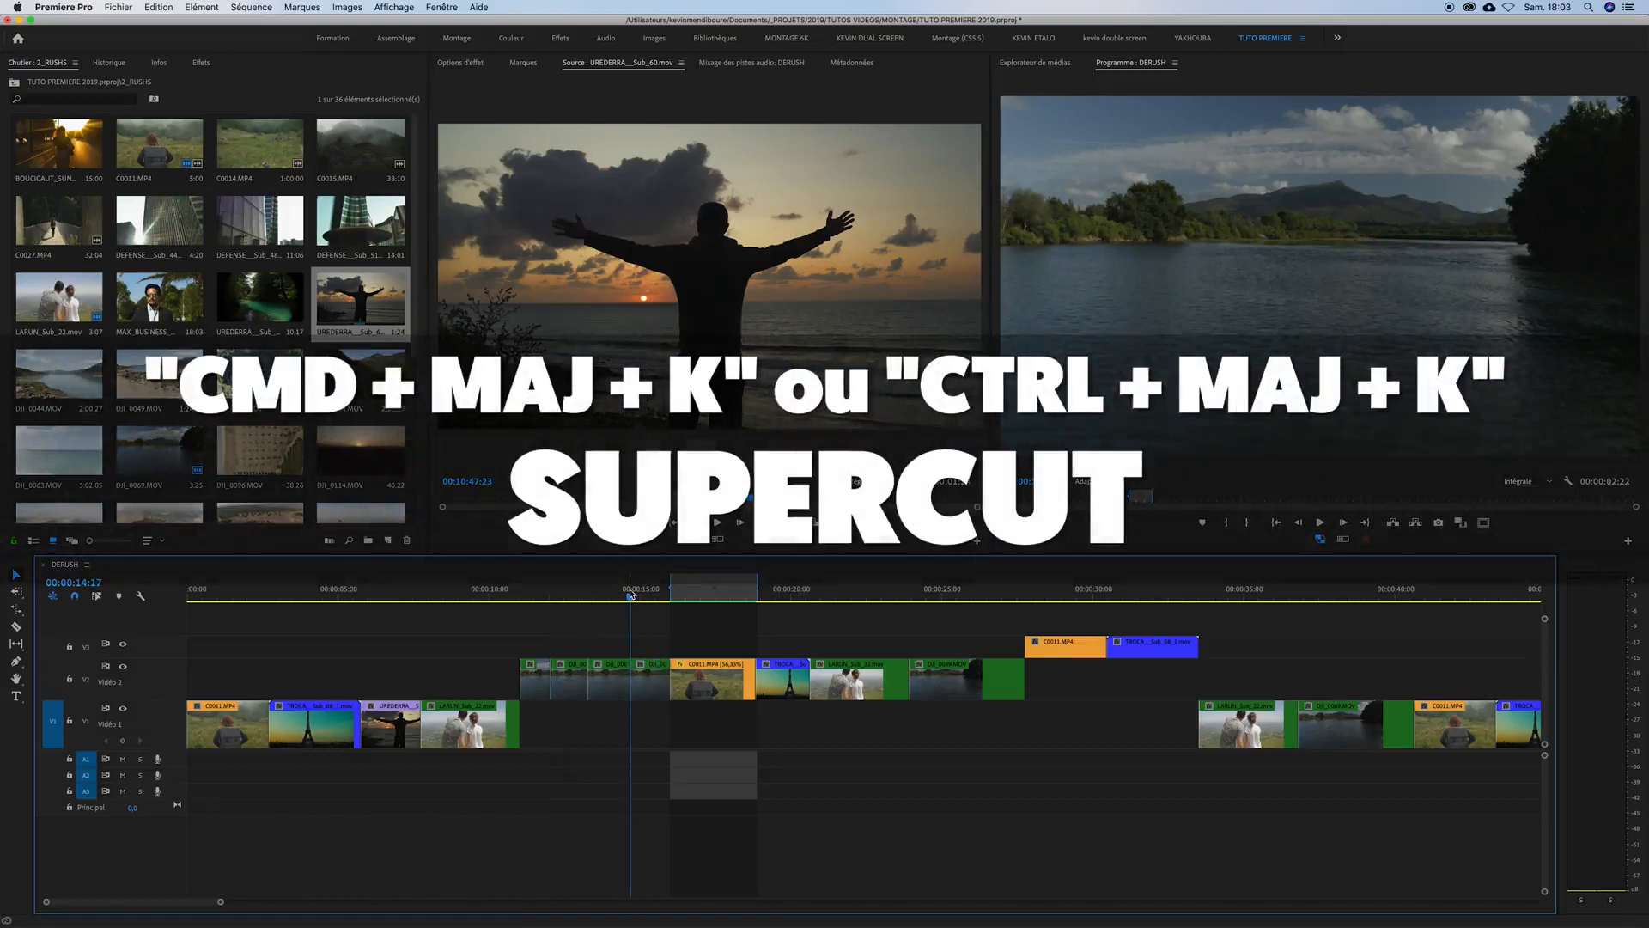
{"action": "left_click", "coordinate": [791, 592]}
{"action": "key", "text": "super+shift+k"}
{"action": "left_click", "coordinate": [831, 593]}
{"action": "key", "text": "super+shift+k"}
- Undo the last four cuts, including the earlier playhead split of DJI_0069.MOV
{"action": "key", "text": "super+z"}
{"action": "key", "text": "super+z"}
{"action": "key", "text": "super+z"}
{"action": "key", "text": "super+z"}
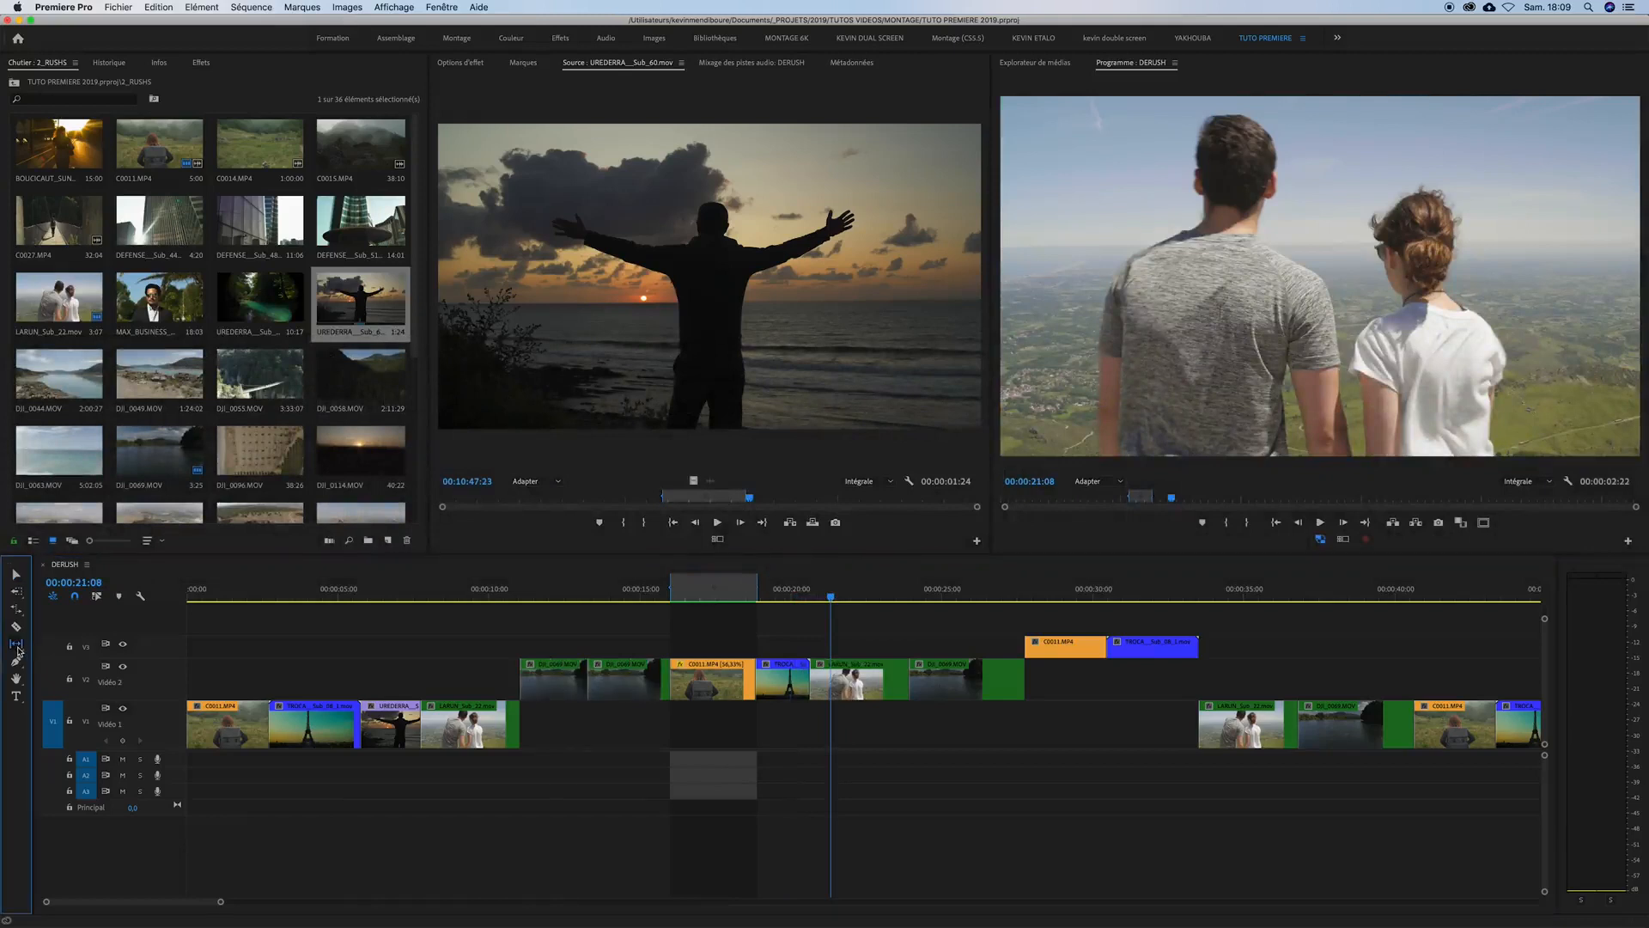
- Slip the footage inside the LARUN_Sub_22.mov clip on V2 with the Slip tool, then play the clip from its start
{"action": "left_click", "coordinate": [15, 643]}
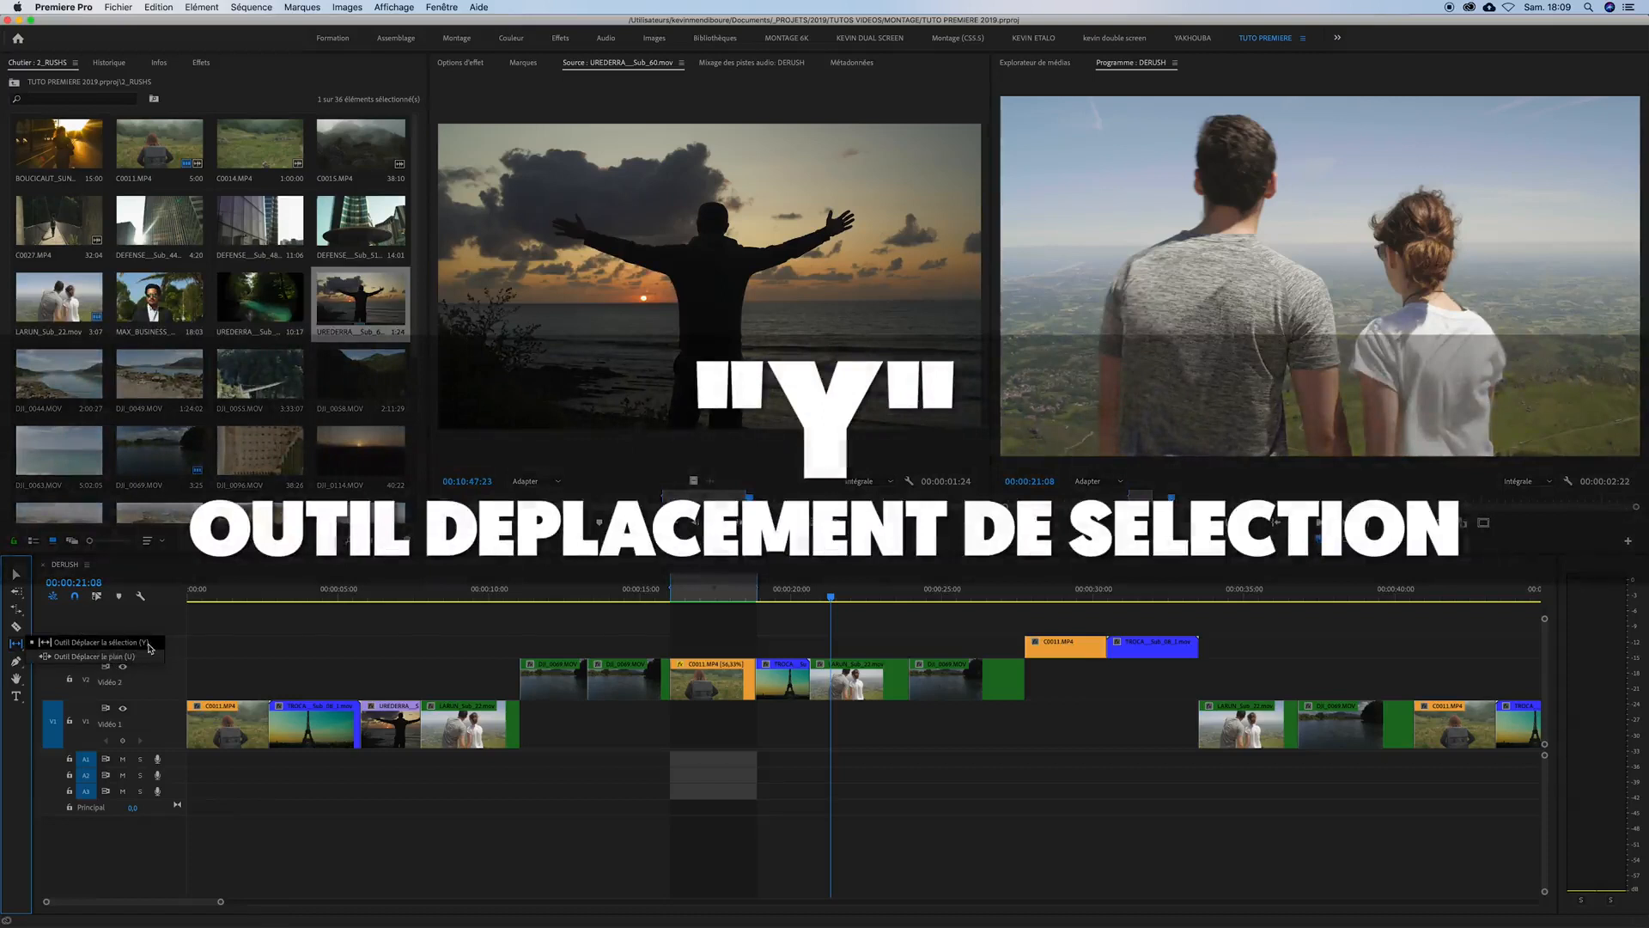
{"action": "left_click", "coordinate": [112, 642]}
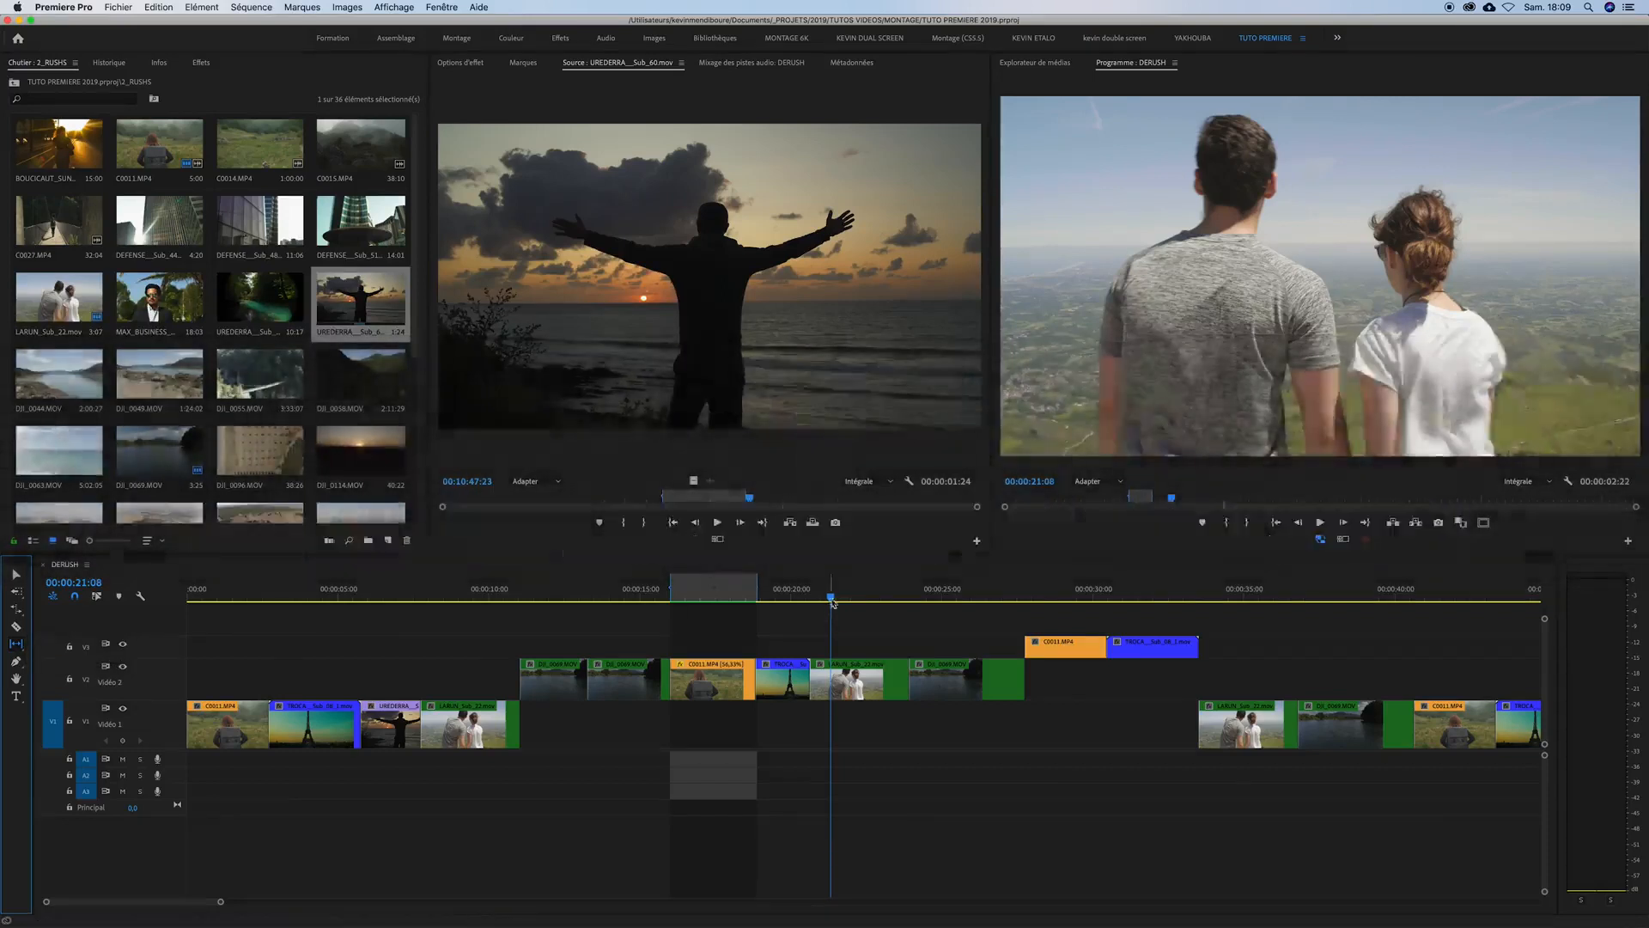
{"action": "left_click", "coordinate": [811, 596]}
{"action": "mouse_move", "coordinate": [811, 596]}
{"action": "left_mouse_down"}
{"action": "mouse_move", "coordinate": [831, 596]}
{"action": "mouse_move", "coordinate": [816, 596]}
{"action": "left_mouse_up"}
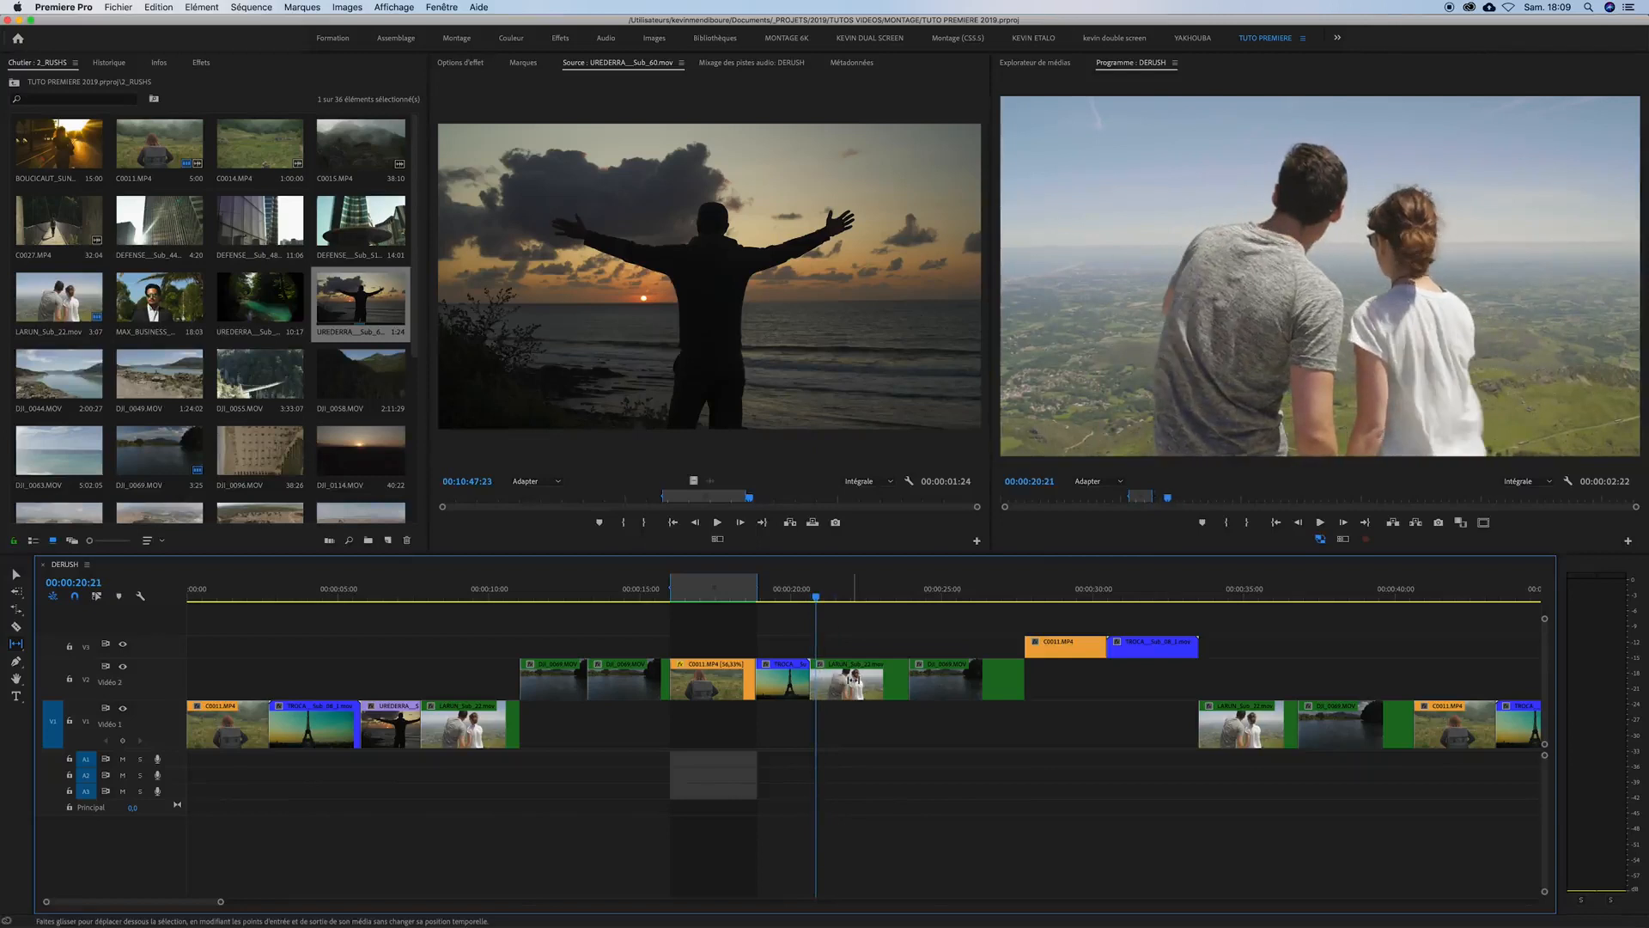
{"action": "mouse_move", "coordinate": [858, 675]}
{"action": "left_mouse_down"}
{"action": "mouse_move", "coordinate": [821, 675]}
{"action": "mouse_move", "coordinate": [844, 675]}
{"action": "left_mouse_up"}
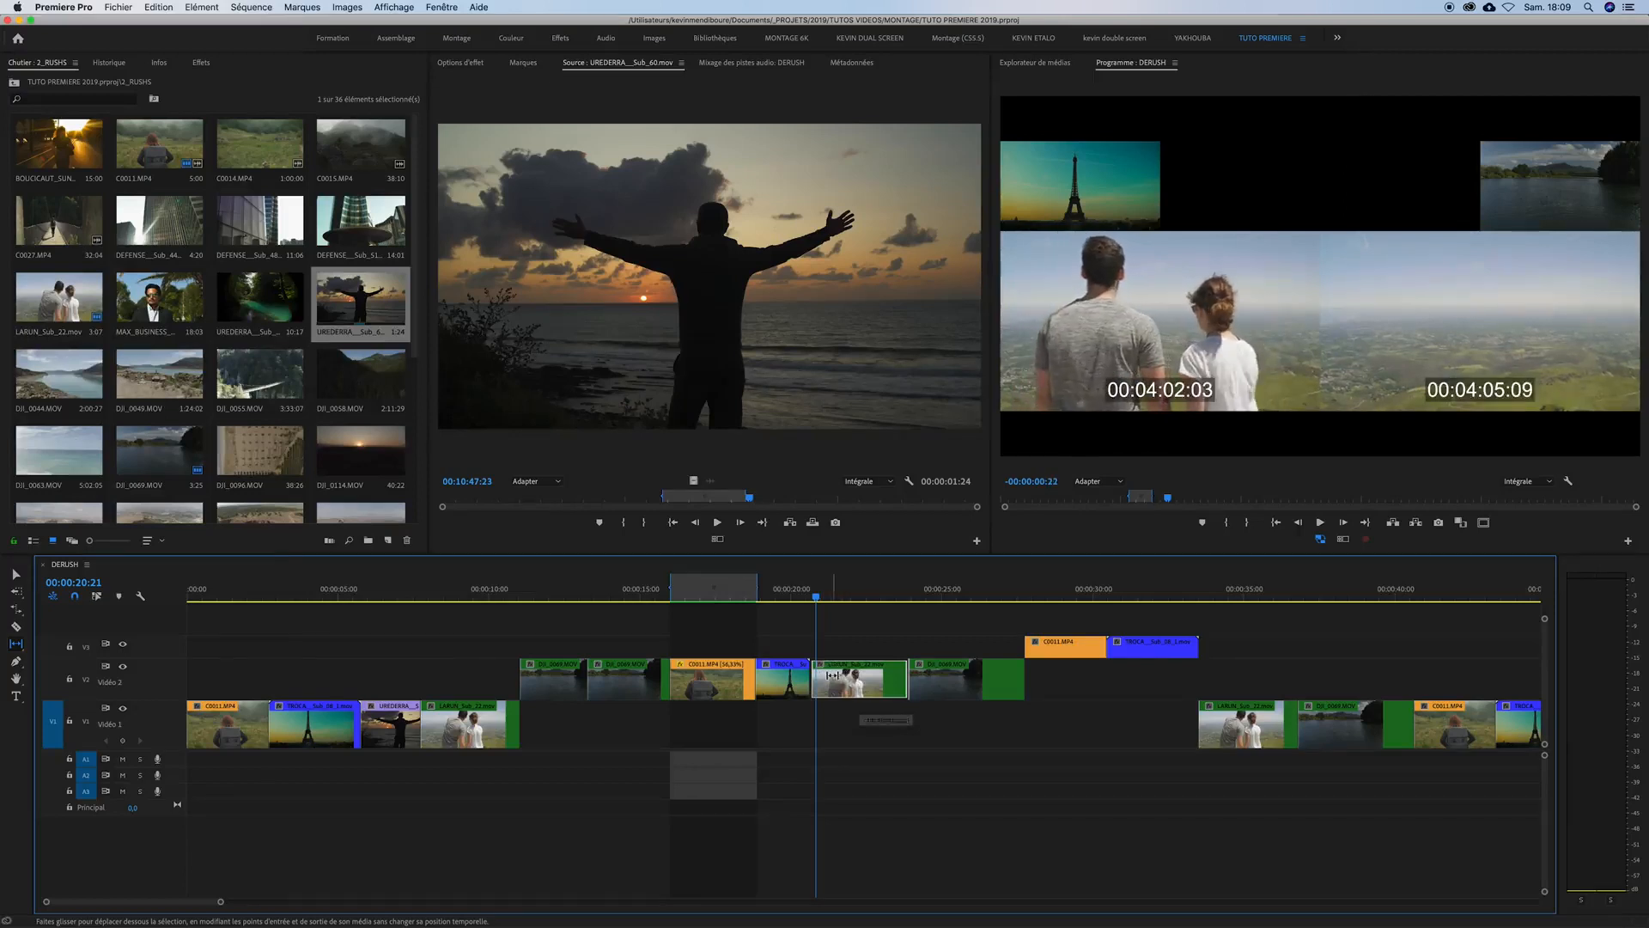
{"action": "mouse_move", "coordinate": [822, 675]}
{"action": "left_mouse_down"}
{"action": "mouse_move", "coordinate": [853, 675]}
{"action": "mouse_move", "coordinate": [832, 675]}
{"action": "left_mouse_up"}
{"action": "left_click_drag", "start_coordinate": [819, 596], "coordinate": [812, 593]}
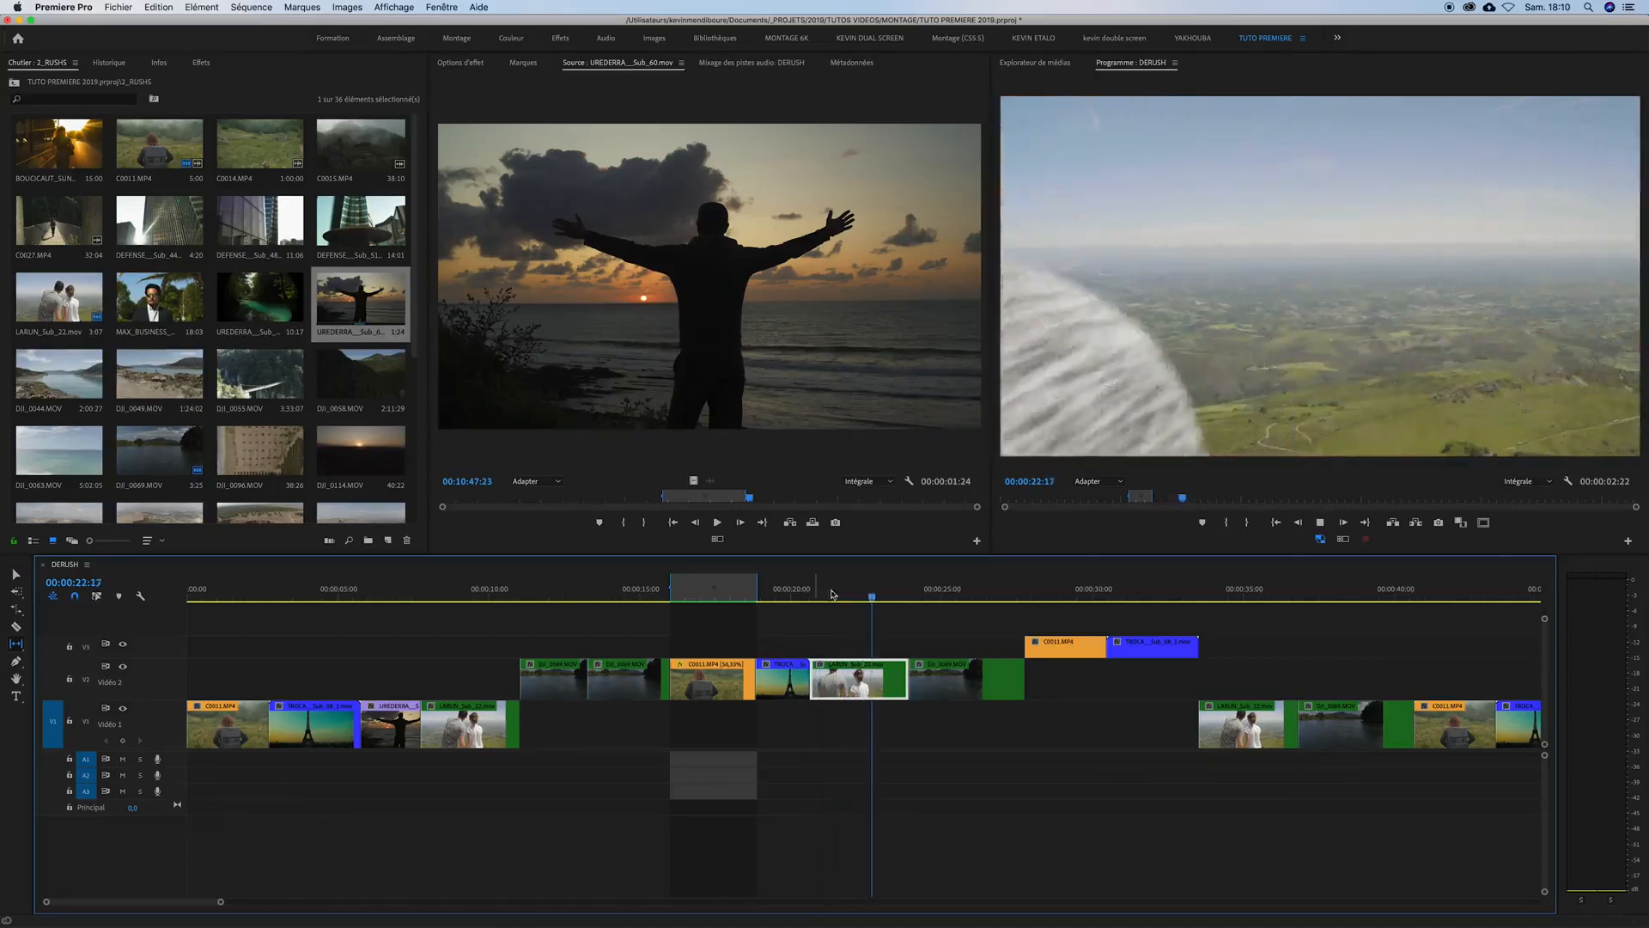
- Slip the footage inside the UREDERRA__Sub_60.mov clip on V1 and play that clip back
{"action": "left_click_drag", "start_coordinate": [611, 595], "coordinate": [391, 595]}
{"action": "left_click_drag", "start_coordinate": [392, 719], "coordinate": [173, 717]}
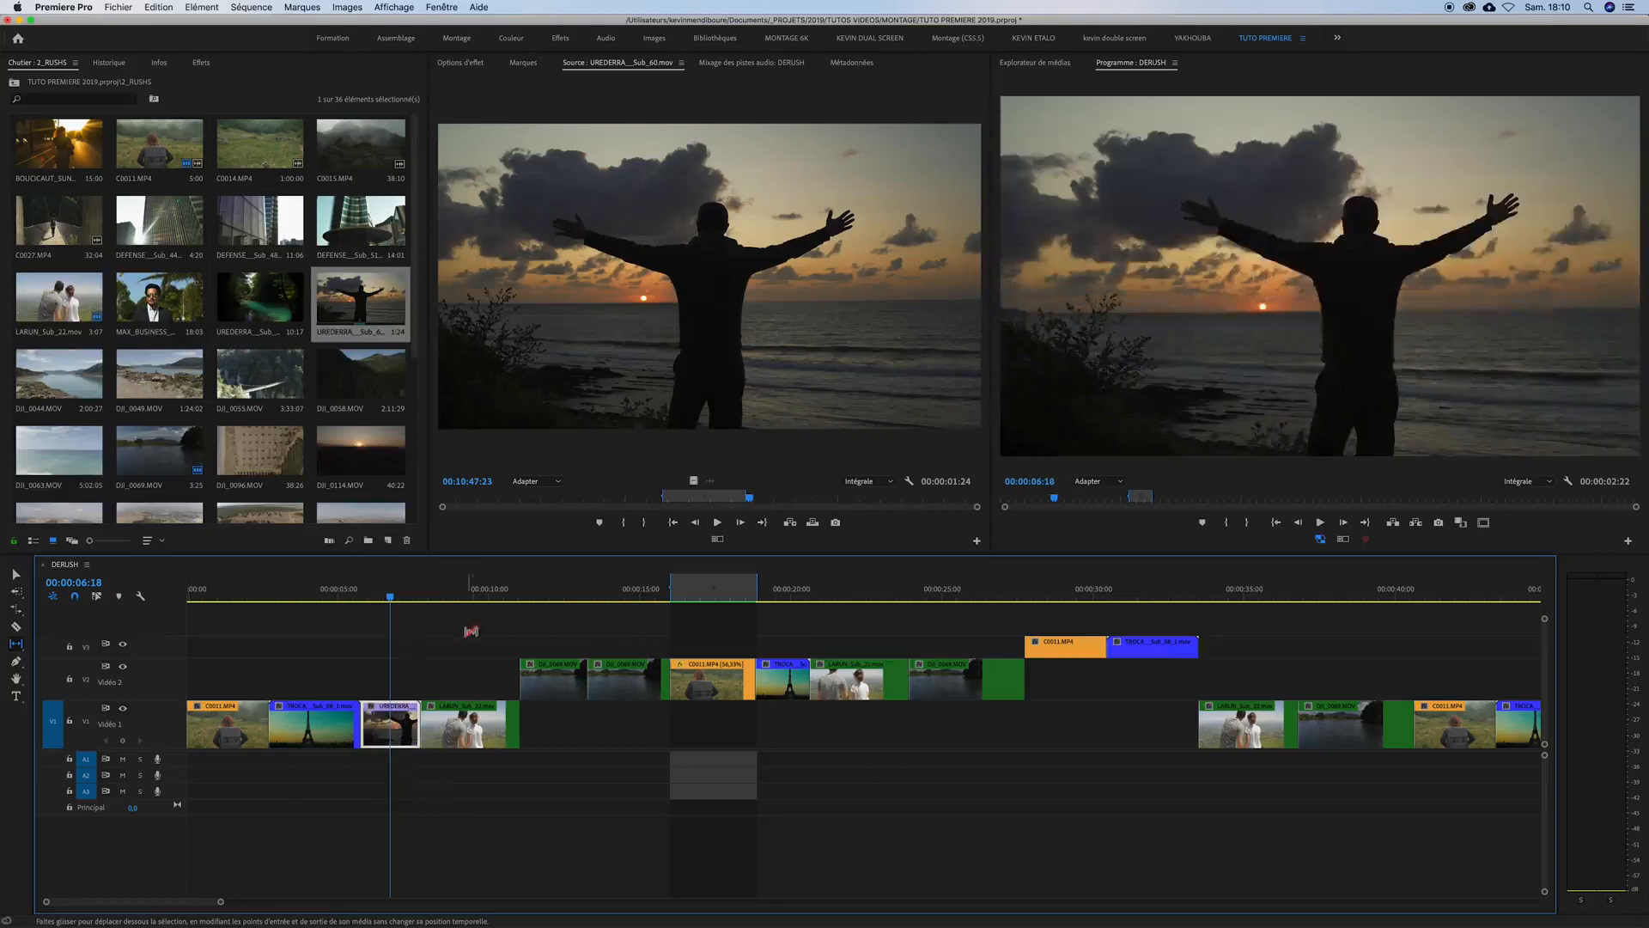
{"action": "left_click", "coordinate": [366, 594]}
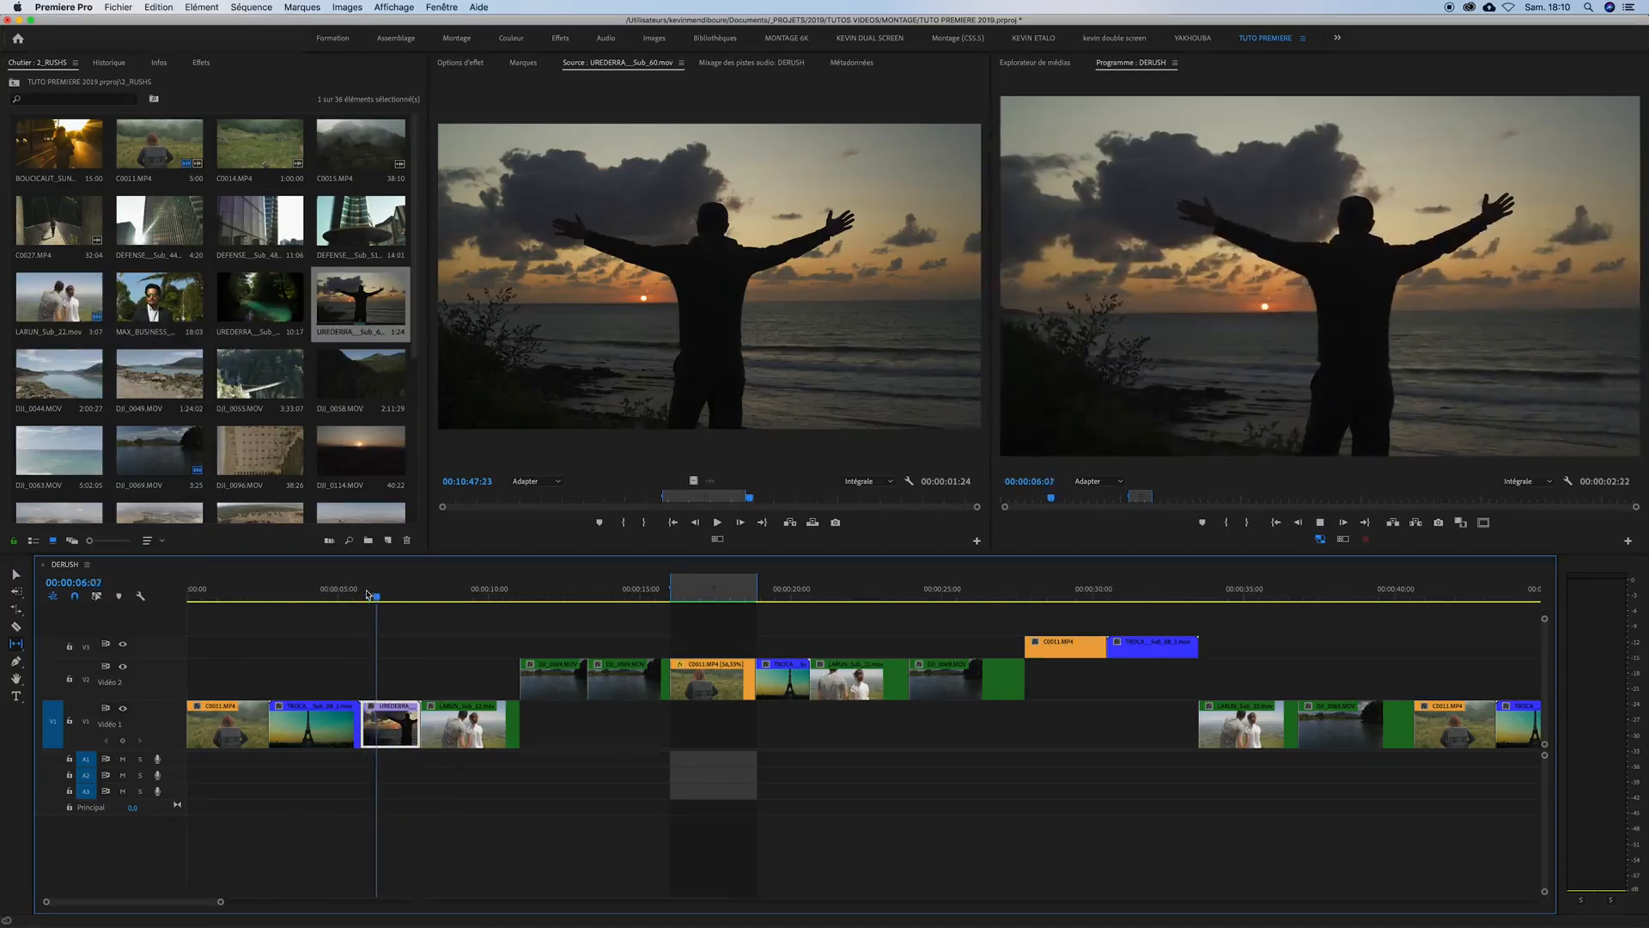
{"action": "key", "text": "space"}
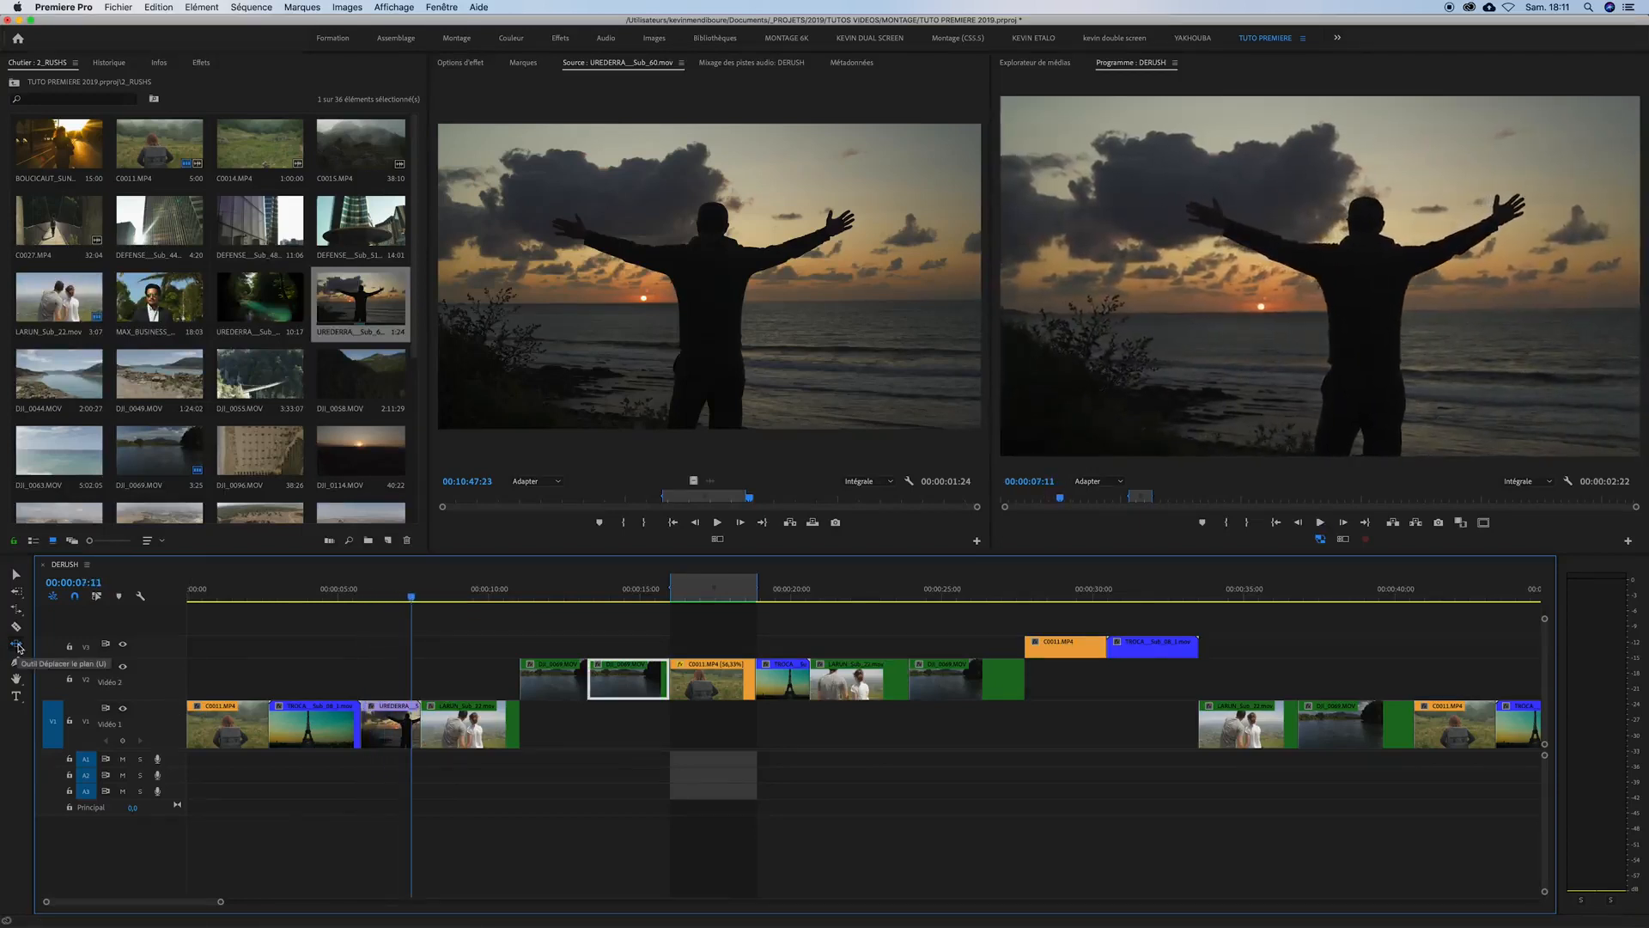
- Slide the second DJI_0069.MOV clip on V2 about 20 frames earlier between its neighbours and check the playhead at 00:00:13:18
{"action": "left_click", "coordinate": [18, 646]}
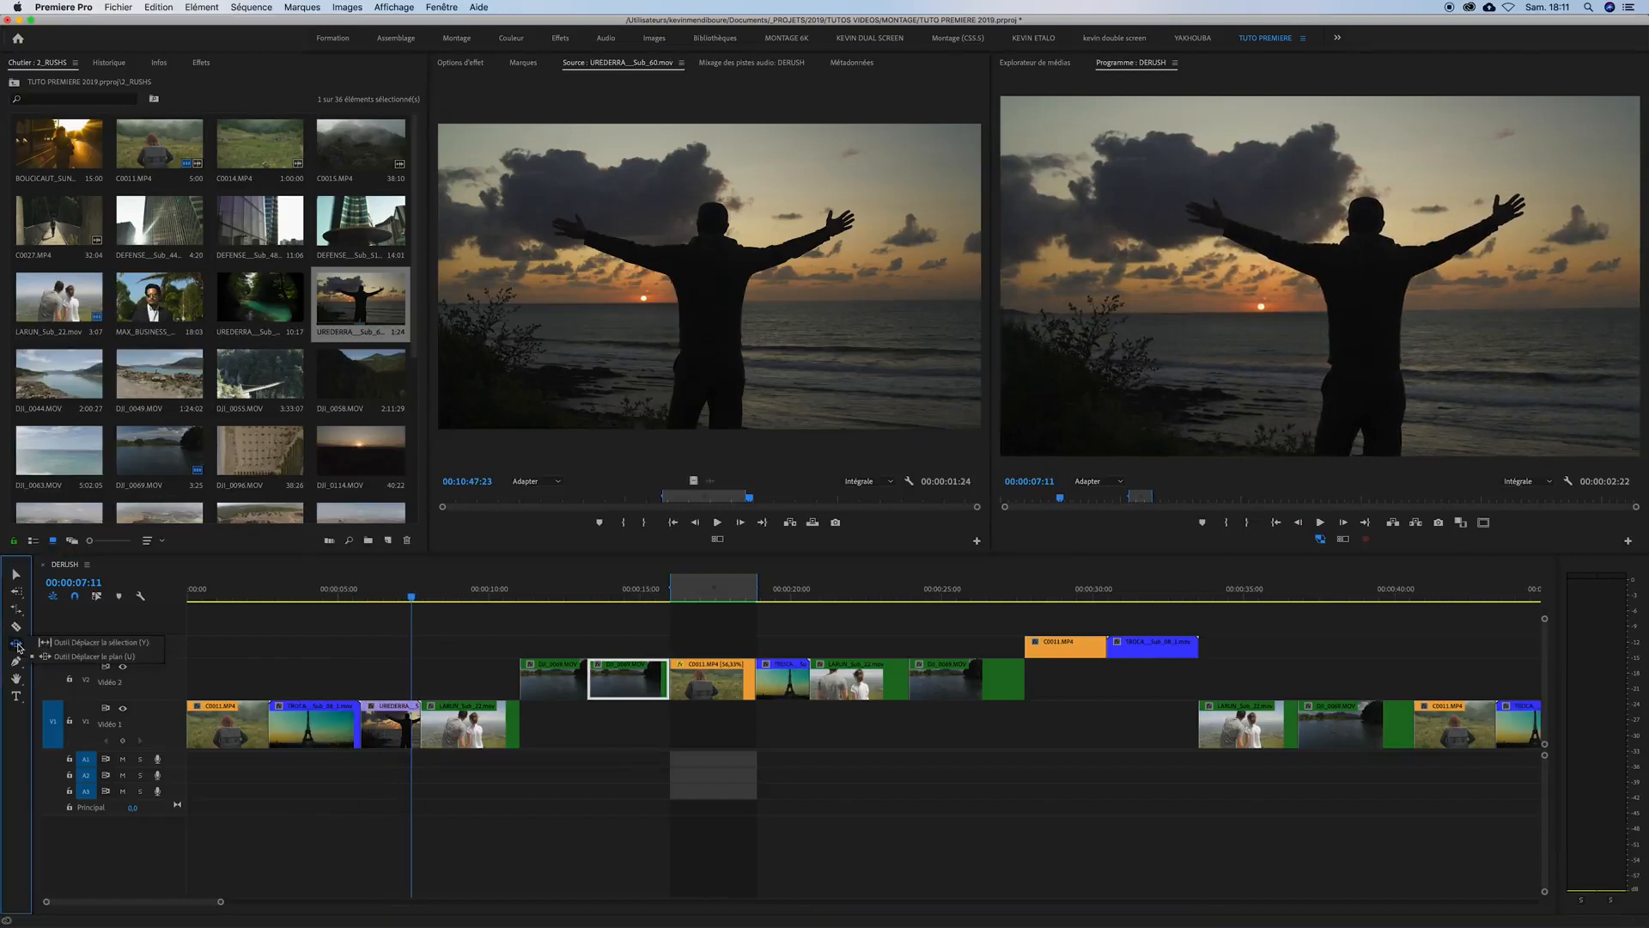
{"action": "left_click", "coordinate": [90, 656]}
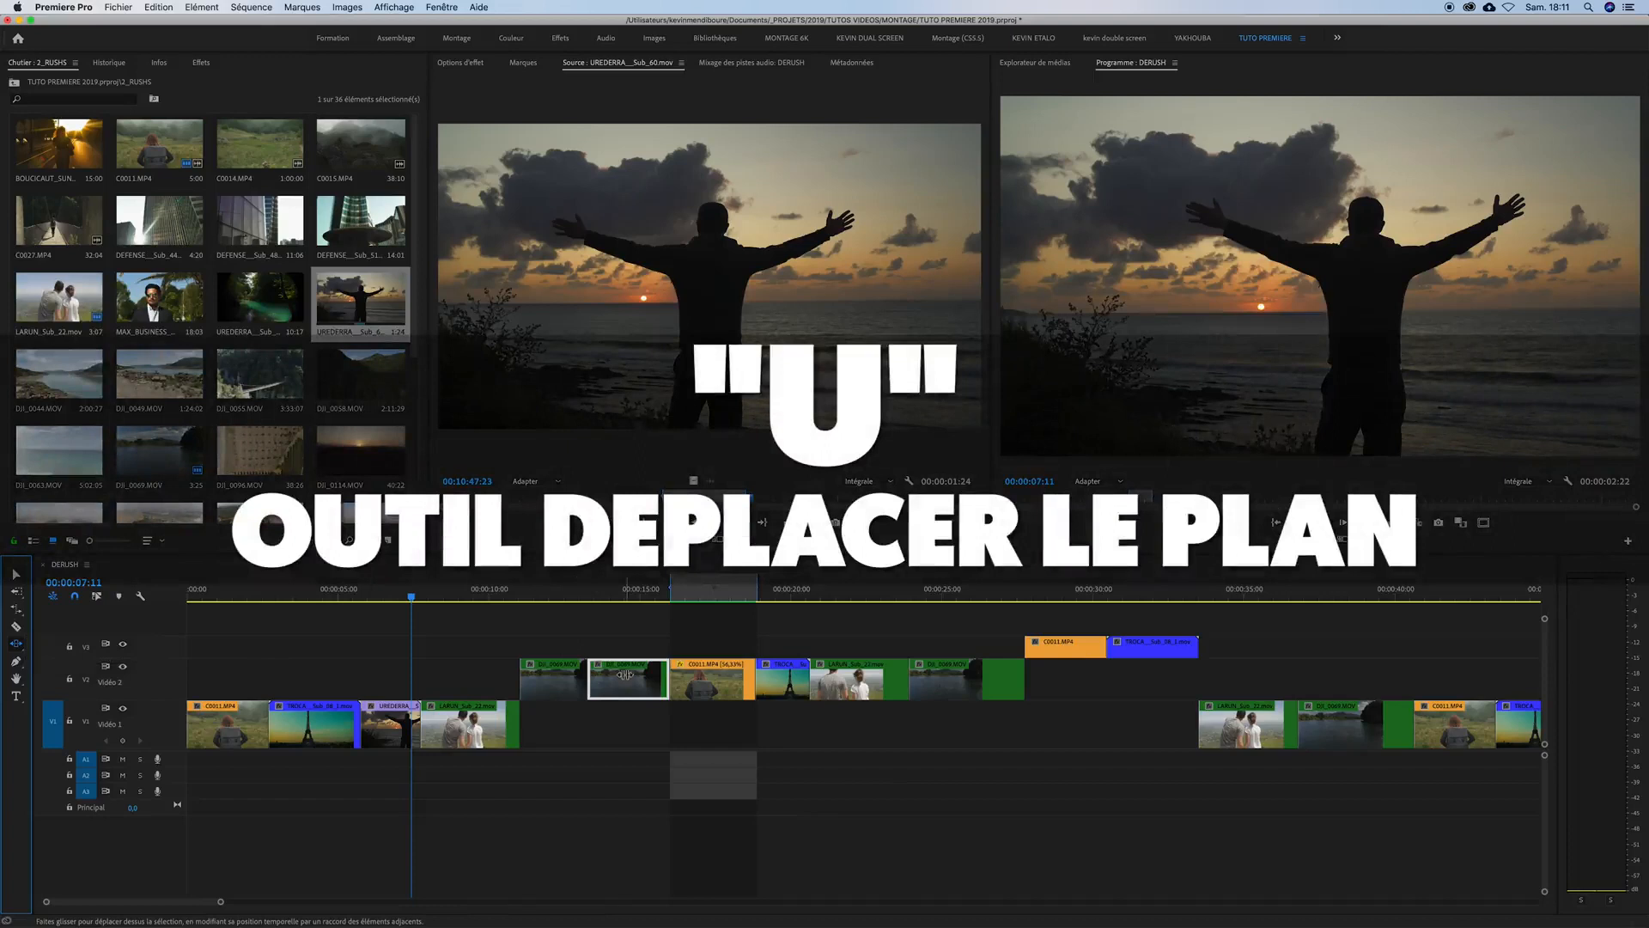
{"action": "mouse_move", "coordinate": [625, 674]}
{"action": "left_mouse_down"}
{"action": "mouse_move", "coordinate": [611, 677]}
{"action": "mouse_move", "coordinate": [675, 676]}
{"action": "mouse_move", "coordinate": [608, 678]}
{"action": "left_mouse_up"}
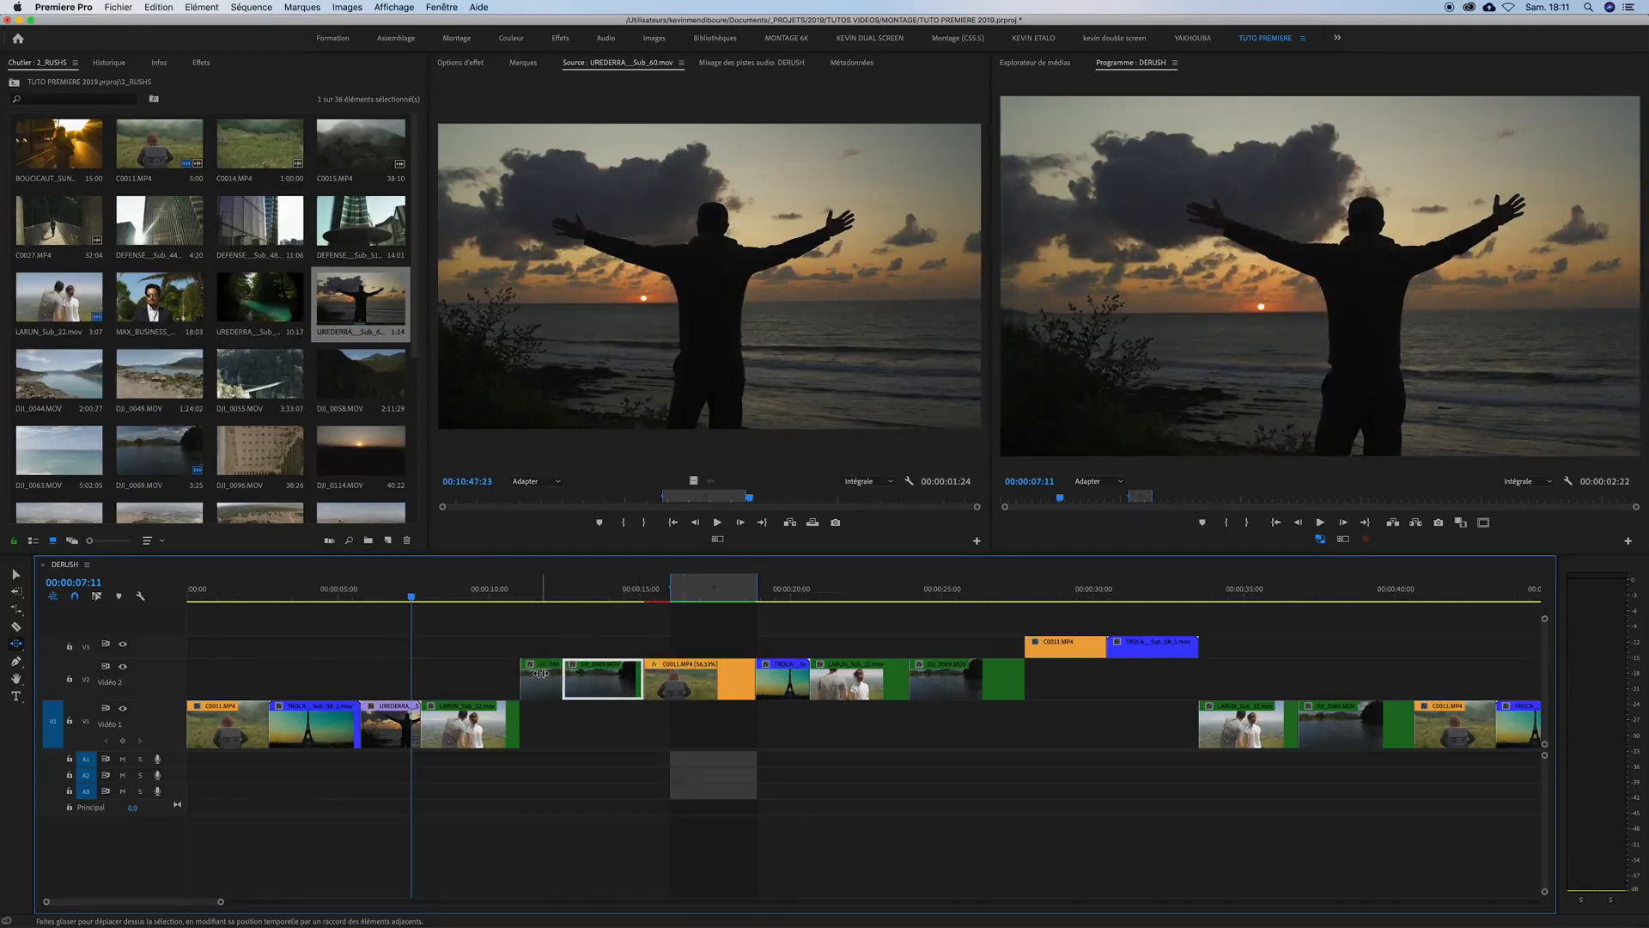
{"action": "left_click_drag", "start_coordinate": [560, 592], "coordinate": [603, 596]}
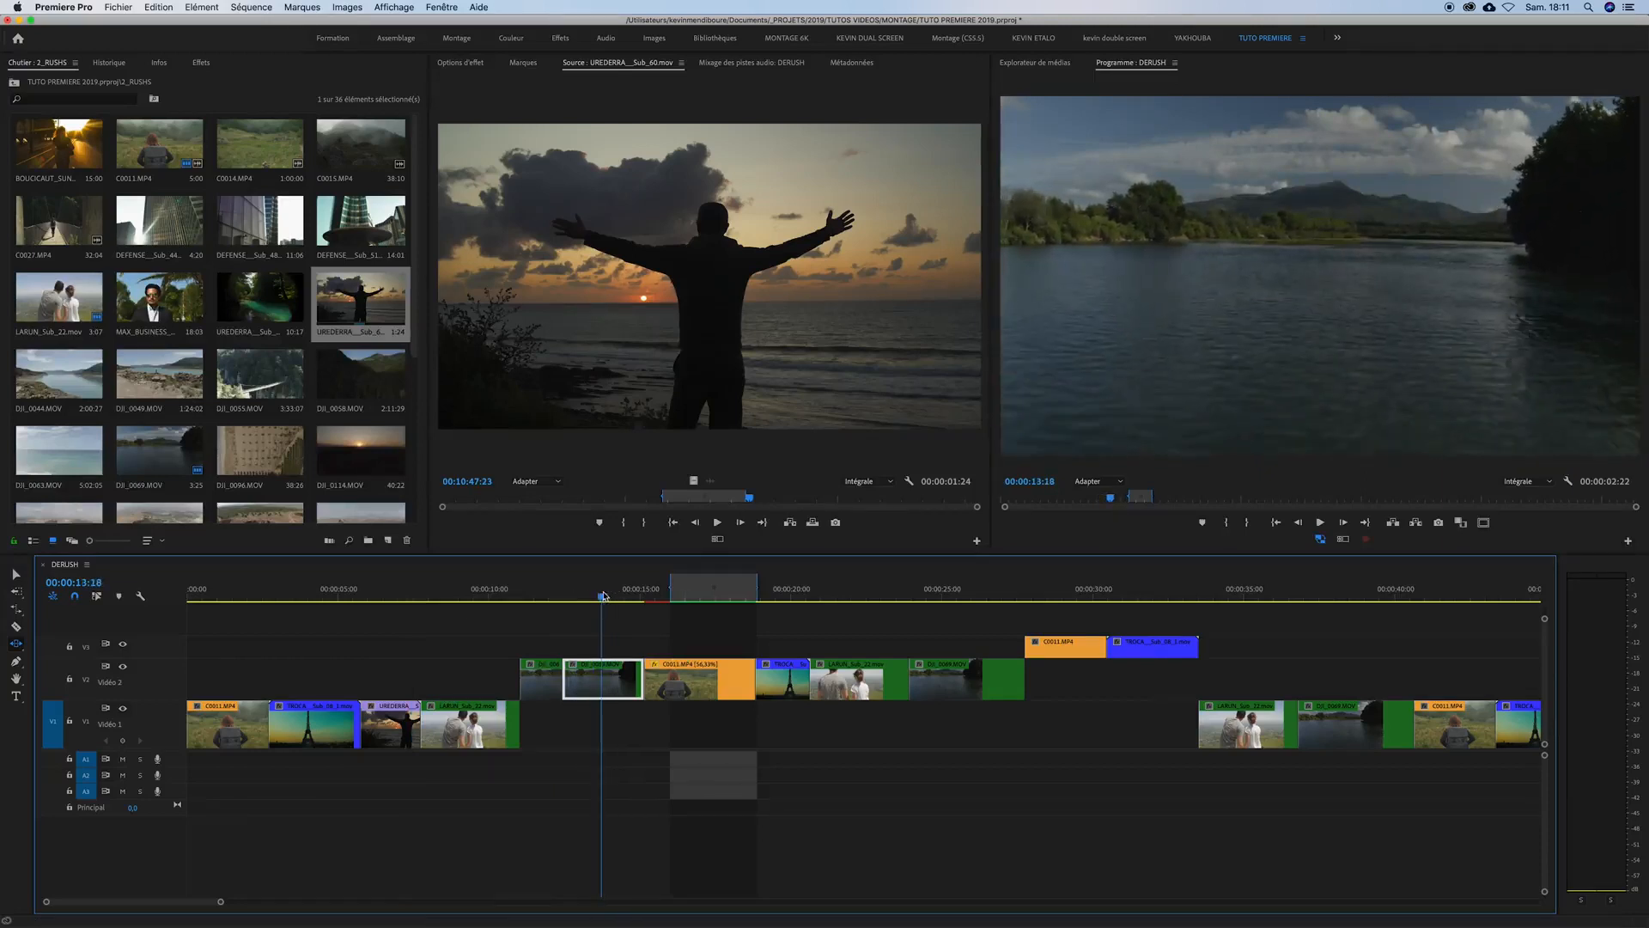
{"action": "key", "text": "v"}
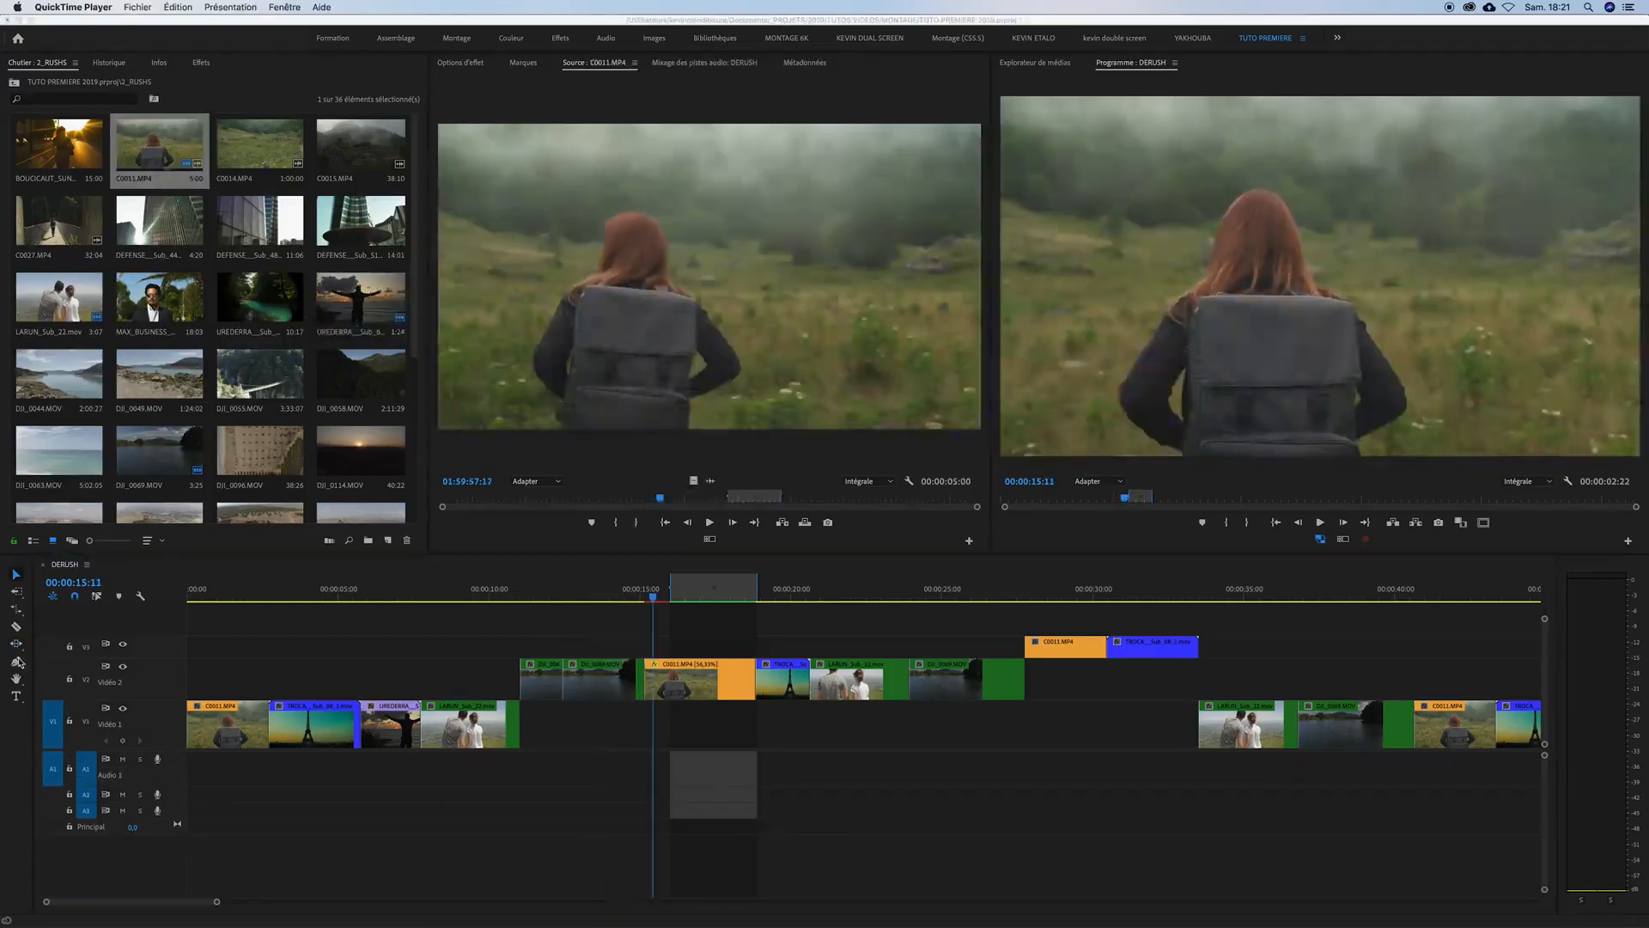
- Activate the Pen tool and enable the display of video keyframes on the timeline clips
{"action": "left_click", "coordinate": [19, 666]}
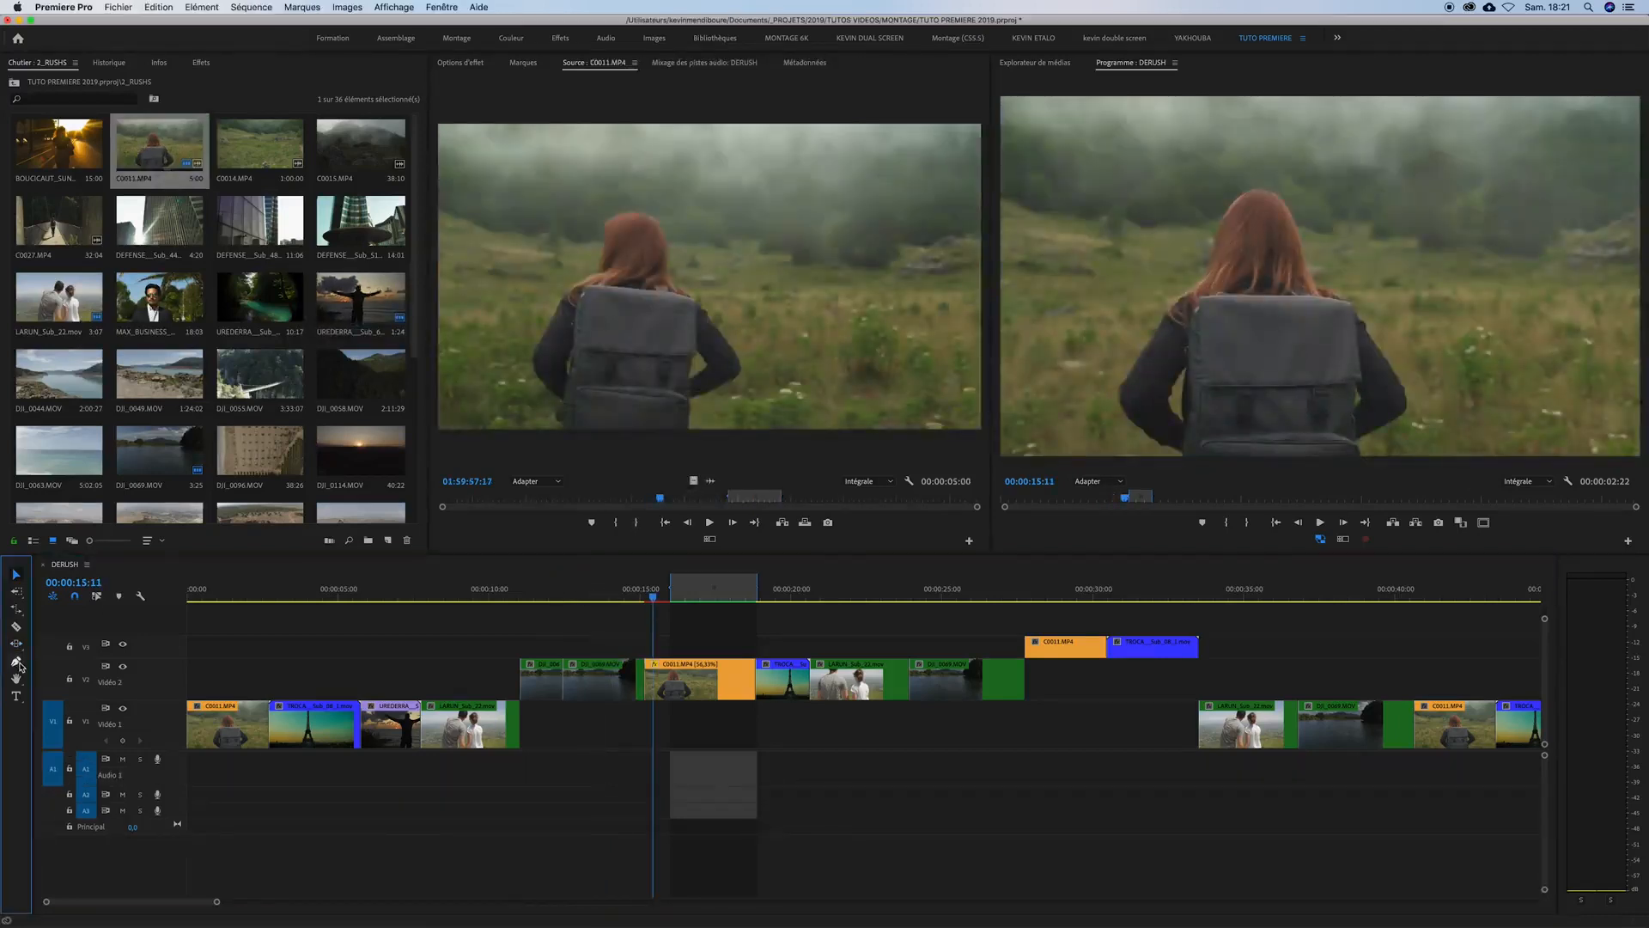
{"action": "left_click", "coordinate": [17, 663]}
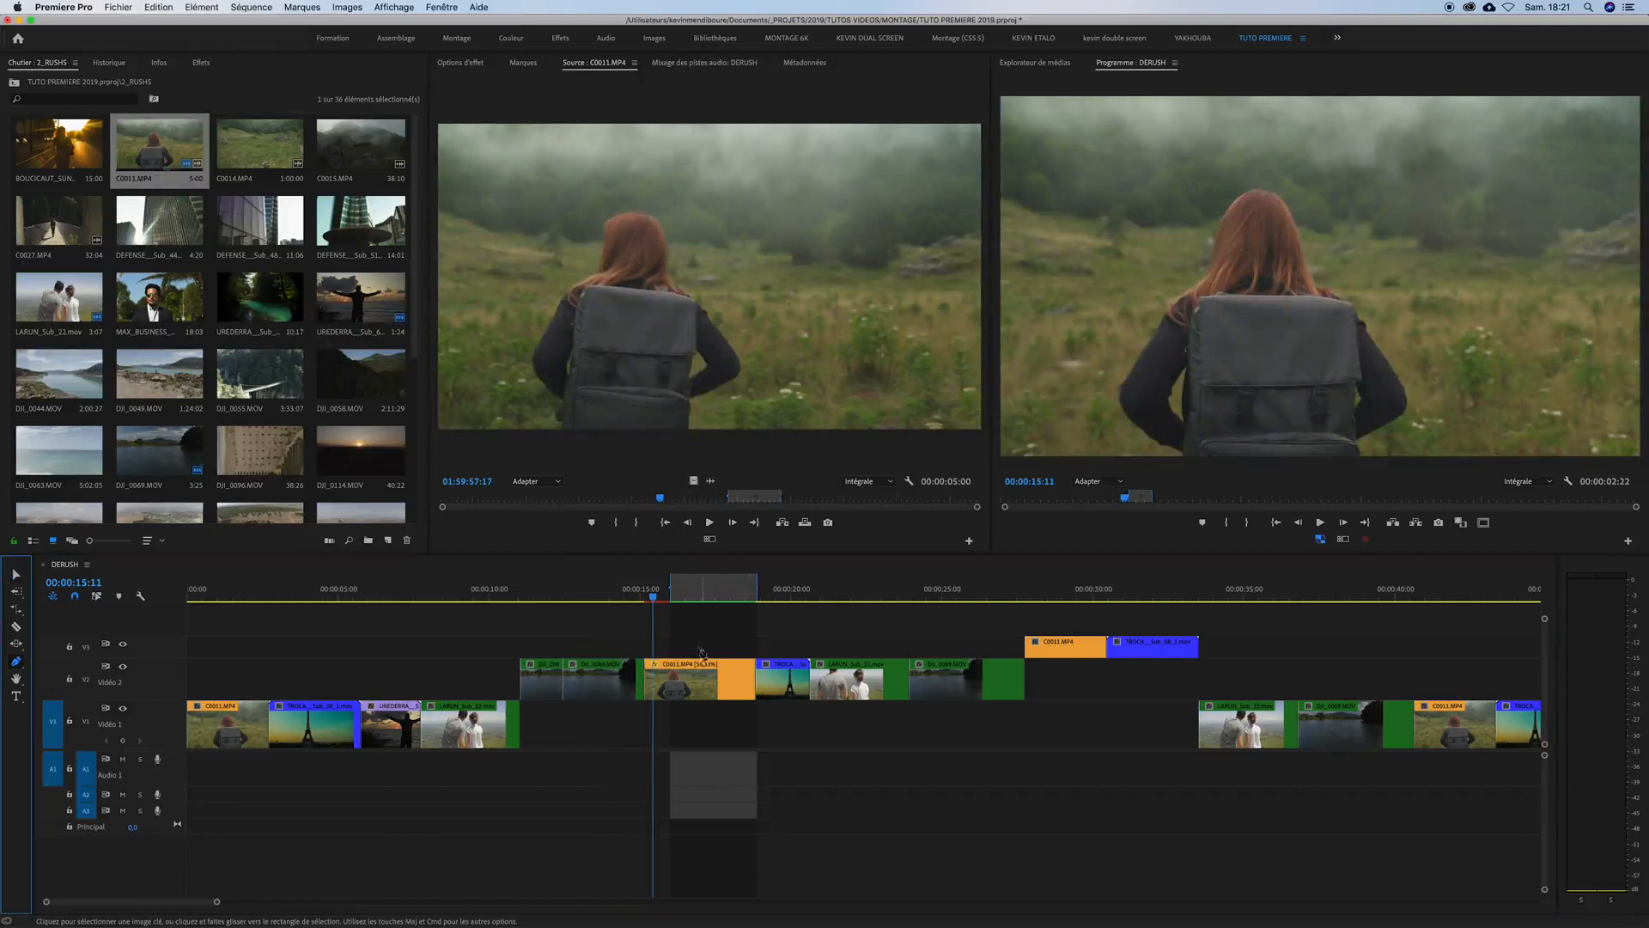
{"action": "left_click", "coordinate": [142, 595]}
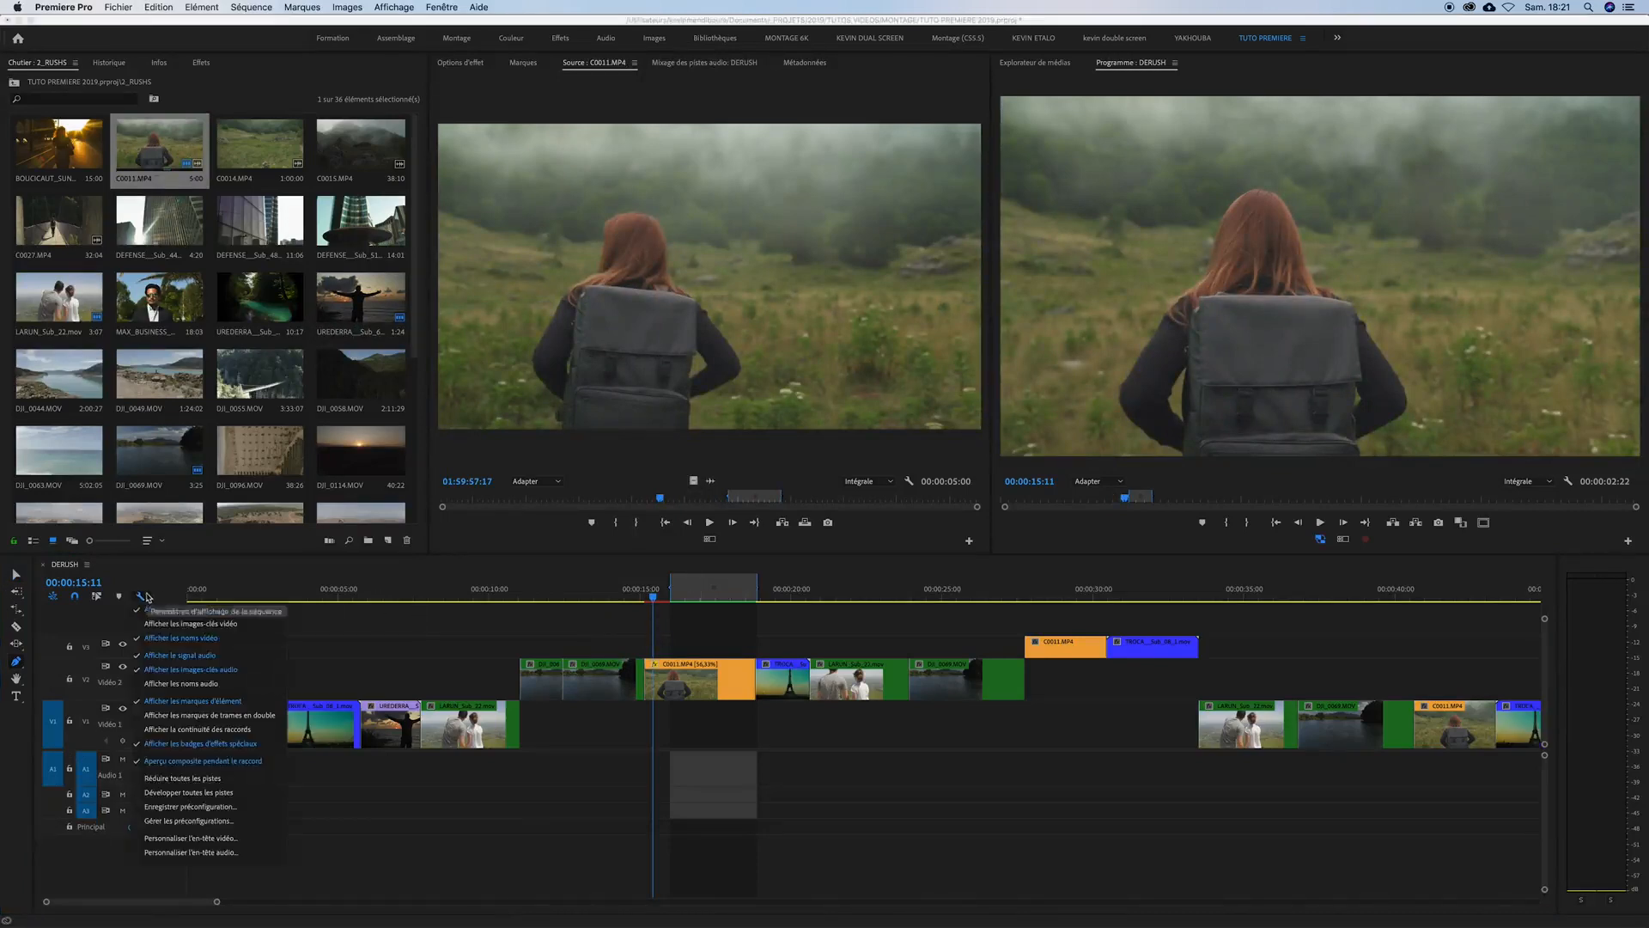
{"action": "left_click", "coordinate": [203, 622]}
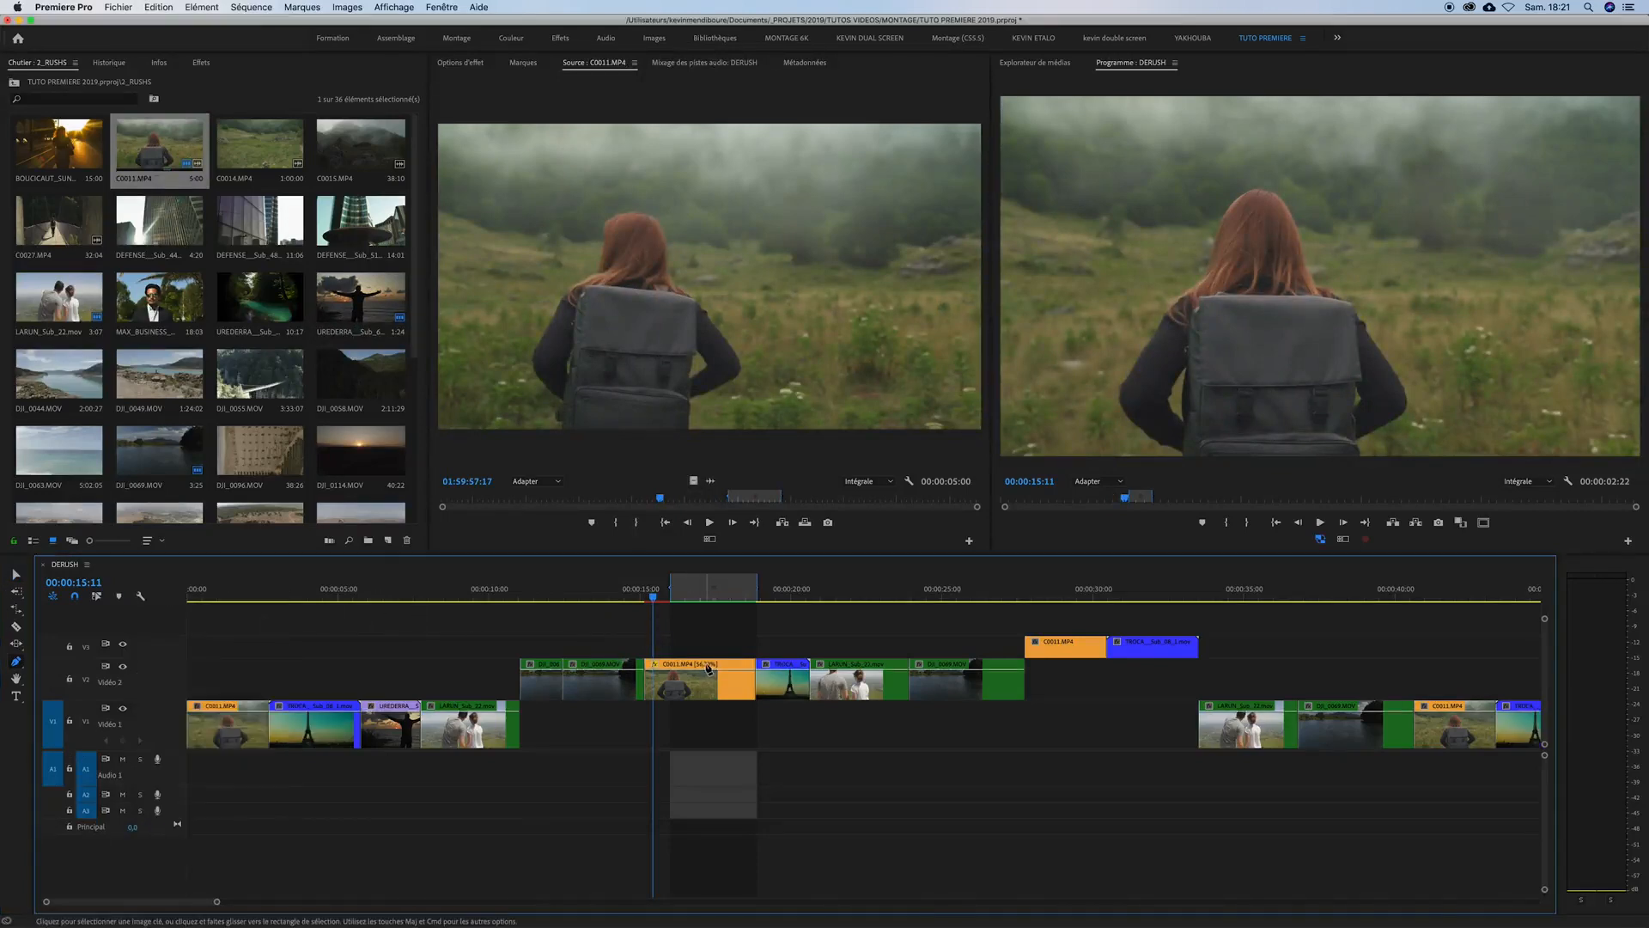
- Add an opacity keyframe at about 00:00:17:17 on the V2 C0011.MP4 clip and pull the opacity at its end down for a fade-out
{"action": "key", "text": "equal"}
{"action": "key", "text": "equal"}
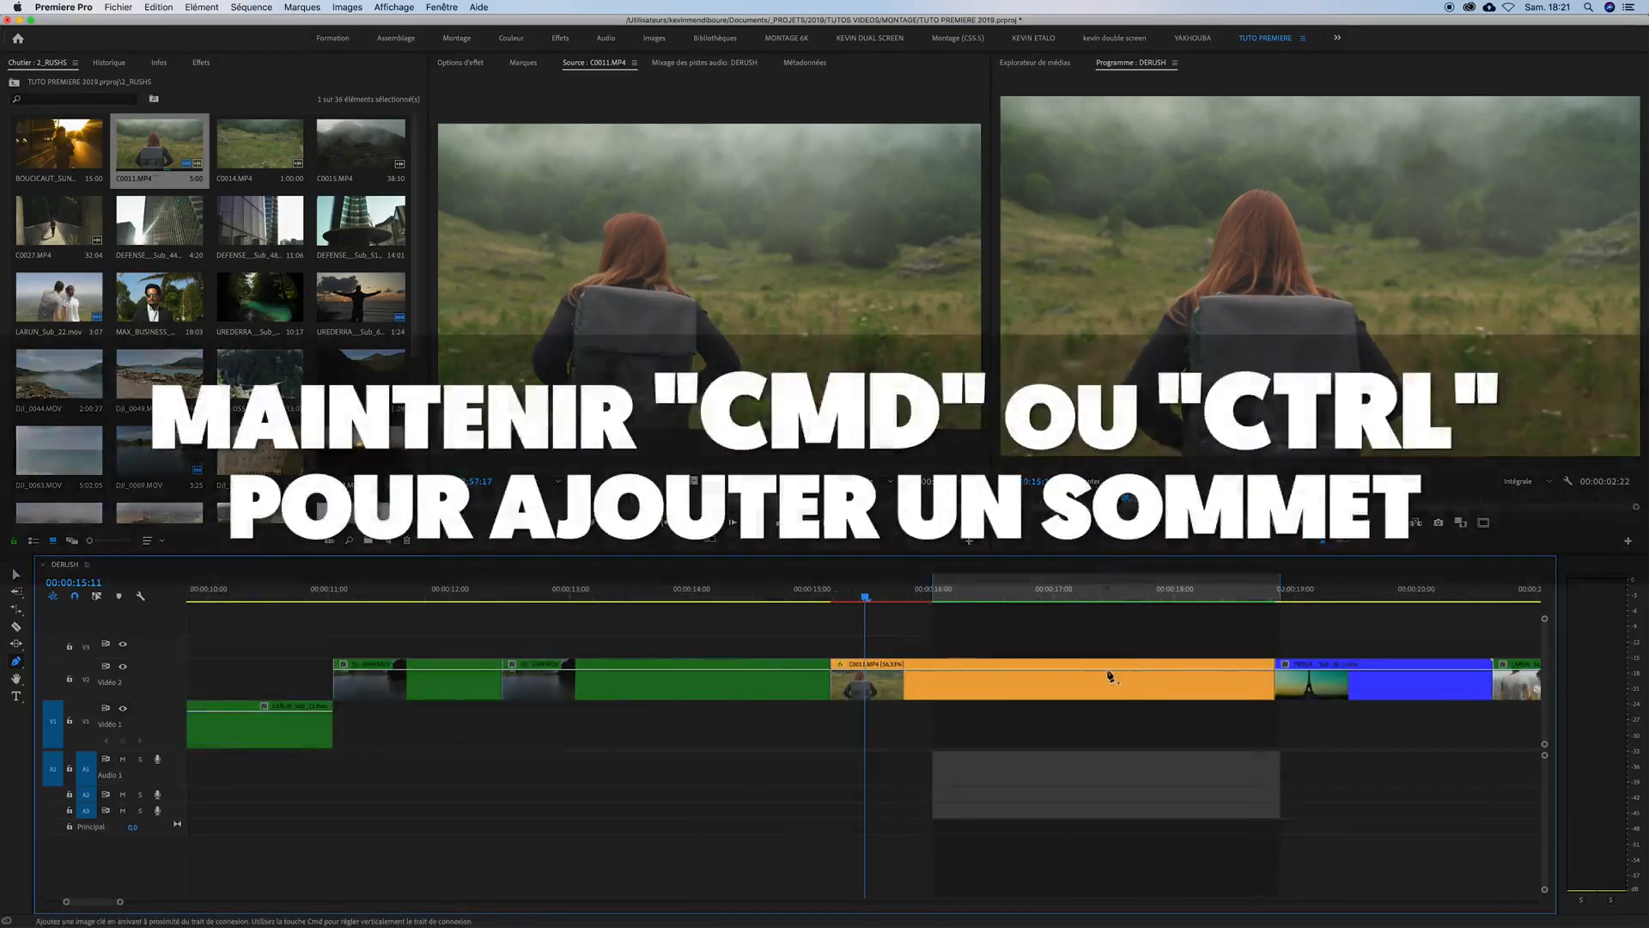
{"action": "left_click", "coordinate": [1133, 670]}
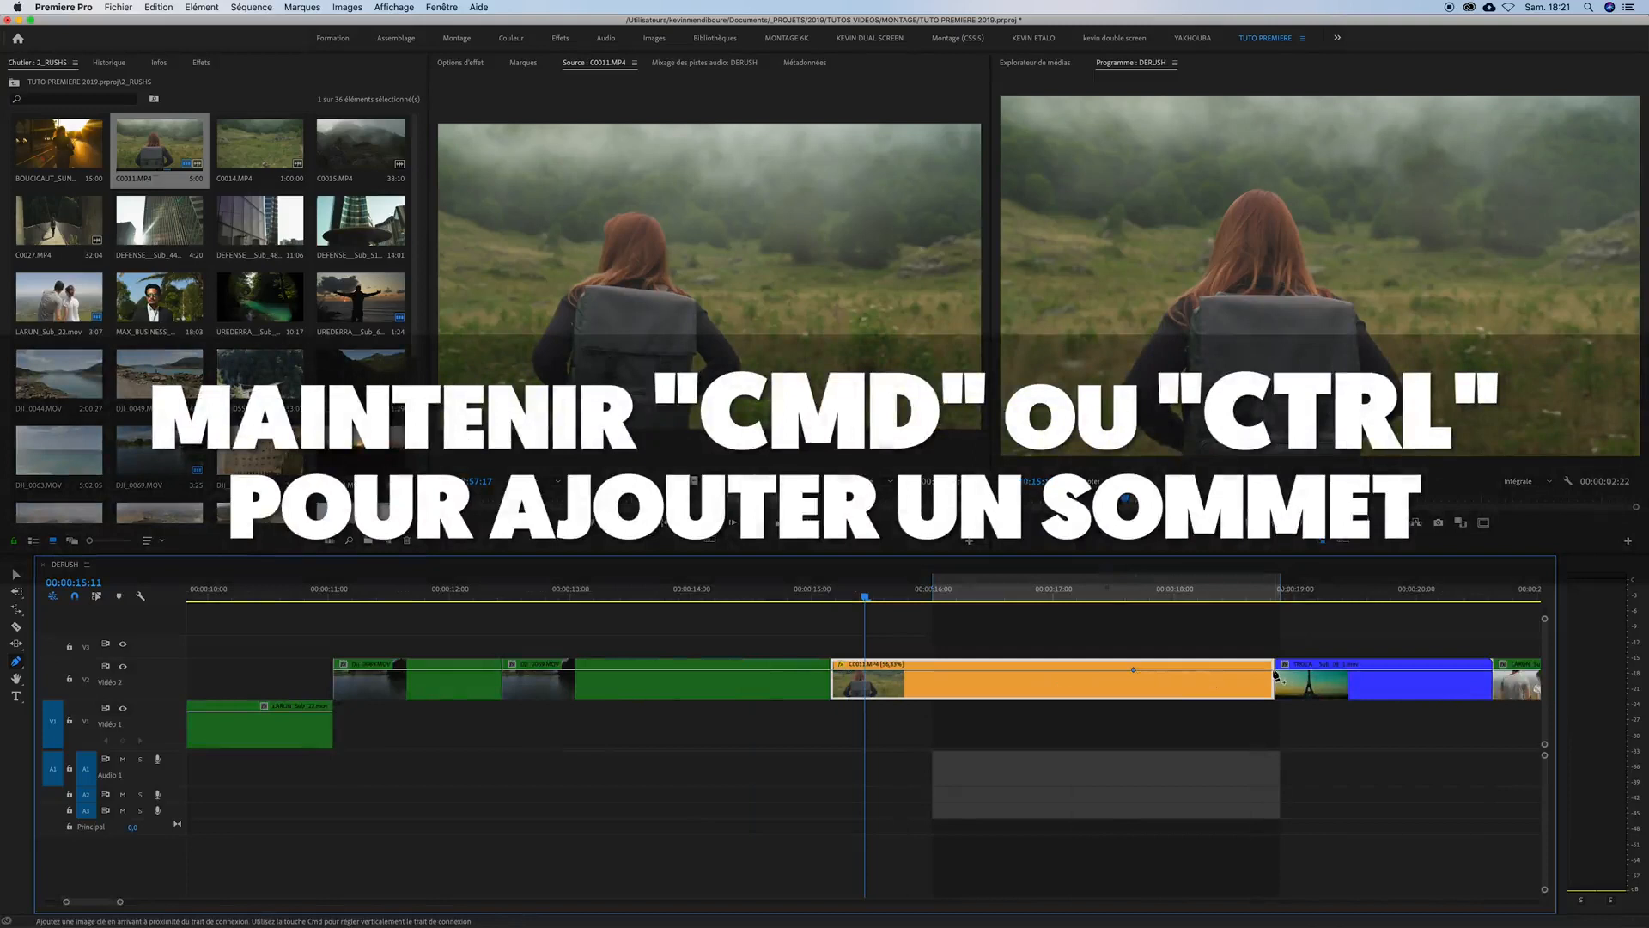
{"action": "key", "text": "v"}
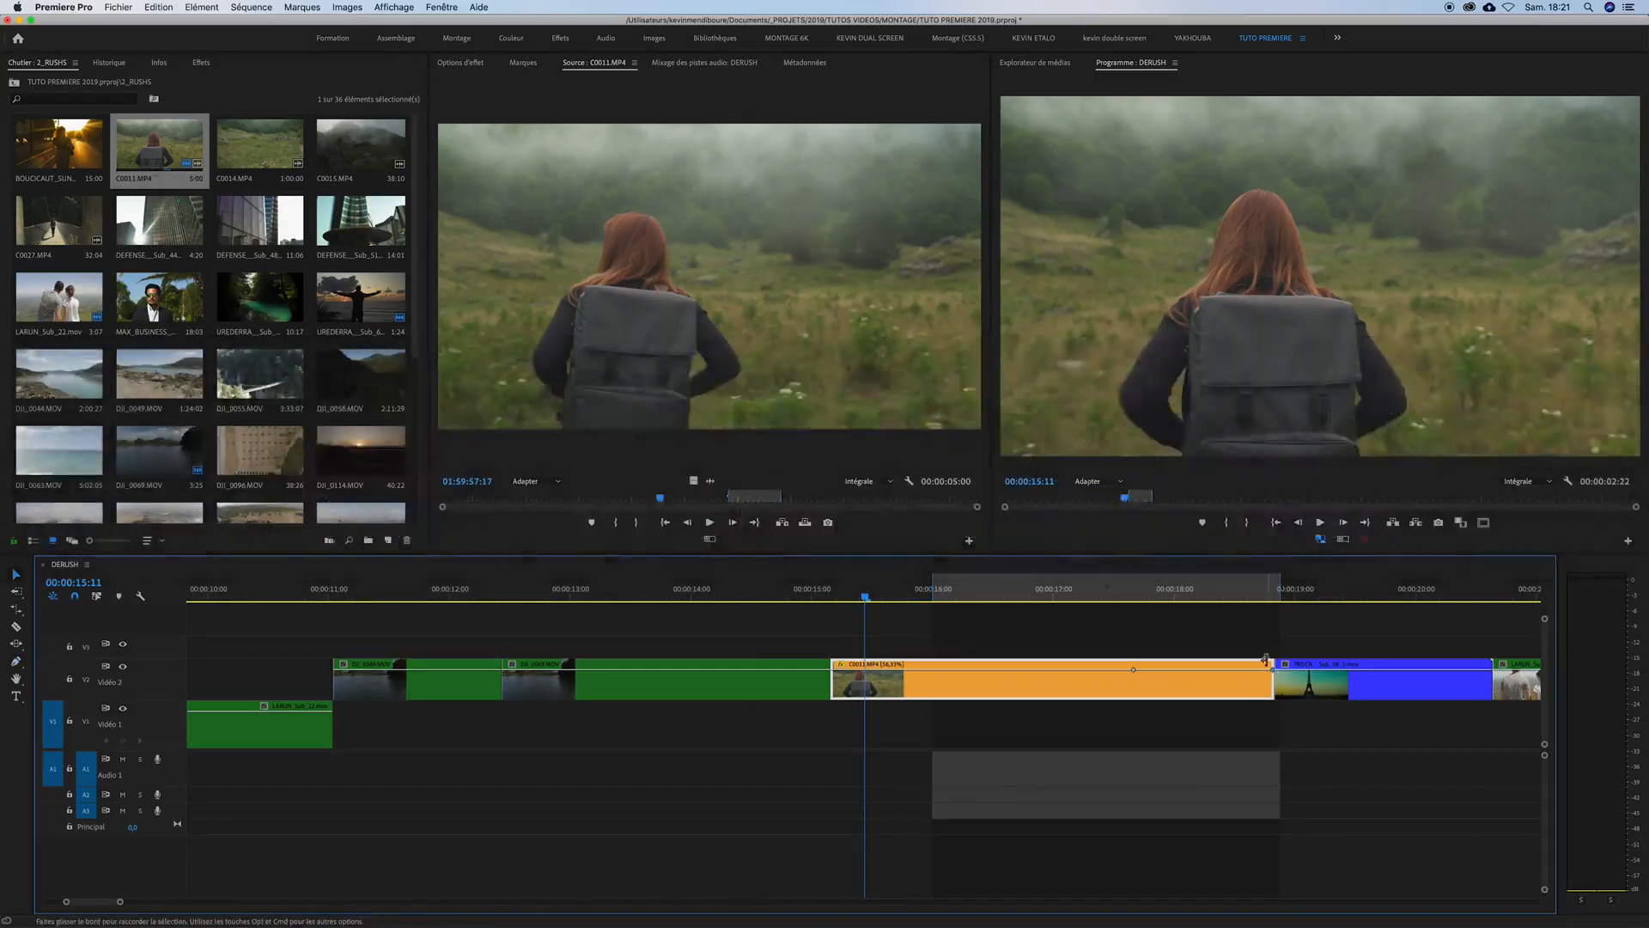
{"action": "left_click_drag", "start_coordinate": [1272, 669], "coordinate": [1272, 694]}
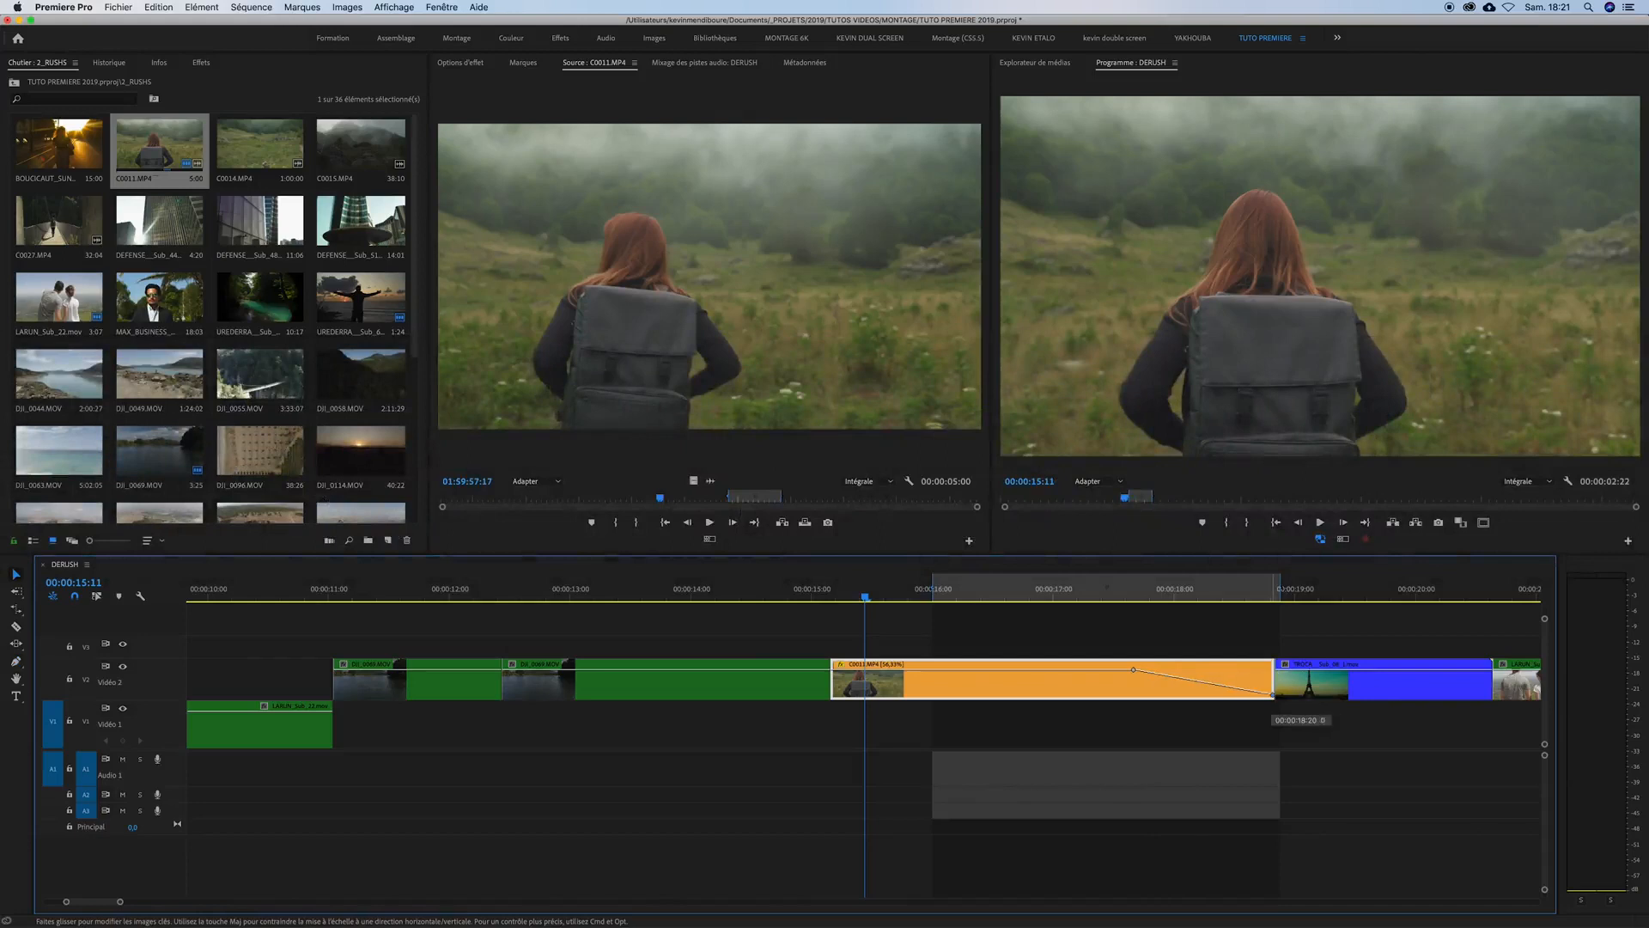
- Play and scrub the fade-out at the end of the C0011.MP4 clip on V2
{"action": "left_click", "coordinate": [1120, 593]}
{"action": "key", "text": "space"}
{"action": "left_click_drag", "start_coordinate": [1112, 591], "coordinate": [1099, 589]}
{"action": "key", "text": "space"}
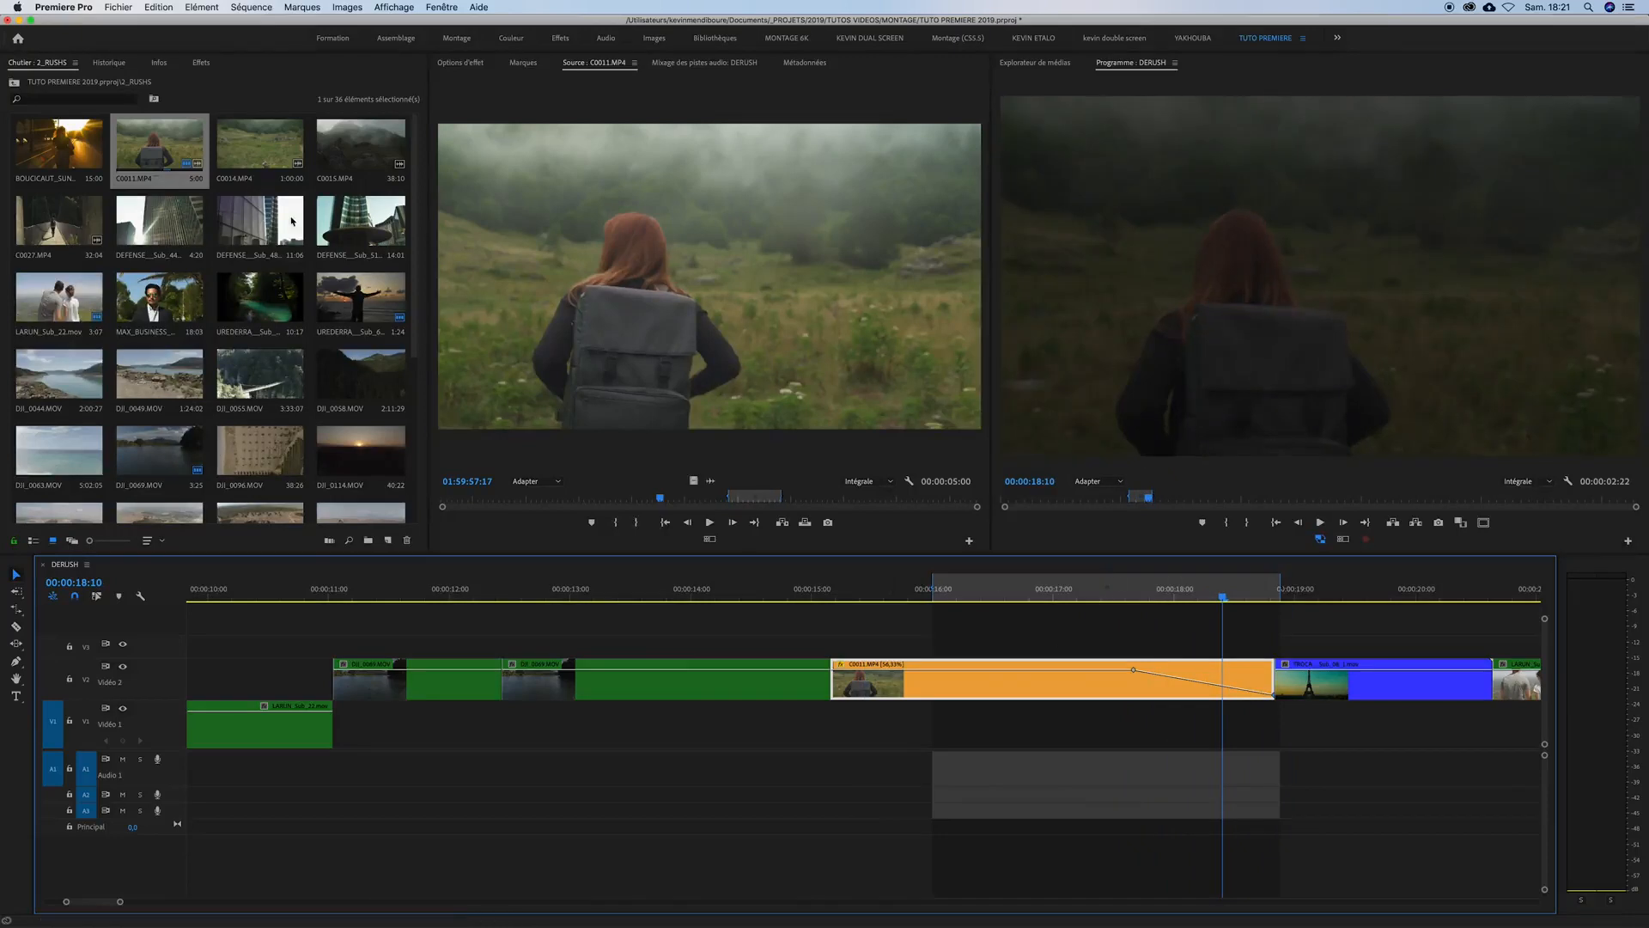
{"action": "left_click_drag", "start_coordinate": [1206, 591], "coordinate": [1122, 594]}
{"action": "key", "text": "space"}
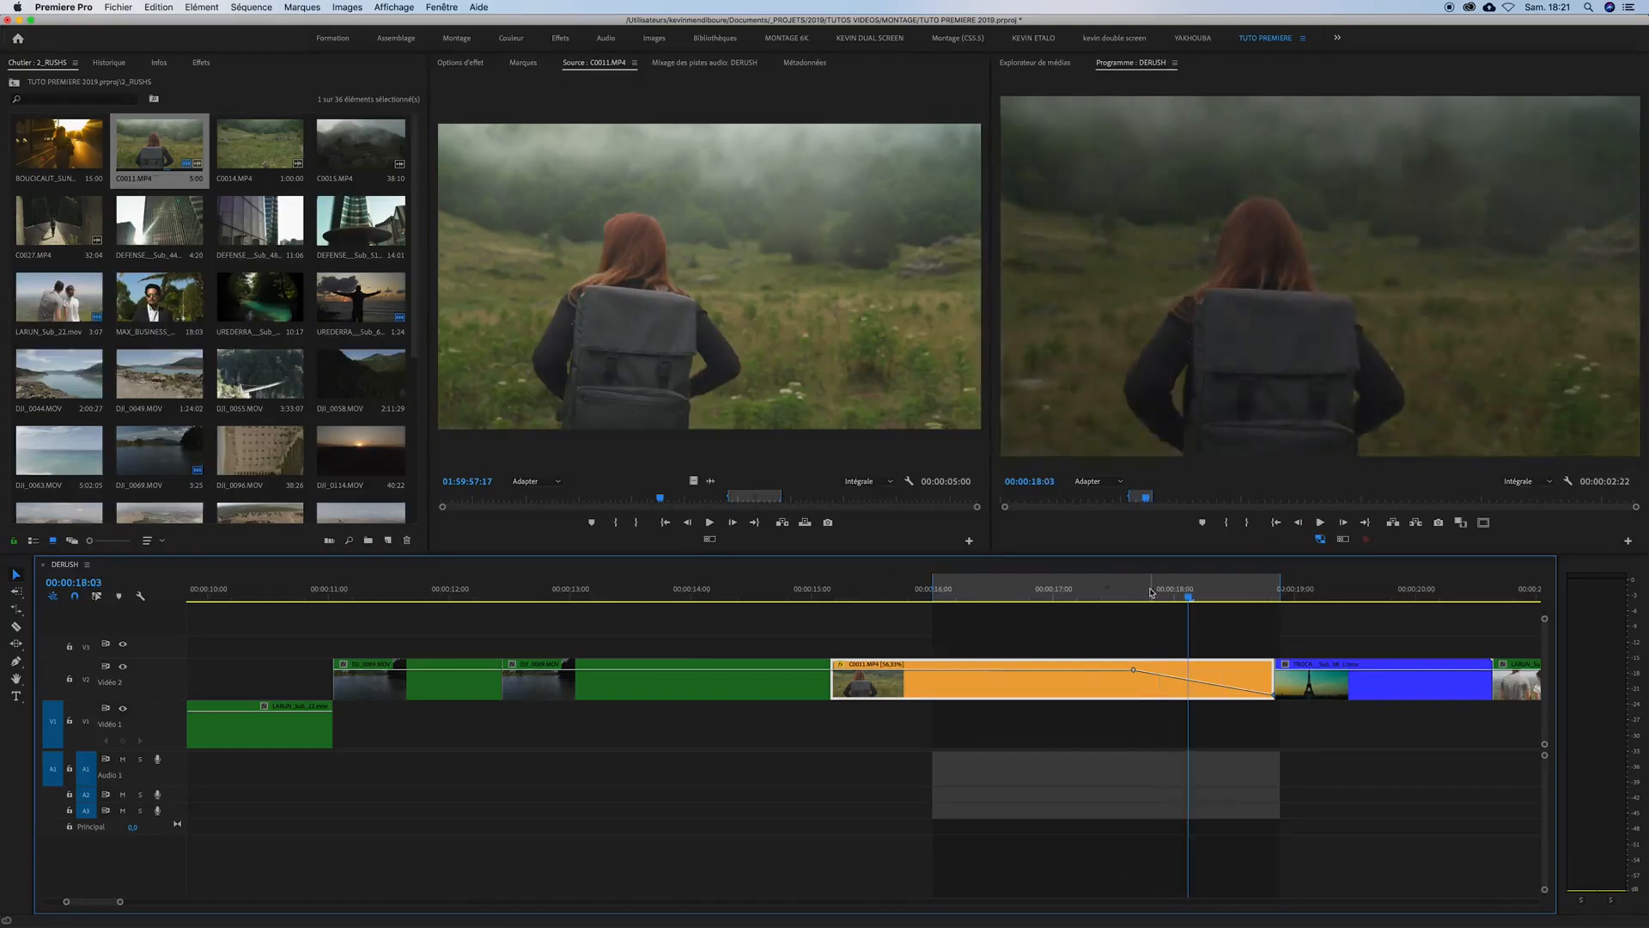
{"action": "mouse_move", "coordinate": [1157, 595]}
{"action": "left_mouse_down"}
{"action": "mouse_move", "coordinate": [1126, 595]}
{"action": "mouse_move", "coordinate": [1145, 594]}
{"action": "left_mouse_up"}
- Set the Program monitor magnification to 200% and pan around the enlarged picture with the Hand tool
{"action": "left_click", "coordinate": [15, 660]}
{"action": "left_click", "coordinate": [17, 678]}
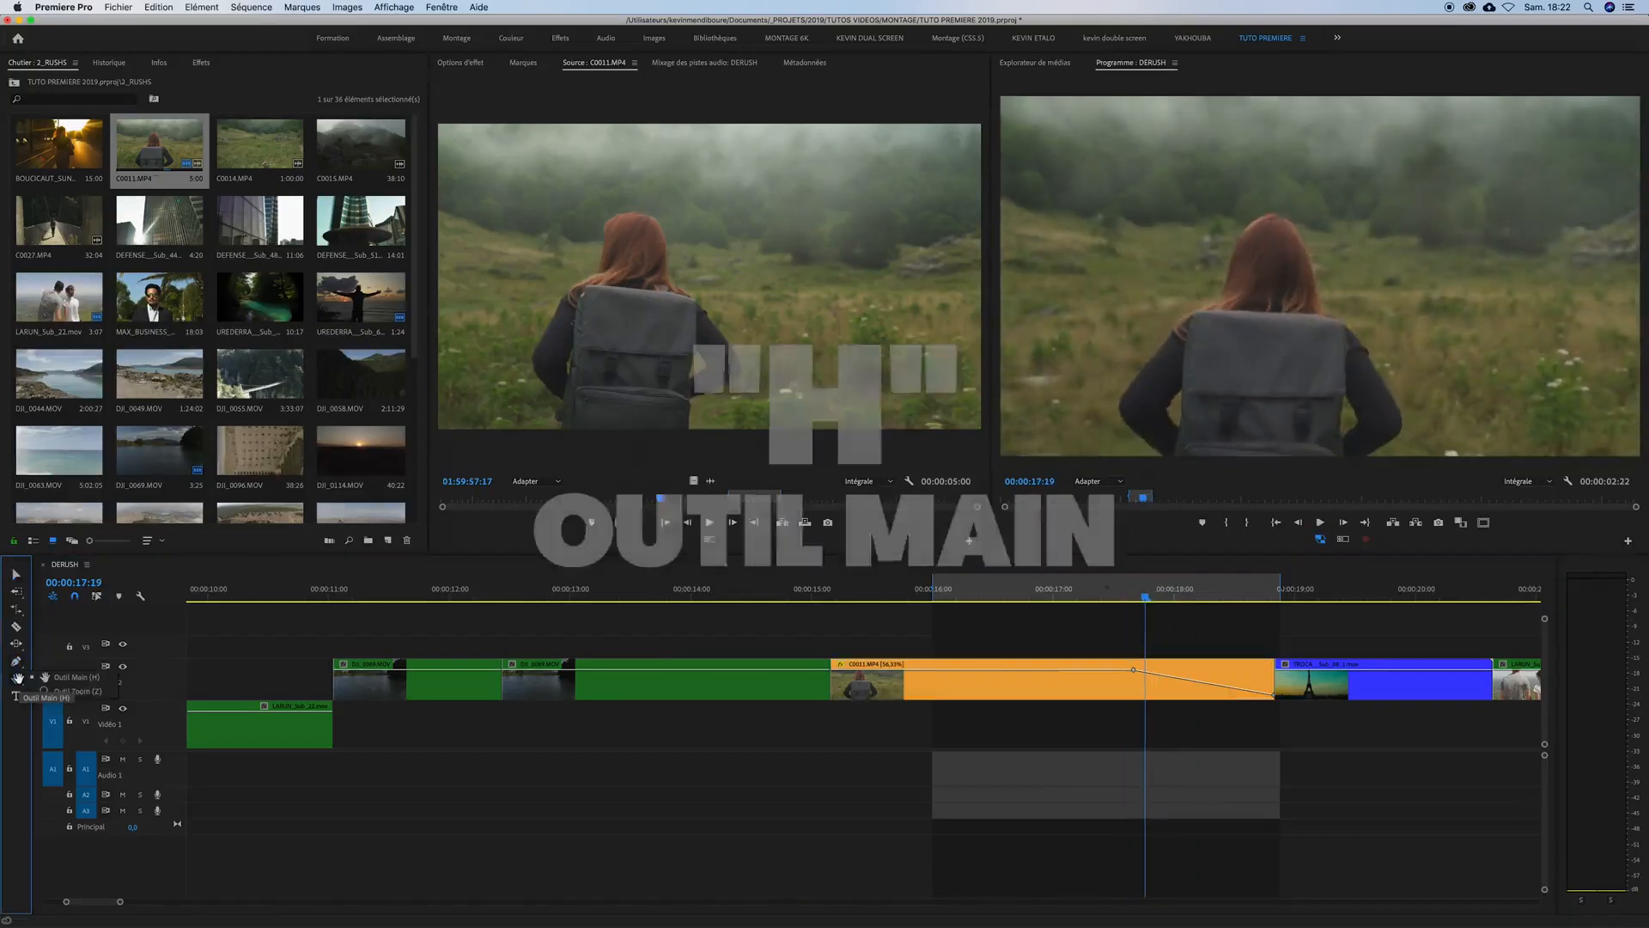
{"action": "left_click", "coordinate": [18, 680]}
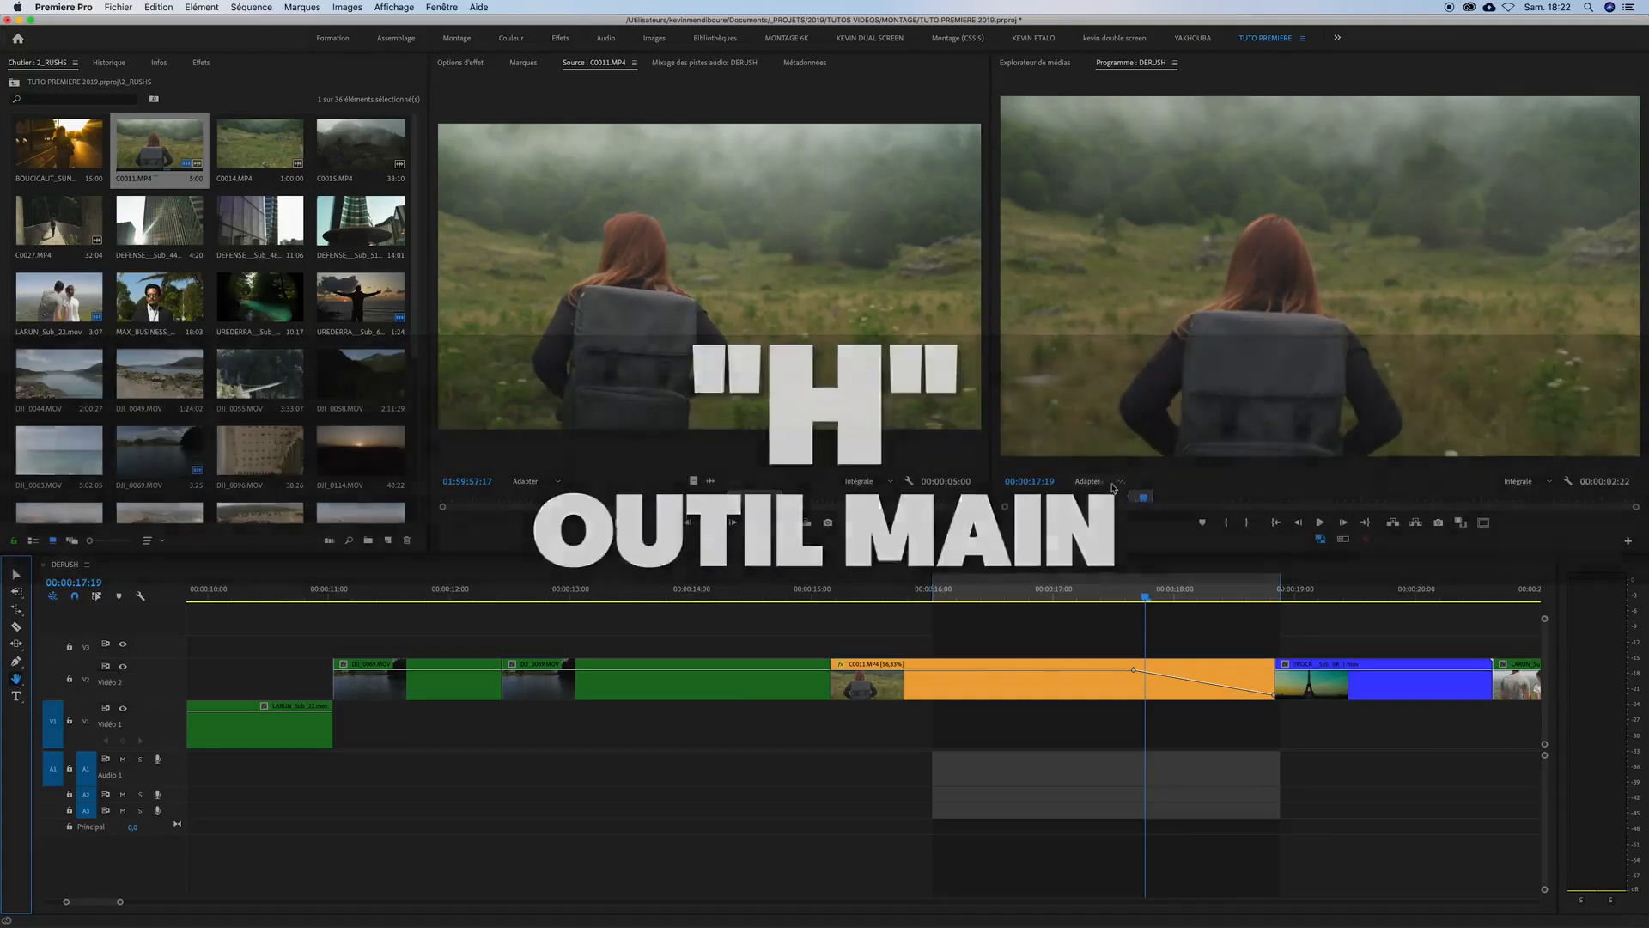
{"action": "left_click", "coordinate": [1116, 482]}
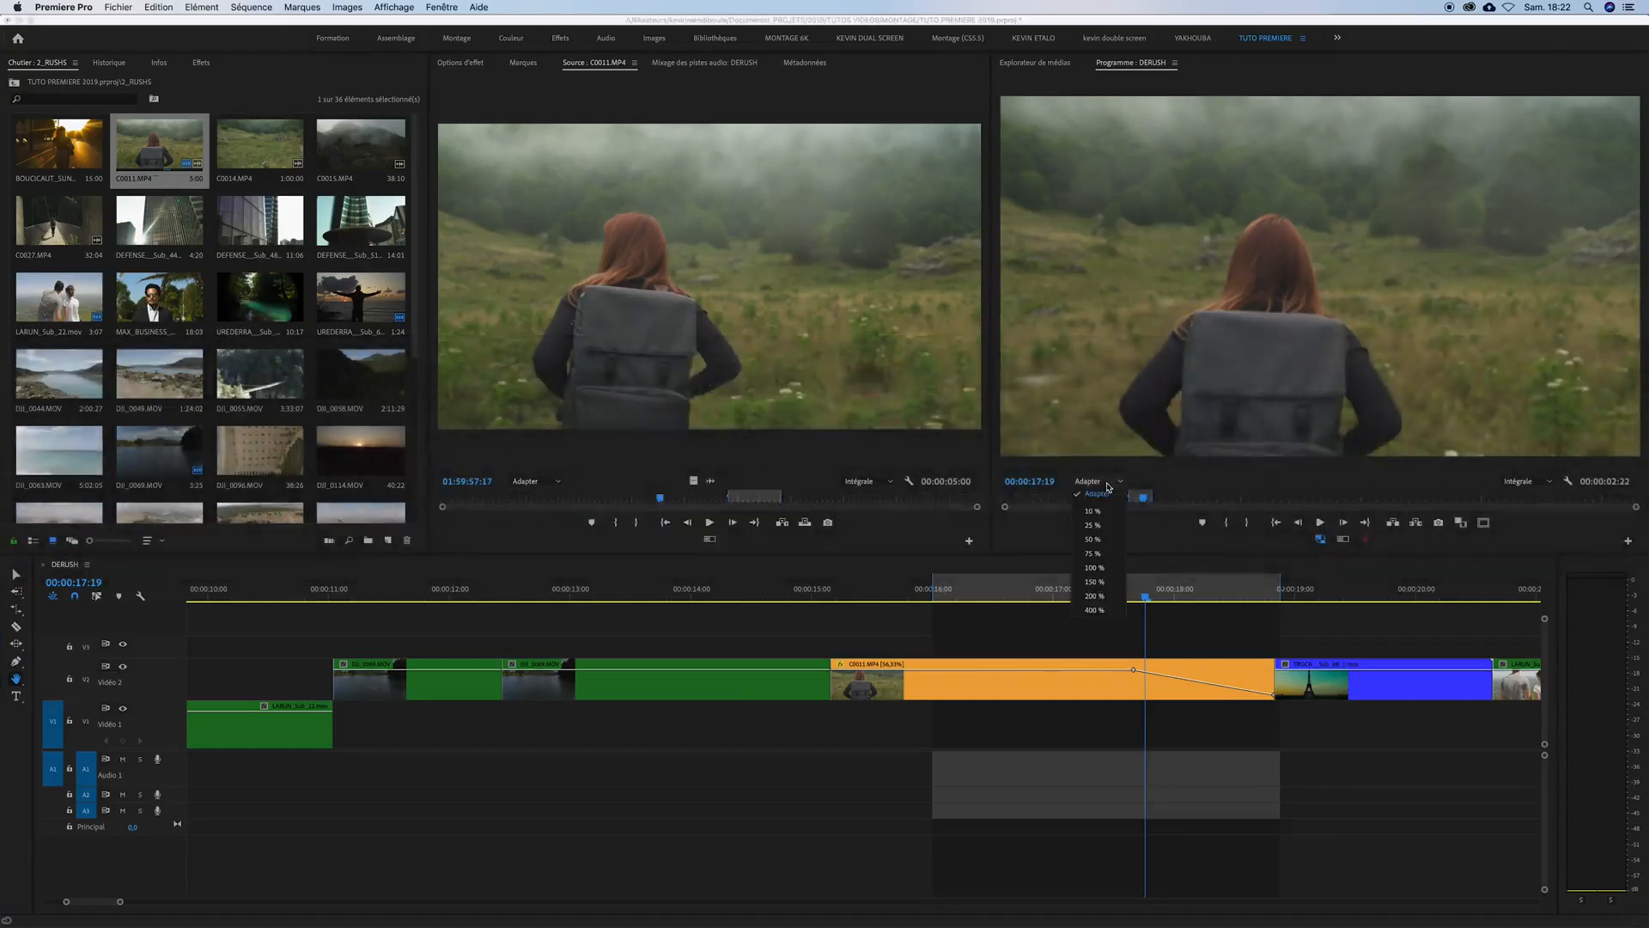
{"action": "left_click", "coordinate": [1094, 595]}
{"action": "left_click_drag", "start_coordinate": [1361, 265], "coordinate": [1430, 185]}
{"action": "left_click_drag", "start_coordinate": [1355, 309], "coordinate": [1330, 283]}
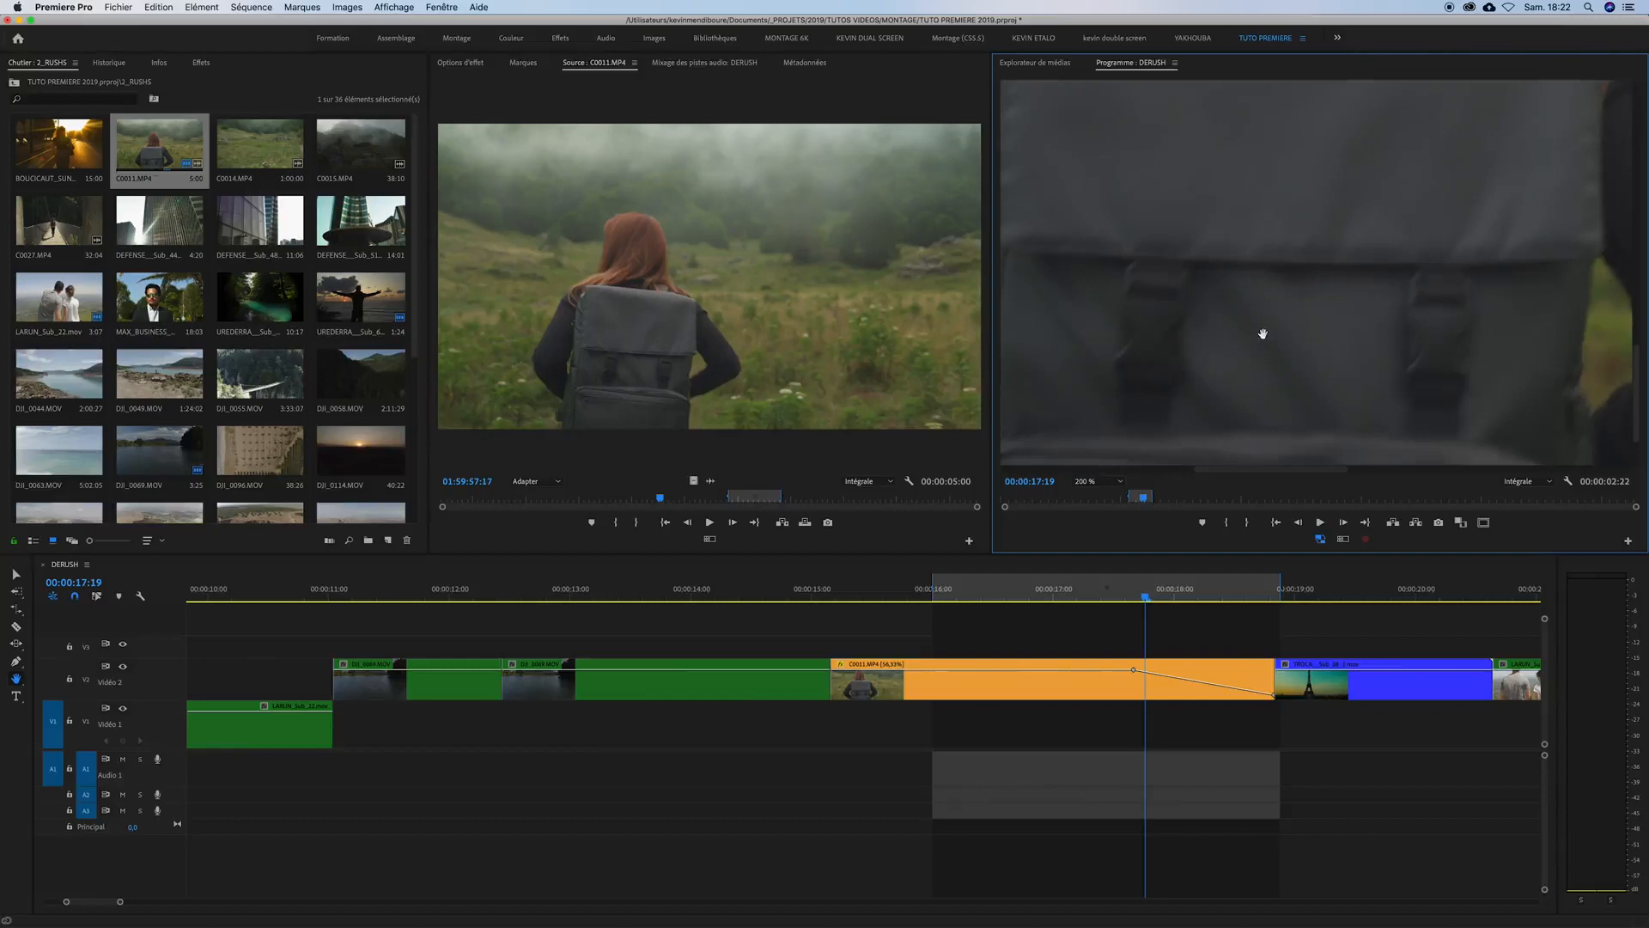
{"action": "mouse_move", "coordinate": [1198, 322]}
{"action": "left_mouse_down"}
{"action": "mouse_move", "coordinate": [1248, 320]}
{"action": "mouse_move", "coordinate": [1225, 291]}
{"action": "mouse_move", "coordinate": [1322, 353]}
{"action": "mouse_move", "coordinate": [1304, 303]}
{"action": "mouse_move", "coordinate": [1225, 321]}
{"action": "left_mouse_up"}
- Zoom the timeline in and out around the C0011.MP4 clip with the Zoom tool
{"action": "left_click", "coordinate": [19, 685]}
{"action": "left_click", "coordinate": [59, 692]}
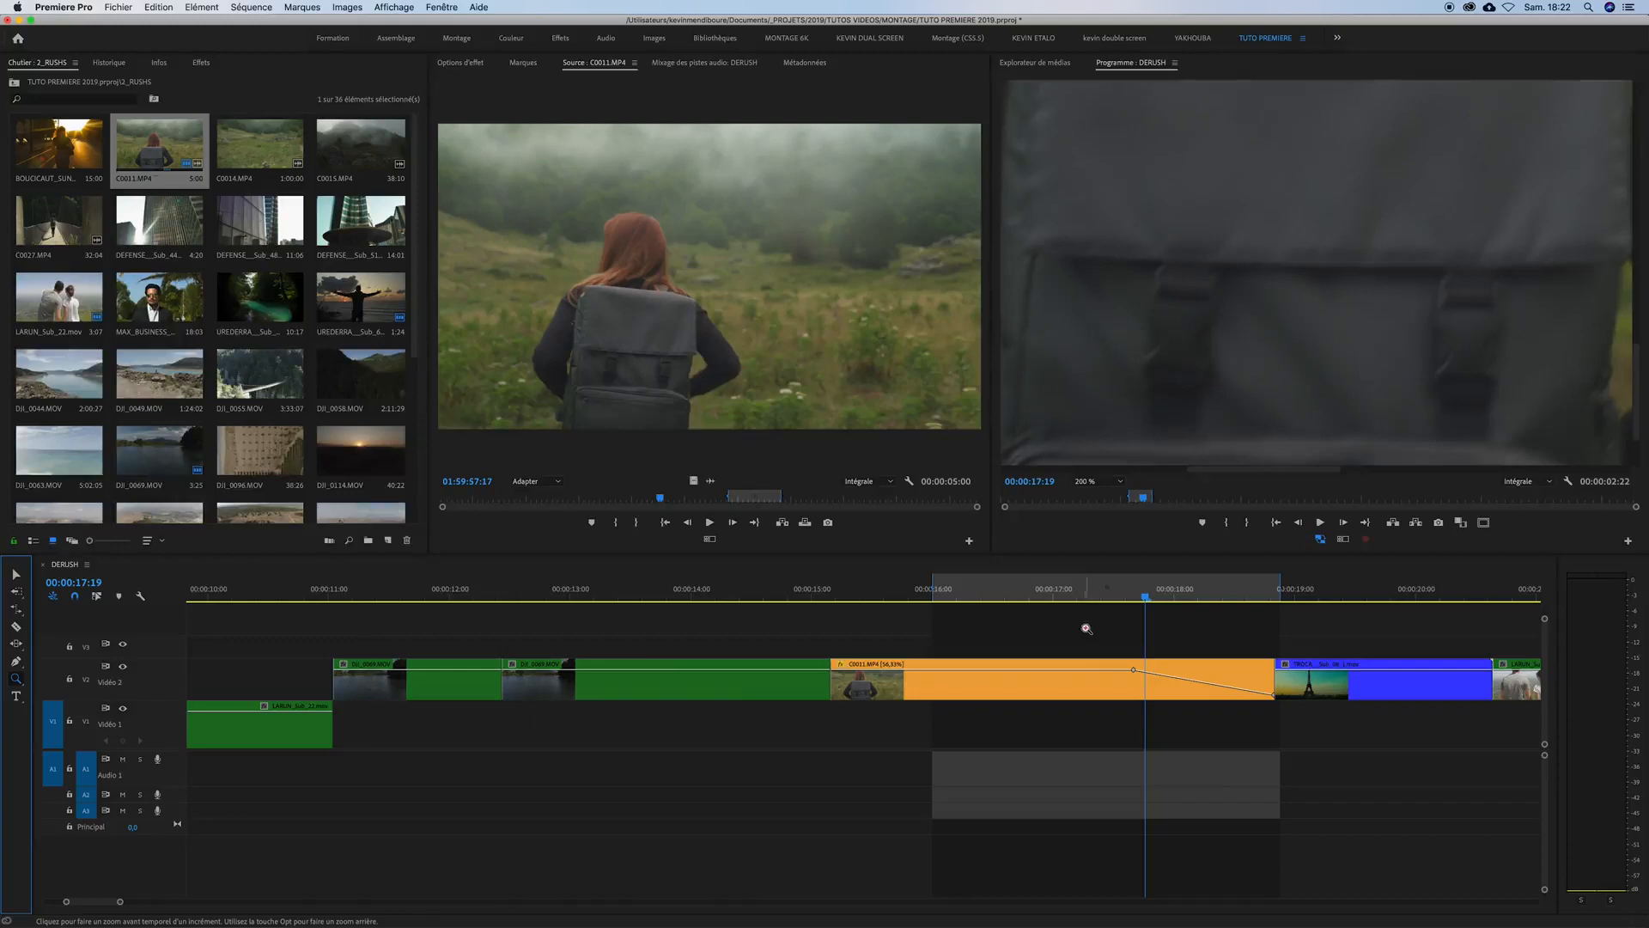
{"action": "left_click", "coordinate": [999, 644]}
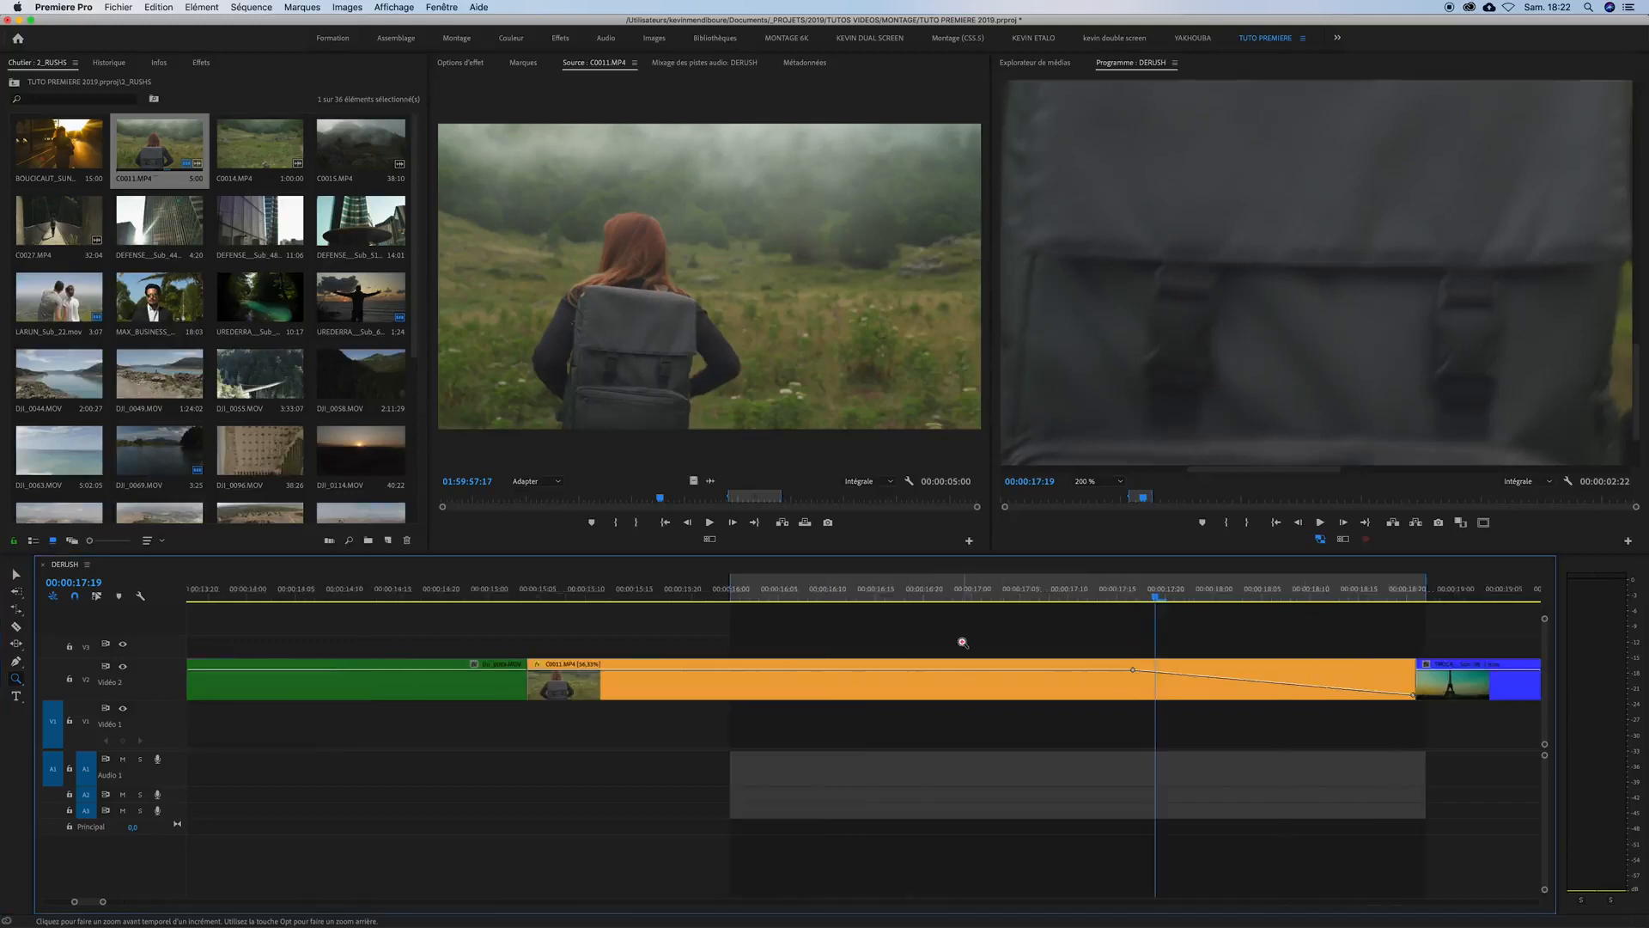
{"action": "left_click", "coordinate": [963, 642]}
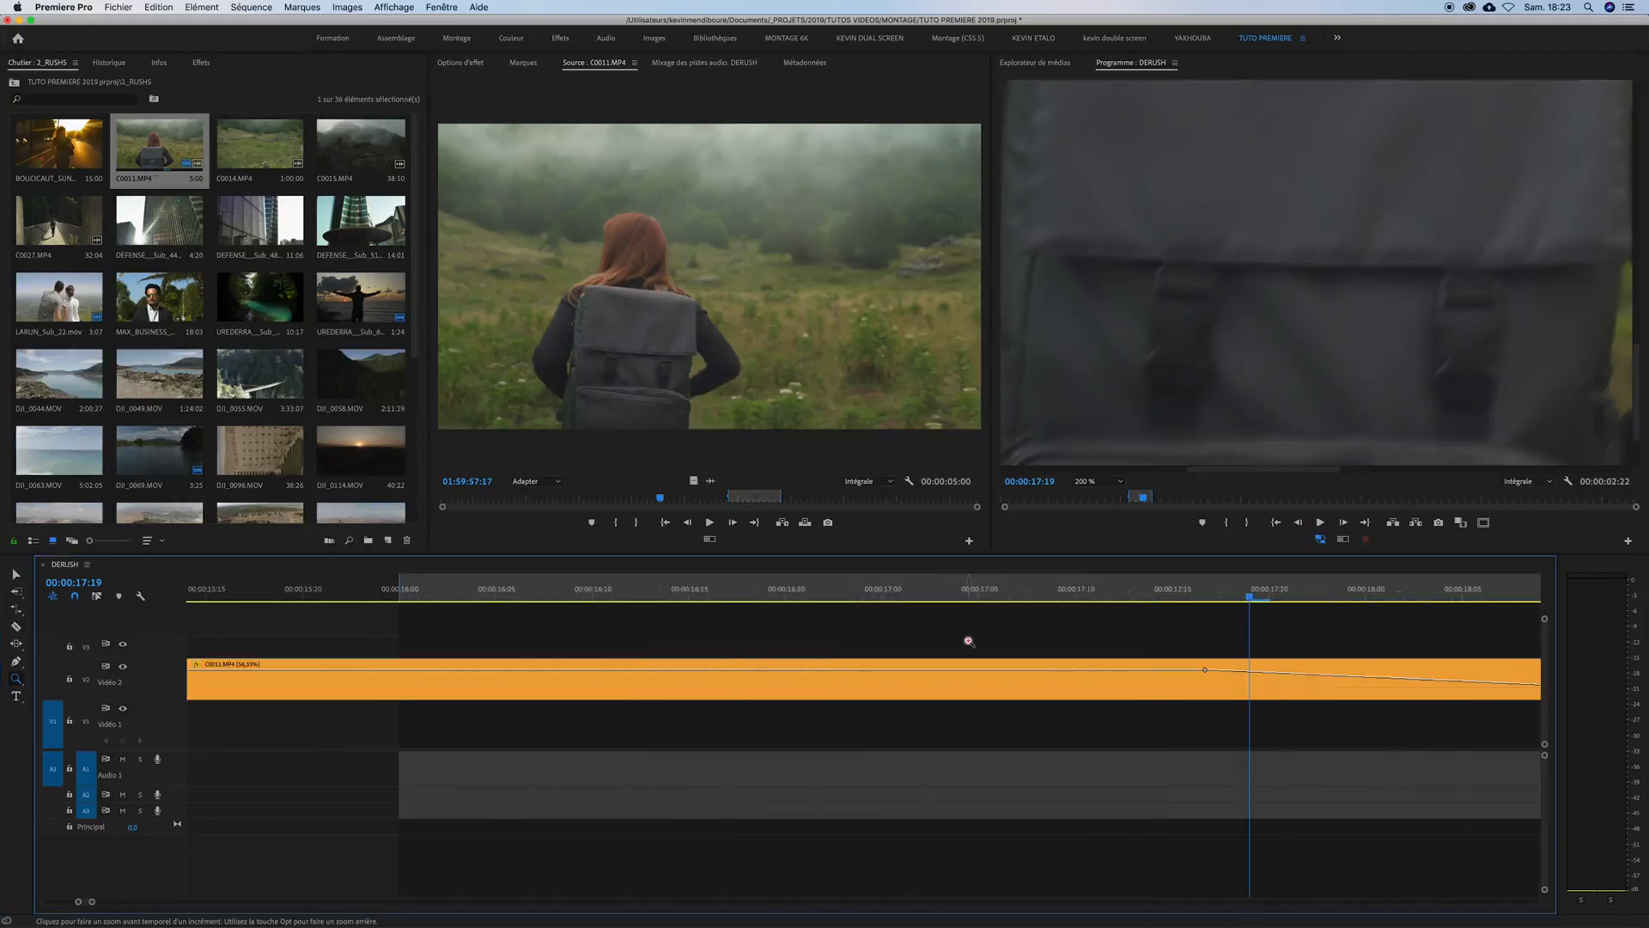
{"action": "left_click", "coordinate": [958, 640], "text": "alt"}
{"action": "left_click", "coordinate": [945, 640], "text": "alt"}
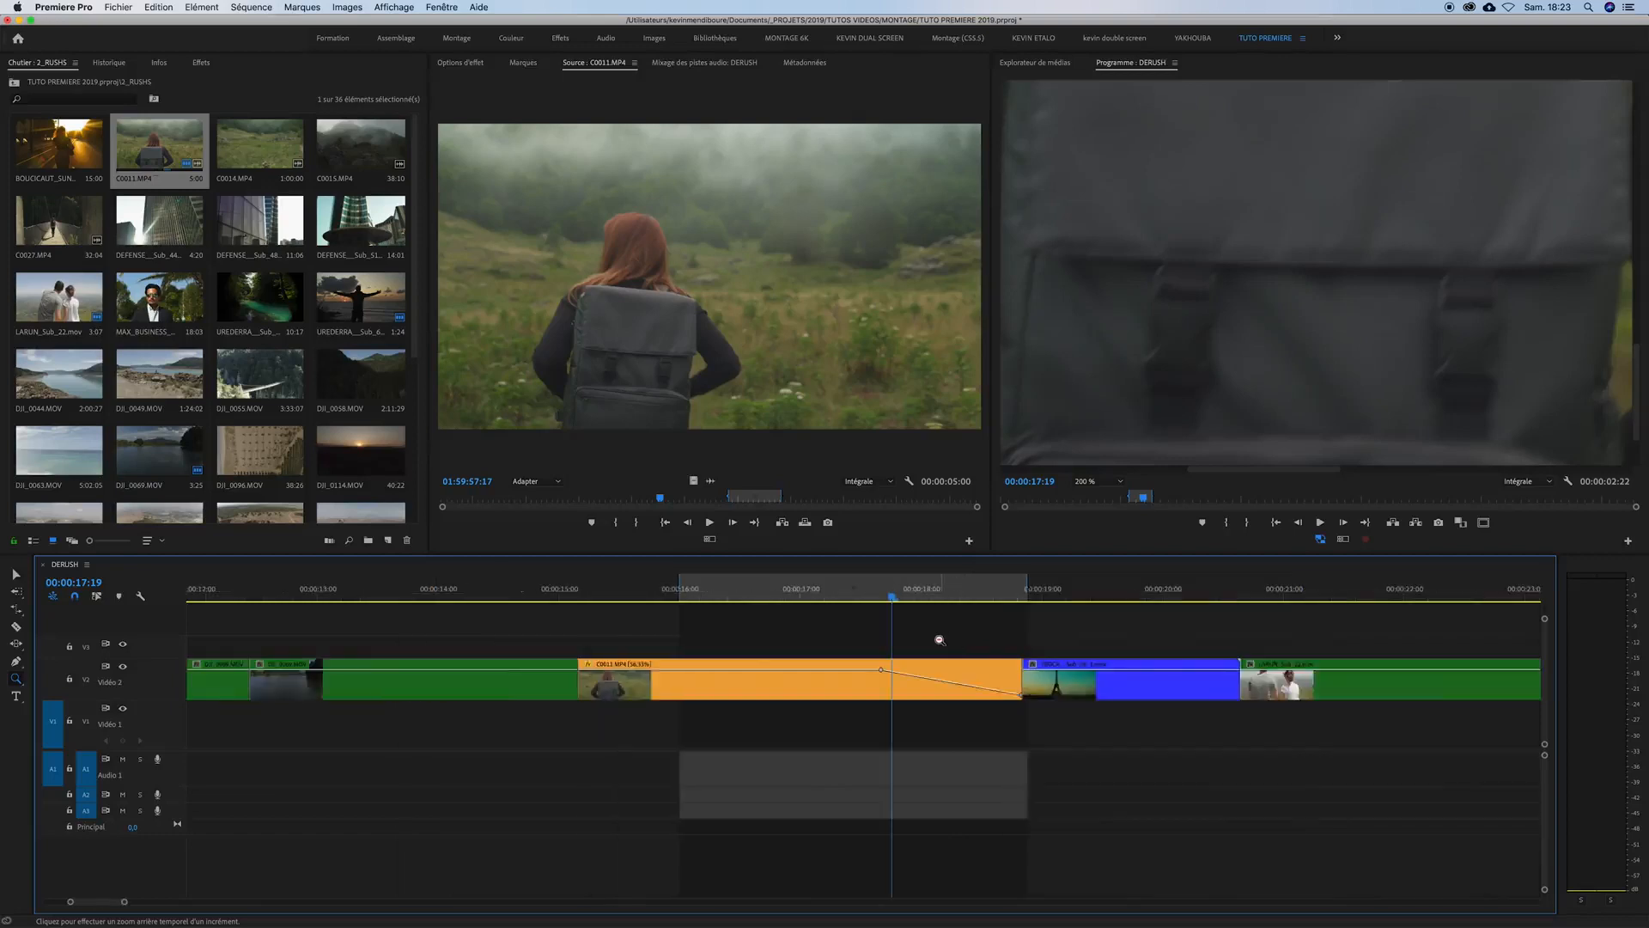
{"action": "left_click", "coordinate": [936, 641], "text": "alt"}
{"action": "left_click", "coordinate": [925, 640]}
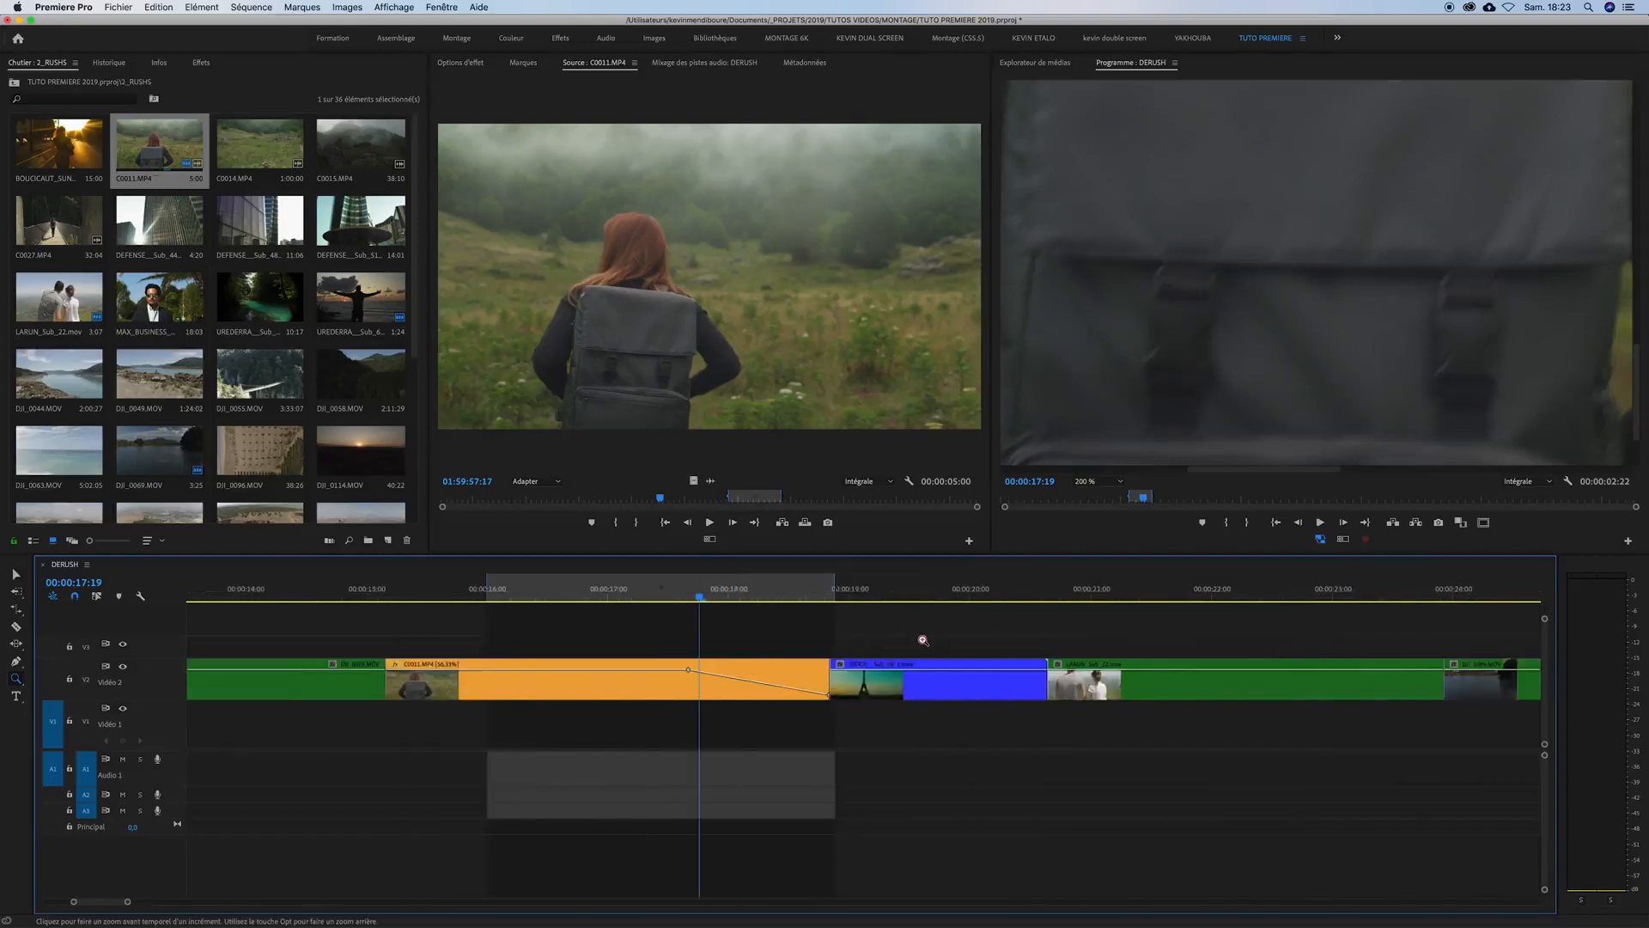
{"action": "left_click", "coordinate": [923, 640]}
- Return to the Selection tool and zoom the timeline out and in until the clips on V1 to V3 are in view
{"action": "key", "text": "v"}
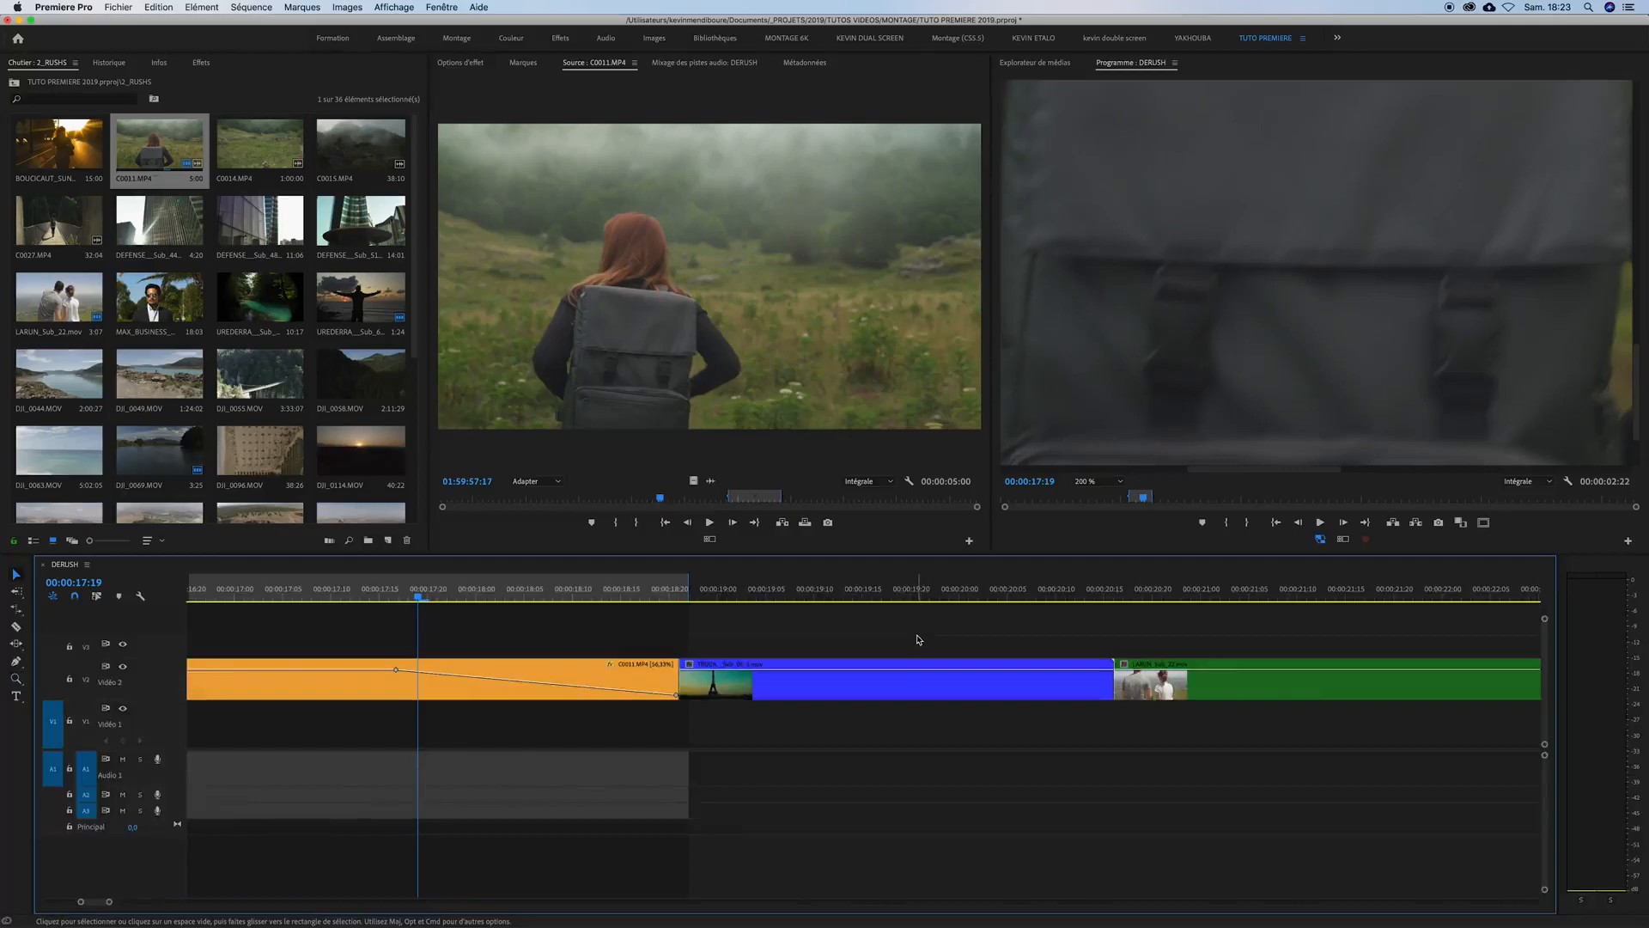
{"action": "key", "text": "minus"}
{"action": "key", "text": "minus"}
{"action": "key", "text": "minus"}
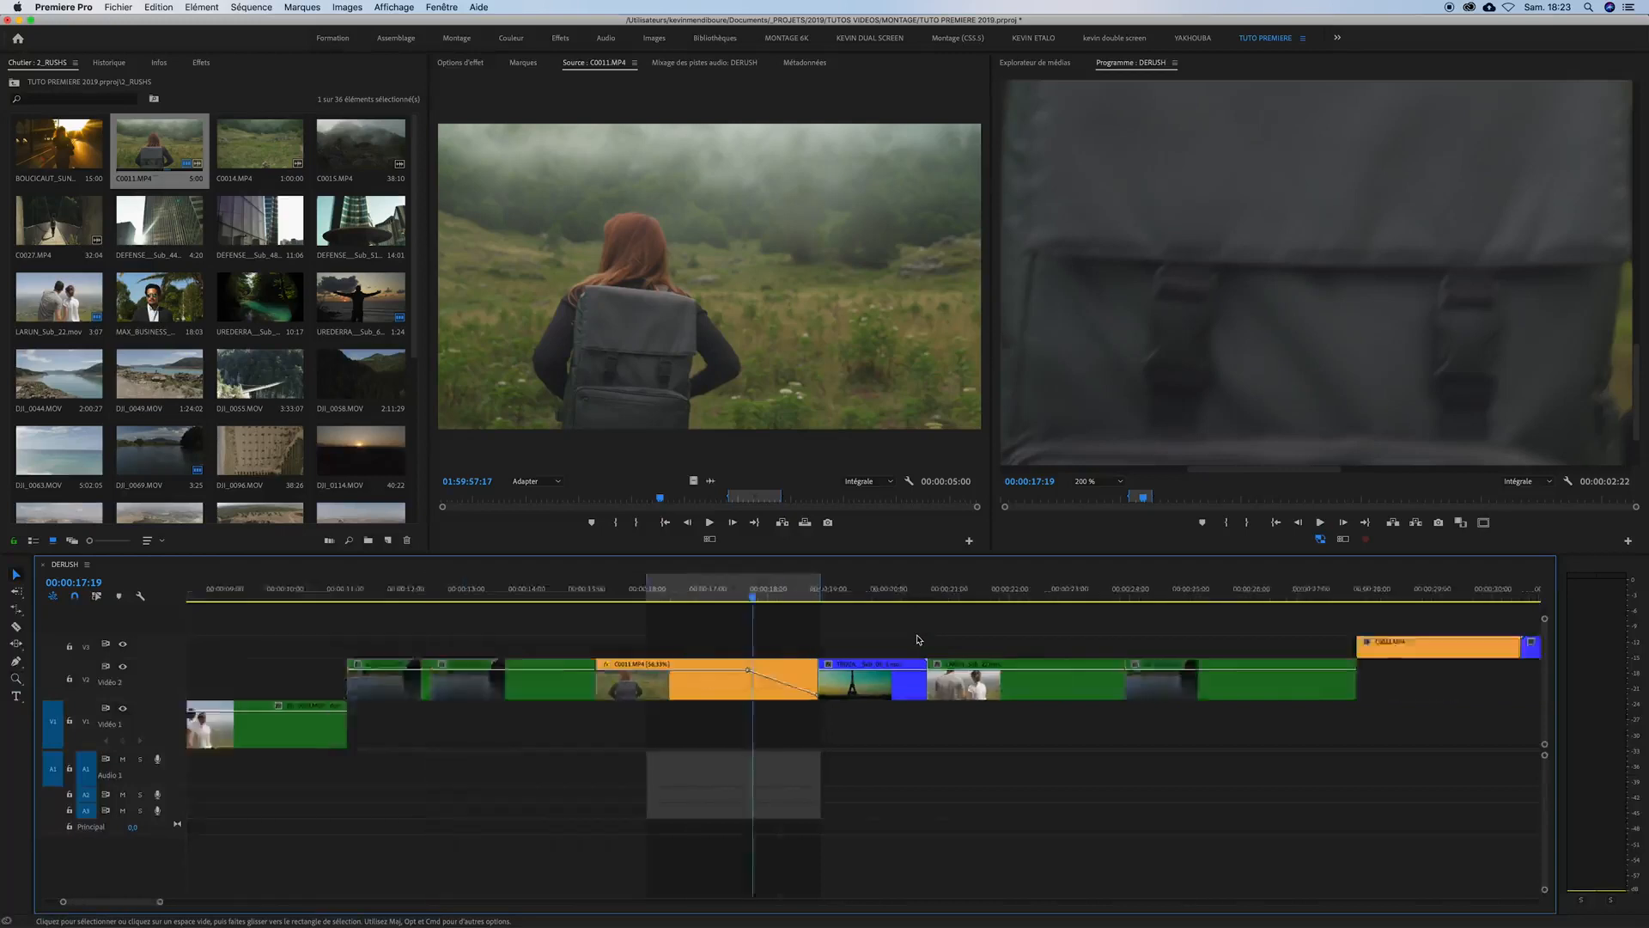
{"action": "key", "text": "equal"}
{"action": "key", "text": "equal"}
{"action": "key", "text": "equal"}
{"action": "key", "text": "minus"}
{"action": "key", "text": "minus"}
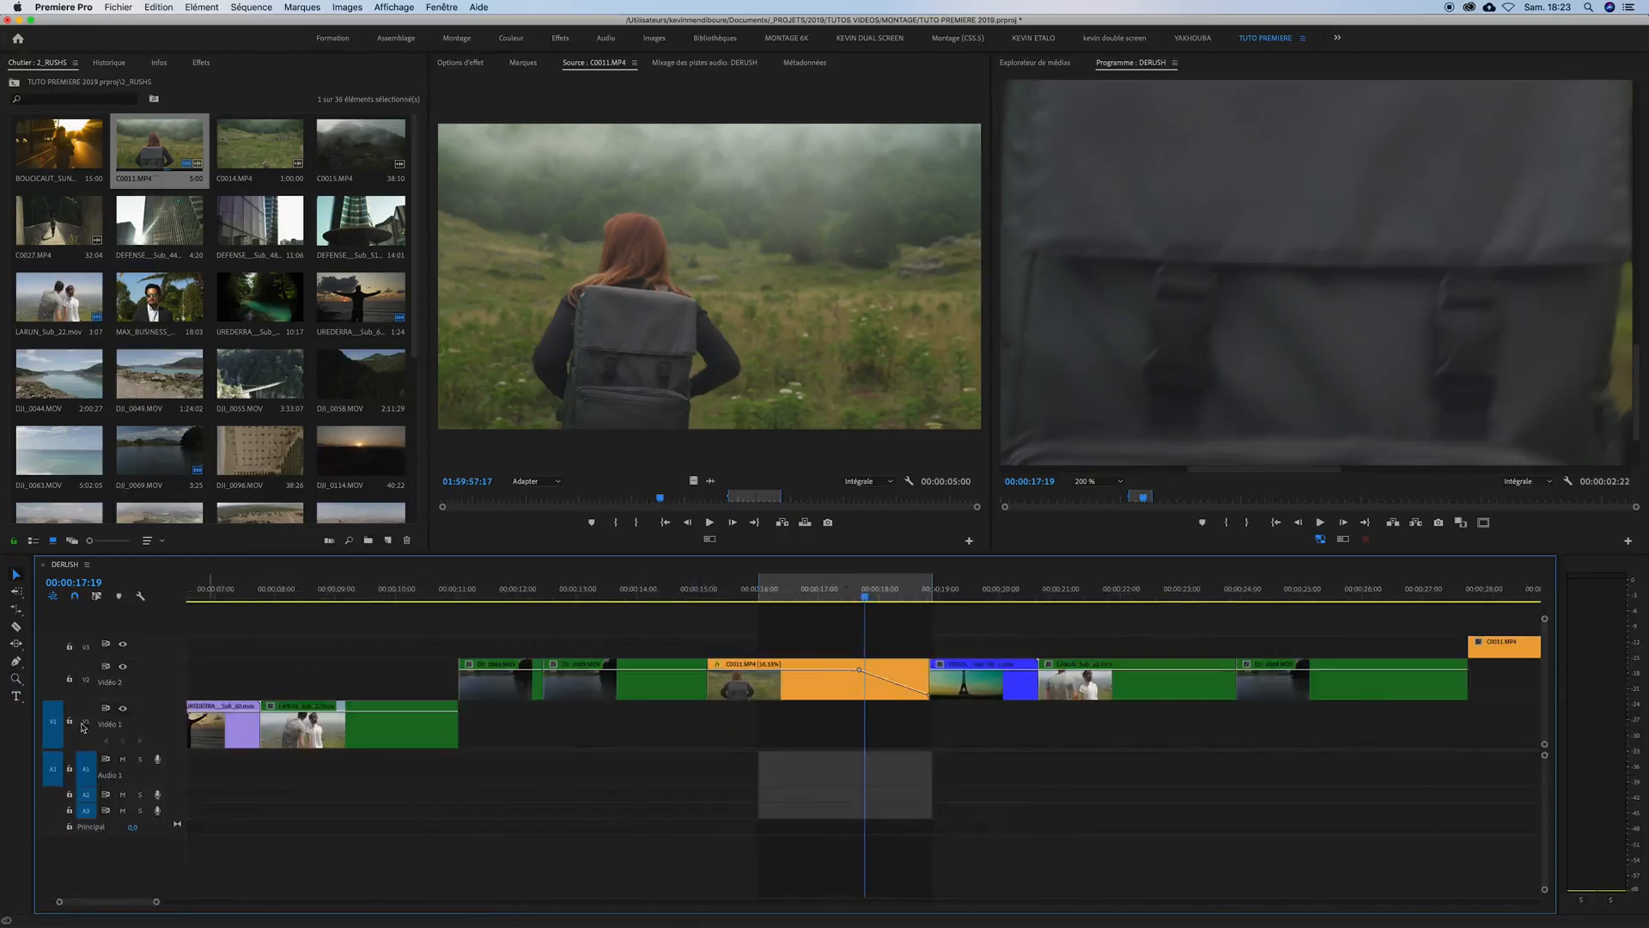
- With the horizontal Type tool active, set the Program monitor magnification to Adapter and move the playhead to 00:00:19:08 over the Eiffel Tower clip
{"action": "left_click", "coordinate": [17, 700]}
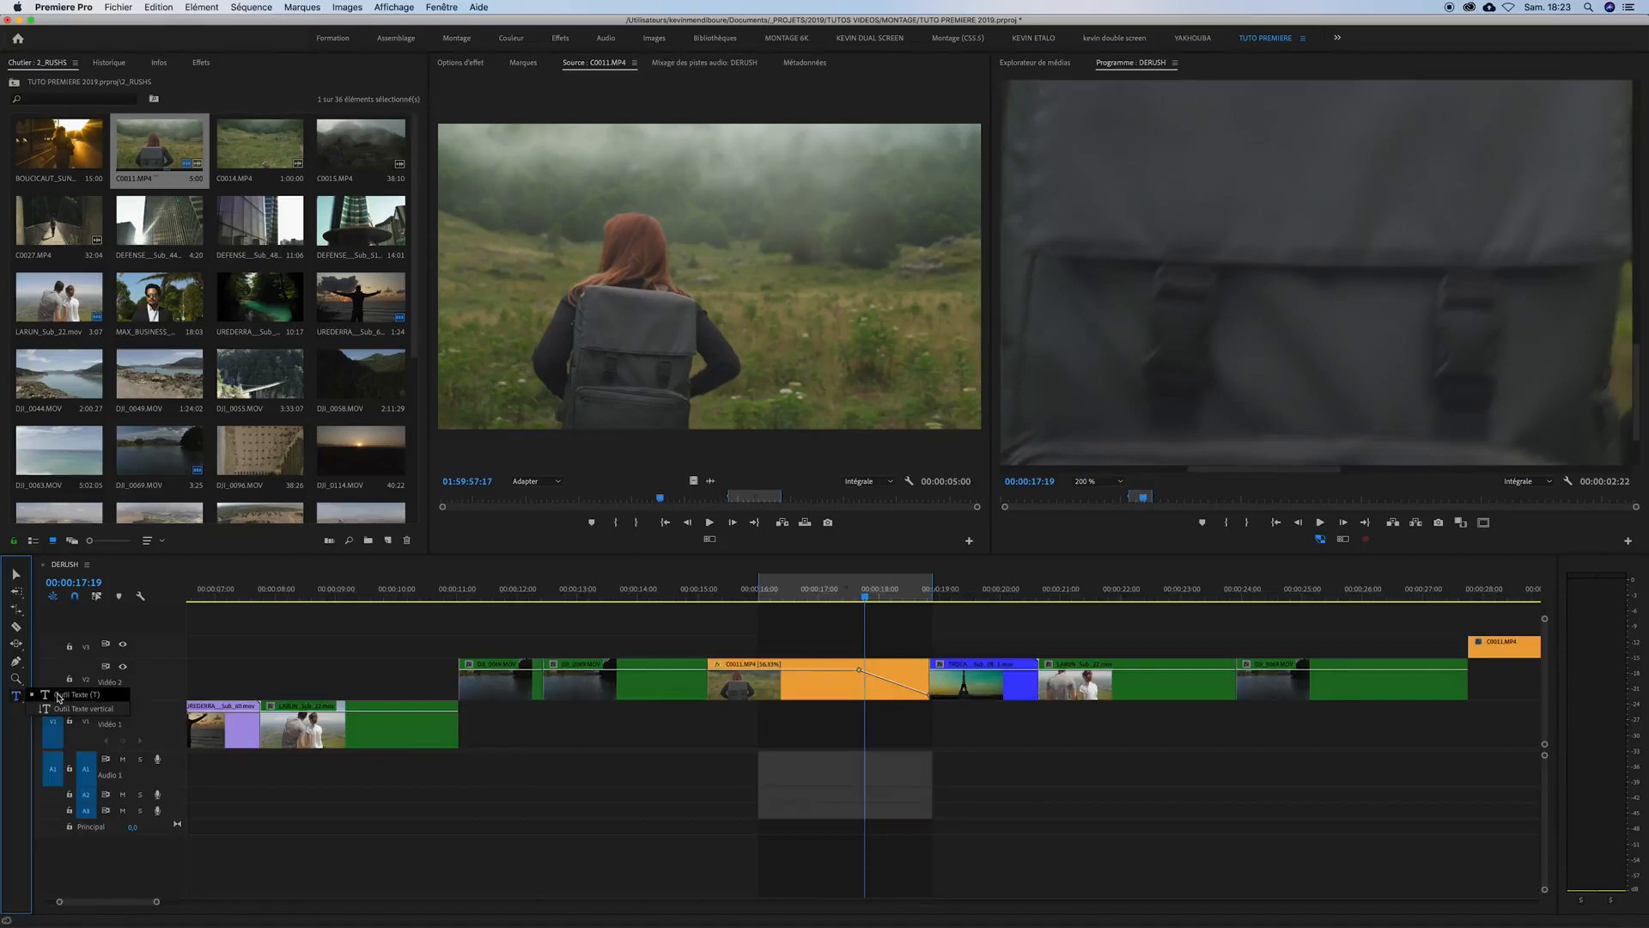
{"action": "left_click", "coordinate": [57, 698]}
{"action": "left_click_drag", "start_coordinate": [1142, 500], "coordinate": [1119, 506]}
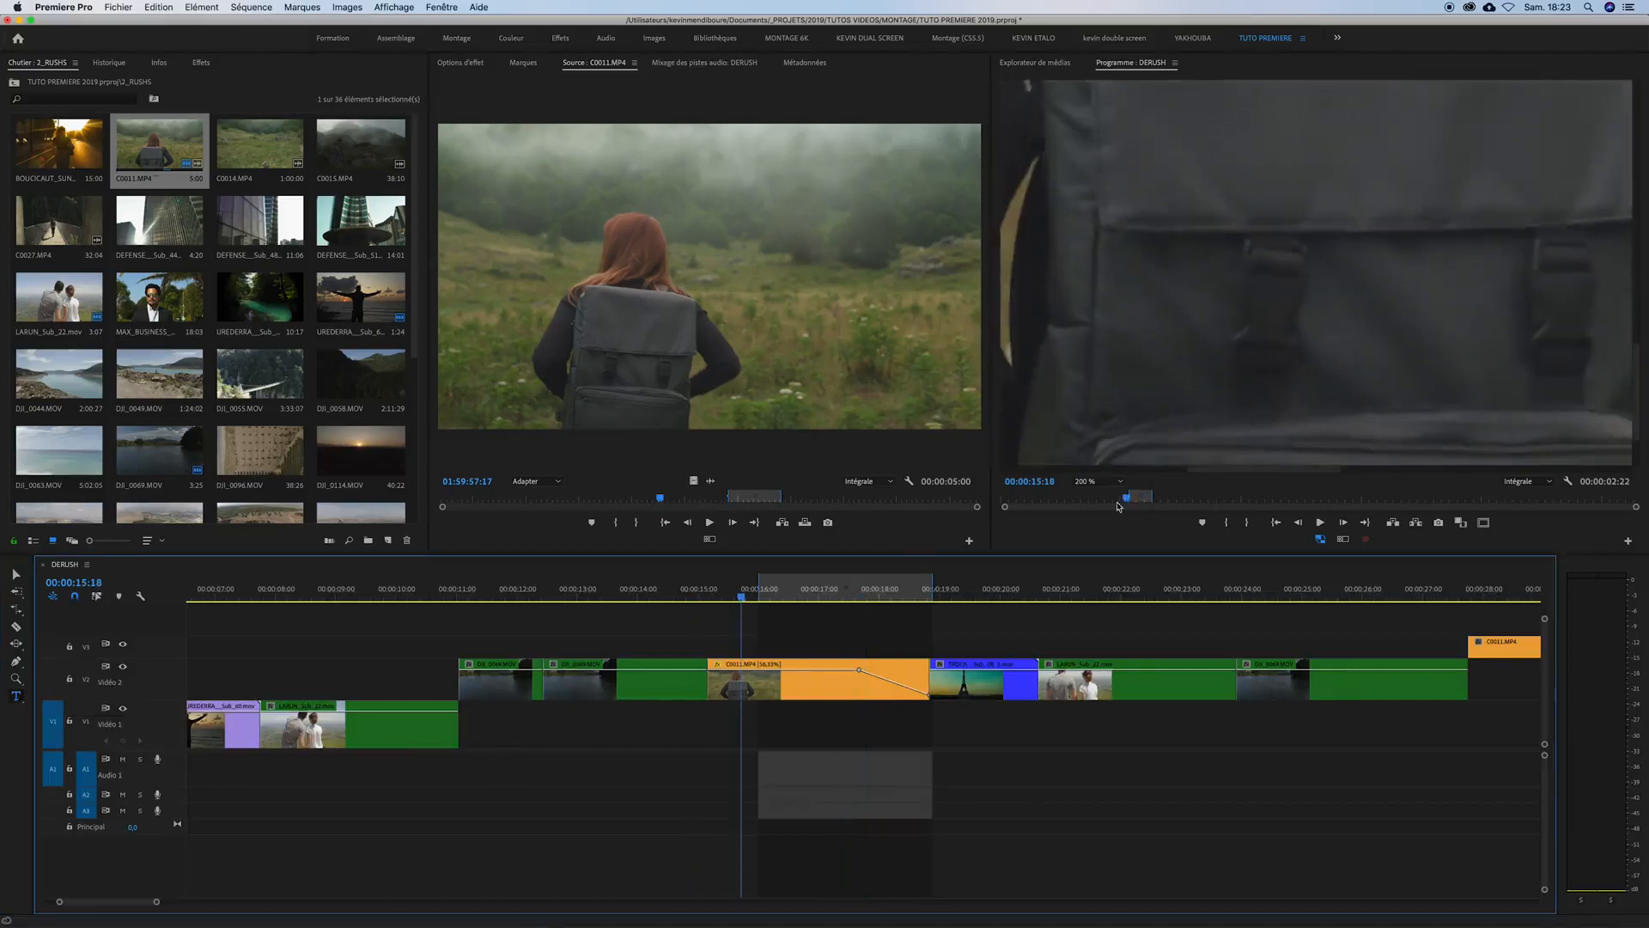
{"action": "left_click", "coordinate": [1111, 483]}
{"action": "left_click", "coordinate": [1099, 504]}
{"action": "mouse_move", "coordinate": [932, 594]}
{"action": "left_mouse_down"}
{"action": "mouse_move", "coordinate": [973, 594]}
{"action": "mouse_move", "coordinate": [958, 594]}
{"action": "left_mouse_up"}
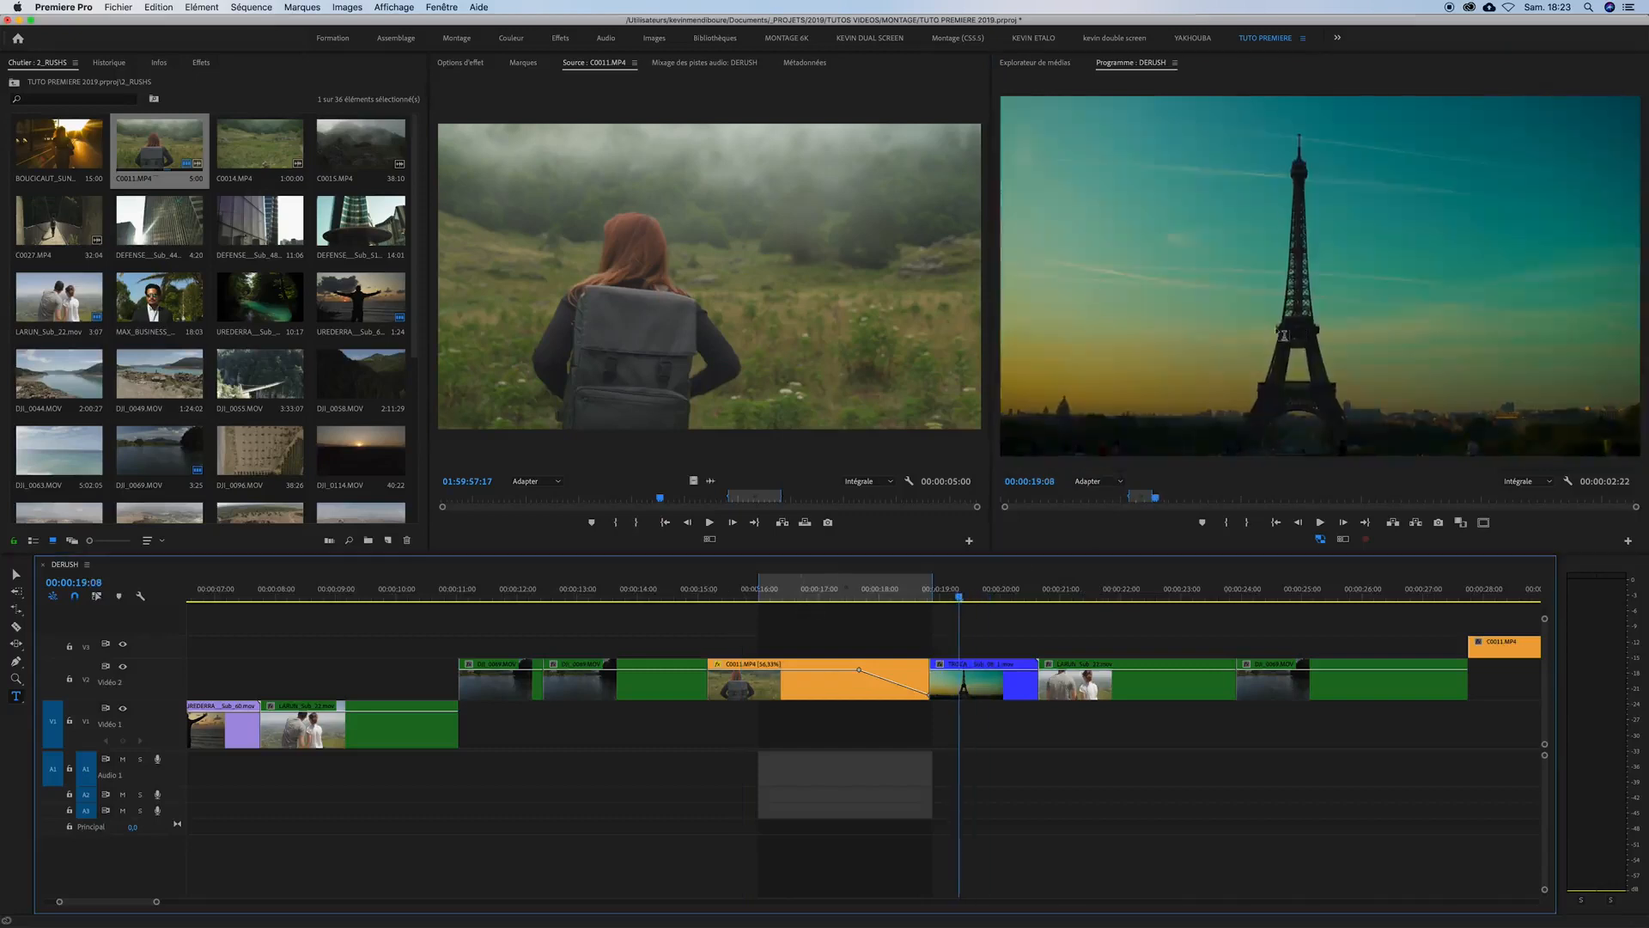
- Add the title "AJOUTER EFFET VIDEO" beside the Eiffel Tower and fit its clip on V3 to the length of the Eiffel Tower clip
{"action": "left_click", "coordinate": [1365, 258]}
{"action": "type", "text": "AJOUTER EFFET VIDEO"}
{"action": "left_click", "coordinate": [979, 611]}
{"action": "left_click_drag", "start_coordinate": [965, 597], "coordinate": [1026, 597]}
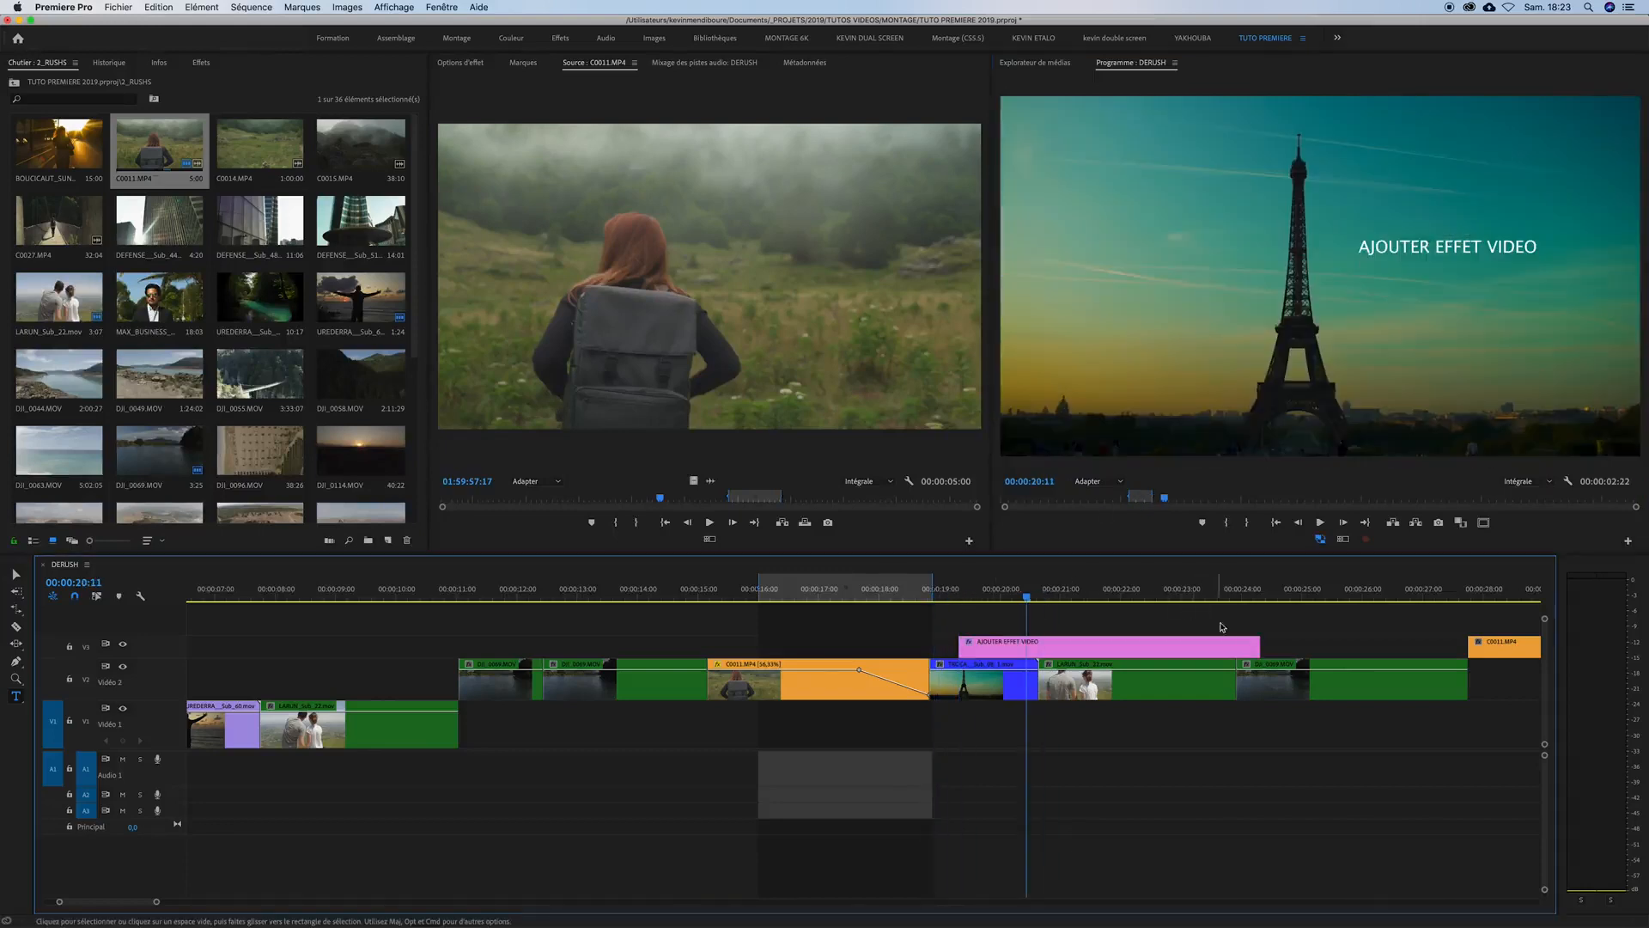
{"action": "left_click_drag", "start_coordinate": [1259, 646], "coordinate": [984, 594]}
- Return to the Selection tool and expand the title's text settings in its effect options to examine font, appearance and transformation
{"action": "left_click", "coordinate": [1431, 244]}
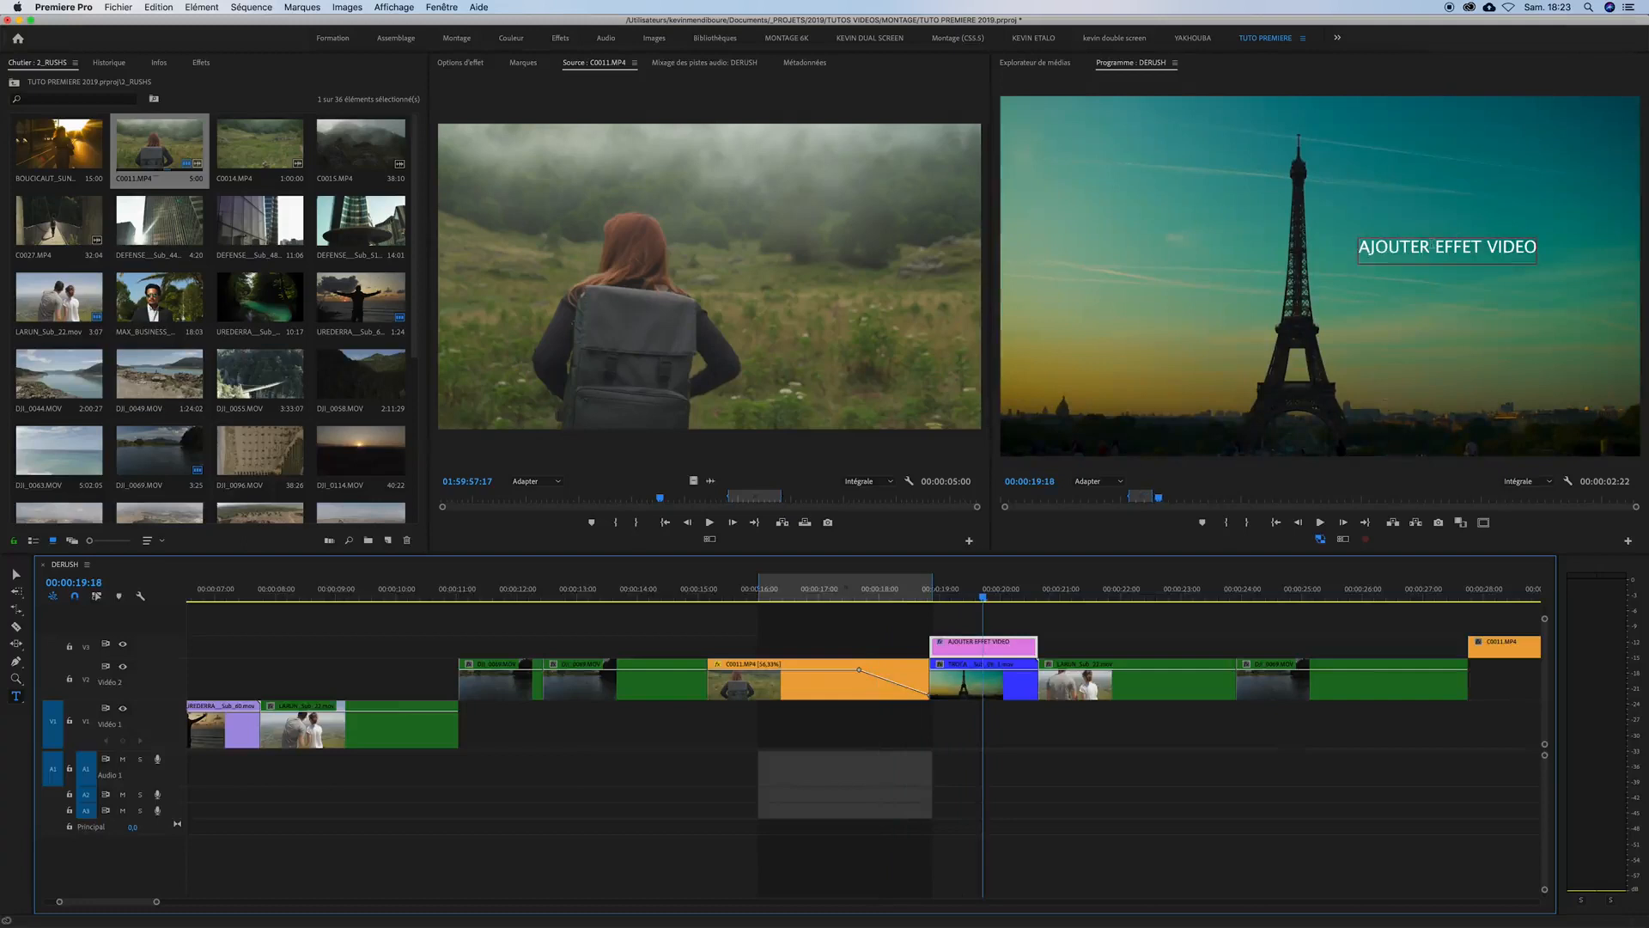
{"action": "key", "text": "v"}
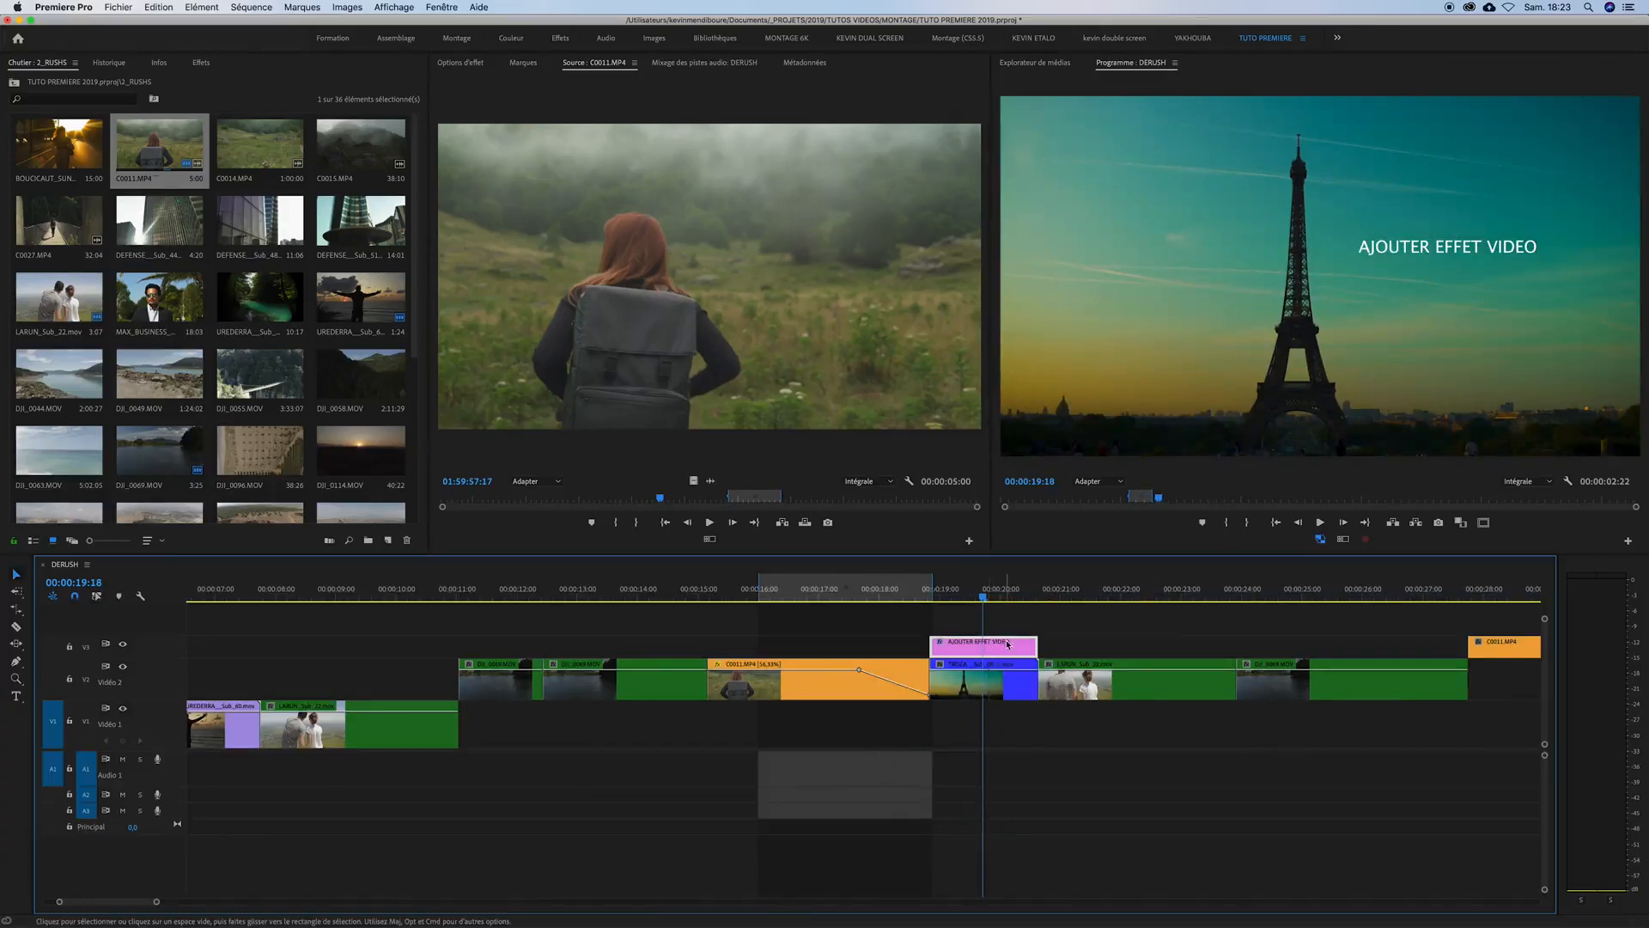
{"action": "left_click", "coordinate": [466, 64]}
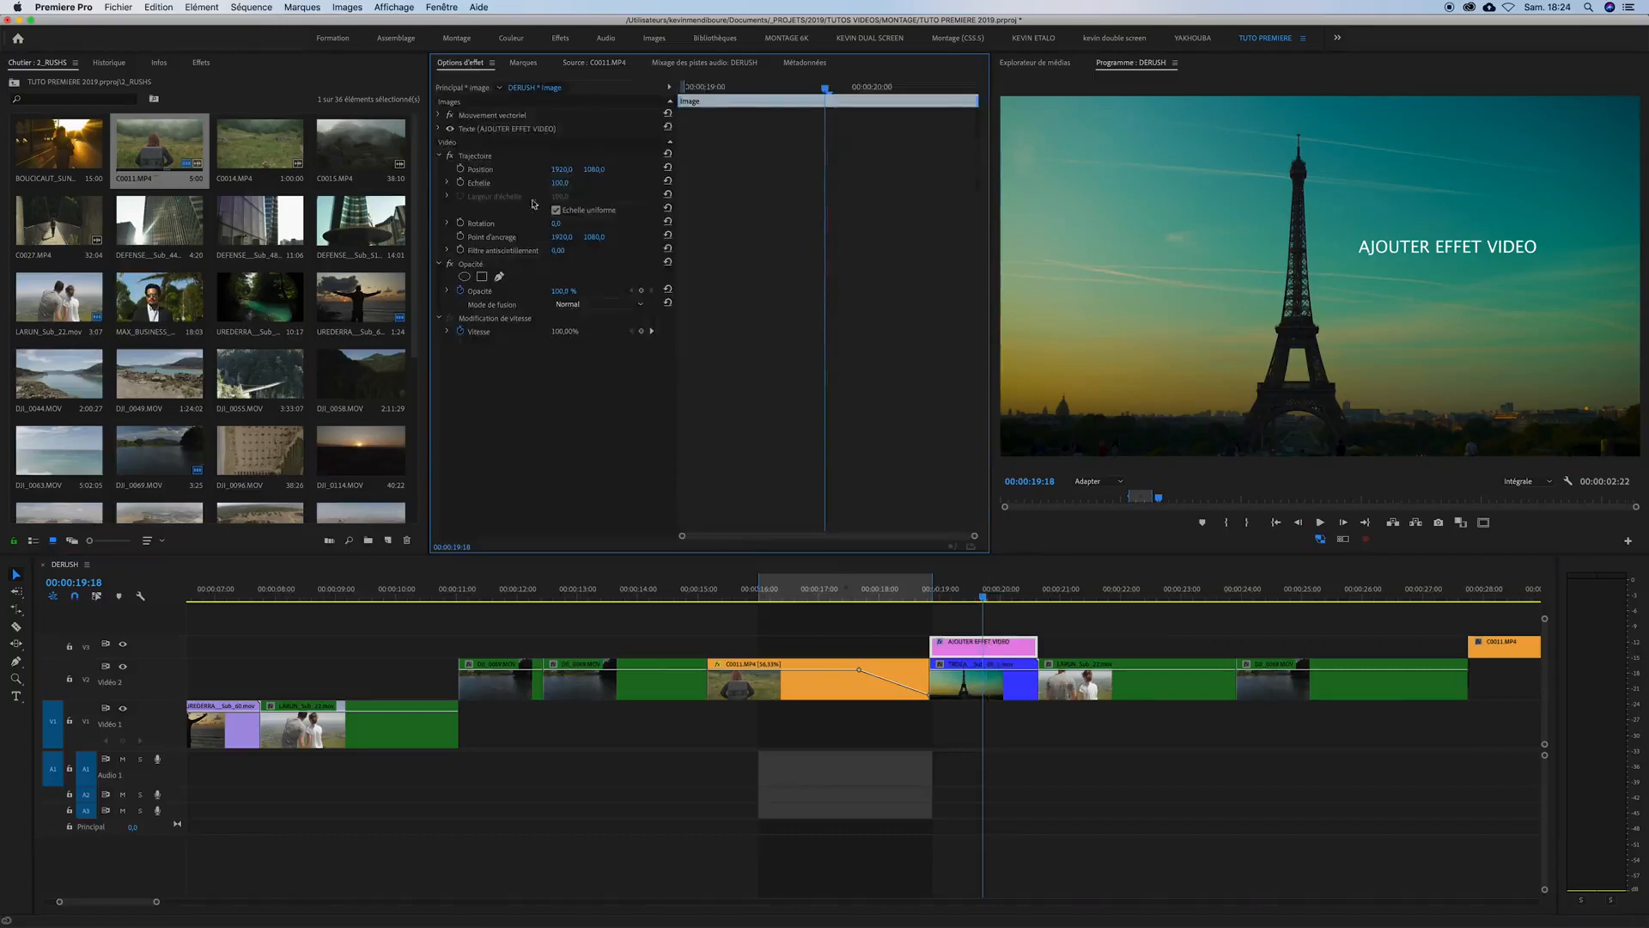
{"action": "left_click", "coordinate": [439, 128]}
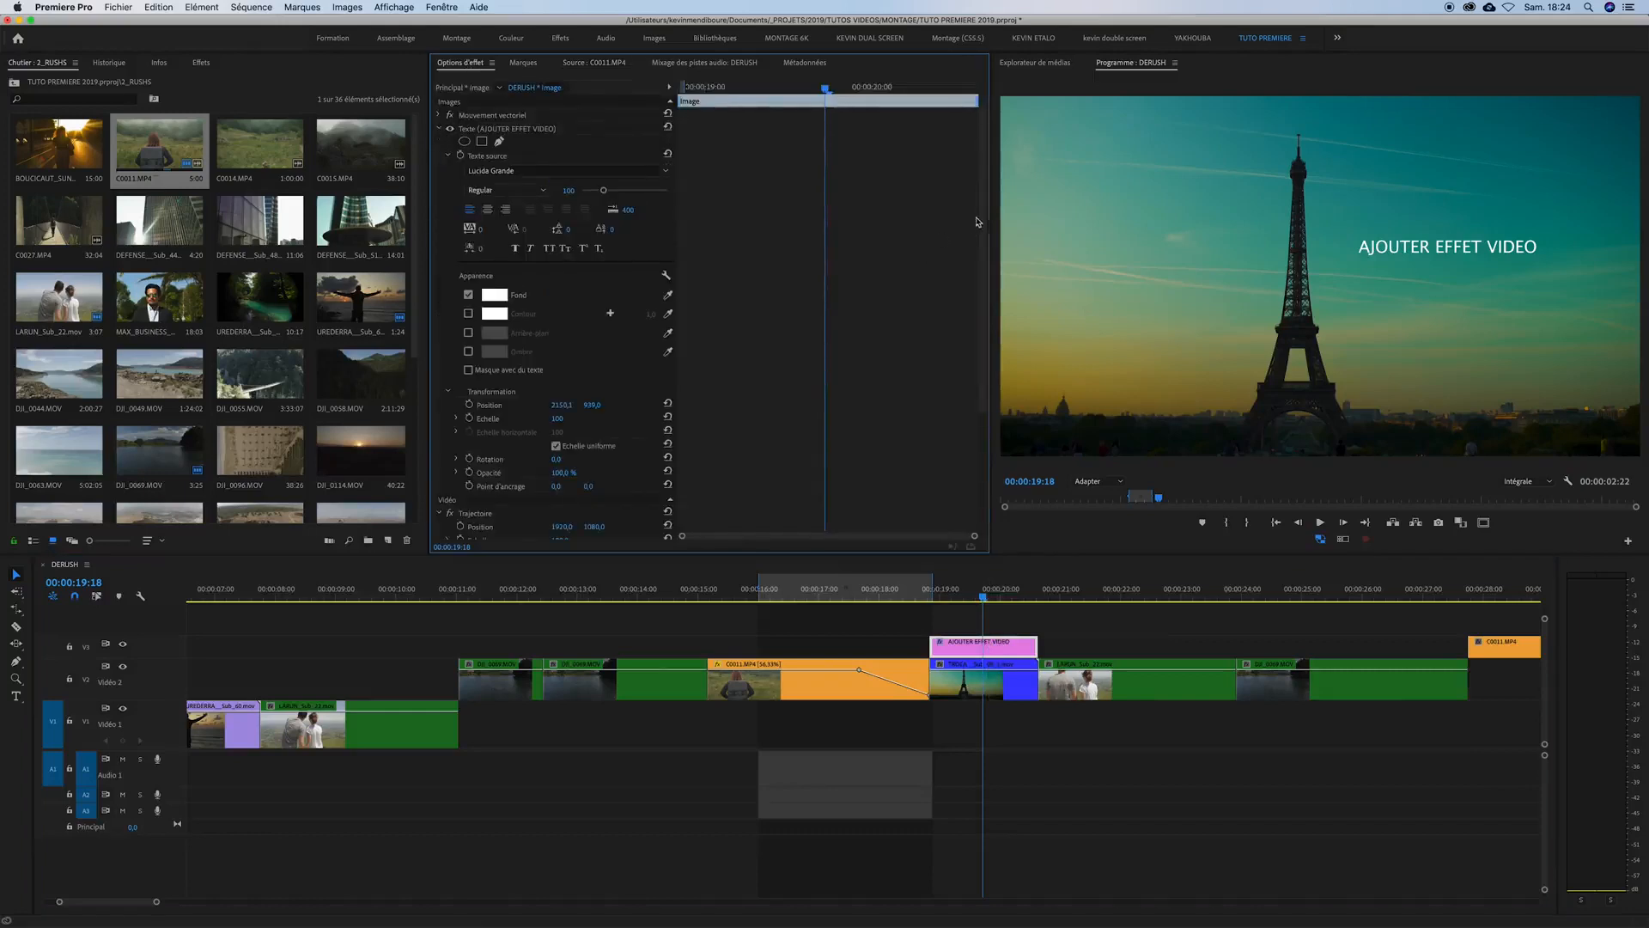
{"action": "mouse_move", "coordinate": [978, 224]}
{"action": "left_mouse_down"}
{"action": "mouse_move", "coordinate": [980, 342]}
{"action": "mouse_move", "coordinate": [983, 212]}
{"action": "left_mouse_up"}
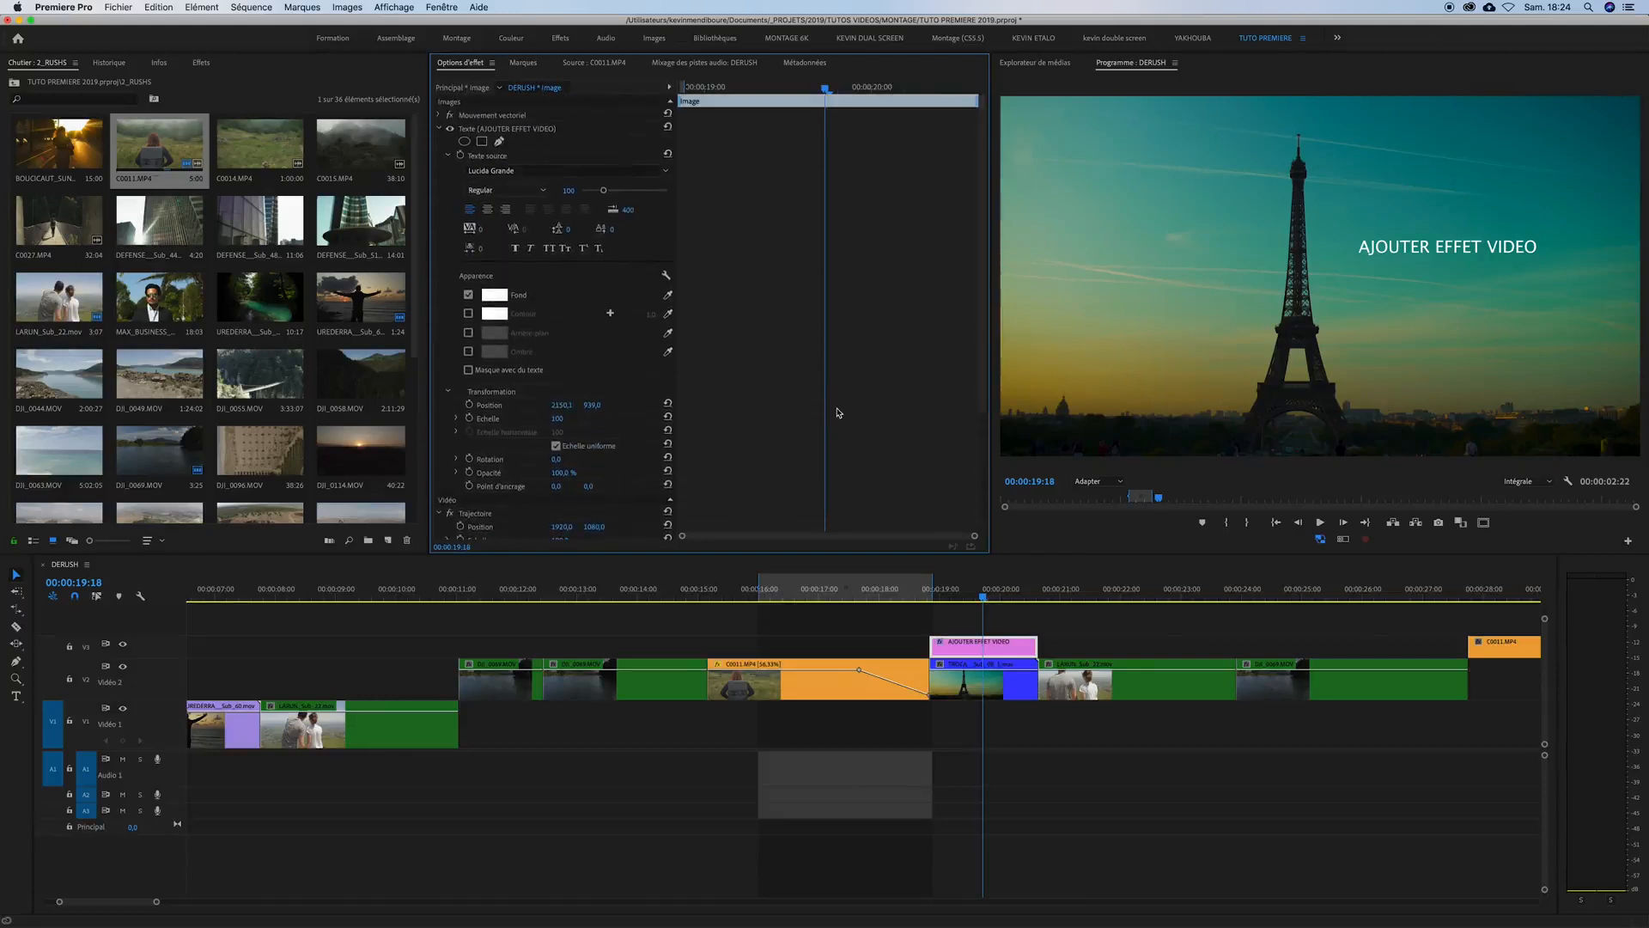